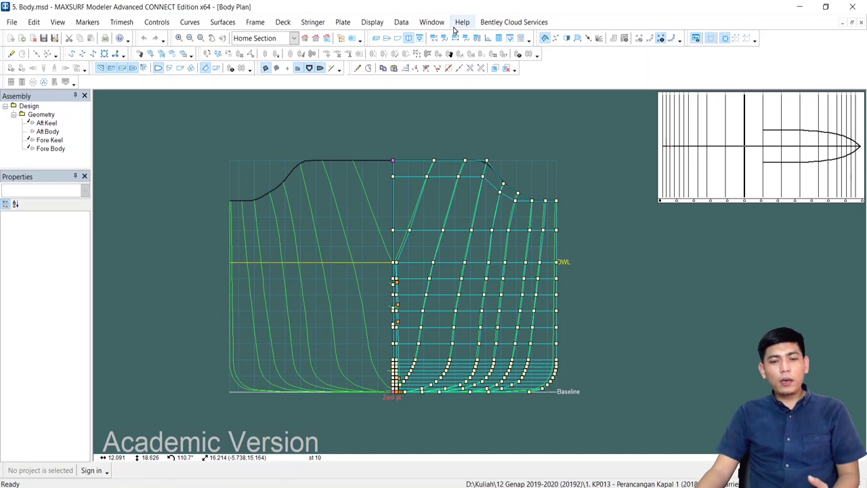
Calculate the hydrostatics at DWL for the displayed hull surfaces and examine the displacement and displaced volume rows
{"action": "left_click", "coordinate": [402, 23]}
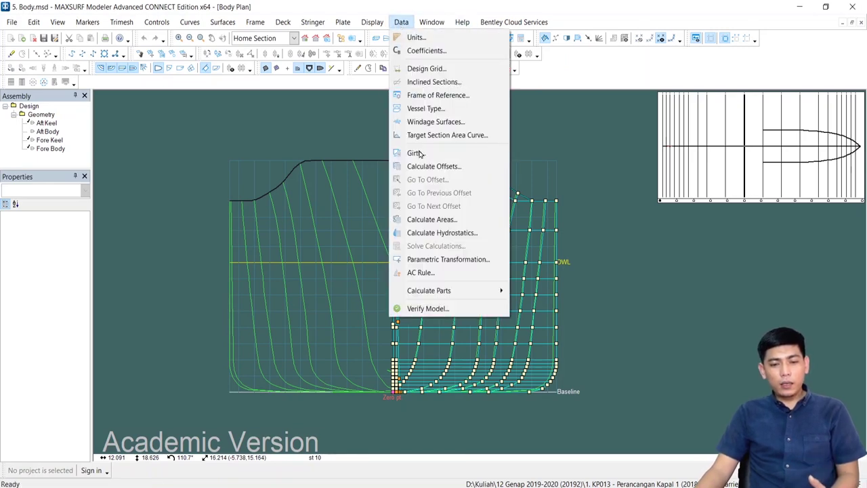
{"action": "left_click", "coordinate": [433, 233]}
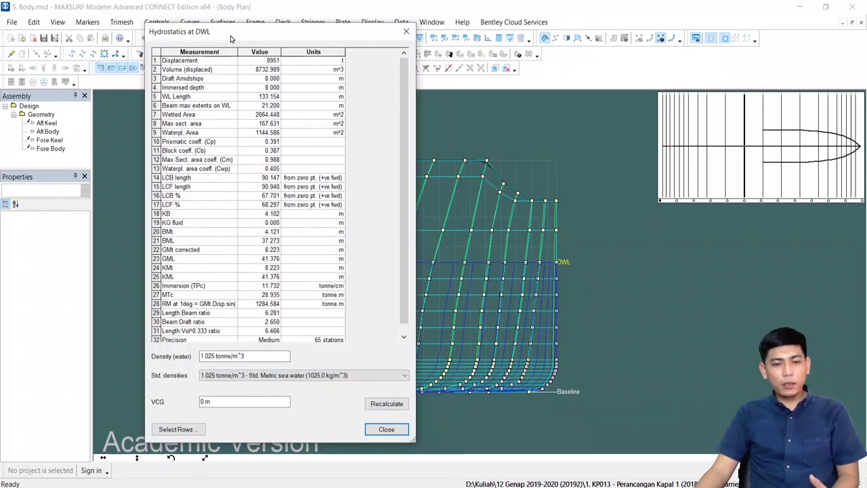
{"action": "left_click_drag", "start_coordinate": [232, 40], "coordinate": [366, 66]}
{"action": "left_click", "coordinate": [341, 84]}
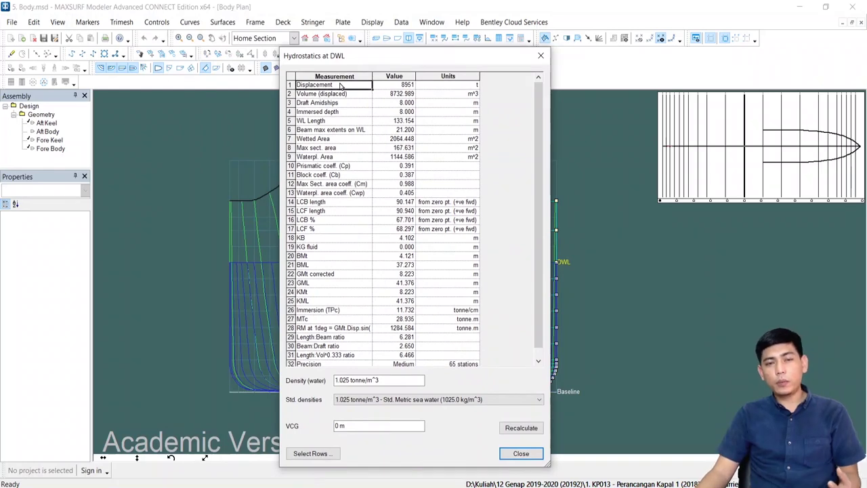
{"action": "left_click", "coordinate": [340, 95]}
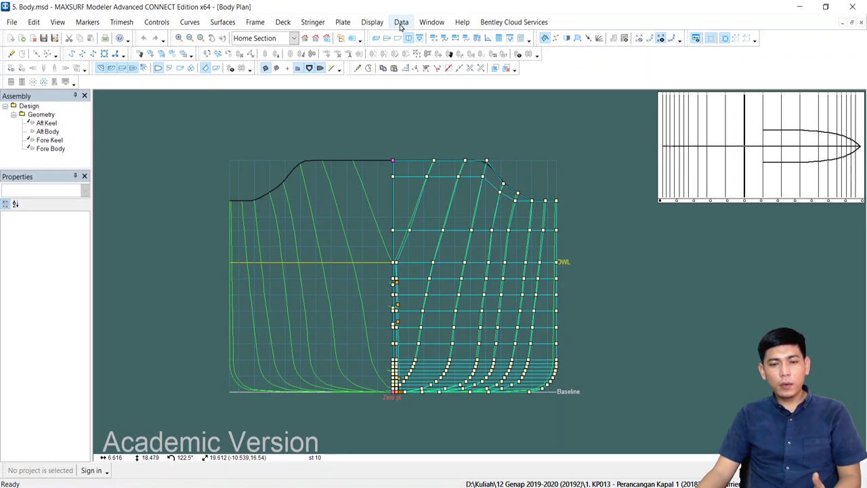
Restore the tiled four-view layout and show all surfaces of the Geometry assembly
{"action": "left_click", "coordinate": [402, 27]}
{"action": "left_click", "coordinate": [401, 27]}
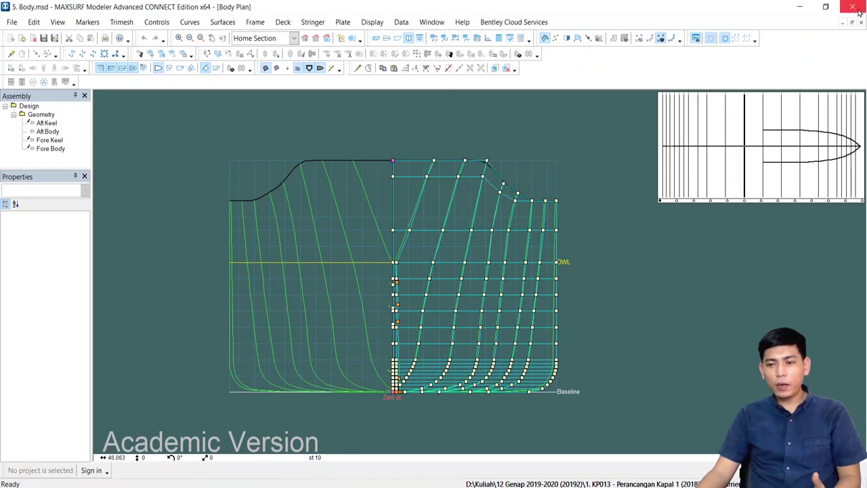
{"action": "left_click", "coordinate": [852, 23]}
{"action": "left_click", "coordinate": [259, 208]}
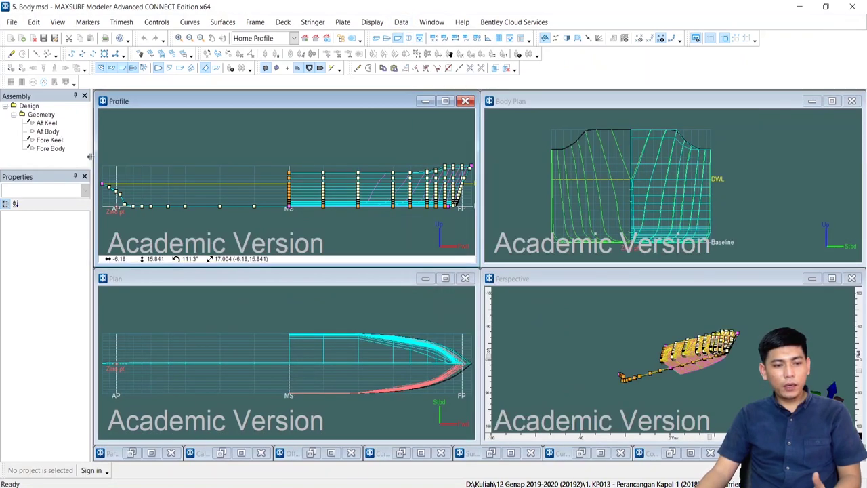
{"action": "right_click", "coordinate": [47, 115]}
{"action": "left_click", "coordinate": [71, 173]}
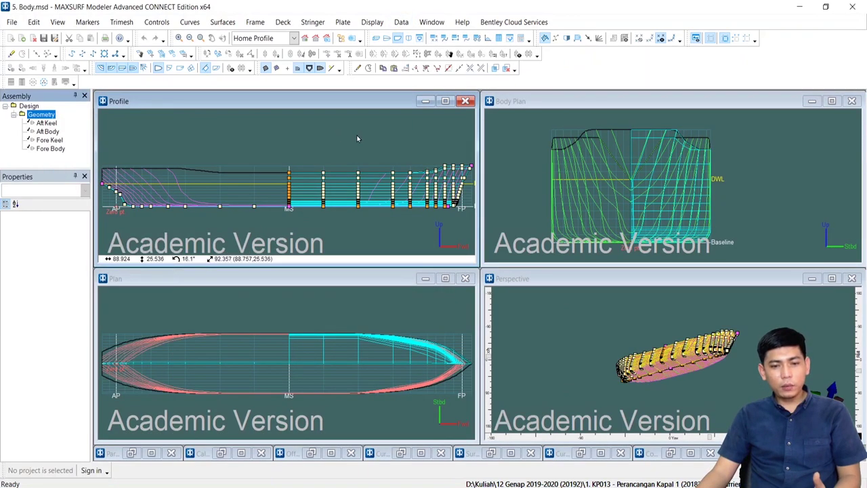
Calculate the hydrostatics of the complete hull and copy the entire results table
{"action": "left_click", "coordinate": [401, 23]}
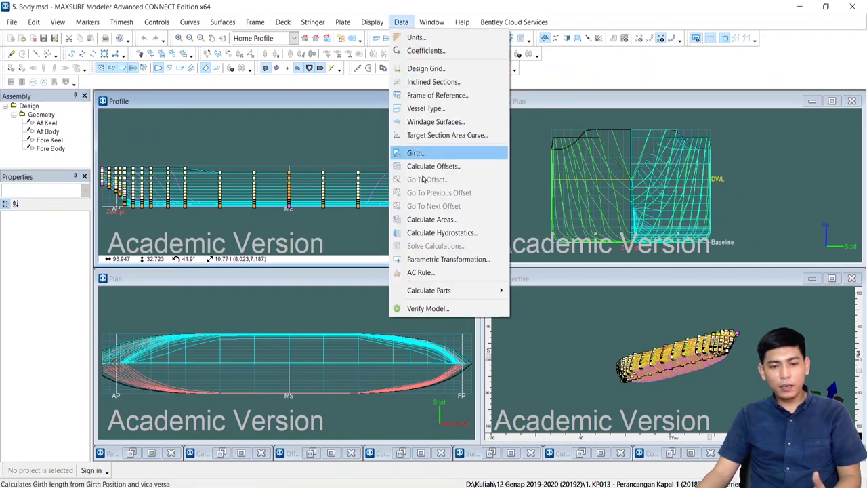
{"action": "left_click", "coordinate": [426, 233]}
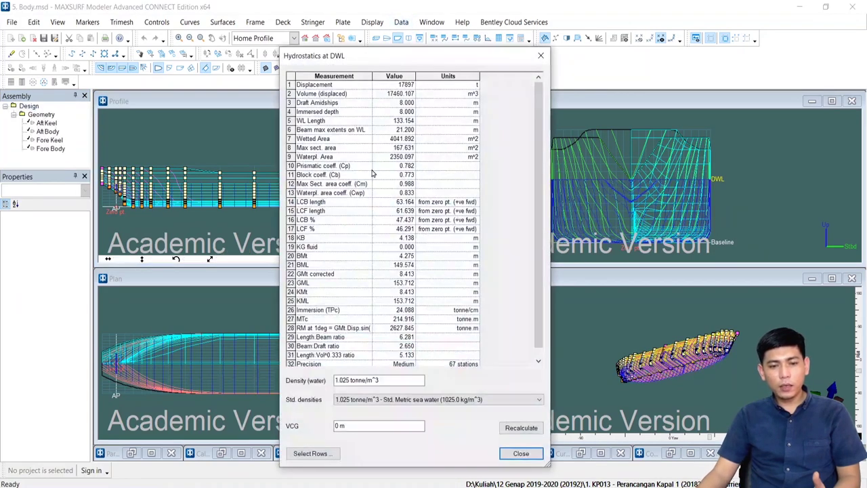
{"action": "left_click", "coordinate": [290, 78]}
{"action": "right_click", "coordinate": [292, 80]}
{"action": "left_click", "coordinate": [309, 83]}
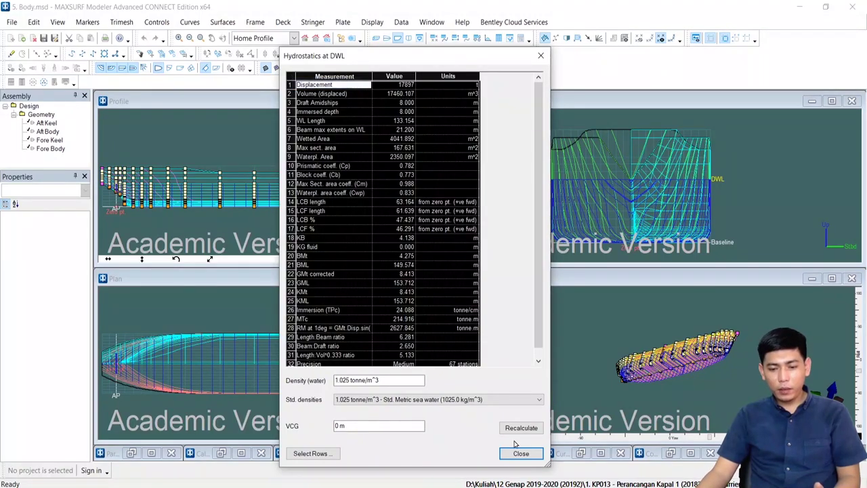
Switch to the Perhitungan Desain 1 Rev_1 workbook in Excel and paste the hydrostatics table at cell A5 of the Design Data sheet
{"action": "key", "text": "alt+Tab"}
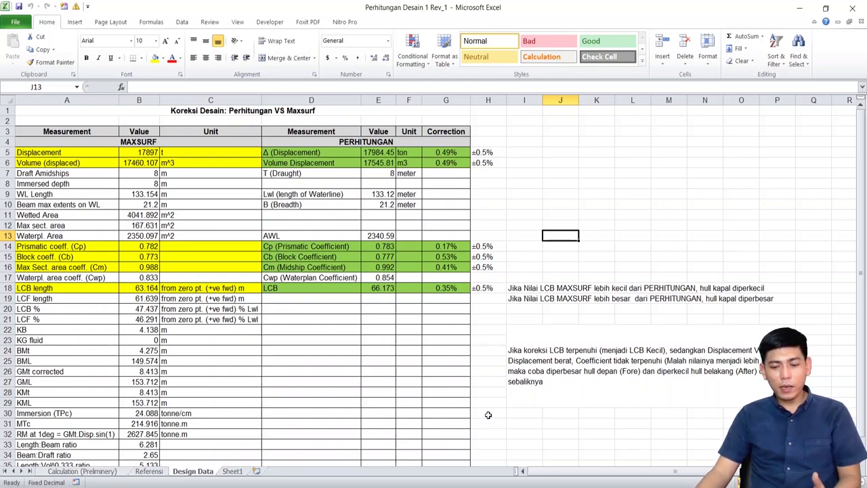
{"action": "left_click", "coordinate": [88, 152]}
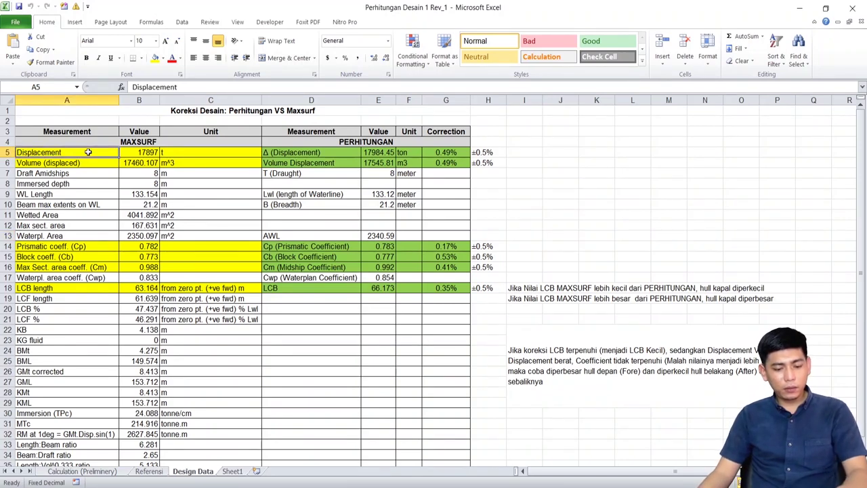
{"action": "key", "text": "ctrl+v"}
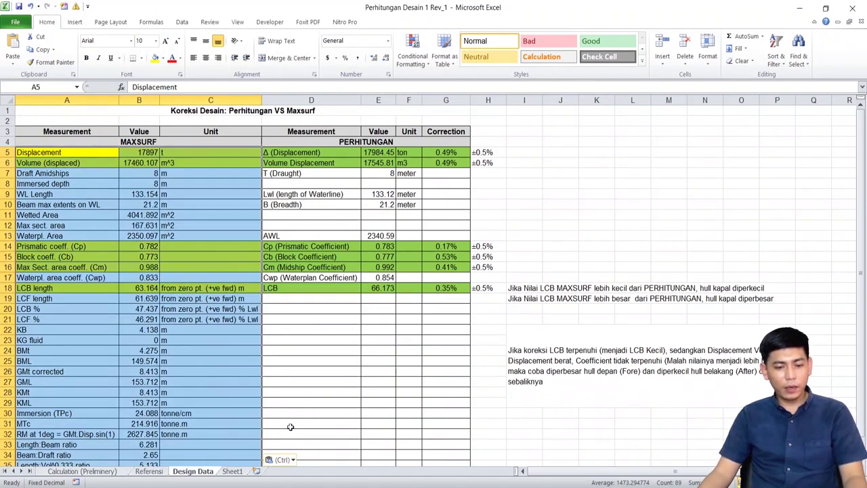
{"action": "left_click", "coordinate": [309, 402]}
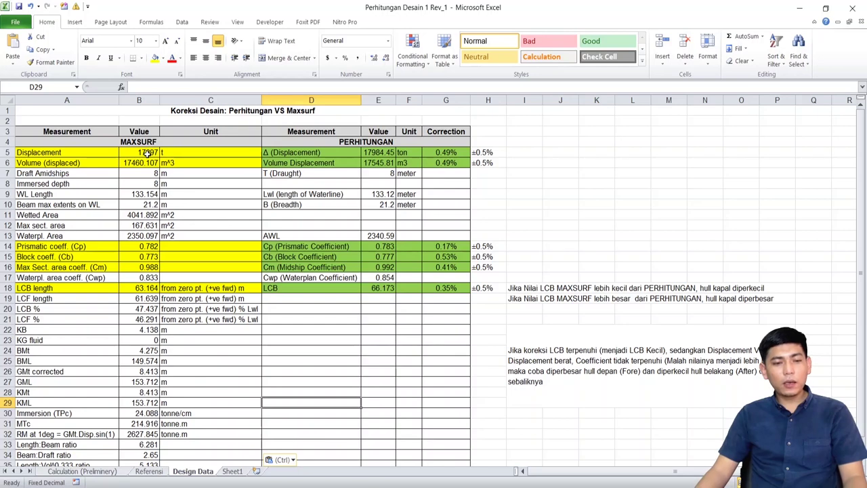
Review the Correction column and compare the MAXSURF displacement with the calculated displacement in row 5
{"action": "left_click_drag", "start_coordinate": [453, 151], "coordinate": [444, 350]}
{"action": "left_click", "coordinate": [447, 331]}
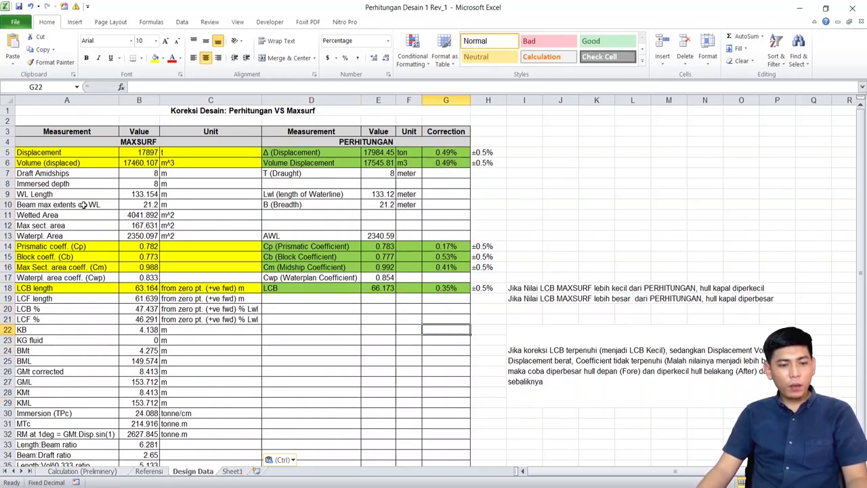
{"action": "left_click", "coordinate": [91, 154]}
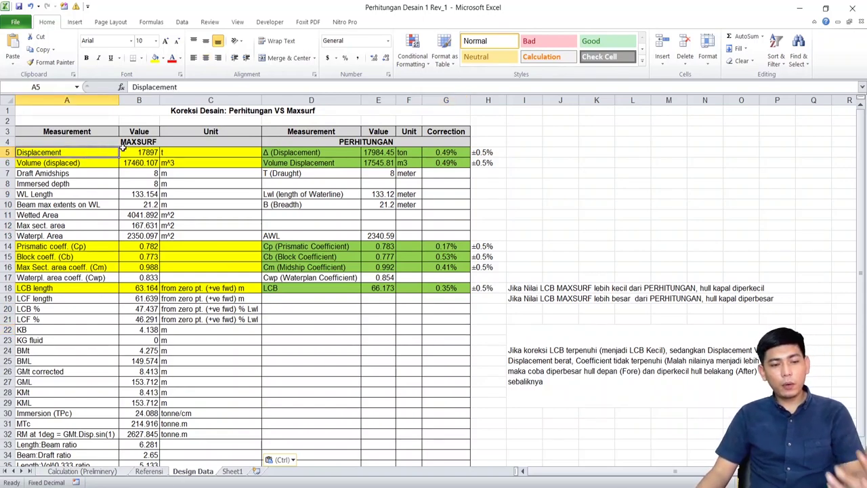
{"action": "left_click", "coordinate": [141, 152]}
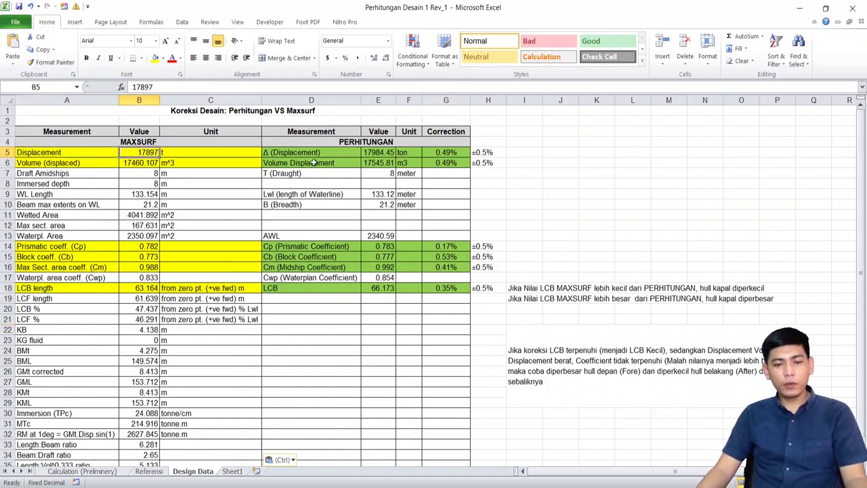
{"action": "left_click", "coordinate": [366, 152]}
{"action": "scroll", "coordinate": [366, 151], "scroll_direction": "up", "scroll_amount": 2, "text": "ctrl"}
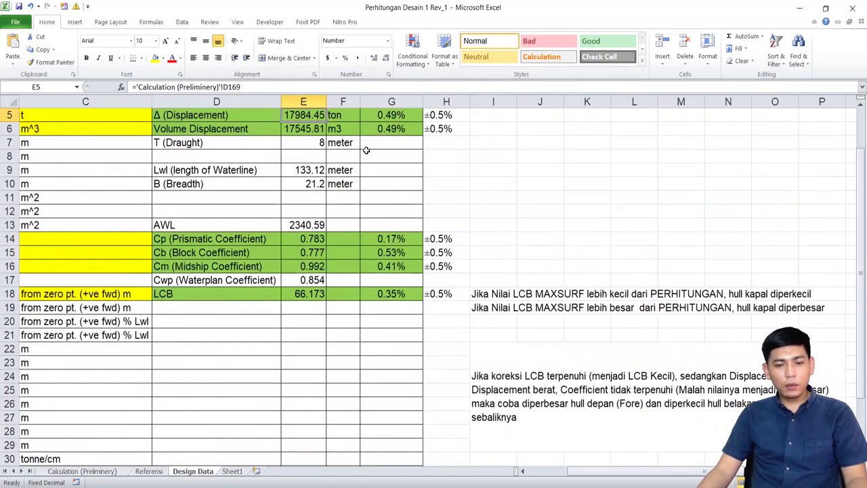
{"action": "left_click_drag", "start_coordinate": [659, 472], "coordinate": [609, 472]}
{"action": "scroll", "coordinate": [252, 290], "scroll_direction": "up", "scroll_amount": 2}
{"action": "left_click", "coordinate": [190, 170]}
{"action": "left_click", "coordinate": [423, 171]}
{"action": "left_click", "coordinate": [578, 171]}
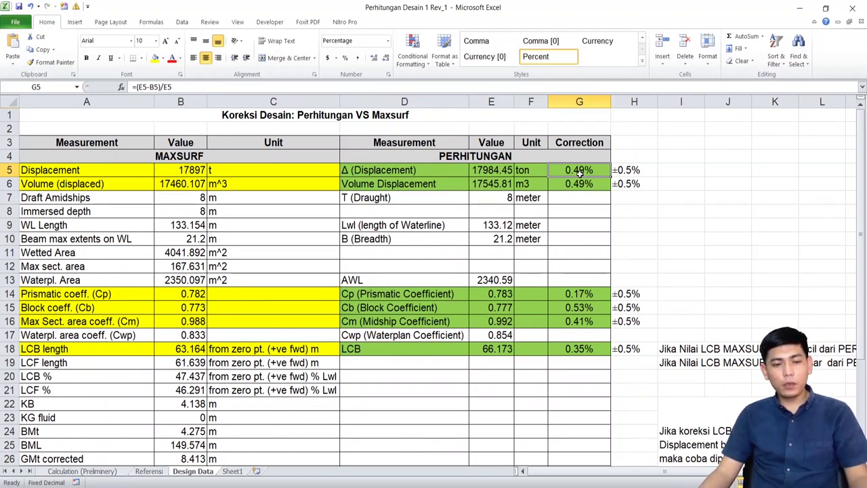
Compare the MAXSURF displaced volume with the calculated volume displacement in row 6
{"action": "left_click", "coordinate": [109, 184]}
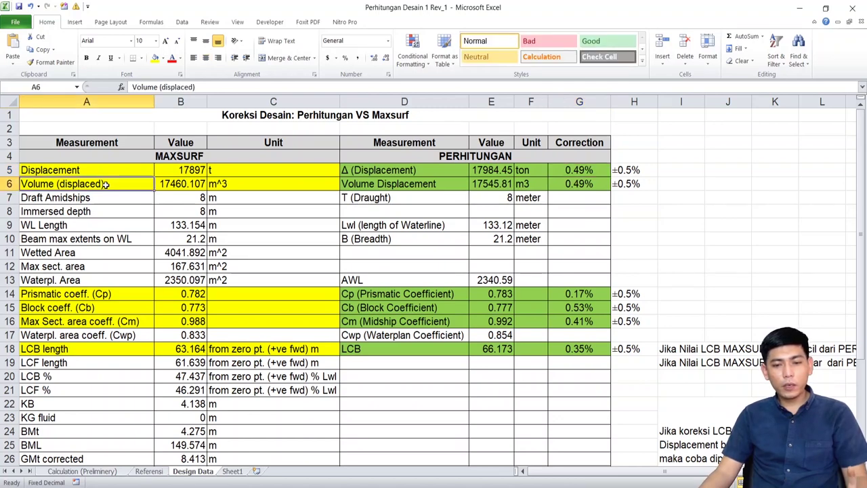
{"action": "left_click", "coordinate": [506, 184]}
{"action": "left_click", "coordinate": [179, 185]}
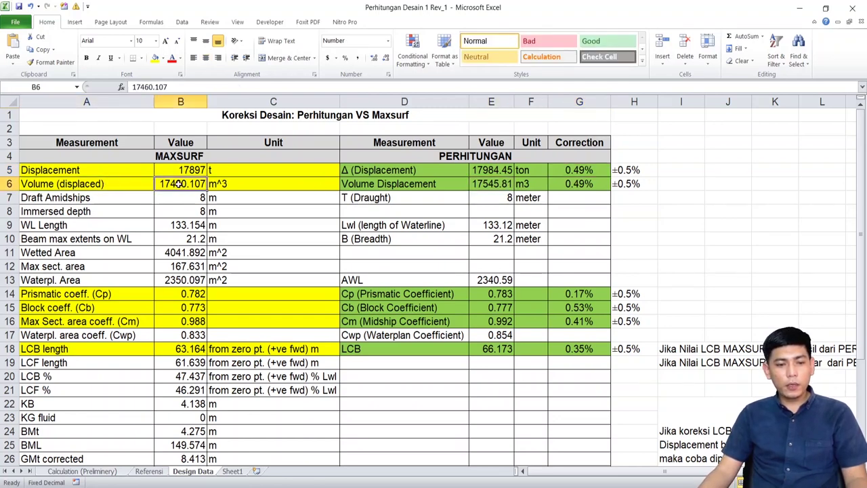
{"action": "left_click", "coordinate": [504, 191]}
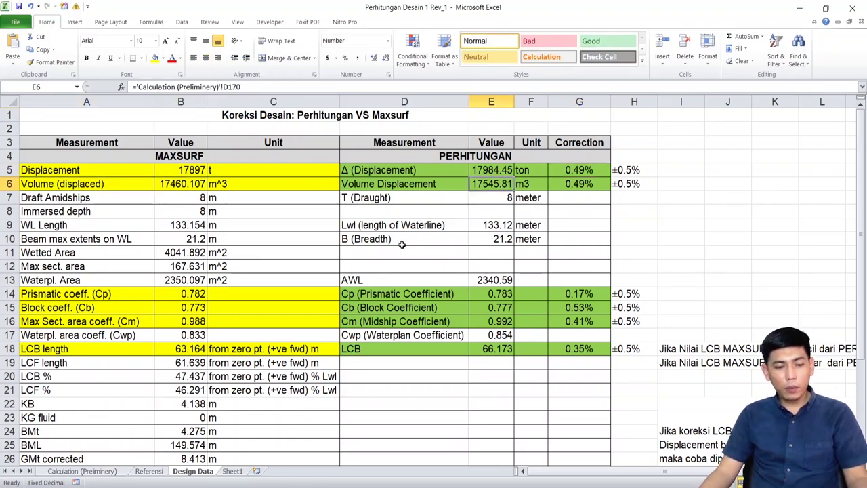
Check the corrections for the Cp, Cb and Cm coefficients and for the LCB length against the ±0.5% tolerance
{"action": "left_click", "coordinate": [124, 293]}
{"action": "left_click", "coordinate": [115, 310]}
{"action": "left_click", "coordinate": [120, 323]}
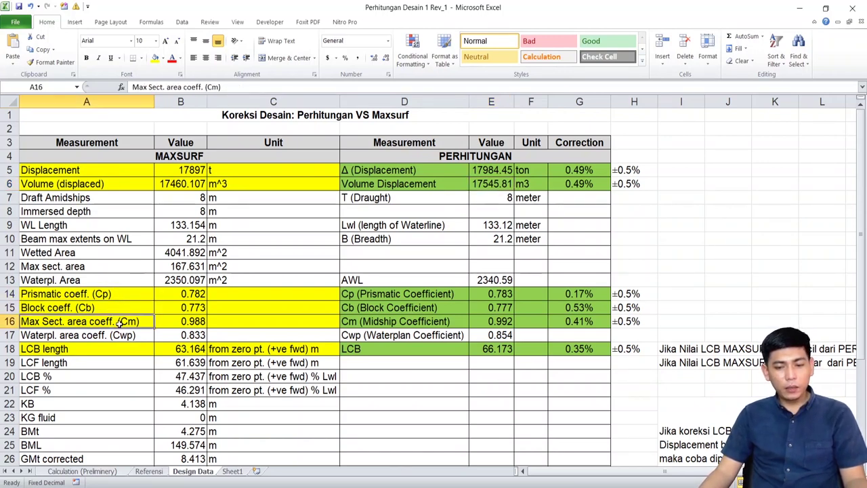
{"action": "left_click_drag", "start_coordinate": [583, 296], "coordinate": [591, 323]}
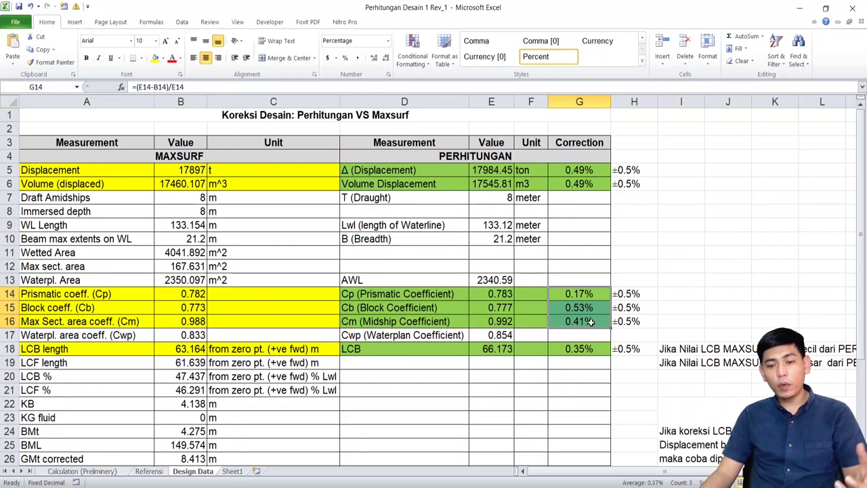
{"action": "left_click_drag", "start_coordinate": [149, 309], "coordinate": [579, 309]}
{"action": "left_click", "coordinate": [581, 309]}
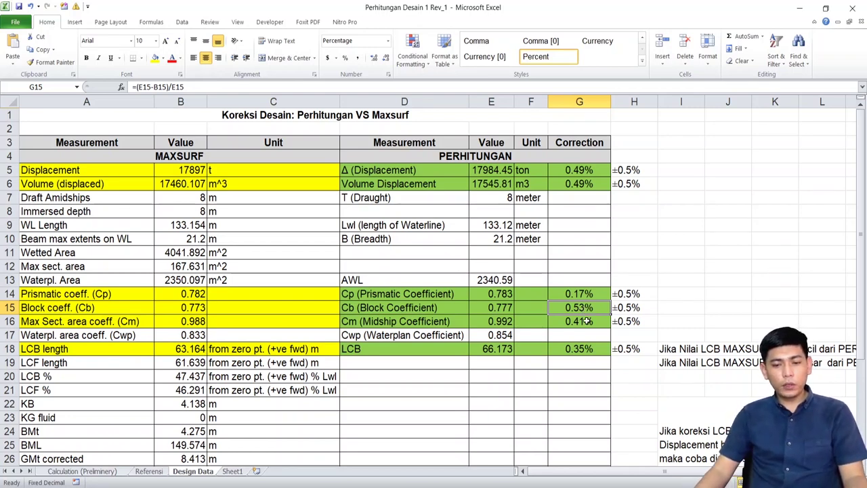
{"action": "left_click_drag", "start_coordinate": [75, 348], "coordinate": [489, 350]}
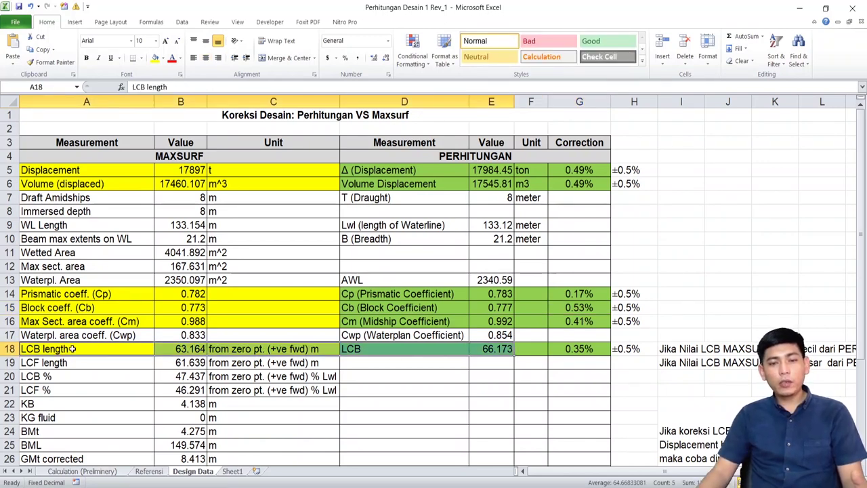
{"action": "left_click", "coordinate": [587, 350]}
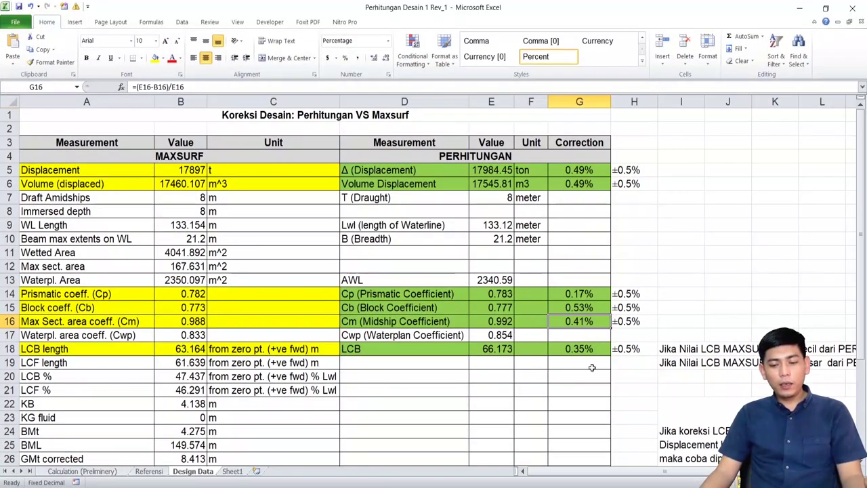
Switch back to MAXSURF Modeler, close the hydrostatics results and maximize the Body Plan view
{"action": "mouse_move", "coordinate": [627, 487]}
{"action": "left_click", "coordinate": [573, 450]}
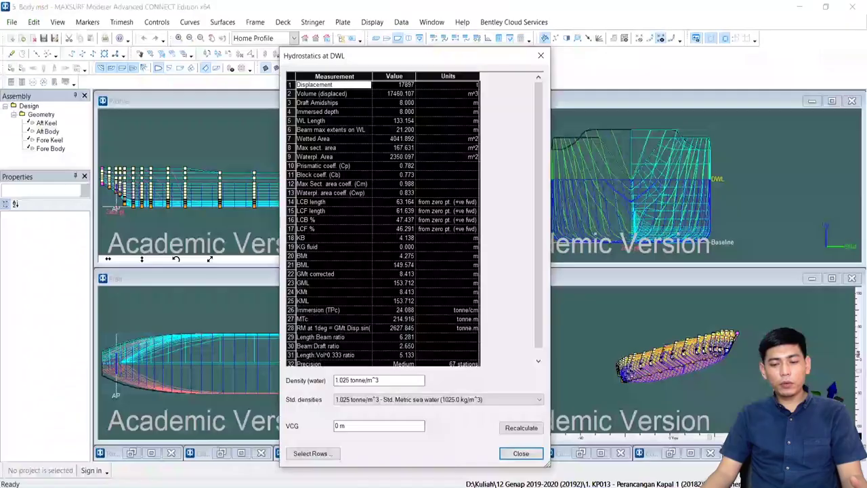
{"action": "left_click", "coordinate": [521, 453]}
{"action": "left_click", "coordinate": [764, 228]}
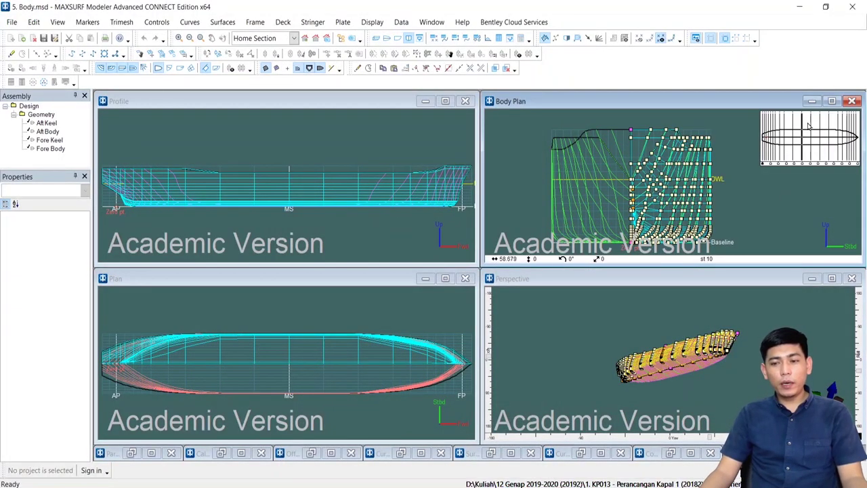
{"action": "left_click", "coordinate": [832, 101]}
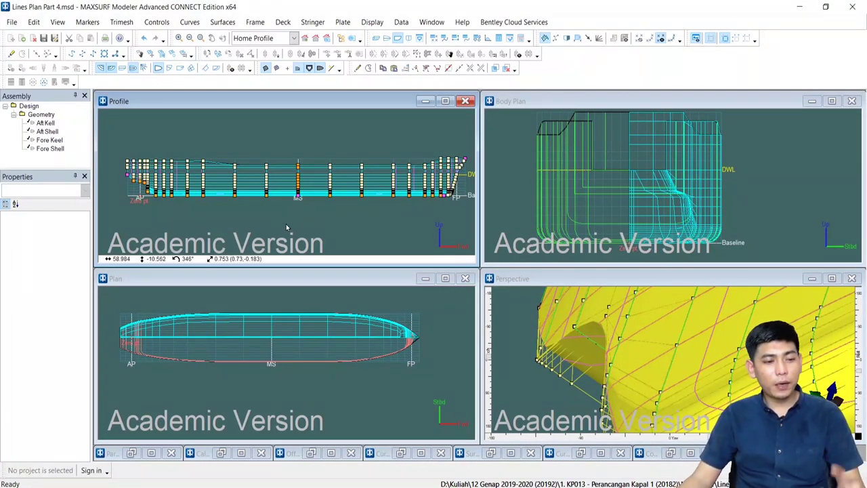
Inspect the Fore Shell and Aft Shell surfaces in the assembly tree and view the hide and show options for Aft Shell
{"action": "left_click", "coordinate": [51, 149]}
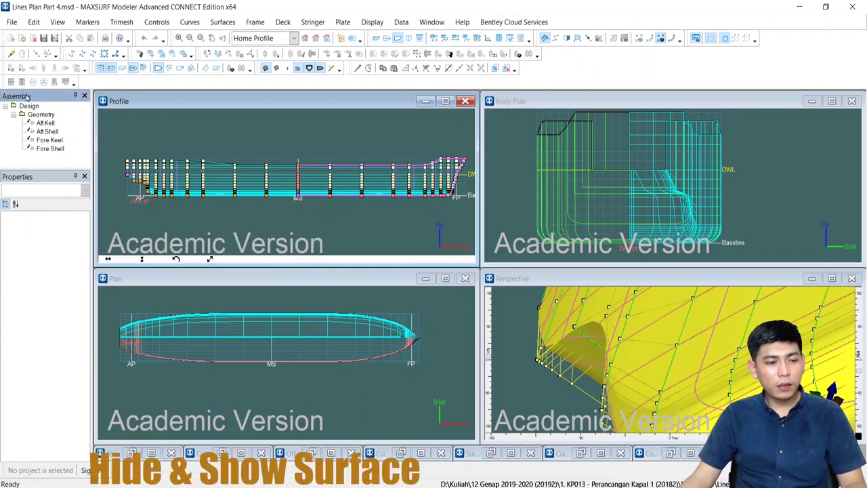
{"action": "left_click", "coordinate": [42, 132]}
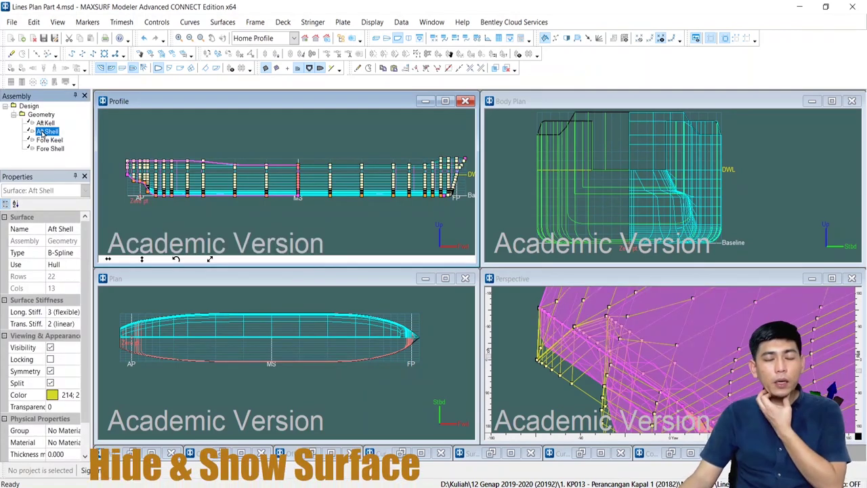
{"action": "left_click", "coordinate": [294, 136]}
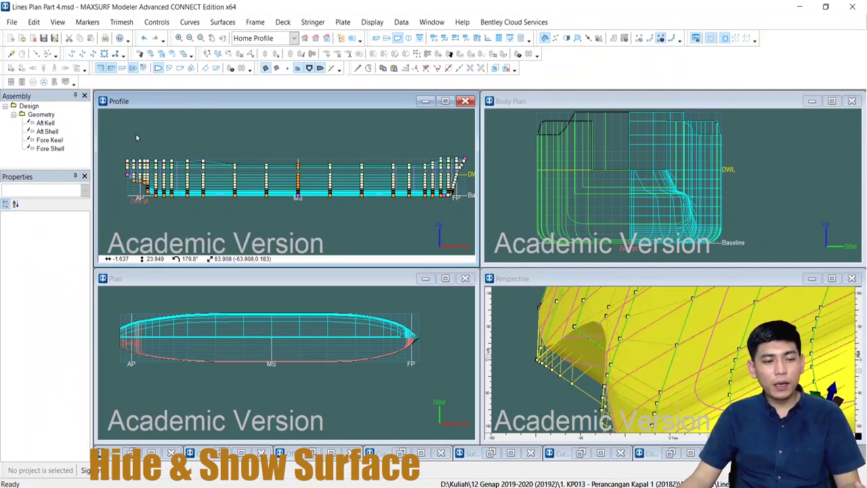
{"action": "right_click", "coordinate": [47, 133]}
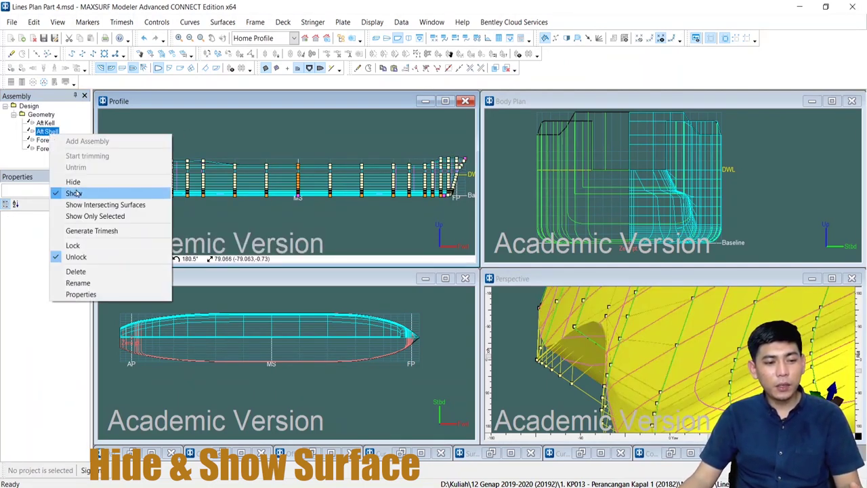
{"action": "left_click", "coordinate": [232, 142]}
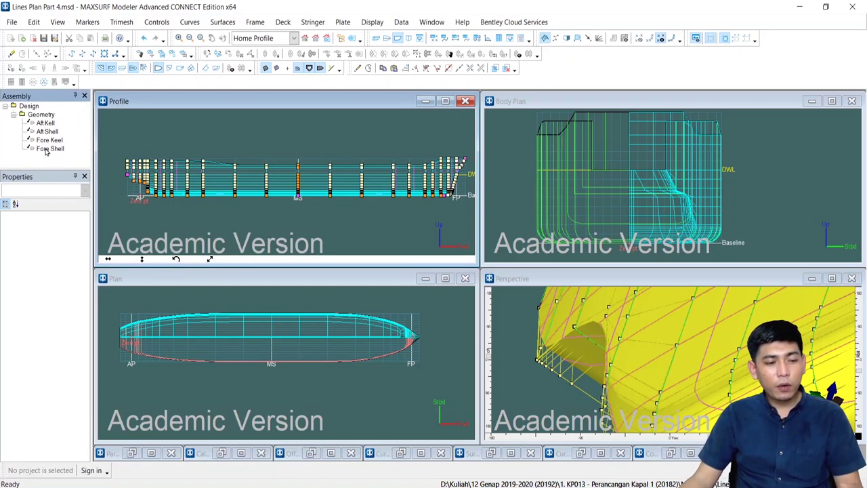
Select the stern control points below the DWL in the Body Plan and locate them in the Profile and Plan views
{"action": "left_click", "coordinate": [813, 201]}
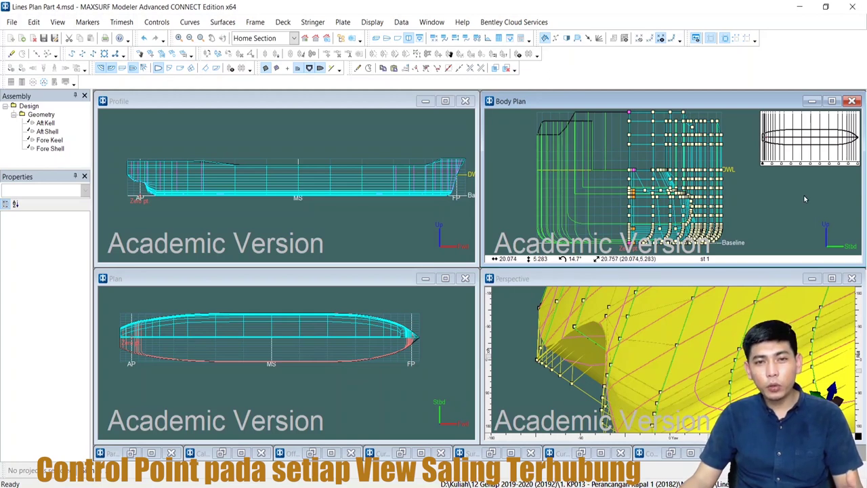
{"action": "scroll", "coordinate": [662, 159], "scroll_direction": "up", "scroll_amount": 2}
{"action": "left_click_drag", "start_coordinate": [632, 165], "coordinate": [693, 216]}
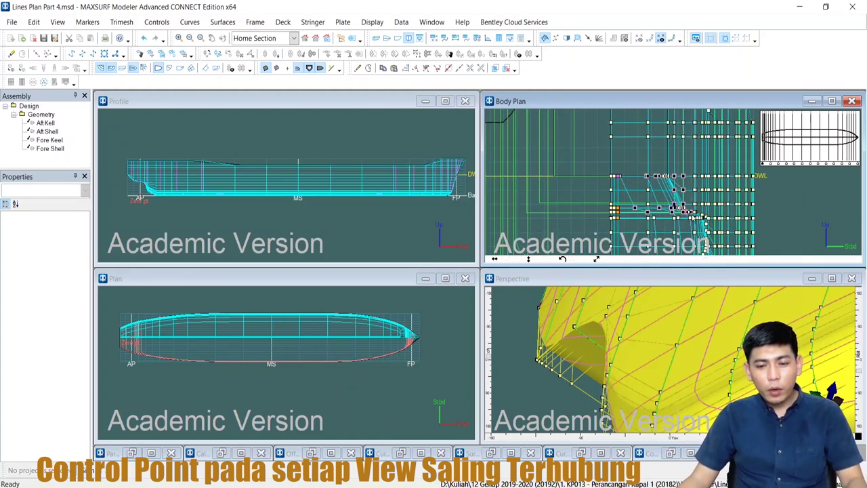
{"action": "left_click", "coordinate": [449, 188]}
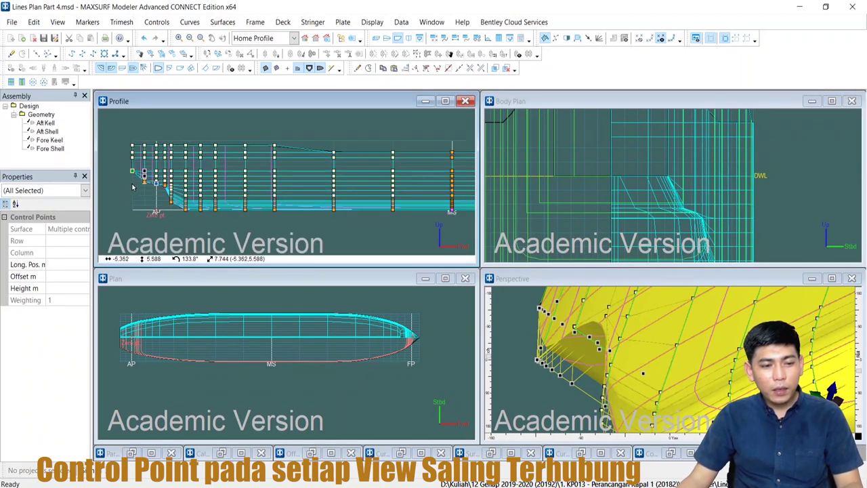
{"action": "scroll", "coordinate": [133, 187], "scroll_direction": "up", "scroll_amount": 3}
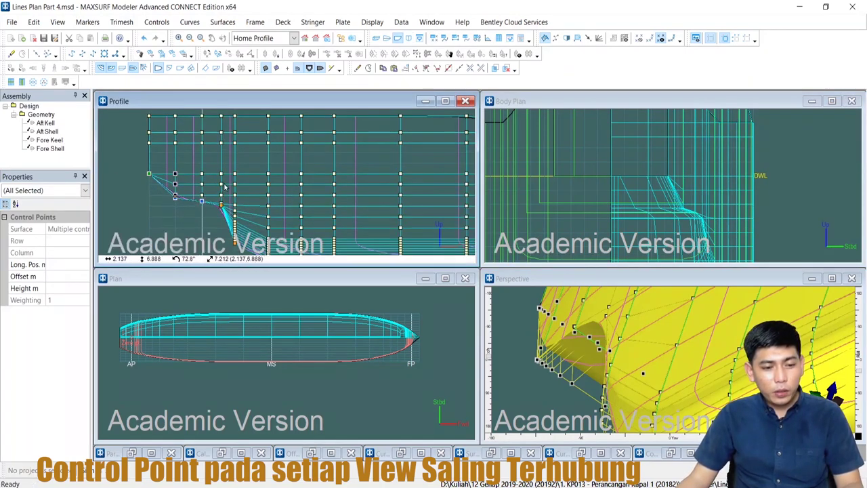
{"action": "left_click", "coordinate": [200, 296]}
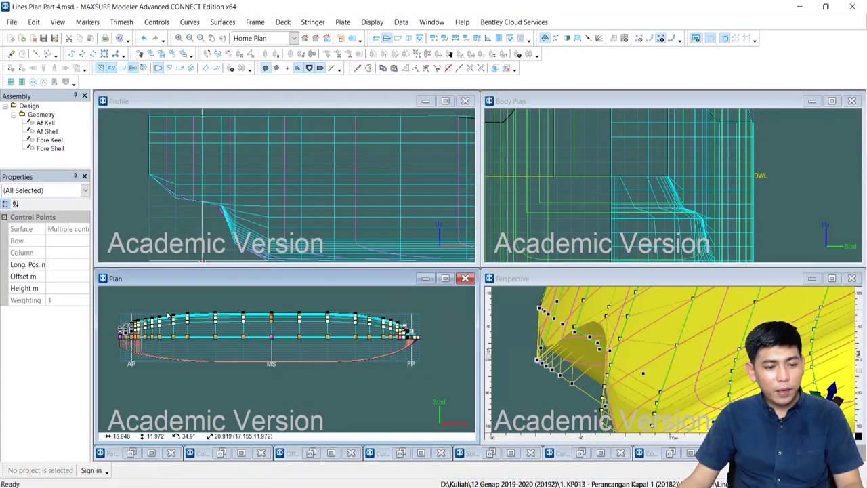
{"action": "scroll", "coordinate": [271, 342], "scroll_direction": "up", "scroll_amount": 5}
{"action": "scroll", "coordinate": [275, 344], "scroll_direction": "up", "scroll_amount": 1}
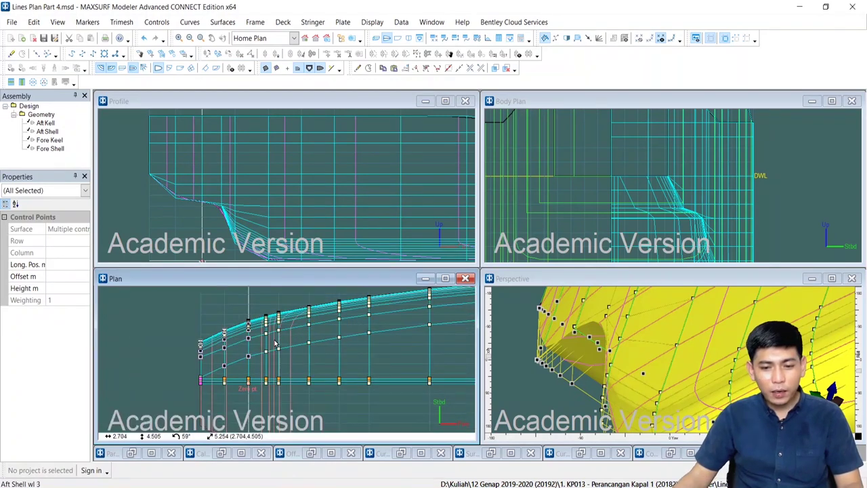
{"action": "scroll", "coordinate": [227, 349], "scroll_direction": "up", "scroll_amount": 1}
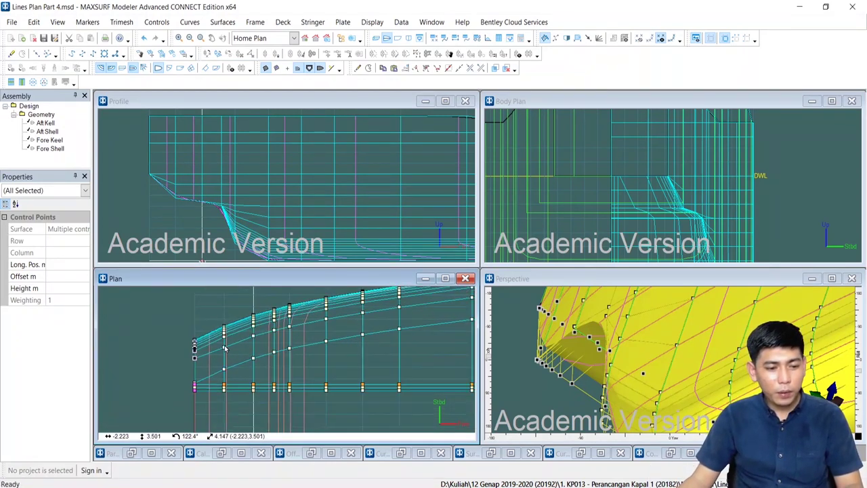
Maximize the Body Plan view and toggle the control point net display to compare the full net with a single column
{"action": "left_click", "coordinate": [519, 341]}
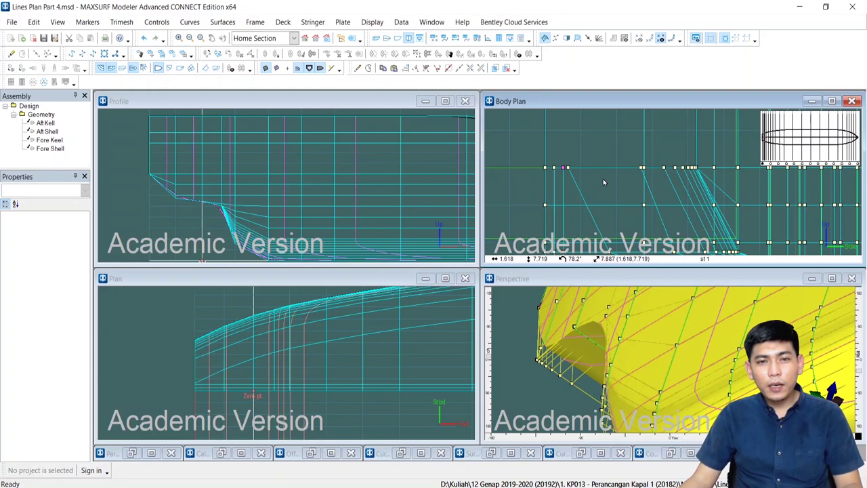
{"action": "scroll", "coordinate": [581, 169], "scroll_direction": "up", "scroll_amount": 1}
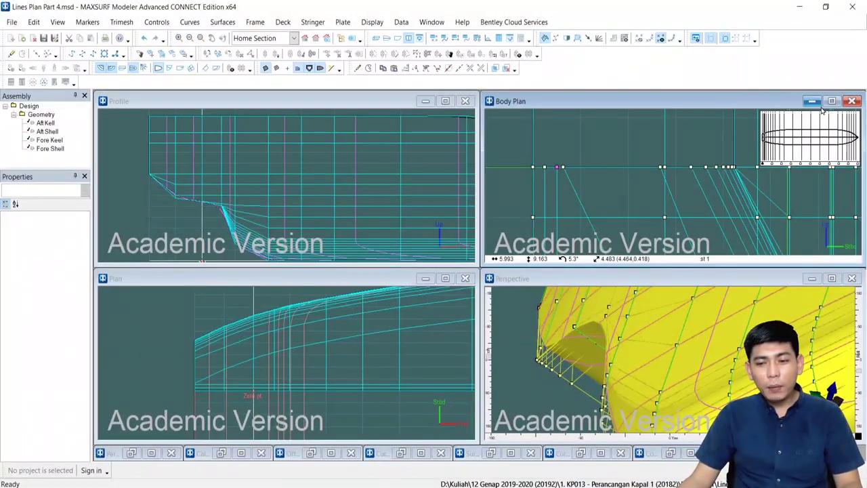
{"action": "left_click", "coordinate": [832, 101]}
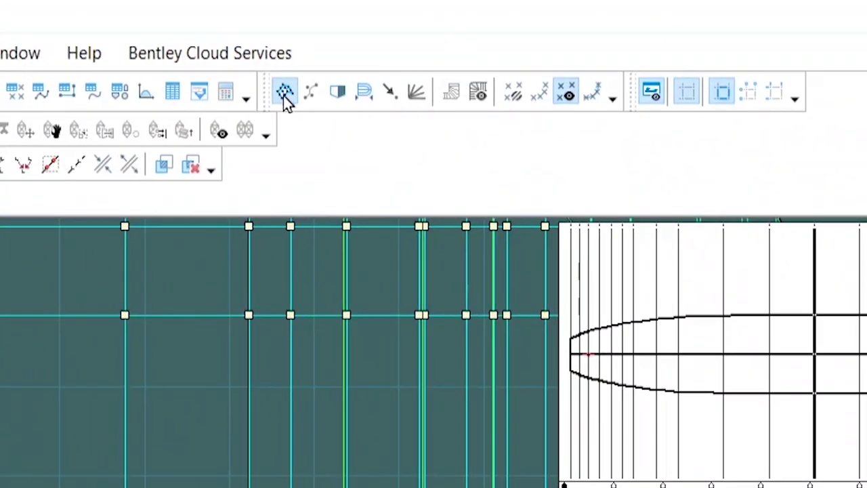
{"action": "left_click", "coordinate": [284, 95]}
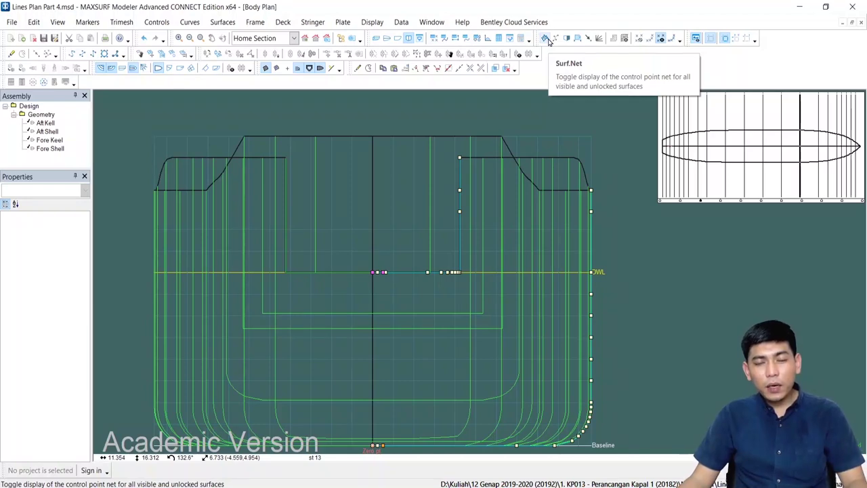
{"action": "left_click", "coordinate": [548, 40]}
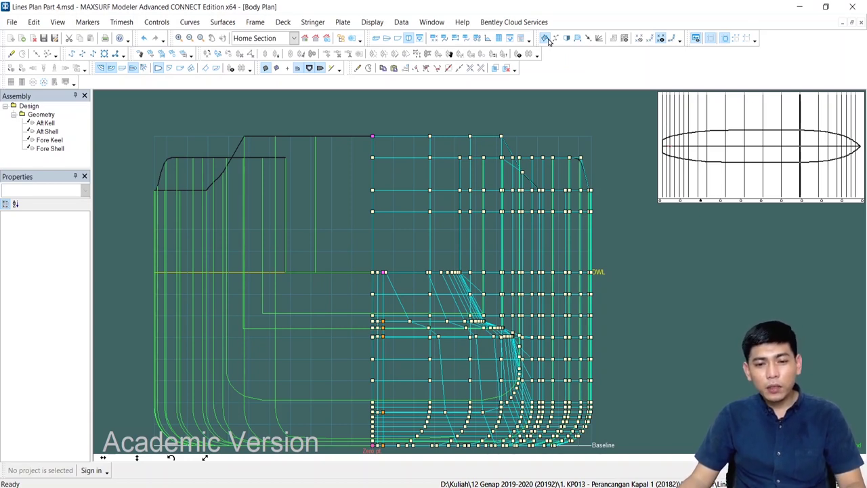
{"action": "left_click", "coordinate": [546, 39]}
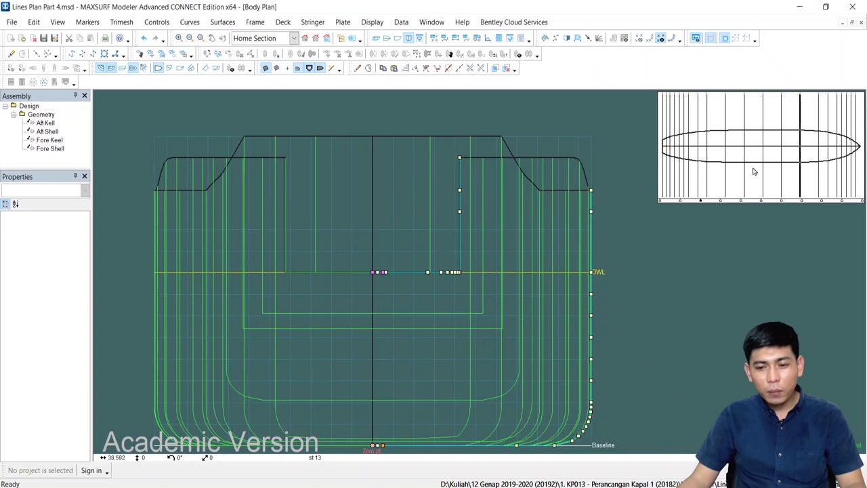
Switch between neighbouring control point columns in the Body Plan to view each one separately
{"action": "left_click", "coordinate": [721, 202]}
{"action": "left_click", "coordinate": [739, 202]}
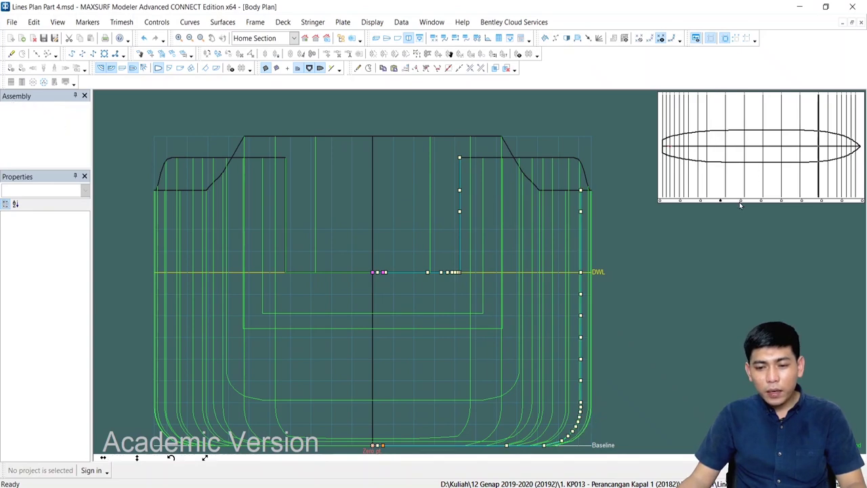
{"action": "key", "text": "Page_Down"}
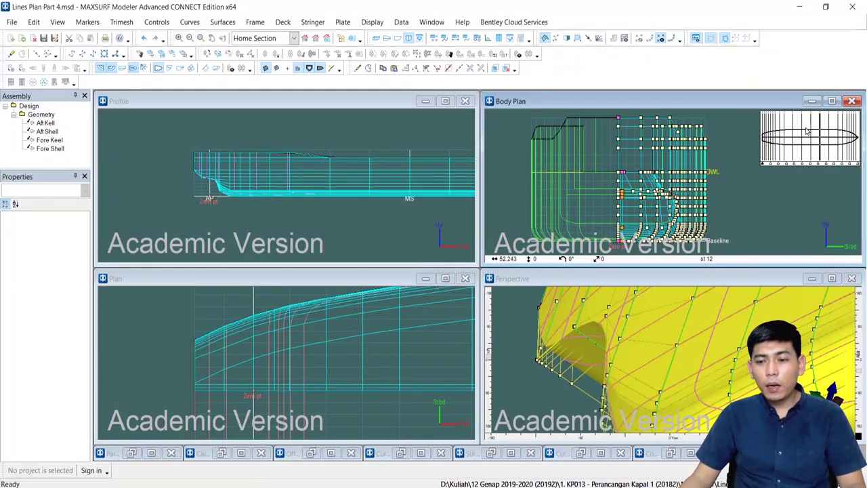
Maximize the Body Plan view and hide the Aft Kell and Aft Shell surfaces
{"action": "left_click", "coordinate": [832, 101]}
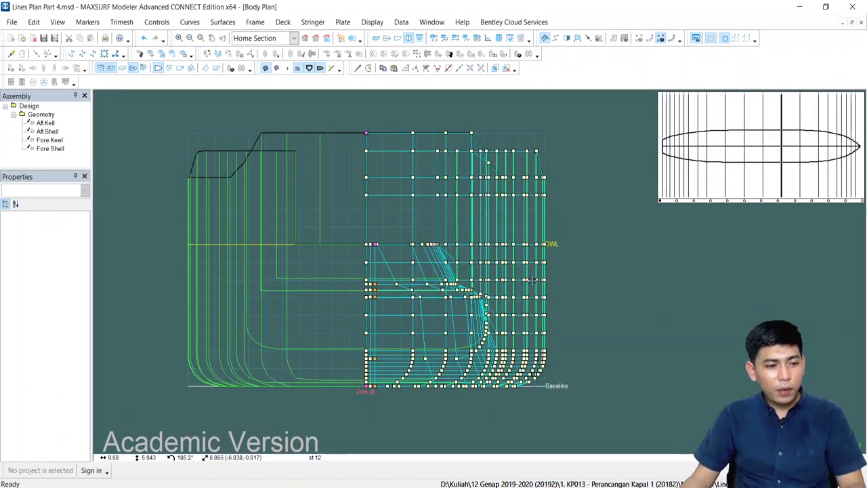
{"action": "left_click", "coordinate": [47, 131]}
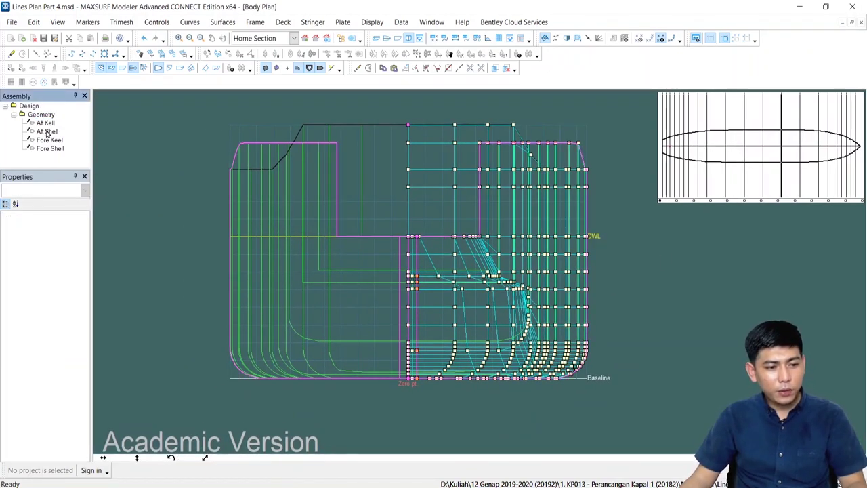
{"action": "left_click", "coordinate": [44, 133]}
{"action": "left_click", "coordinate": [46, 122], "text": "ctrl"}
{"action": "right_click", "coordinate": [46, 123]}
{"action": "left_click", "coordinate": [67, 173]}
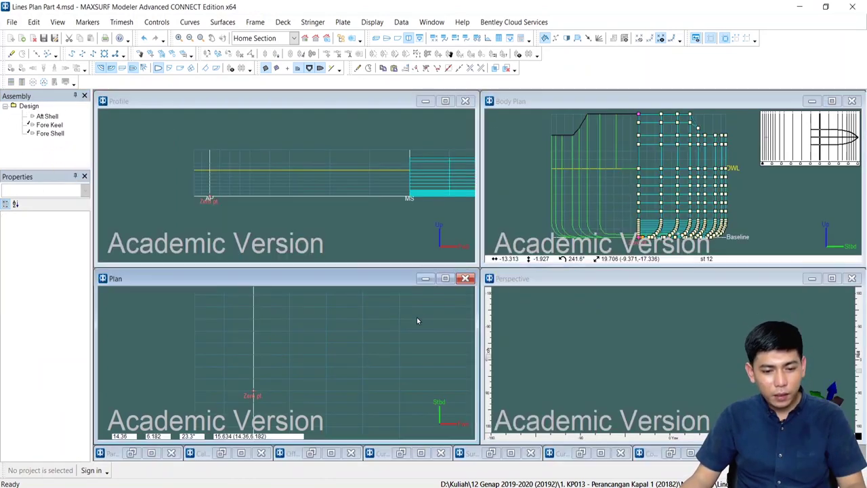
Select the Fore Shell control points nearest the centreline at the bow in the Plan view and locate them in the Body Plan
{"action": "left_click", "coordinate": [446, 279]}
{"action": "scroll", "coordinate": [268, 351], "scroll_direction": "down", "scroll_amount": 6}
{"action": "middle_click_drag", "start_coordinate": [827, 349], "coordinate": [480, 316]}
{"action": "scroll", "coordinate": [473, 314], "scroll_direction": "up", "scroll_amount": 5}
{"action": "scroll", "coordinate": [471, 310], "scroll_direction": "up", "scroll_amount": 2}
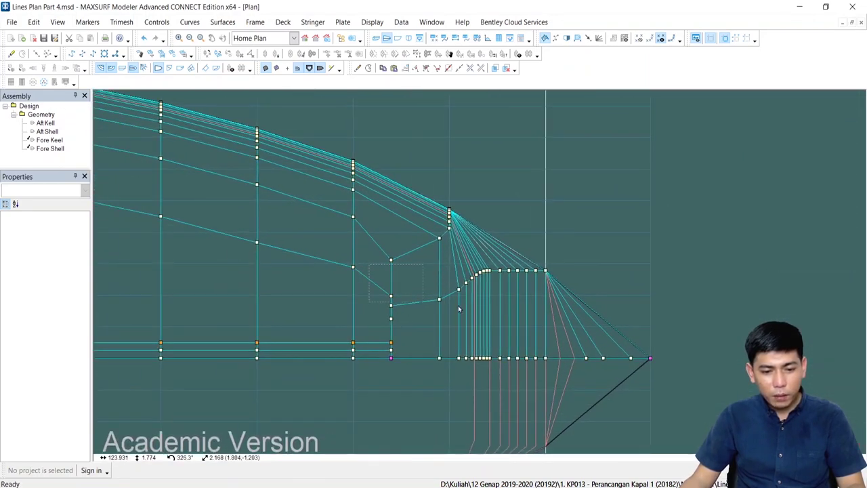
{"action": "left_click_drag", "start_coordinate": [563, 330], "coordinate": [592, 332]}
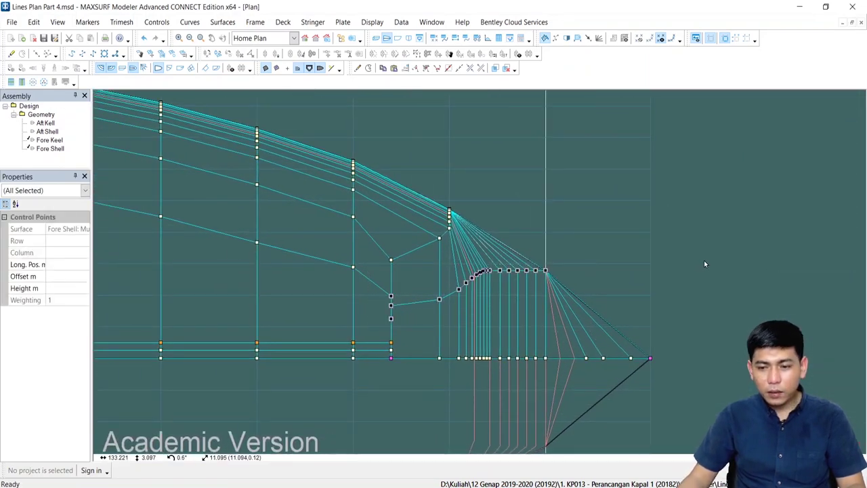
{"action": "left_click", "coordinate": [851, 23]}
{"action": "left_click", "coordinate": [782, 155]}
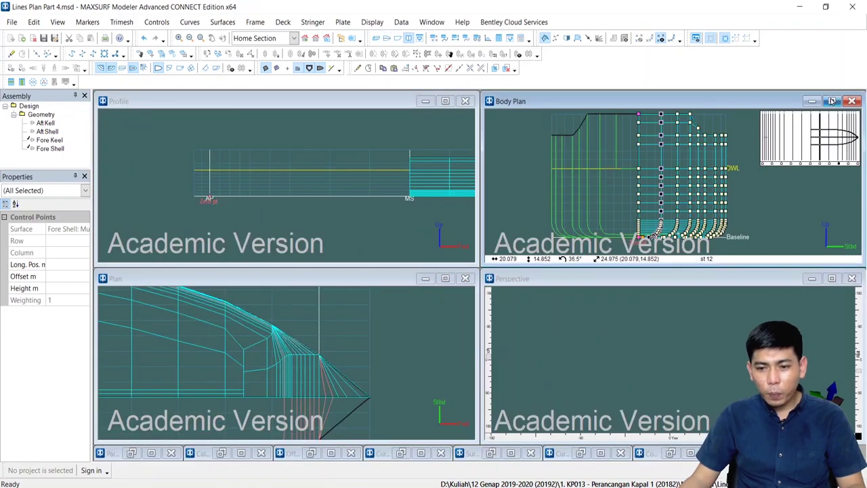
Maximize the Body Plan and examine the Fore Keel control points on the baseline beside the centreline
{"action": "left_click", "coordinate": [835, 101]}
{"action": "scroll", "coordinate": [429, 325], "scroll_direction": "up", "scroll_amount": 2}
{"action": "left_click", "coordinate": [416, 239]}
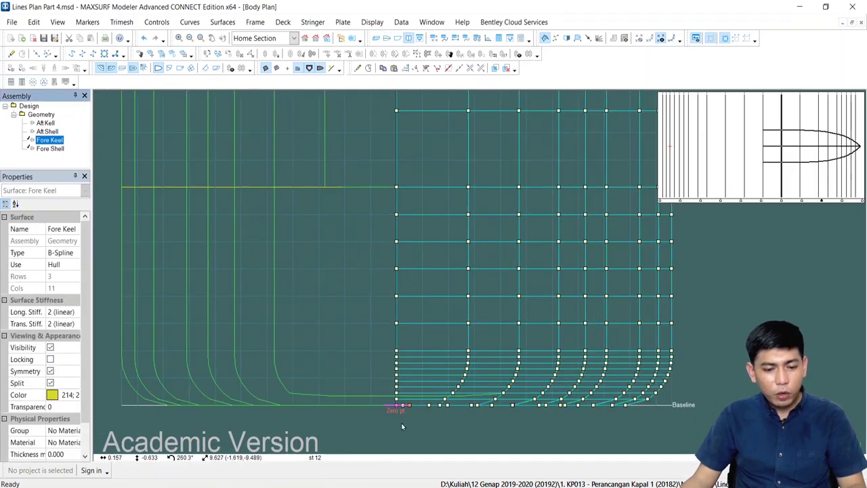
{"action": "left_click", "coordinate": [402, 424]}
{"action": "scroll", "coordinate": [403, 422], "scroll_direction": "up", "scroll_amount": 8}
{"action": "scroll", "coordinate": [427, 396], "scroll_direction": "down", "scroll_amount": 5}
{"action": "left_click_drag", "start_coordinate": [239, 331], "coordinate": [239, 331]}
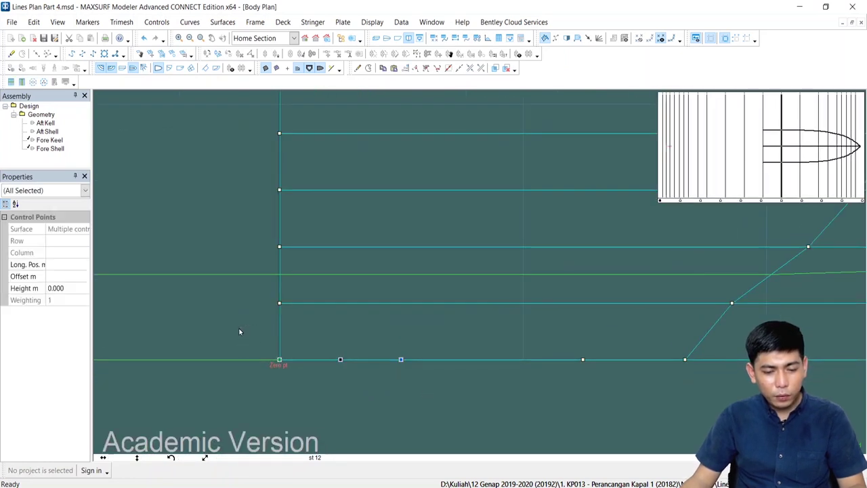
{"action": "scroll", "coordinate": [501, 351], "scroll_direction": "up", "scroll_amount": 3}
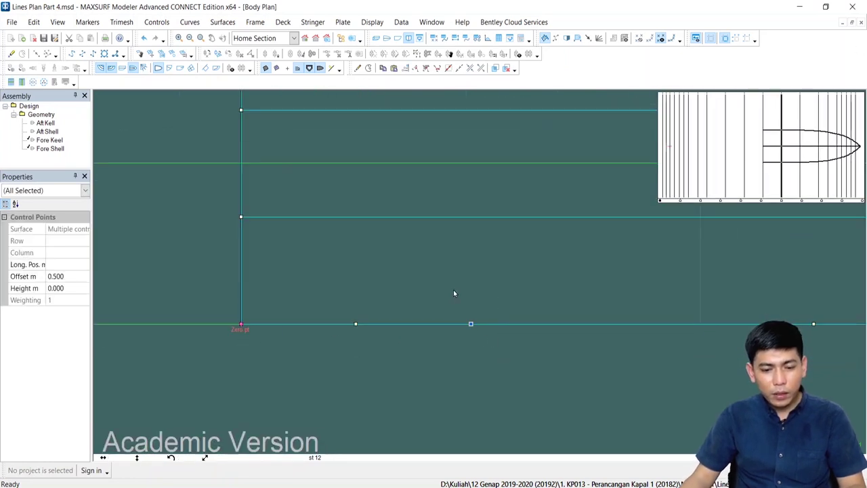
Delete the Fore Keel control points at the 0.250 m offset, extending the change to the bonded surfaces
{"action": "left_click", "coordinate": [441, 370]}
{"action": "left_click_drag", "start_coordinate": [344, 300], "coordinate": [373, 356]}
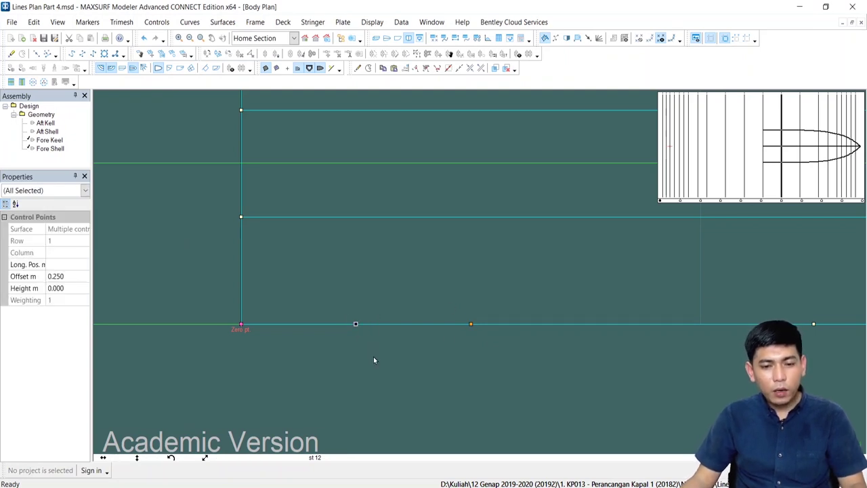
{"action": "left_click", "coordinate": [374, 357]}
{"action": "left_click", "coordinate": [369, 68]}
{"action": "left_click", "coordinate": [355, 323]}
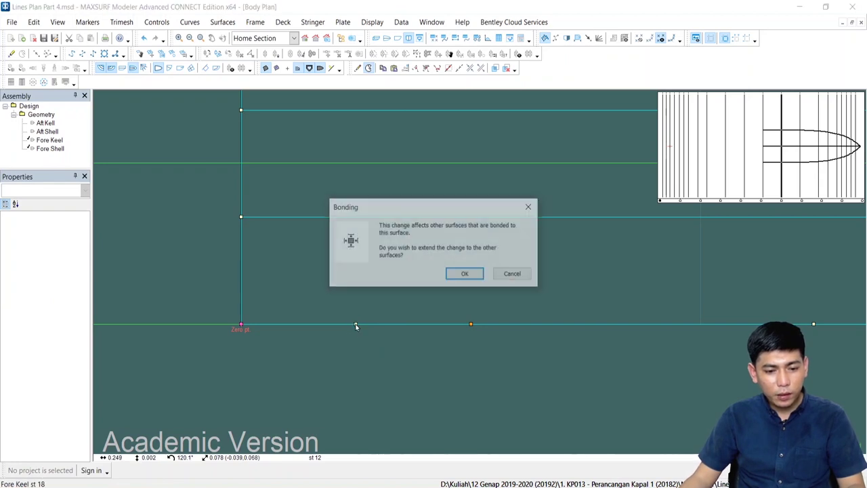
{"action": "left_click", "coordinate": [466, 274]}
Select the keel edge control points on the baseline and copy their offset value
{"action": "scroll", "coordinate": [435, 313], "scroll_direction": "down", "scroll_amount": 2}
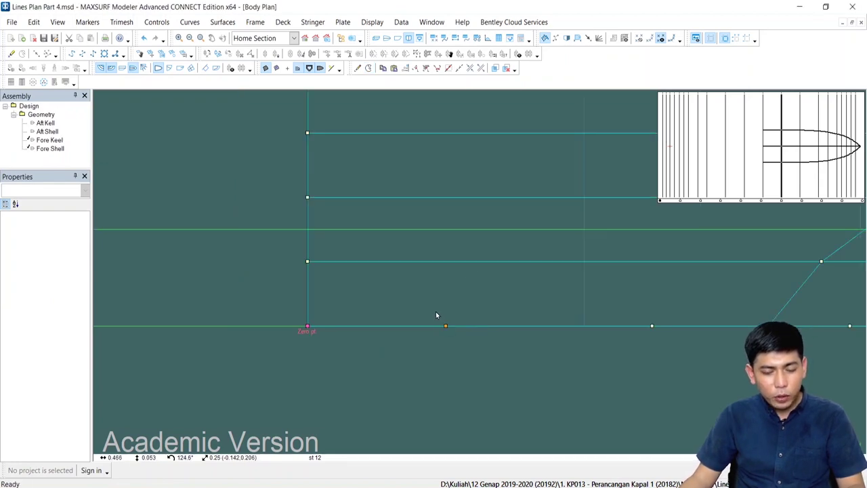
{"action": "left_click_drag", "start_coordinate": [462, 348], "coordinate": [462, 349]}
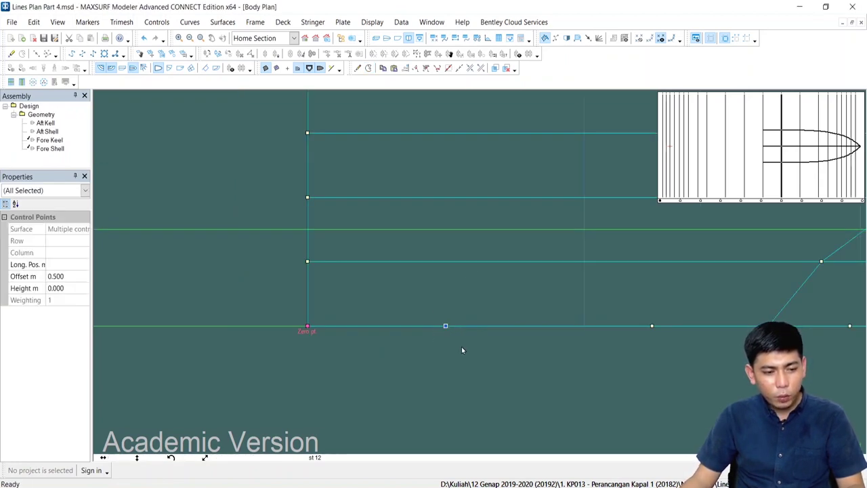
{"action": "left_click", "coordinate": [67, 276]}
{"action": "right_click", "coordinate": [58, 273]}
{"action": "left_click", "coordinate": [81, 305]}
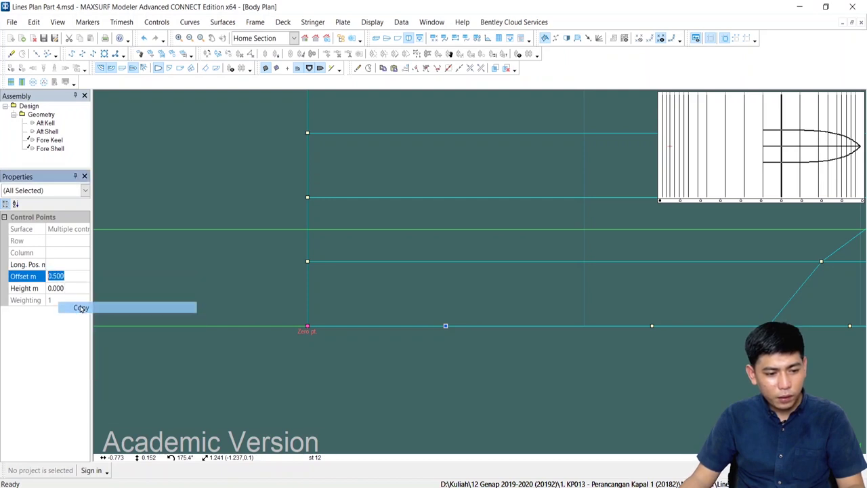
Show the foremost station 18 control point column in the Body Plan and set its Fore Shell points from the DWL down to 0.500 m offset
{"action": "left_click", "coordinate": [843, 202]}
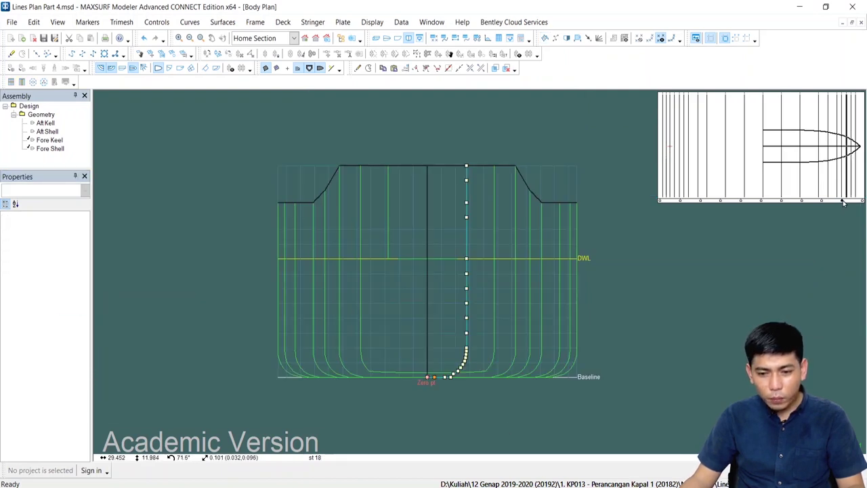
{"action": "scroll", "coordinate": [463, 374], "scroll_direction": "up", "scroll_amount": 4}
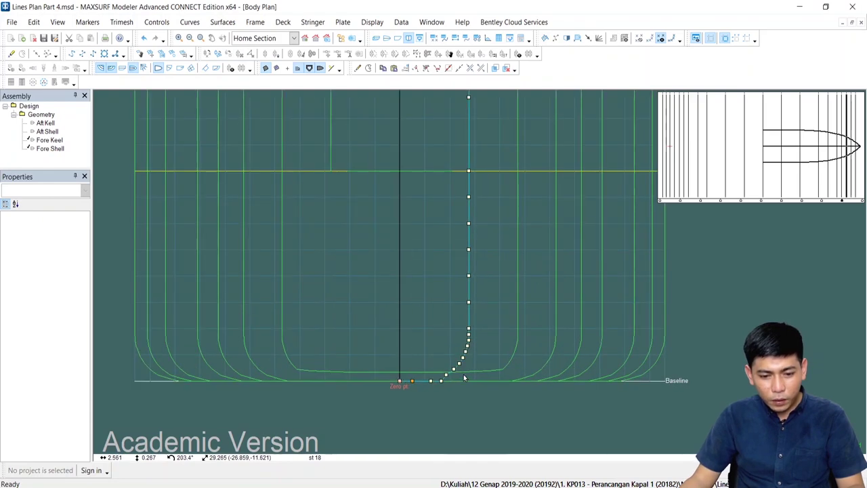
{"action": "left_click_drag", "start_coordinate": [390, 148], "coordinate": [497, 410]}
{"action": "scroll", "coordinate": [497, 411], "scroll_direction": "down", "scroll_amount": 2}
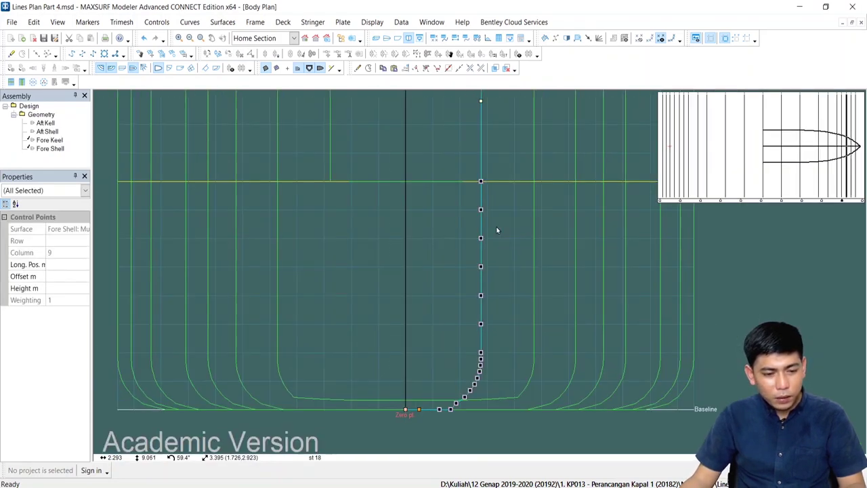
{"action": "scroll", "coordinate": [501, 239], "scroll_direction": "down", "scroll_amount": 1}
{"action": "middle_click_drag", "start_coordinate": [501, 242], "coordinate": [479, 244]}
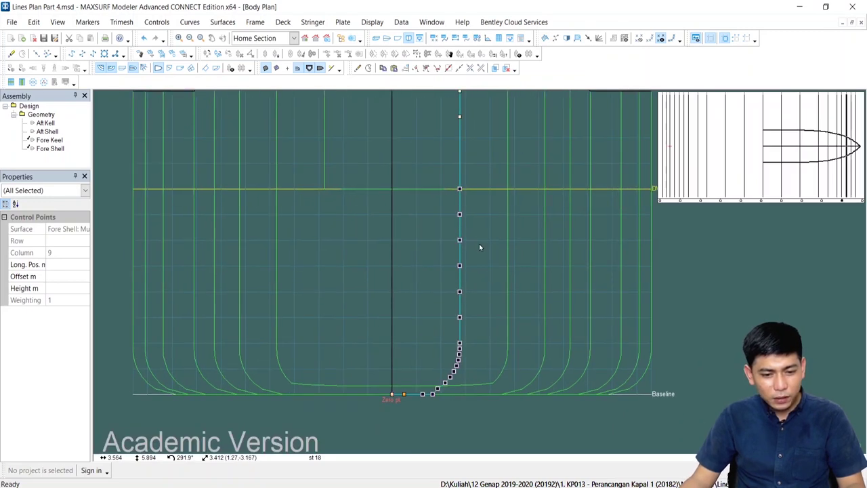
{"action": "left_click", "coordinate": [51, 275]}
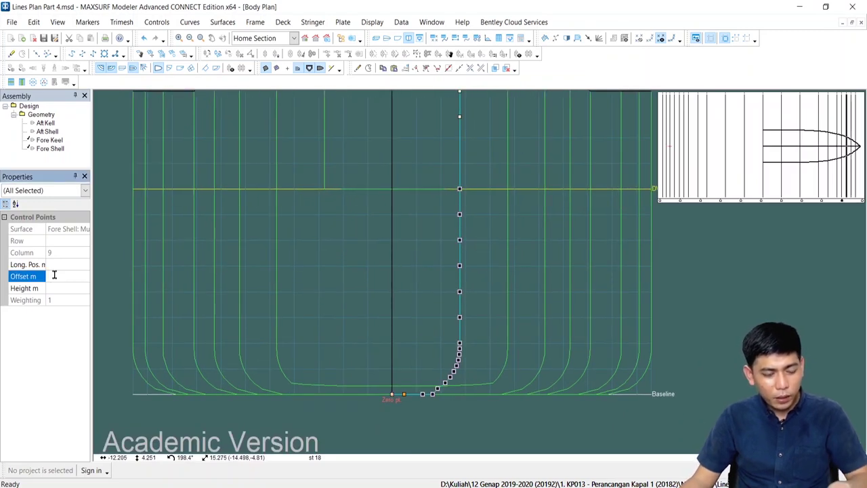
{"action": "type", "text": "0.00"}
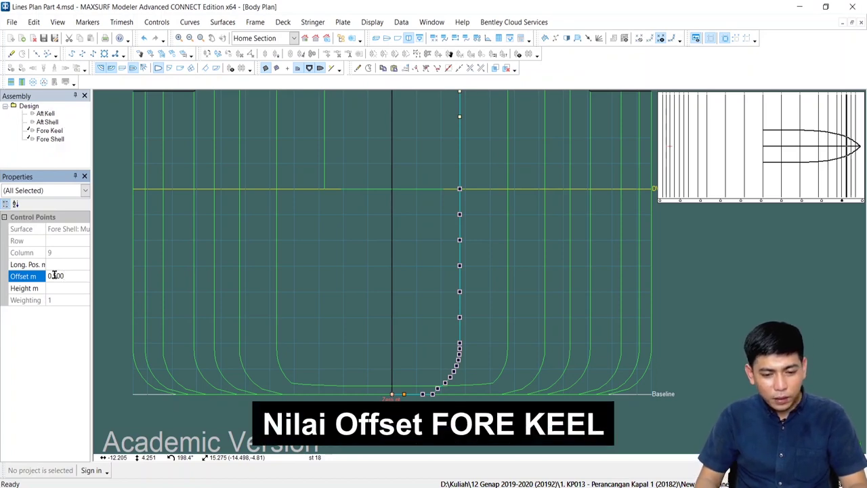
{"action": "key", "text": "Return"}
Pull the three Fore Shell control points between the DWL and deck edge inward into a flare, the upper two at about 2.27 m and 2.65 m offset
{"action": "left_click", "coordinate": [437, 269]}
{"action": "middle_click_drag", "start_coordinate": [455, 194], "coordinate": [457, 348]}
{"action": "left_click", "coordinate": [460, 270]}
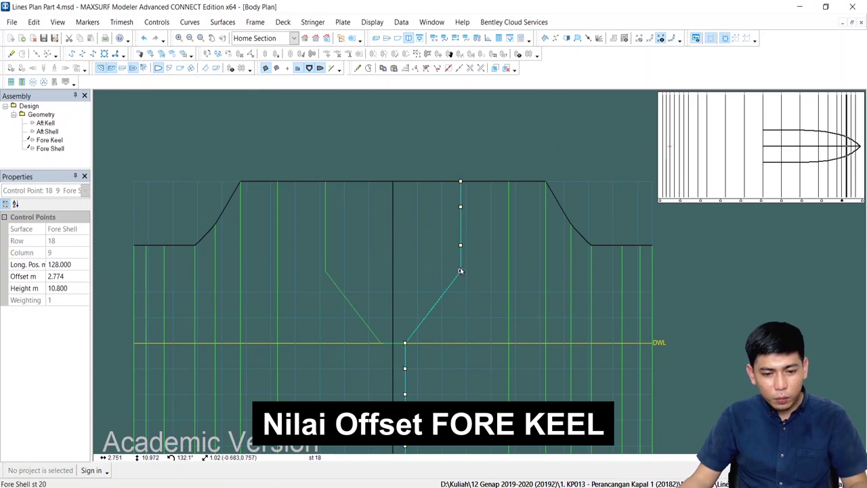
{"action": "left_click_drag", "start_coordinate": [459, 271], "coordinate": [438, 271]}
{"action": "left_click", "coordinate": [430, 223]}
{"action": "left_click", "coordinate": [460, 246]}
{"action": "scroll", "coordinate": [465, 258], "scroll_direction": "up", "scroll_amount": 2}
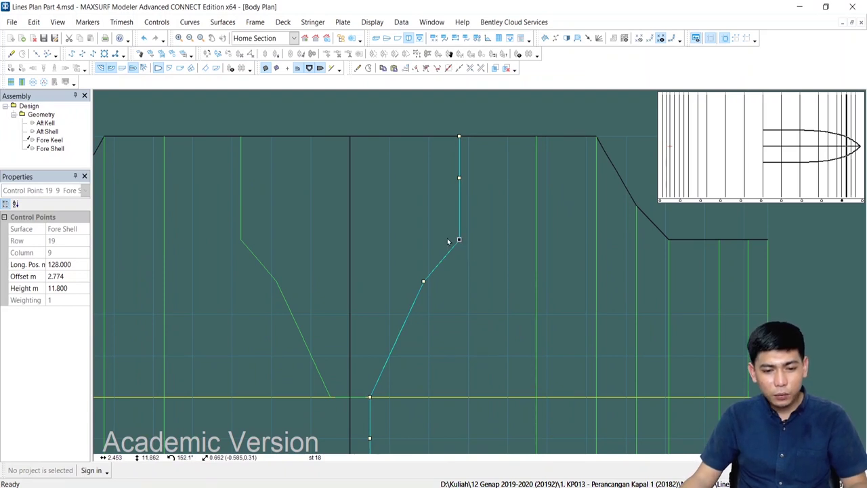
{"action": "left_click_drag", "start_coordinate": [460, 242], "coordinate": [439, 238]}
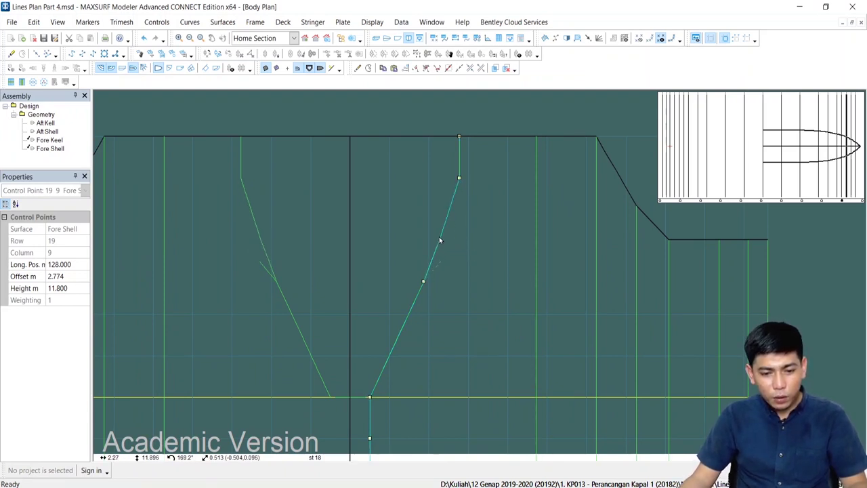
{"action": "left_click", "coordinate": [459, 177]}
{"action": "left_click_drag", "start_coordinate": [459, 178], "coordinate": [455, 182]}
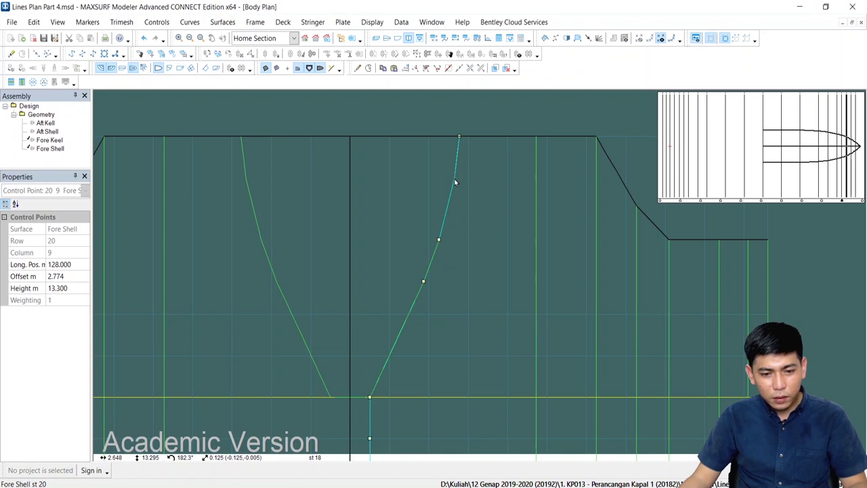
{"action": "left_click", "coordinate": [454, 276]}
Show the next Fore Shell control point column further aft in the Body Plan and try selecting its side points
{"action": "scroll", "coordinate": [454, 276], "scroll_direction": "down", "scroll_amount": 5}
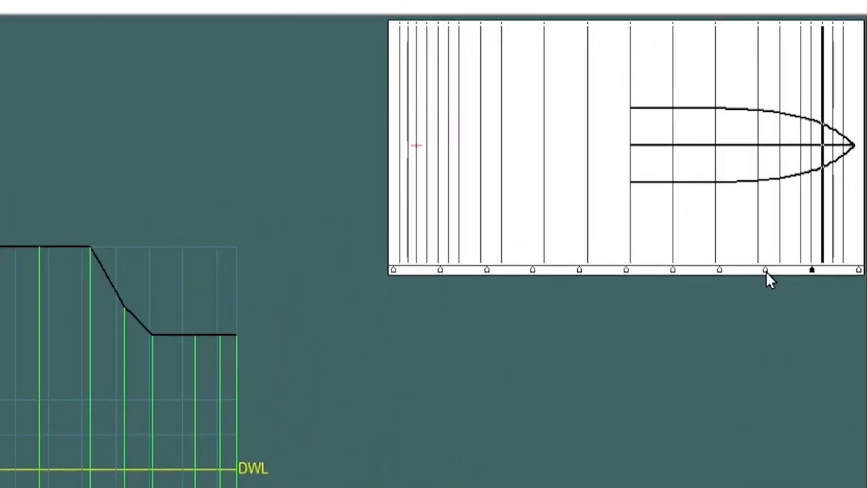
{"action": "scroll", "coordinate": [514, 332], "scroll_direction": "up", "scroll_amount": 1}
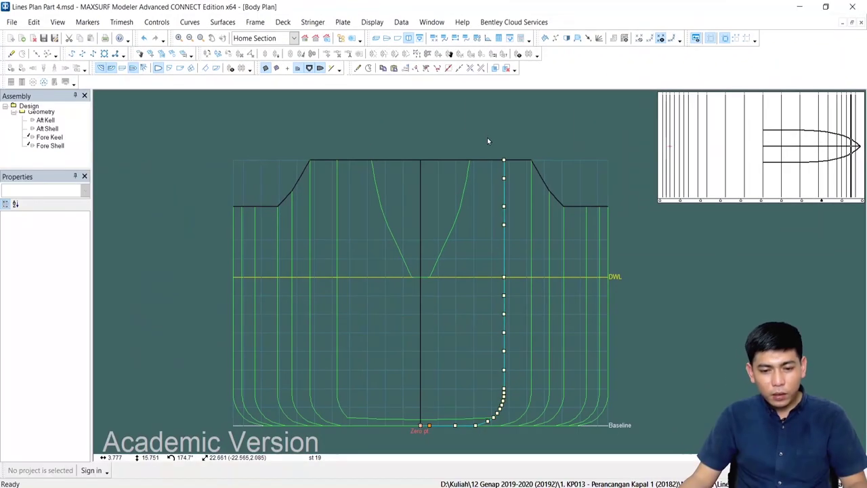
{"action": "left_click_drag", "start_coordinate": [488, 134], "coordinate": [514, 393]}
{"action": "middle_click_drag", "start_coordinate": [514, 393], "coordinate": [531, 357]}
{"action": "left_click", "coordinate": [525, 408]}
{"action": "left_click_drag", "start_coordinate": [535, 409], "coordinate": [457, 117]}
{"action": "left_click", "coordinate": [457, 117]}
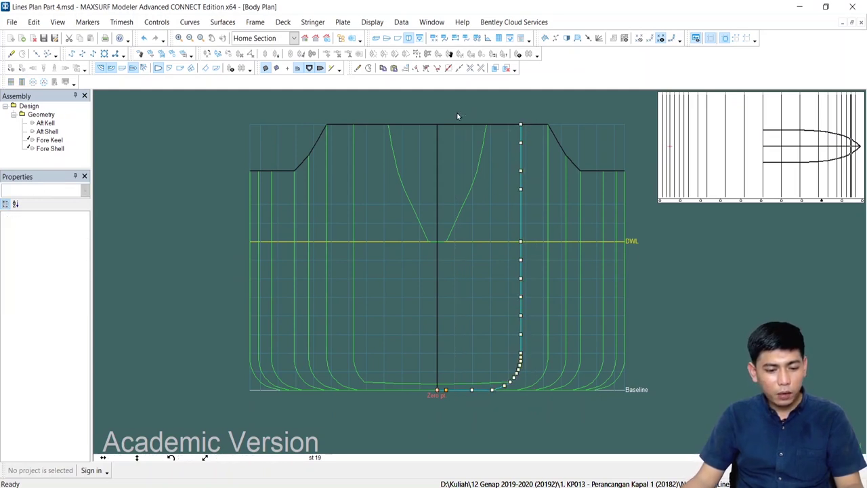
Switch to Foxit Reader and consult the Fig. B.15 section curves for bulbous bows in the ship design reference
{"action": "left_click", "coordinate": [626, 486]}
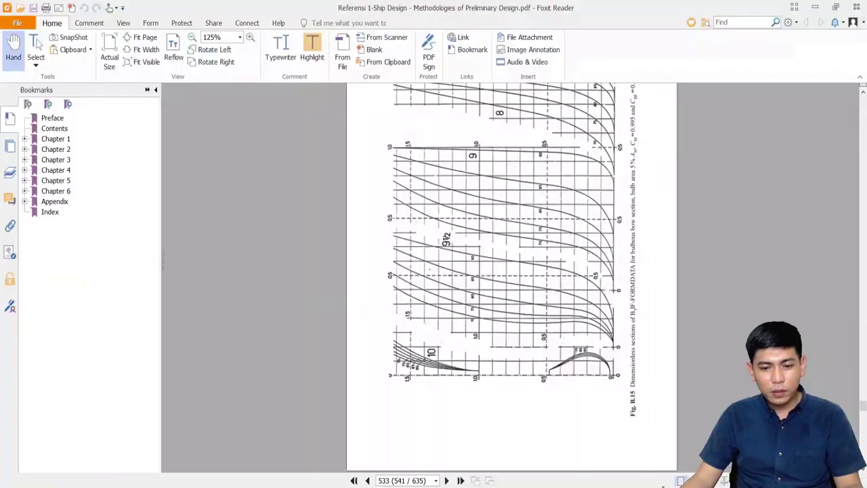
{"action": "left_click_drag", "start_coordinate": [864, 406], "coordinate": [863, 94]}
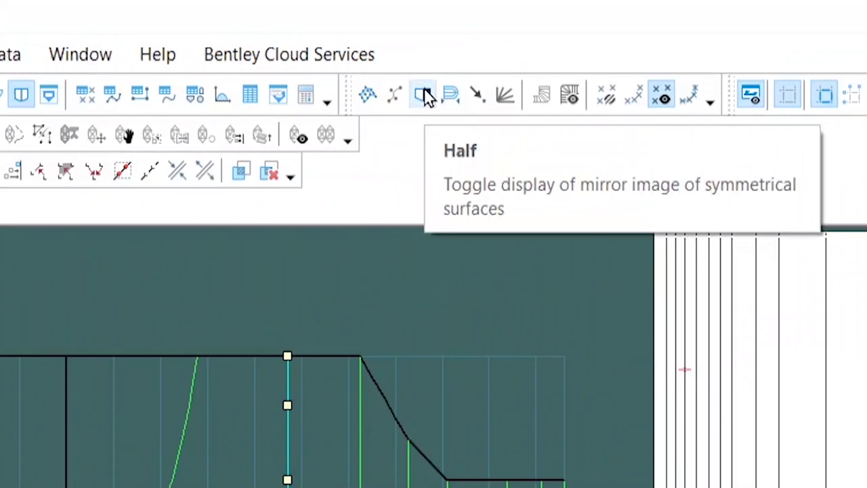
Show only one half of the symmetrical hull sections in the MAXSURF Body Plan
{"action": "left_click", "coordinate": [425, 96]}
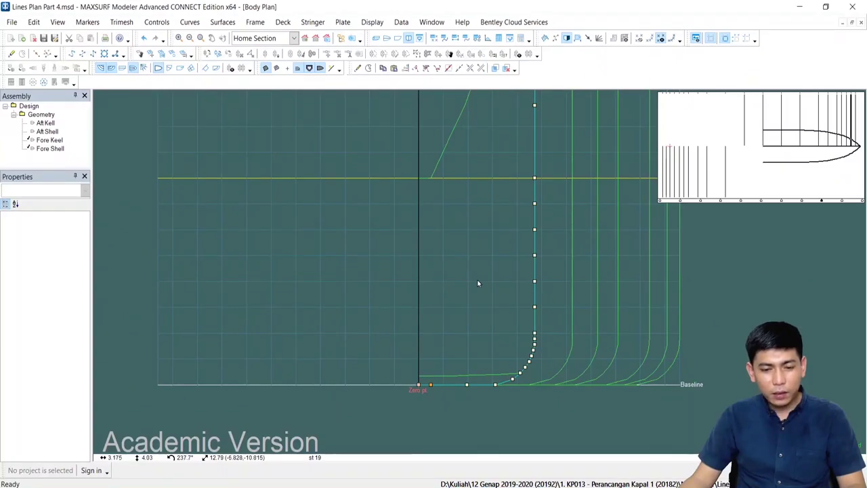
{"action": "scroll", "coordinate": [466, 274], "scroll_direction": "down", "scroll_amount": 2}
{"action": "middle_click_drag", "start_coordinate": [466, 274], "coordinate": [443, 315]}
{"action": "scroll", "coordinate": [524, 322], "scroll_direction": "down", "scroll_amount": 1}
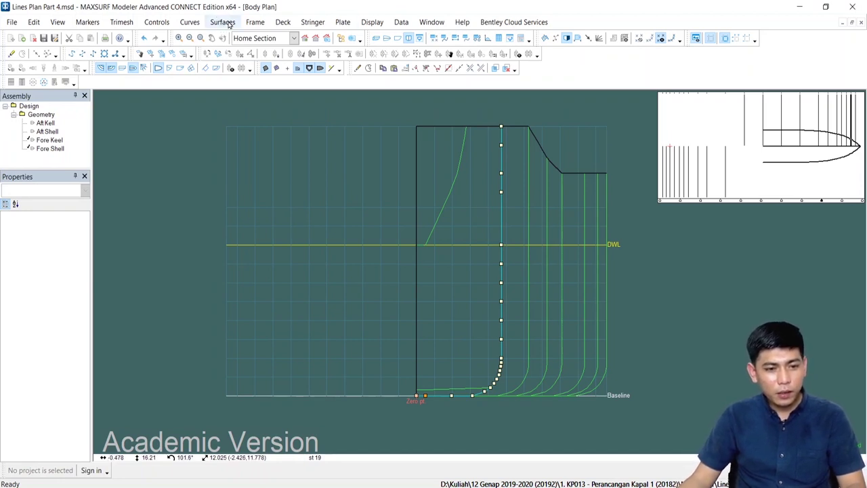
Set the Fore Shell's longitudinal and transverse surface stiffness to 3 (flexible)
{"action": "left_click", "coordinate": [229, 24]}
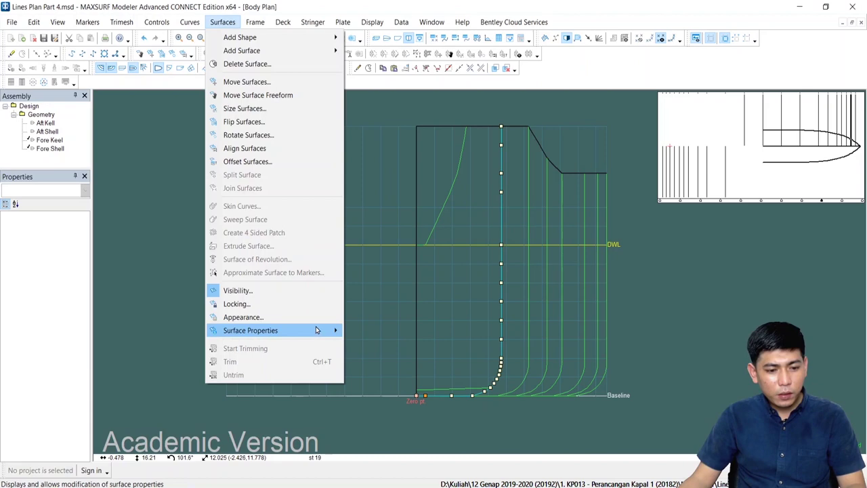
{"action": "mouse_move", "coordinate": [312, 333]}
{"action": "left_click", "coordinate": [374, 371]}
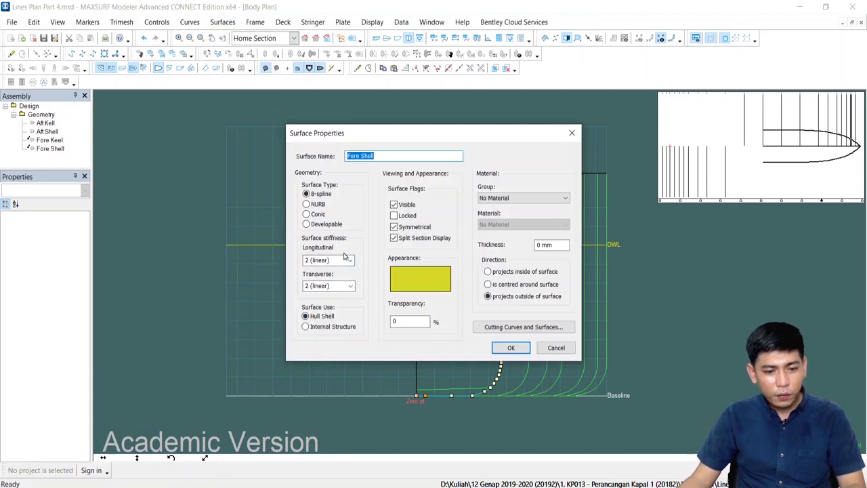
{"action": "left_click", "coordinate": [351, 260]}
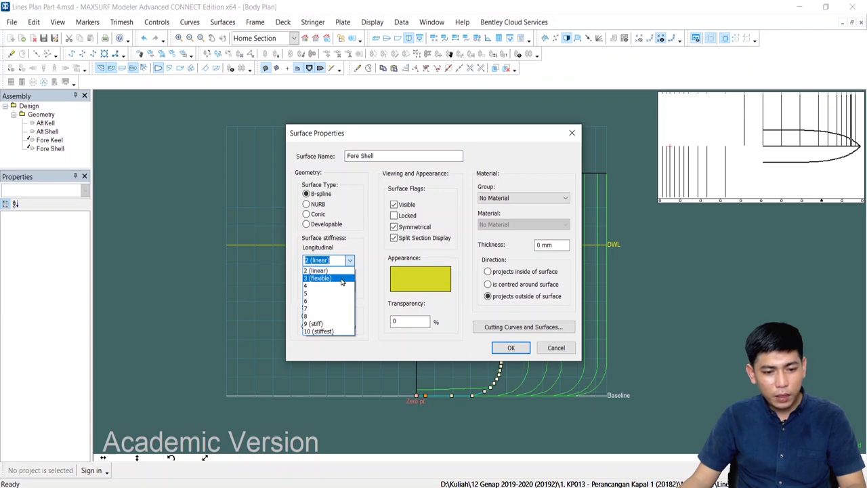
{"action": "left_click", "coordinate": [342, 278]}
{"action": "left_click", "coordinate": [351, 287]}
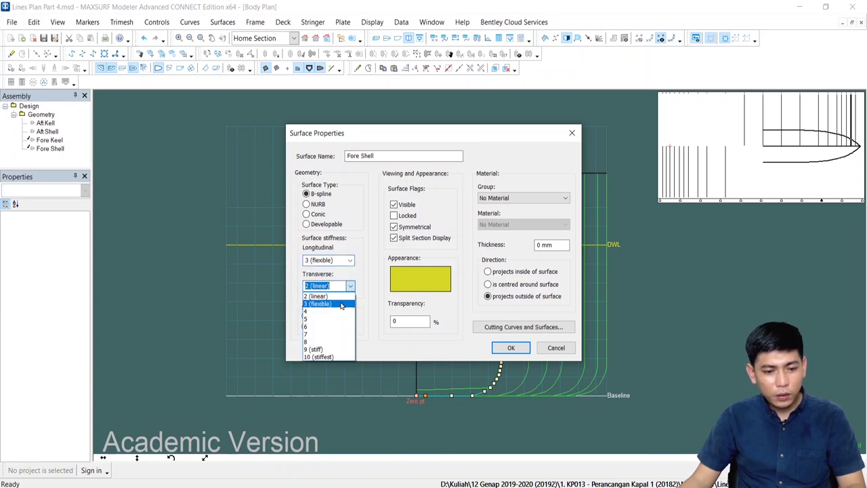
{"action": "left_click", "coordinate": [343, 304]}
{"action": "left_click", "coordinate": [510, 347]}
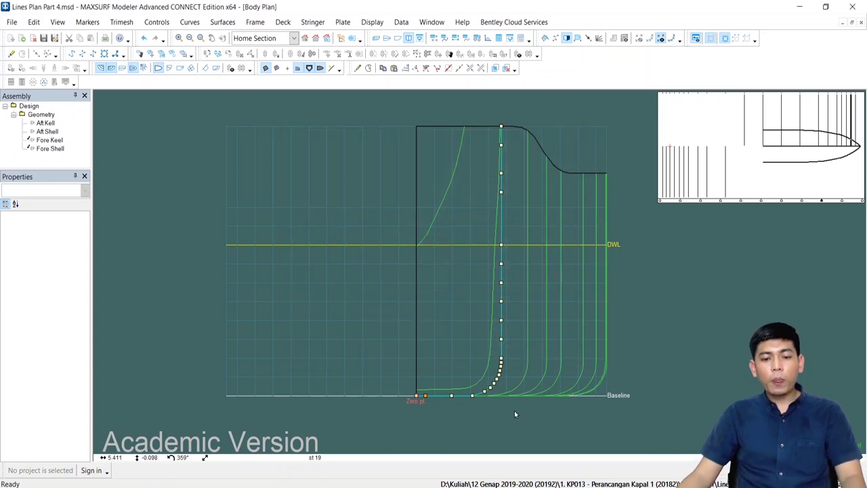
Select the keel edge control point on the baseline in the current column and copy its offset value
{"action": "scroll", "coordinate": [488, 386], "scroll_direction": "up", "scroll_amount": 3}
{"action": "middle_click_drag", "start_coordinate": [466, 361], "coordinate": [534, 297]}
{"action": "scroll", "coordinate": [534, 295], "scroll_direction": "up", "scroll_amount": 1}
{"action": "scroll", "coordinate": [534, 295], "scroll_direction": "down", "scroll_amount": 3}
{"action": "middle_click_drag", "start_coordinate": [547, 125], "coordinate": [507, 193]}
{"action": "scroll", "coordinate": [494, 386], "scroll_direction": "up", "scroll_amount": 4}
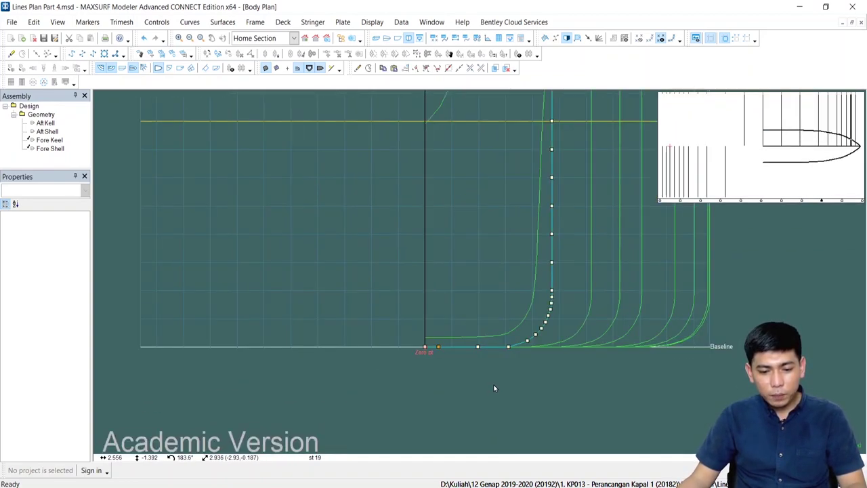
{"action": "left_click_drag", "start_coordinate": [528, 355], "coordinate": [528, 353]}
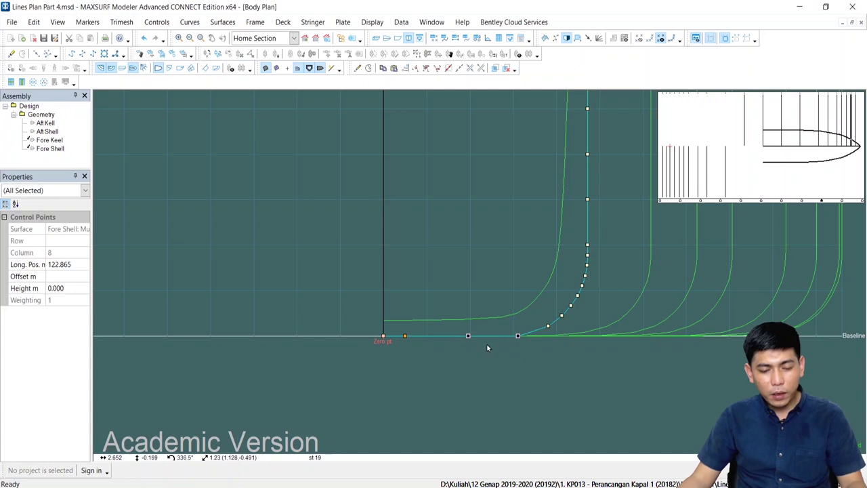
{"action": "scroll", "coordinate": [456, 347], "scroll_direction": "up", "scroll_amount": 2}
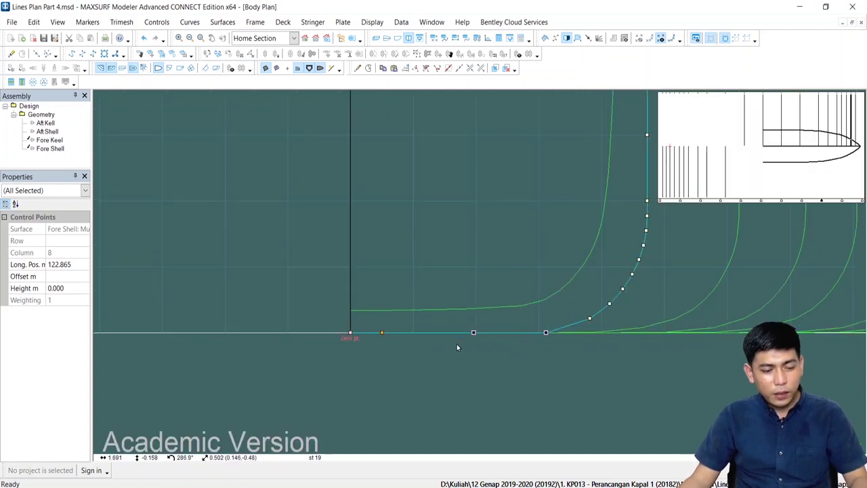
{"action": "left_click_drag", "start_coordinate": [374, 323], "coordinate": [393, 350]}
{"action": "left_click", "coordinate": [36, 279]}
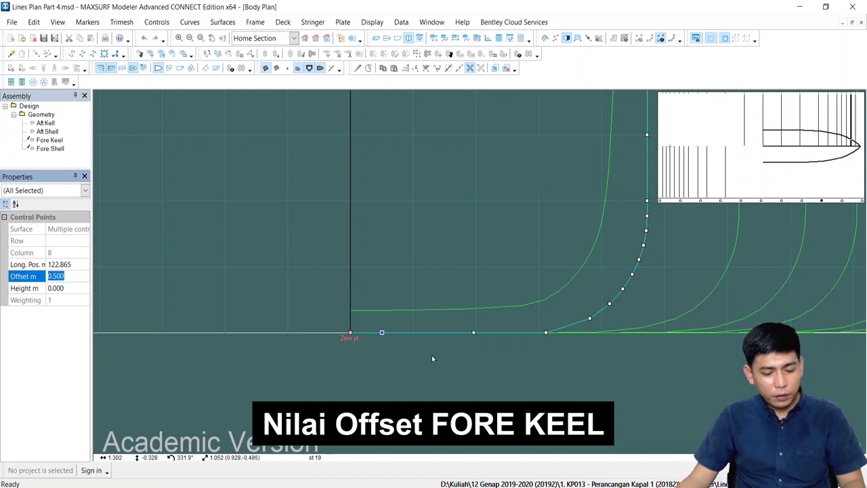
Set the offset of the two Fore Shell baseline control points outboard of the keel edge to 0.500 m
{"action": "left_click", "coordinate": [444, 325]}
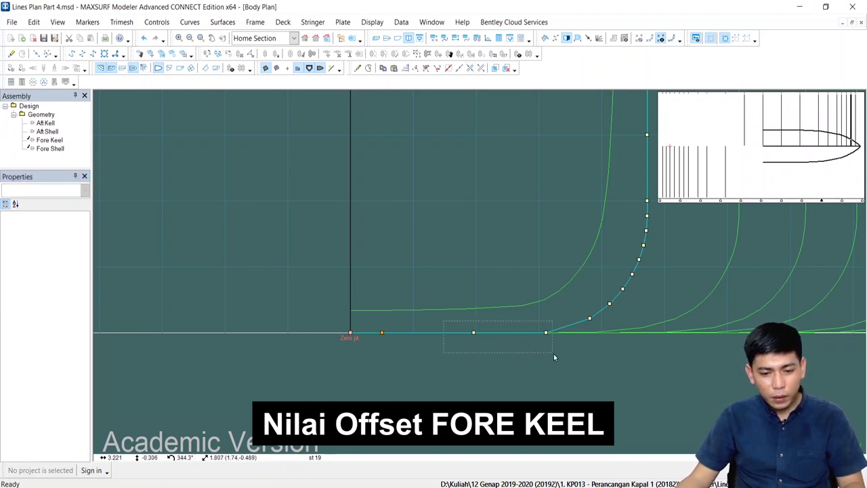
{"action": "left_click_drag", "start_coordinate": [572, 360], "coordinate": [573, 359]}
{"action": "left_click", "coordinate": [58, 274]}
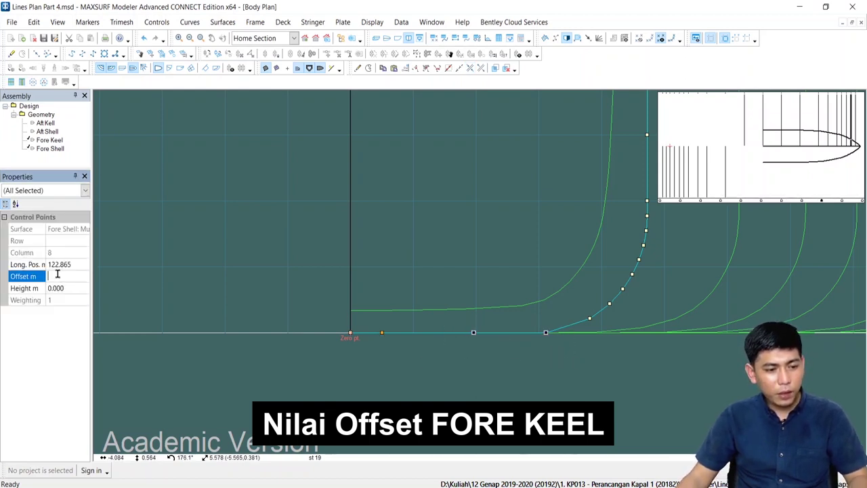
{"action": "key", "text": "Return"}
{"action": "left_click", "coordinate": [563, 366]}
{"action": "scroll", "coordinate": [563, 366], "scroll_direction": "down", "scroll_amount": 7}
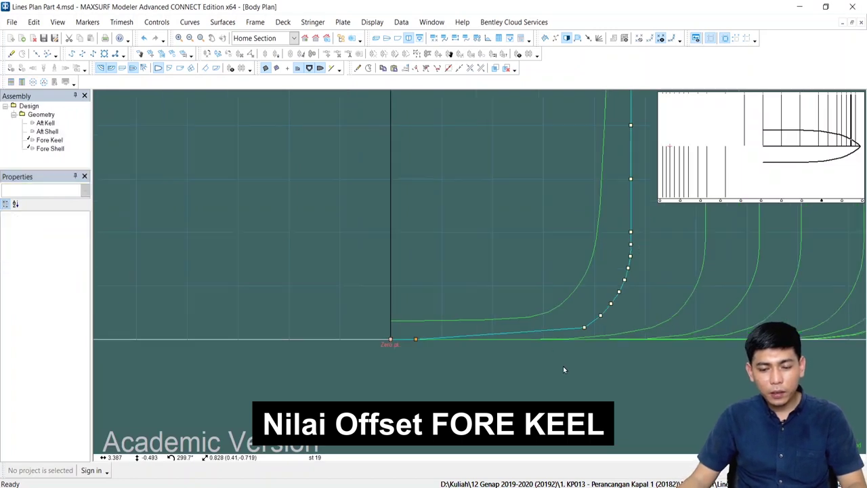
Move the two lowest Fore Shell bilge control points inward at the same height to rise steeply from the keel edge
{"action": "scroll", "coordinate": [570, 363], "scroll_direction": "up", "scroll_amount": 9}
{"action": "left_click", "coordinate": [584, 316]}
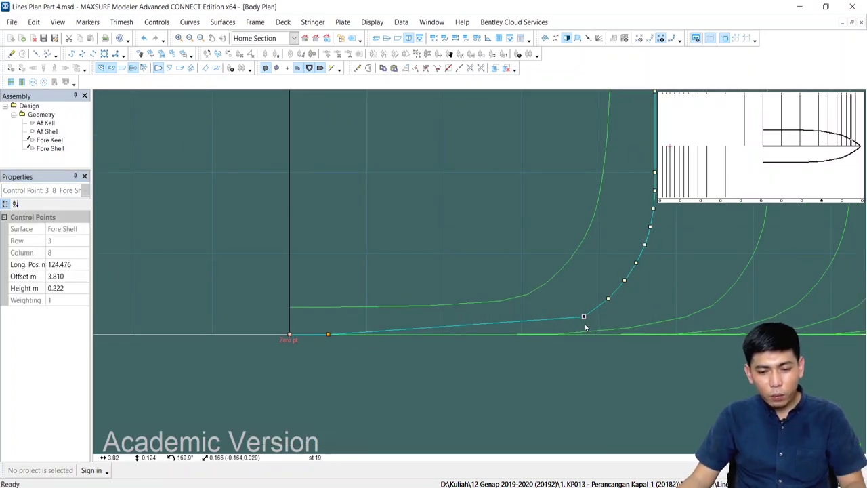
{"action": "left_click_drag", "start_coordinate": [585, 322], "coordinate": [359, 323]}
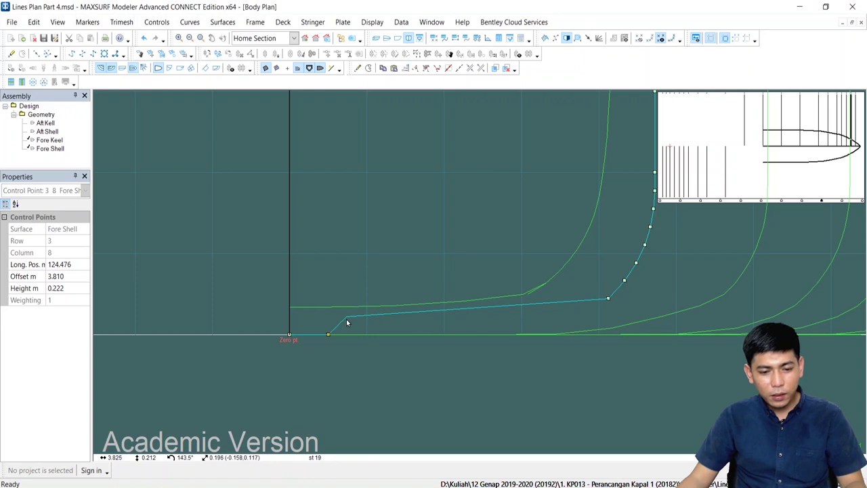
{"action": "left_click", "coordinate": [607, 299]}
{"action": "left_click_drag", "start_coordinate": [608, 300], "coordinate": [363, 301]}
{"action": "left_click", "coordinate": [435, 345]}
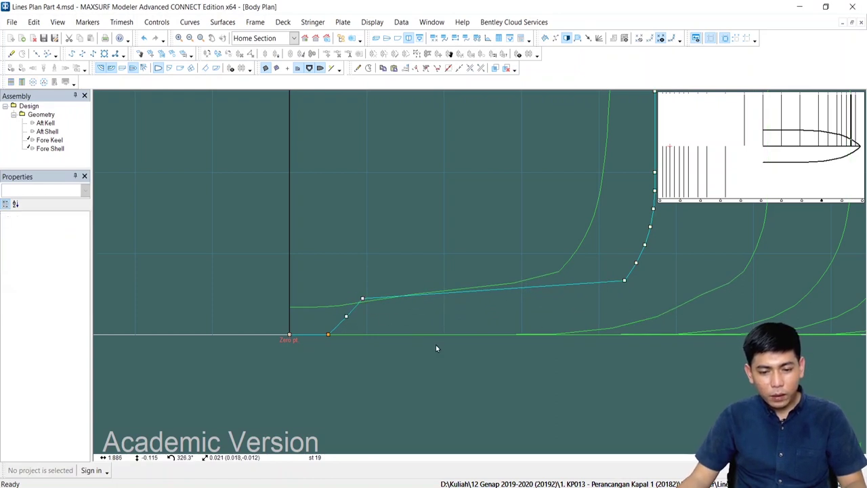
Move the remaining bilge and side control points below the DWL inward in groups, the upper group to about 1.91 m offset
{"action": "left_click_drag", "start_coordinate": [601, 205], "coordinate": [660, 308]}
{"action": "scroll", "coordinate": [659, 309], "scroll_direction": "down", "scroll_amount": 3}
{"action": "middle_click_drag", "start_coordinate": [659, 309], "coordinate": [617, 337]}
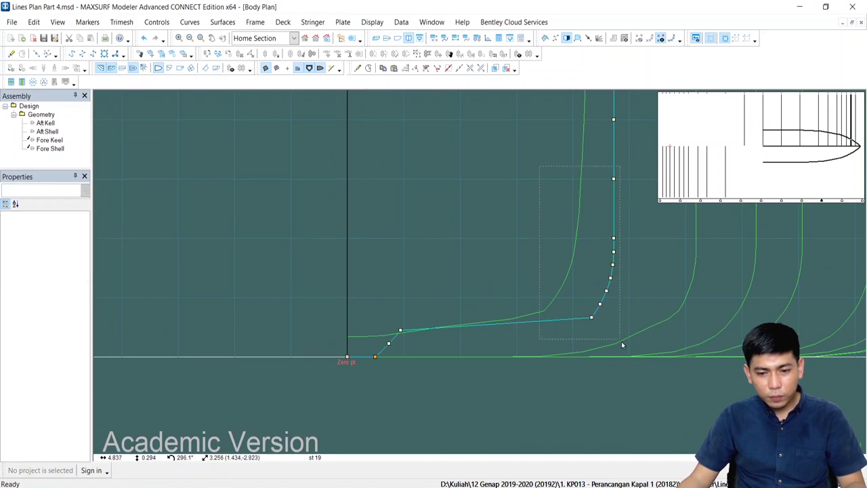
{"action": "left_click_drag", "start_coordinate": [529, 317], "coordinate": [408, 317]}
{"action": "scroll", "coordinate": [475, 292], "scroll_direction": "down", "scroll_amount": 3}
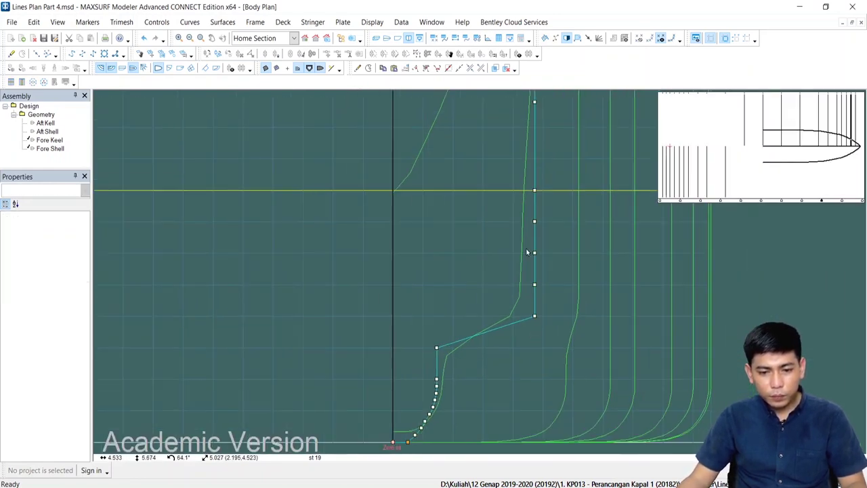
{"action": "left_click_drag", "start_coordinate": [526, 207], "coordinate": [451, 309]}
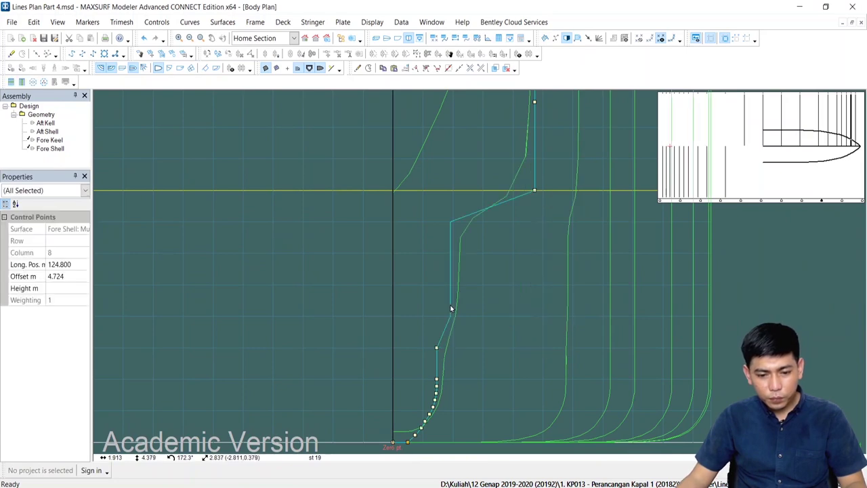
Move the lower bilge control points of Fore Shell column 8 outboard one by one to round the turn of the bilge
{"action": "scroll", "coordinate": [450, 308], "scroll_direction": "up", "scroll_amount": 1}
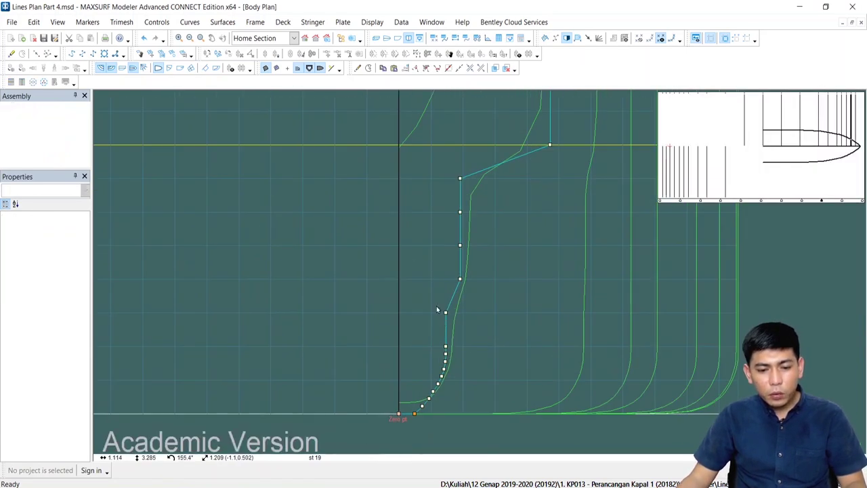
{"action": "left_click", "coordinate": [445, 314]}
{"action": "left_click_drag", "start_coordinate": [445, 315], "coordinate": [452, 314]}
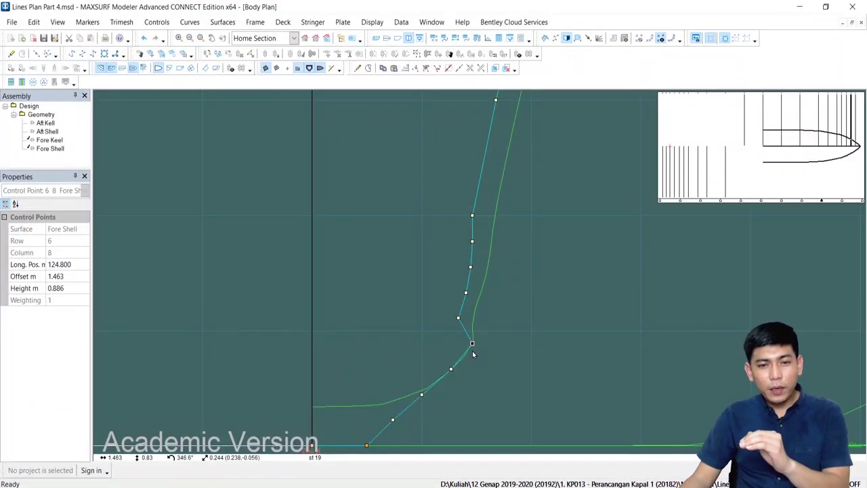
{"action": "left_click", "coordinate": [459, 318]}
{"action": "left_click_drag", "start_coordinate": [458, 318], "coordinate": [489, 318]}
{"action": "left_click_drag", "start_coordinate": [458, 258], "coordinate": [478, 301]}
{"action": "left_click_drag", "start_coordinate": [466, 293], "coordinate": [503, 293]}
Move the upper bilge control points of column 8 outboard, placing row 9 at about 1.83 m offset, to continue the rounded curve
{"action": "left_click", "coordinate": [499, 284]}
{"action": "scroll", "coordinate": [495, 299], "scroll_direction": "up", "scroll_amount": 5}
{"action": "left_click_drag", "start_coordinate": [514, 247], "coordinate": [522, 251]}
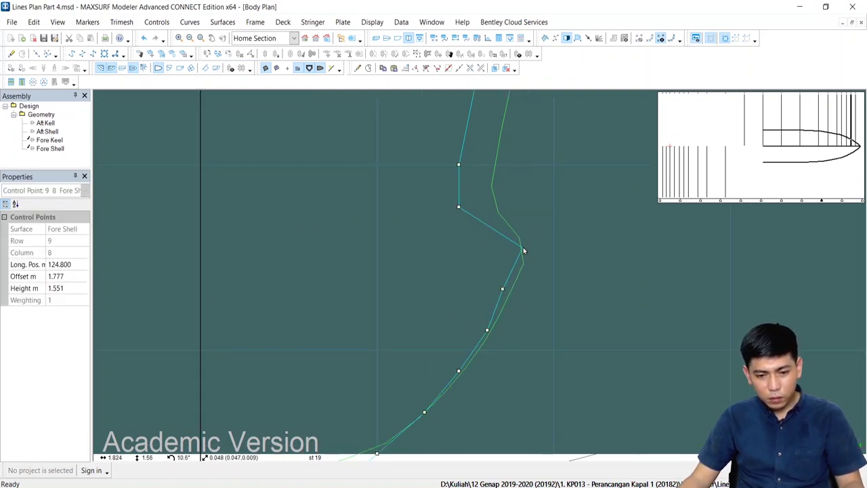
{"action": "left_click_drag", "start_coordinate": [502, 289], "coordinate": [509, 290]}
{"action": "scroll", "coordinate": [504, 292], "scroll_direction": "down", "scroll_amount": 3}
{"action": "left_click_drag", "start_coordinate": [422, 277], "coordinate": [492, 277]}
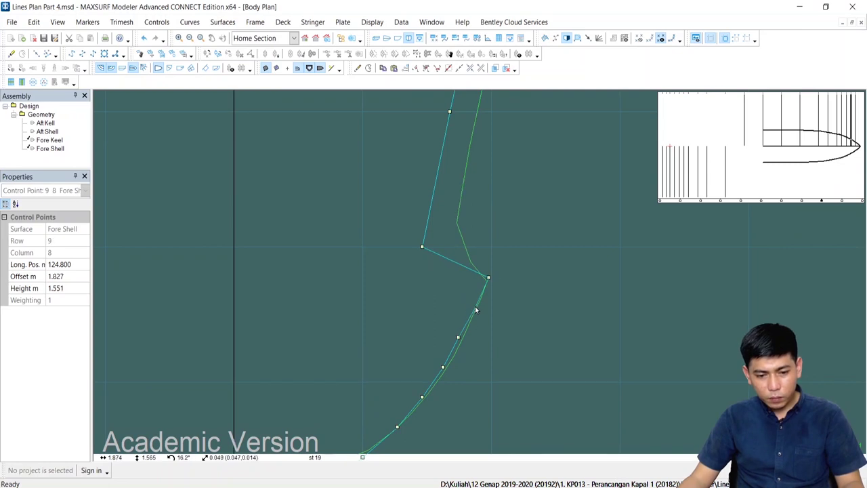
{"action": "left_click_drag", "start_coordinate": [460, 337], "coordinate": [462, 338]}
{"action": "scroll", "coordinate": [462, 349], "scroll_direction": "down", "scroll_amount": 3}
Move the column 8 control point at 2.000 m height outboard and set the row 8 point's offset to about 1.77 m
{"action": "left_click", "coordinate": [466, 364]}
{"action": "middle_click_drag", "start_coordinate": [466, 364], "coordinate": [456, 381]}
{"action": "left_click_drag", "start_coordinate": [399, 264], "coordinate": [457, 295]}
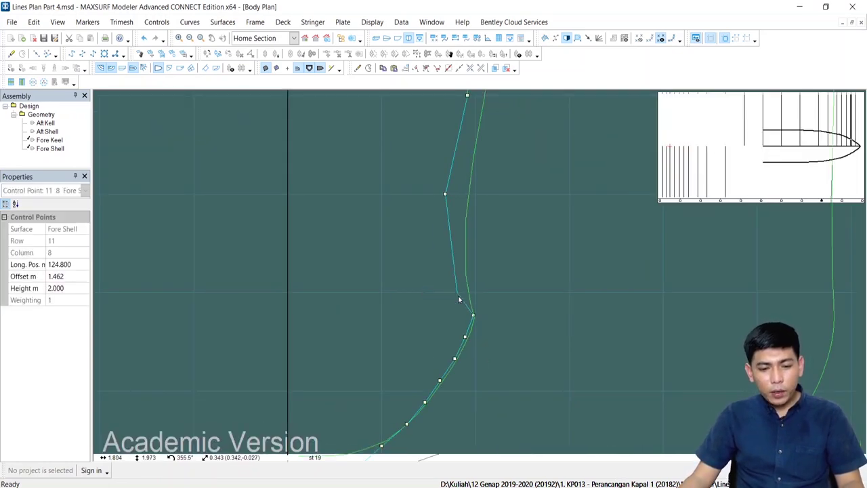
{"action": "scroll", "coordinate": [474, 298], "scroll_direction": "down", "scroll_amount": 2}
{"action": "left_click", "coordinate": [492, 291]}
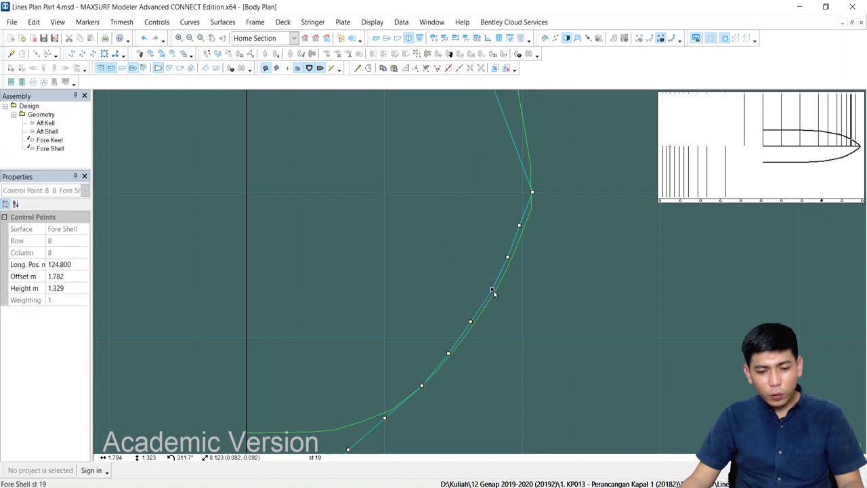
{"action": "left_click_drag", "start_coordinate": [491, 291], "coordinate": [491, 291]}
{"action": "middle_click_drag", "start_coordinate": [549, 208], "coordinate": [519, 326]}
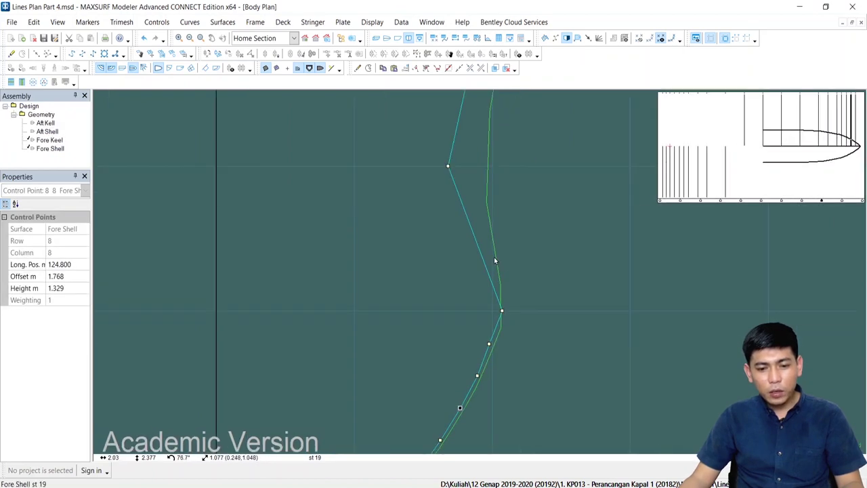
Move the column 8 side control points between the bilge and the DWL outboard, one by one, to straighten the section's side
{"action": "left_click", "coordinate": [495, 254]}
{"action": "scroll", "coordinate": [493, 255], "scroll_direction": "down", "scroll_amount": 3}
{"action": "middle_click_drag", "start_coordinate": [490, 209], "coordinate": [482, 268]}
{"action": "left_click_drag", "start_coordinate": [455, 258], "coordinate": [504, 256]}
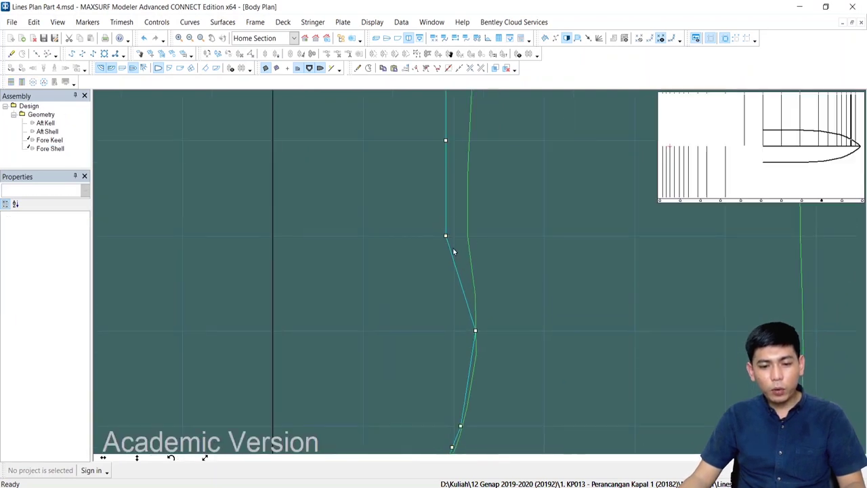
{"action": "left_click", "coordinate": [445, 237]}
{"action": "left_click_drag", "start_coordinate": [445, 236], "coordinate": [489, 239]}
{"action": "scroll", "coordinate": [488, 237], "scroll_direction": "down", "scroll_amount": 2}
{"action": "middle_click_drag", "start_coordinate": [454, 169], "coordinate": [449, 267]}
{"action": "left_click", "coordinate": [452, 264]}
{"action": "left_click_drag", "start_coordinate": [452, 264], "coordinate": [492, 264]}
{"action": "left_click_drag", "start_coordinate": [440, 175], "coordinate": [500, 195]}
{"action": "middle_click_drag", "start_coordinate": [498, 191], "coordinate": [459, 264]}
{"action": "left_click_drag", "start_coordinate": [398, 184], "coordinate": [493, 200]}
Move the column 8 control point on the DWL inboard and adjust its lower neighbour to carry the slope through the waterline
{"action": "scroll", "coordinate": [464, 204], "scroll_direction": "down", "scroll_amount": 5}
{"action": "middle_click_drag", "start_coordinate": [464, 203], "coordinate": [413, 243]}
{"action": "scroll", "coordinate": [413, 243], "scroll_direction": "up", "scroll_amount": 3}
{"action": "left_click_drag", "start_coordinate": [526, 184], "coordinate": [458, 184]}
{"action": "mouse_move", "coordinate": [428, 227]}
{"action": "left_mouse_down"}
{"action": "mouse_move", "coordinate": [457, 257]}
{"action": "mouse_move", "coordinate": [434, 240]}
{"action": "left_mouse_up"}
{"action": "scroll", "coordinate": [428, 272], "scroll_direction": "down", "scroll_amount": 1}
Move the column 8 control points above the DWL inboard, up to the 13.300 m row, to shape the bow flare
{"action": "scroll", "coordinate": [429, 274], "scroll_direction": "down", "scroll_amount": 2}
{"action": "middle_click_drag", "start_coordinate": [477, 135], "coordinate": [470, 213]}
{"action": "left_click", "coordinate": [482, 205]}
{"action": "left_click_drag", "start_coordinate": [482, 205], "coordinate": [466, 206]}
{"action": "left_click_drag", "start_coordinate": [481, 170], "coordinate": [472, 170]}
{"action": "scroll", "coordinate": [478, 120], "scroll_direction": "up", "scroll_amount": 1}
{"action": "middle_click_drag", "start_coordinate": [477, 120], "coordinate": [485, 224]}
{"action": "left_click", "coordinate": [487, 228]}
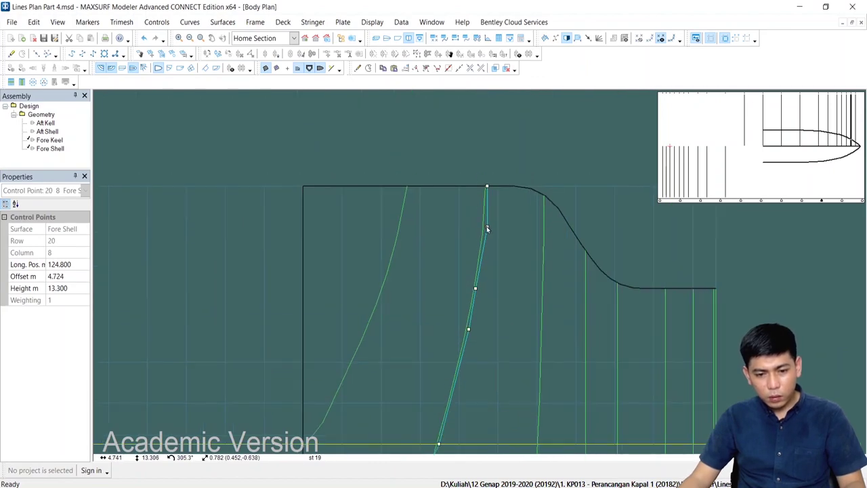
{"action": "scroll", "coordinate": [480, 223], "scroll_direction": "up", "scroll_amount": 3}
{"action": "left_click_drag", "start_coordinate": [479, 231], "coordinate": [487, 234]}
Fine-tune the offsets of the column 8 control points around the DWL inboard to smooth the flare
{"action": "left_click_drag", "start_coordinate": [471, 377], "coordinate": [465, 377]}
{"action": "scroll", "coordinate": [463, 372], "scroll_direction": "down", "scroll_amount": 1}
{"action": "middle_click_drag", "start_coordinate": [462, 372], "coordinate": [525, 102]}
{"action": "scroll", "coordinate": [525, 101], "scroll_direction": "up", "scroll_amount": 1}
{"action": "left_click_drag", "start_coordinate": [516, 211], "coordinate": [509, 211]}
{"action": "scroll", "coordinate": [505, 203], "scroll_direction": "down", "scroll_amount": 5}
{"action": "scroll", "coordinate": [485, 297], "scroll_direction": "up", "scroll_amount": 5}
{"action": "left_click_drag", "start_coordinate": [476, 316], "coordinate": [468, 315]}
{"action": "scroll", "coordinate": [468, 315], "scroll_direction": "down", "scroll_amount": 1}
Fine-tune the column 8 side control points below the DWL outboard, working down towards the bilge, to fair the section
{"action": "middle_click_drag", "start_coordinate": [468, 315], "coordinate": [455, 176]}
{"action": "left_click_drag", "start_coordinate": [419, 272], "coordinate": [436, 272]}
{"action": "middle_click_drag", "start_coordinate": [429, 306], "coordinate": [464, 207]}
{"action": "left_click_drag", "start_coordinate": [424, 267], "coordinate": [449, 267]}
{"action": "middle_click_drag", "start_coordinate": [450, 269], "coordinate": [455, 170]}
{"action": "scroll", "coordinate": [415, 263], "scroll_direction": "down", "scroll_amount": 1}
{"action": "left_click_drag", "start_coordinate": [416, 264], "coordinate": [427, 264]}
{"action": "middle_click_drag", "start_coordinate": [427, 264], "coordinate": [449, 188]}
{"action": "left_click", "coordinate": [427, 262]}
{"action": "left_click_drag", "start_coordinate": [427, 262], "coordinate": [434, 263]}
{"action": "scroll", "coordinate": [434, 264], "scroll_direction": "down", "scroll_amount": 5}
Refine the column 8 control points above the DWL, nudging the two middle ones and the 13.300 m point inboard
{"action": "scroll", "coordinate": [468, 116], "scroll_direction": "up", "scroll_amount": 2}
{"action": "middle_click_drag", "start_coordinate": [468, 116], "coordinate": [479, 209]}
{"action": "left_click", "coordinate": [479, 209]}
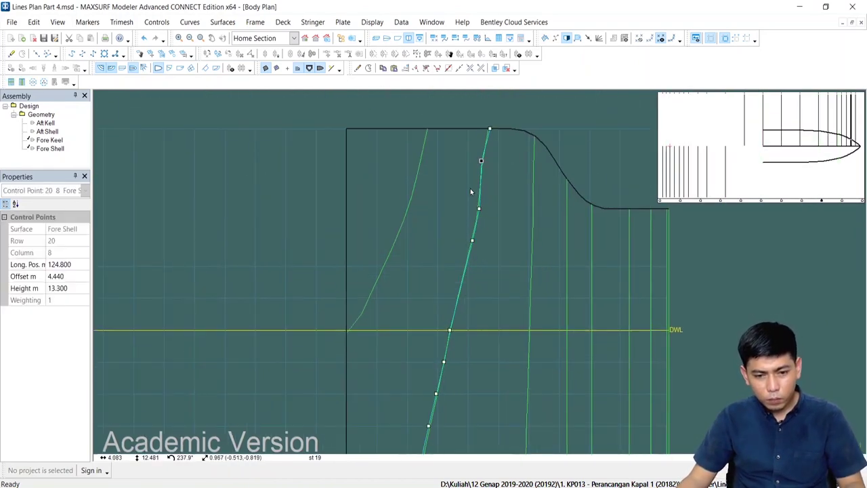
{"action": "left_click_drag", "start_coordinate": [479, 208], "coordinate": [474, 209]}
{"action": "left_click_drag", "start_coordinate": [472, 240], "coordinate": [466, 241]}
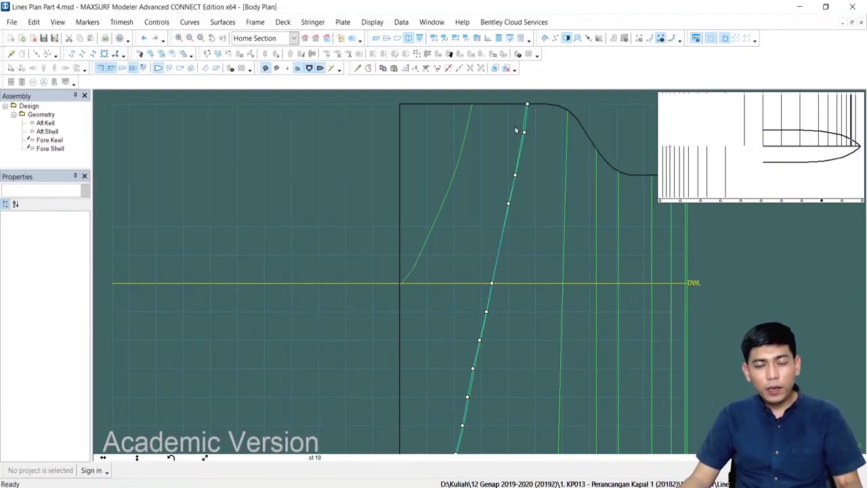
{"action": "left_click", "coordinate": [522, 132]}
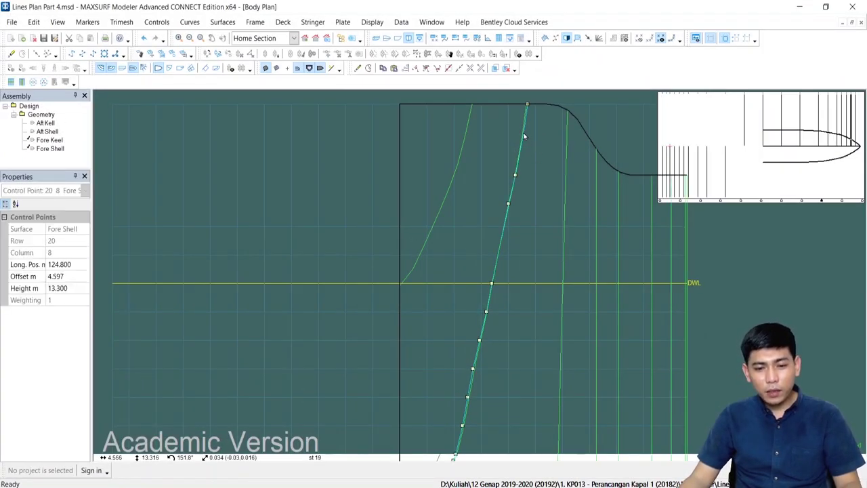
{"action": "left_click_drag", "start_coordinate": [524, 133], "coordinate": [522, 133]}
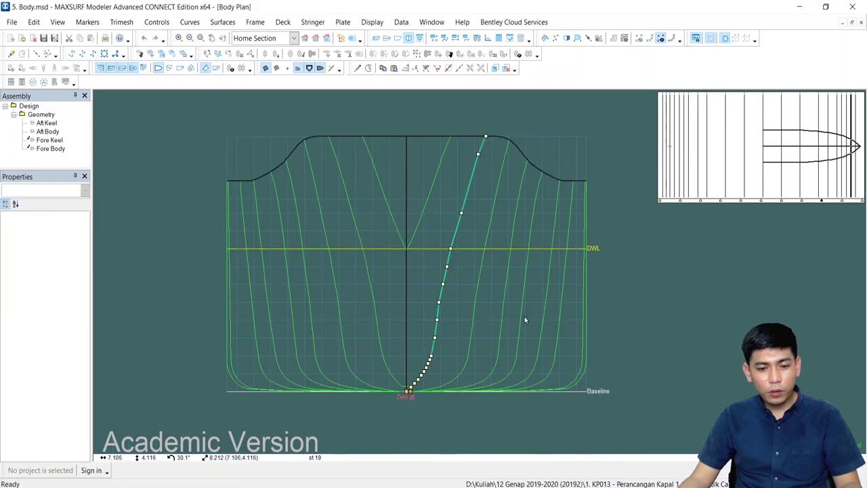
Compare the reshaped section with the 5. Body.msd reference, then examine the Lines Plan Part 4.msd control net in the body plan
{"action": "scroll", "coordinate": [441, 314], "scroll_direction": "up", "scroll_amount": 1}
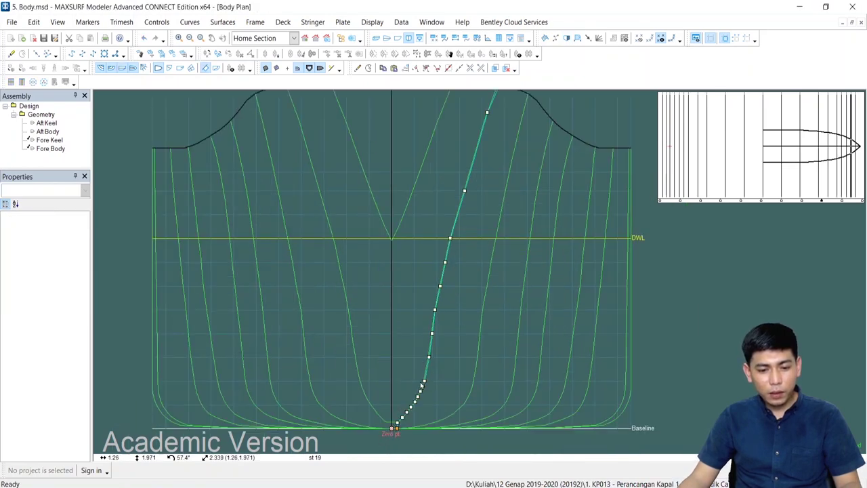
{"action": "scroll", "coordinate": [475, 166], "scroll_direction": "down", "scroll_amount": 1}
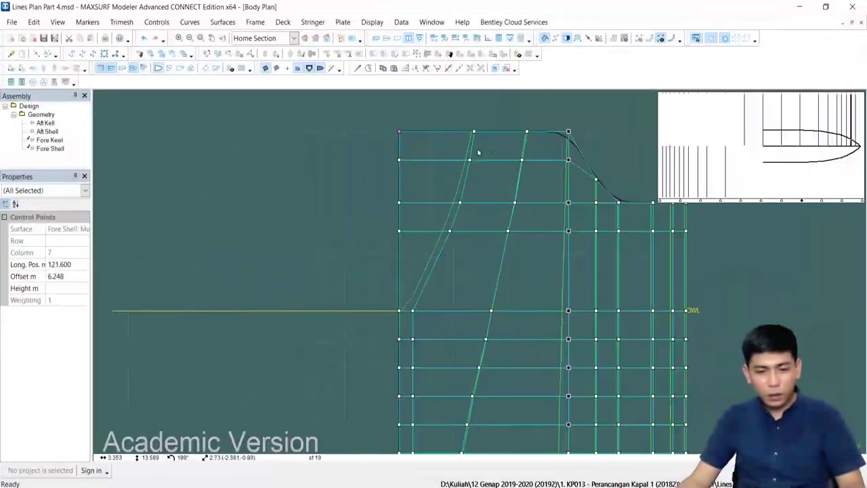
{"action": "scroll", "coordinate": [446, 129], "scroll_direction": "down", "scroll_amount": 2}
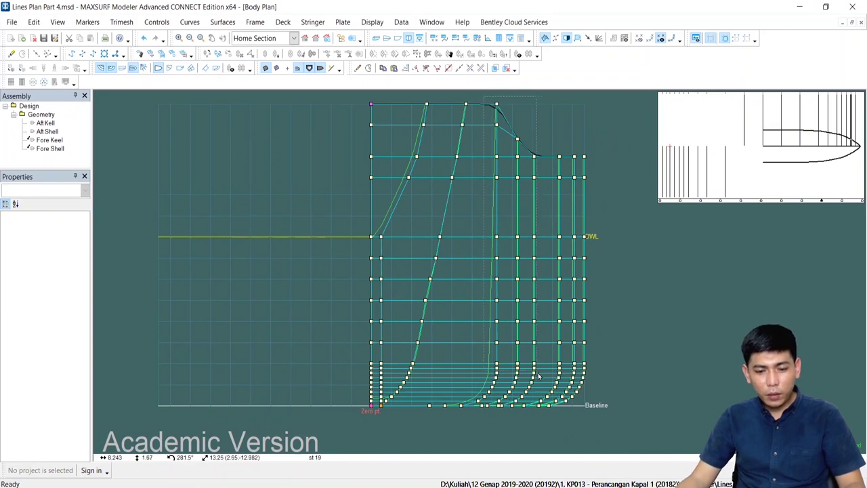
{"action": "left_click_drag", "start_coordinate": [599, 426], "coordinate": [605, 413]}
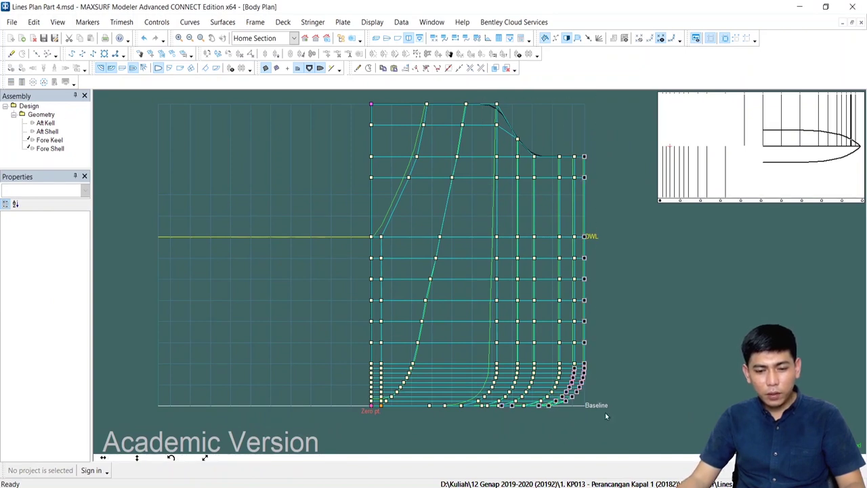
{"action": "left_click", "coordinate": [641, 325]}
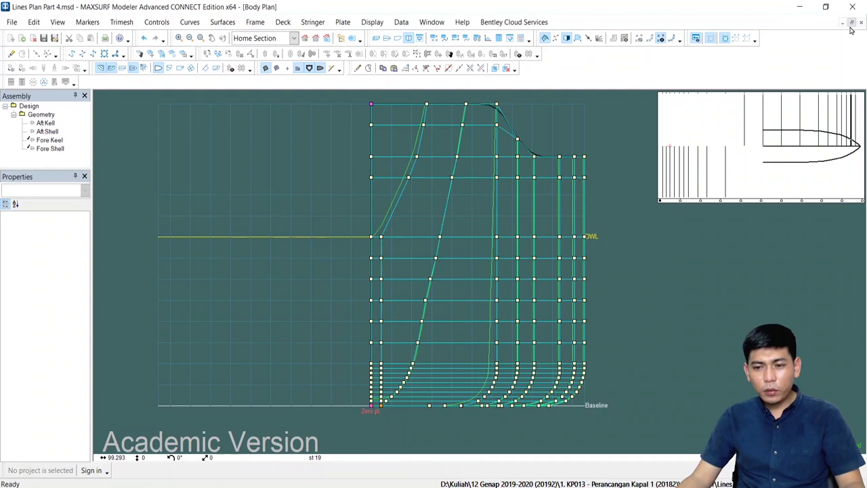
Examine the fore hull's control point columns in an enlarged Plan view, selecting the column at 89.600 m and those forward of it
{"action": "left_click", "coordinate": [852, 24]}
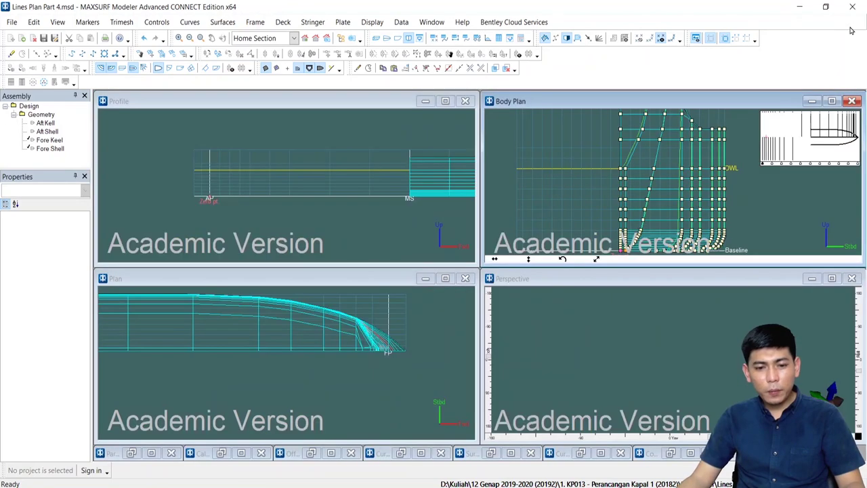
{"action": "left_click", "coordinate": [351, 382]}
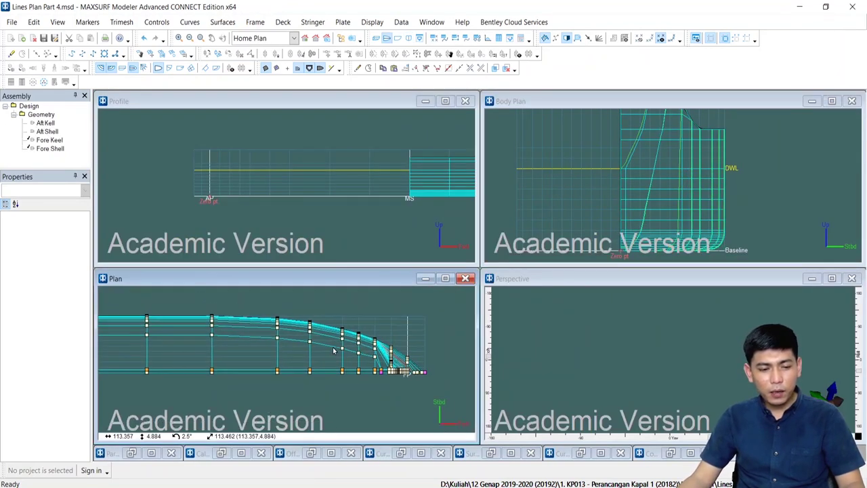
{"action": "scroll", "coordinate": [294, 347], "scroll_direction": "up", "scroll_amount": 2}
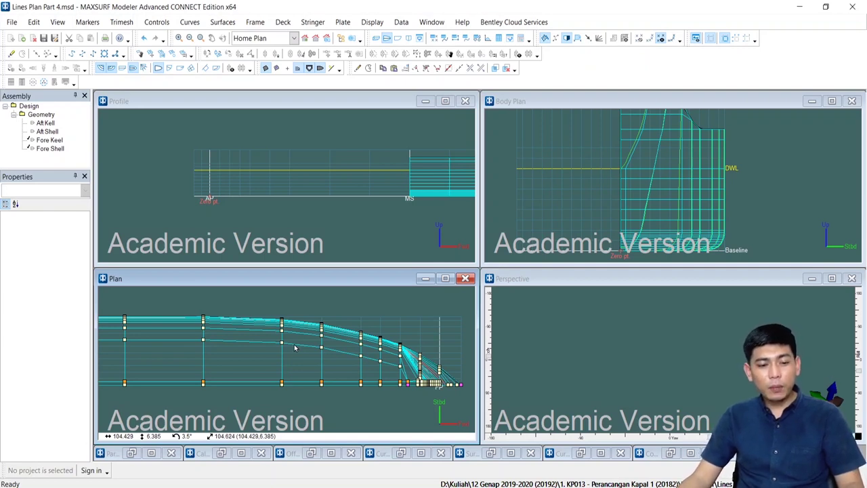
{"action": "scroll", "coordinate": [205, 337], "scroll_direction": "up", "scroll_amount": 2}
{"action": "scroll", "coordinate": [288, 370], "scroll_direction": "up", "scroll_amount": 2}
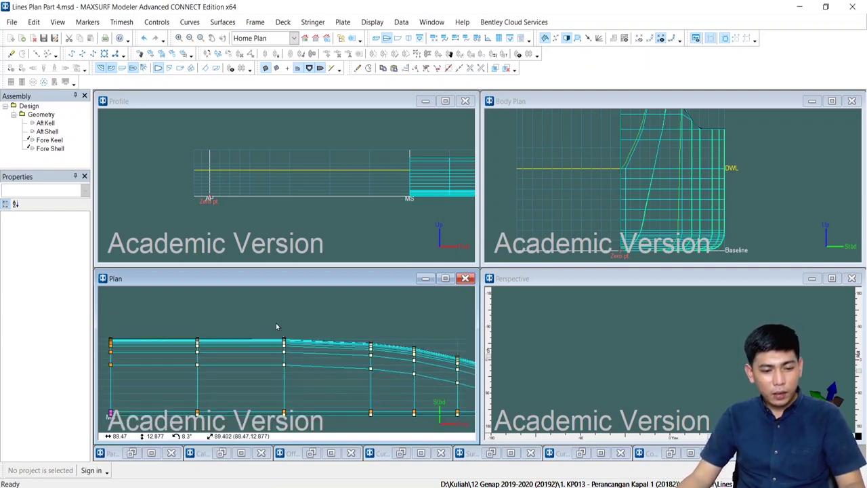
{"action": "scroll", "coordinate": [275, 331], "scroll_direction": "down", "scroll_amount": 1}
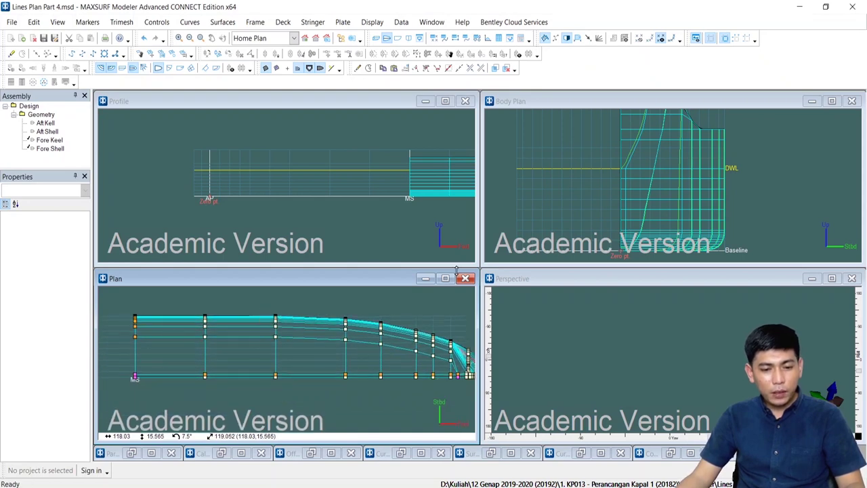
{"action": "left_click", "coordinate": [445, 278]}
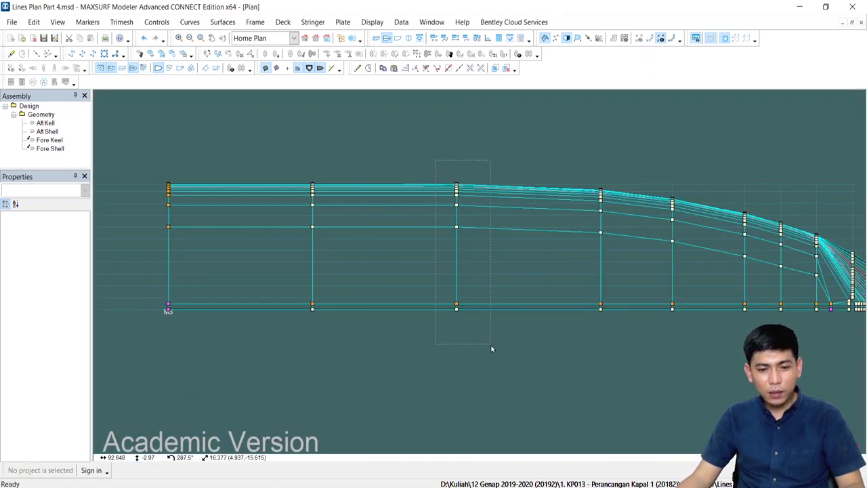
{"action": "left_click_drag", "start_coordinate": [491, 345], "coordinate": [492, 346]}
{"action": "middle_click_drag", "start_coordinate": [535, 354], "coordinate": [363, 357]}
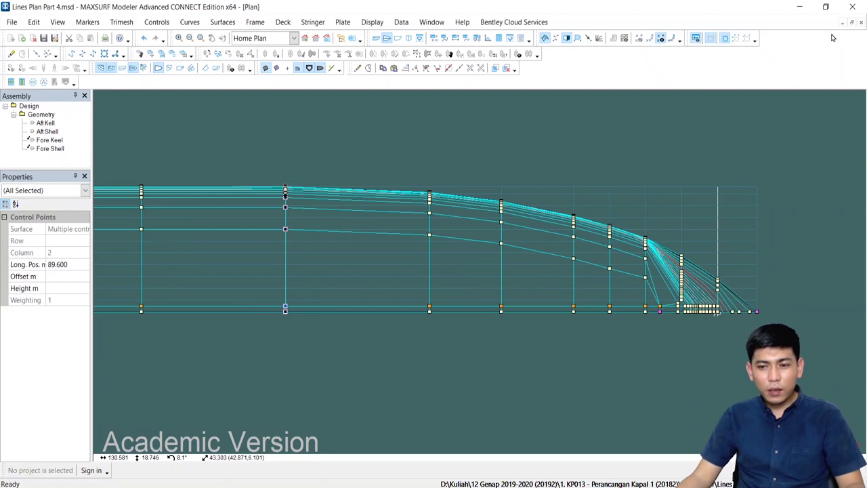
{"action": "left_click", "coordinate": [376, 130]}
{"action": "left_click_drag", "start_coordinate": [461, 240], "coordinate": [627, 336]}
{"action": "left_click_drag", "start_coordinate": [777, 367], "coordinate": [777, 367]}
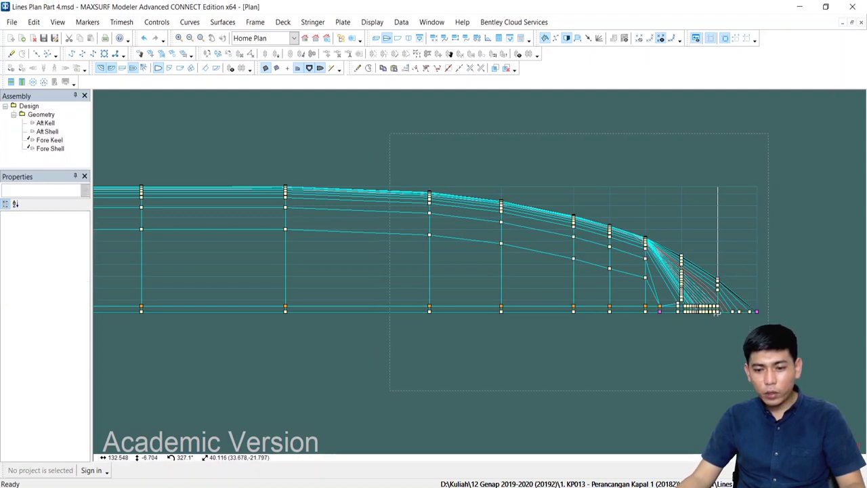
Return to the enlarged Body Plan and examine the control point column at 102.400 m on the Fore Shell
{"action": "left_click", "coordinate": [852, 24]}
{"action": "left_click", "coordinate": [827, 132]}
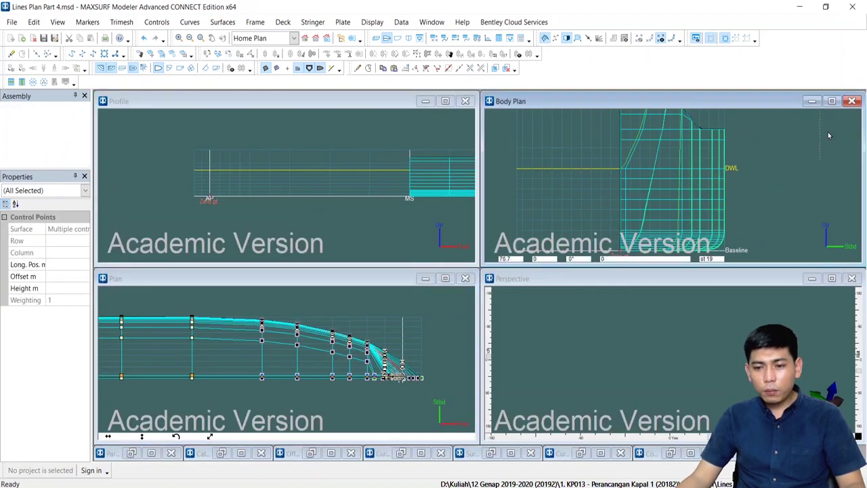
{"action": "left_click", "coordinate": [833, 101]}
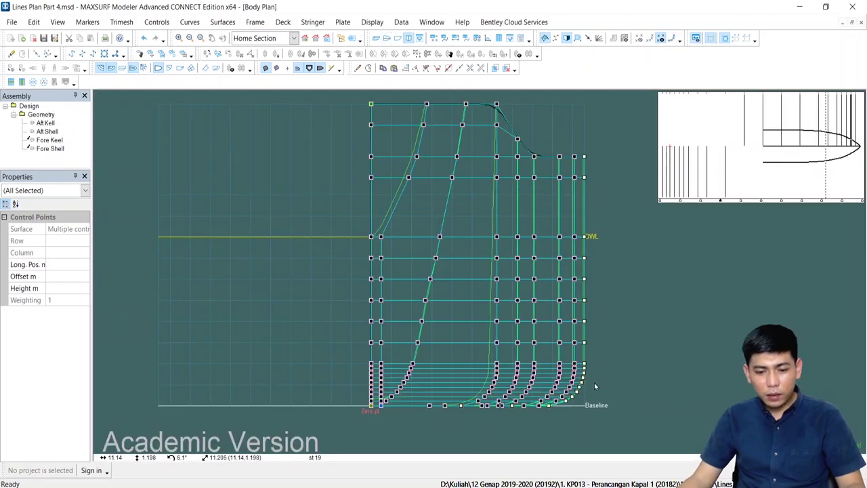
{"action": "scroll", "coordinate": [589, 384], "scroll_direction": "up", "scroll_amount": 5}
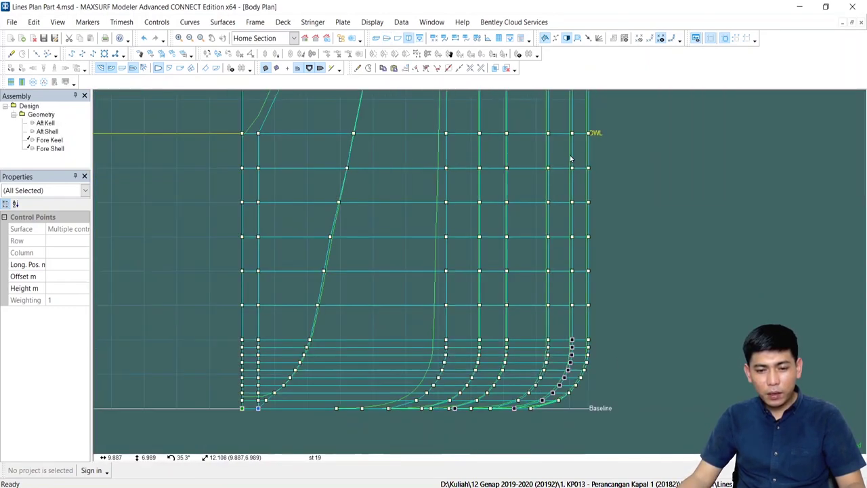
{"action": "left_click", "coordinate": [571, 159]}
{"action": "left_click", "coordinate": [577, 364]}
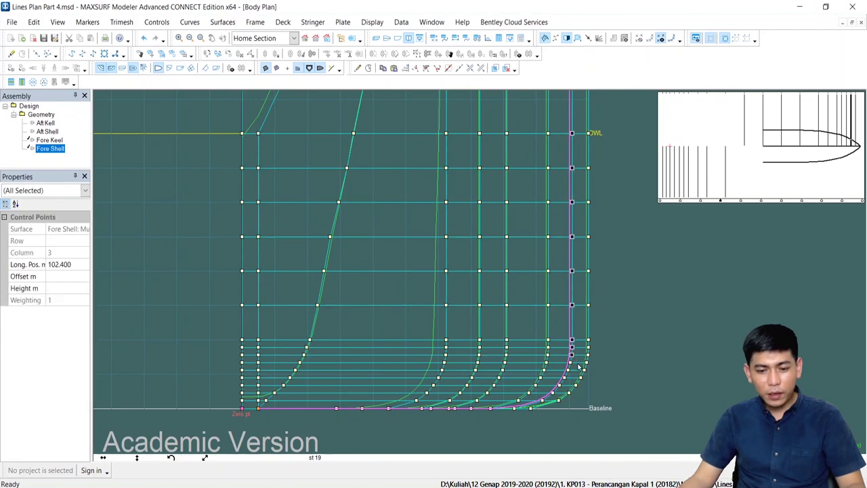
{"action": "scroll", "coordinate": [606, 334], "scroll_direction": "down", "scroll_amount": 4}
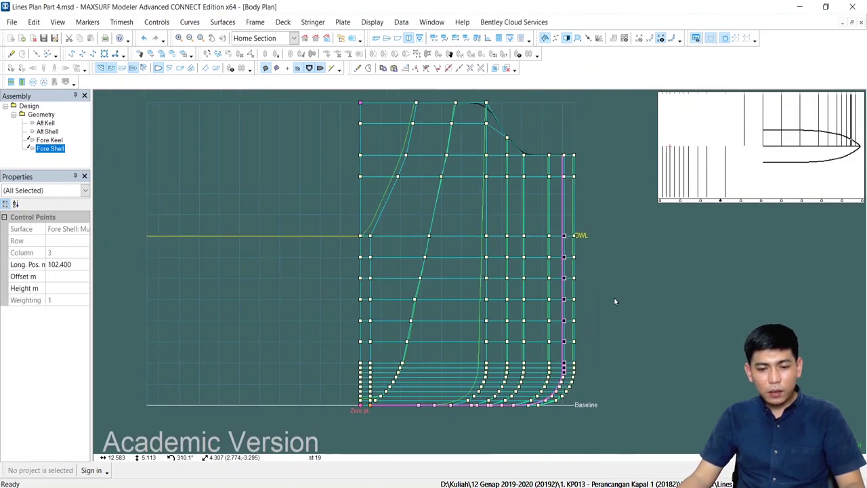
{"action": "left_click", "coordinate": [615, 302]}
Switch to the 5. Body.msd reference design and examine its intermediate control point columns in the enlarged Body Plan
{"action": "mouse_move", "coordinate": [573, 486]}
{"action": "left_click", "coordinate": [634, 452]}
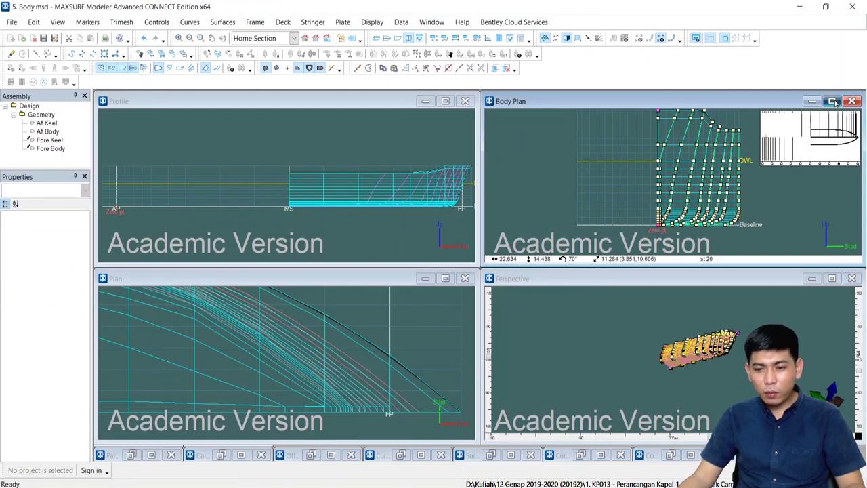
{"action": "left_click", "coordinate": [833, 101]}
{"action": "scroll", "coordinate": [488, 183], "scroll_direction": "up", "scroll_amount": 3}
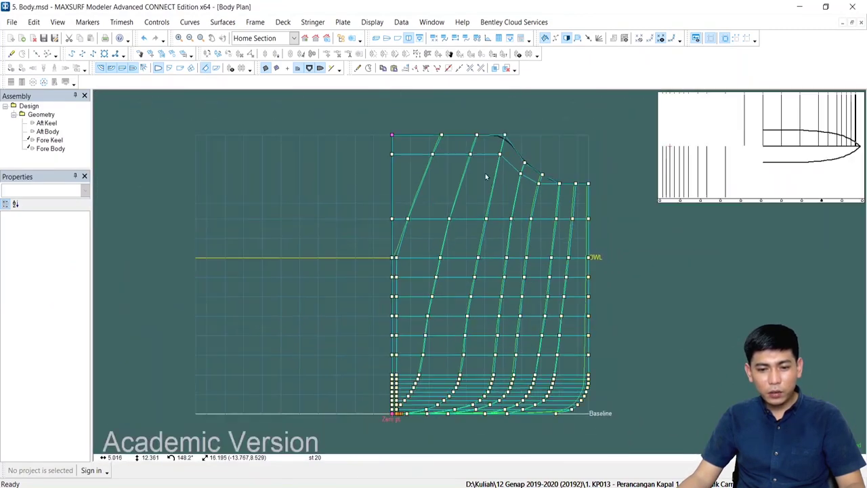
{"action": "left_click_drag", "start_coordinate": [451, 127], "coordinate": [536, 364]}
{"action": "left_click_drag", "start_coordinate": [566, 404], "coordinate": [567, 406]}
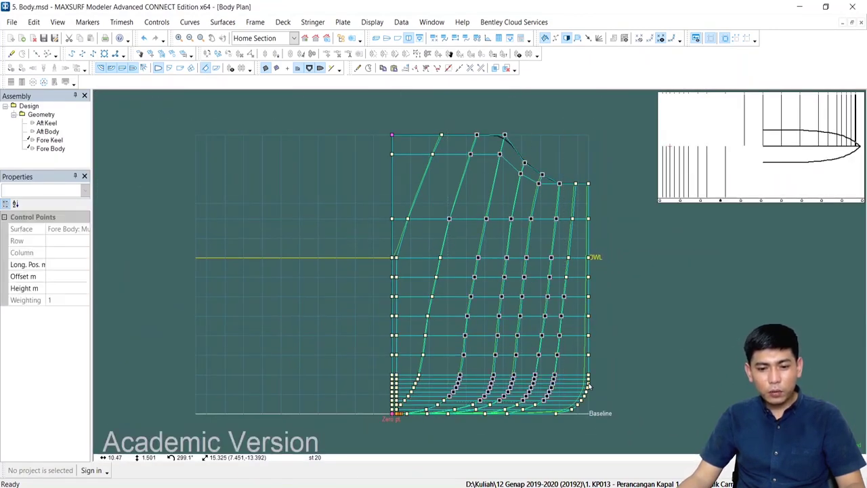
{"action": "left_click", "coordinate": [703, 312]}
{"action": "scroll", "coordinate": [577, 300], "scroll_direction": "up", "scroll_amount": 1}
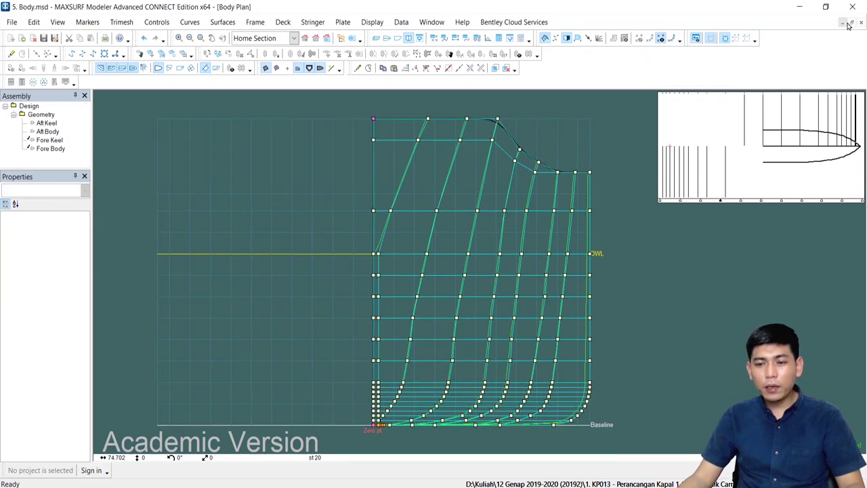
In the enlarged Plan view of 5. Body.msd, move the row 17 control point at 128.000 m inboard to an offset of about 0.88 m
{"action": "left_click", "coordinate": [850, 25]}
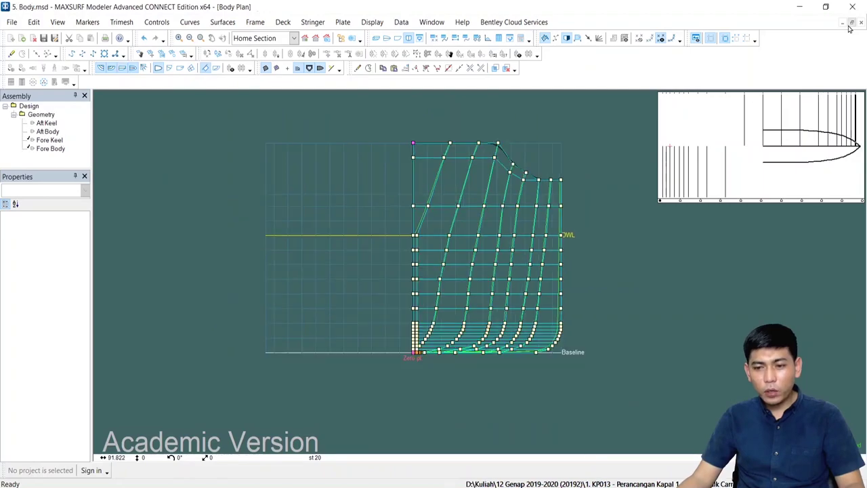
{"action": "left_click", "coordinate": [852, 23]}
{"action": "left_click", "coordinate": [437, 282]}
{"action": "left_click", "coordinate": [445, 278]}
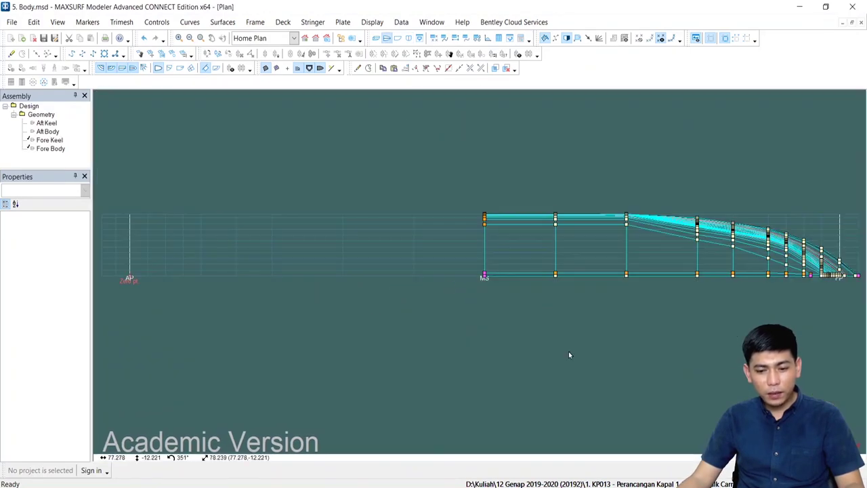
{"action": "scroll", "coordinate": [775, 289], "scroll_direction": "up", "scroll_amount": 5}
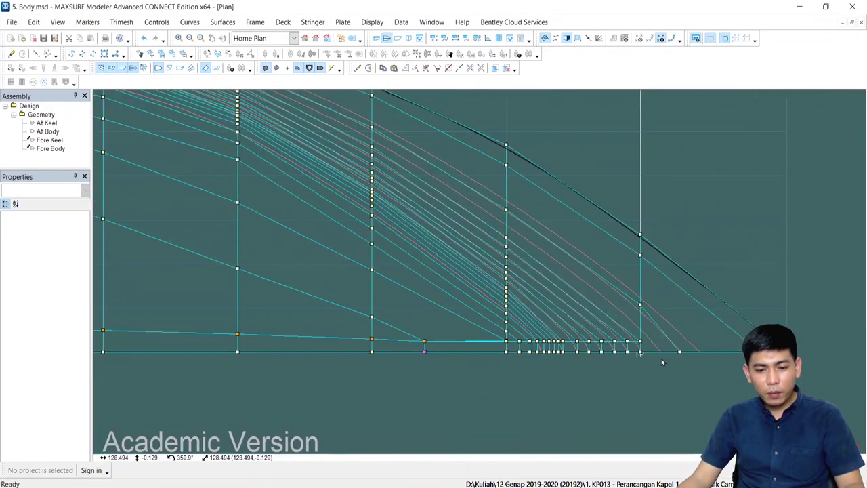
{"action": "scroll", "coordinate": [624, 338], "scroll_direction": "up", "scroll_amount": 3}
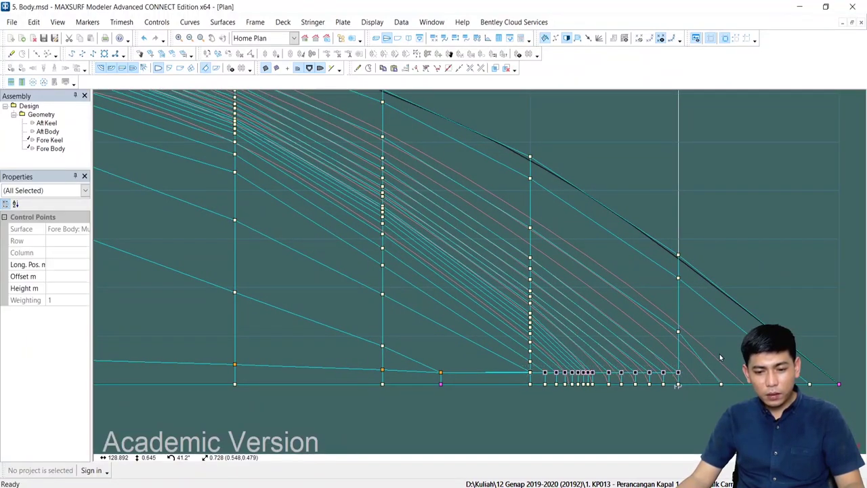
{"action": "scroll", "coordinate": [655, 213], "scroll_direction": "up", "scroll_amount": 2}
{"action": "scroll", "coordinate": [699, 344], "scroll_direction": "up", "scroll_amount": 2}
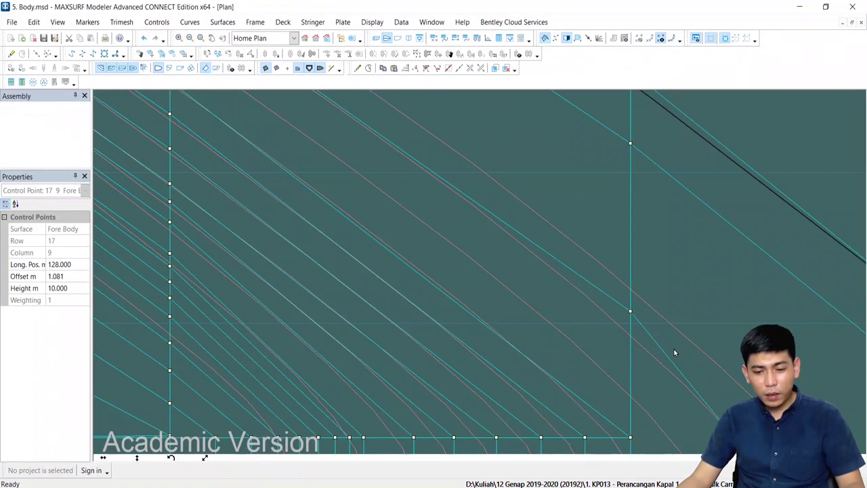
{"action": "left_click_drag", "start_coordinate": [630, 312], "coordinate": [630, 349]}
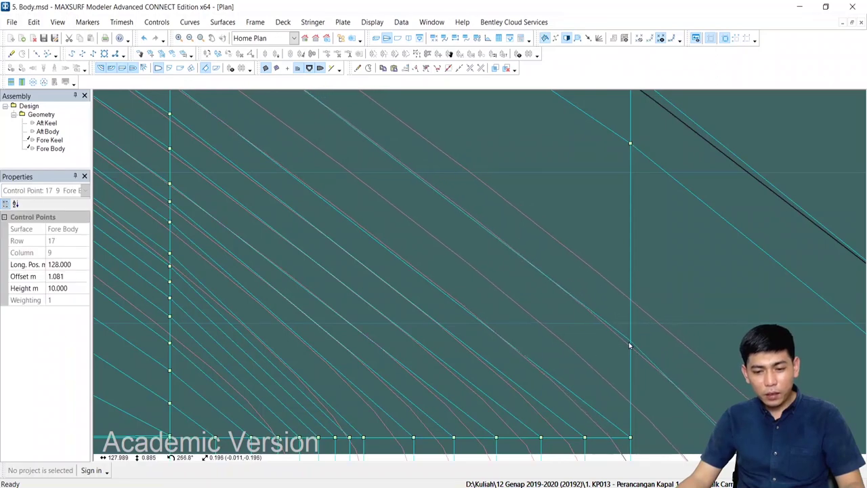
{"action": "scroll", "coordinate": [627, 349], "scroll_direction": "down", "scroll_amount": 2}
{"action": "left_click", "coordinate": [650, 318]}
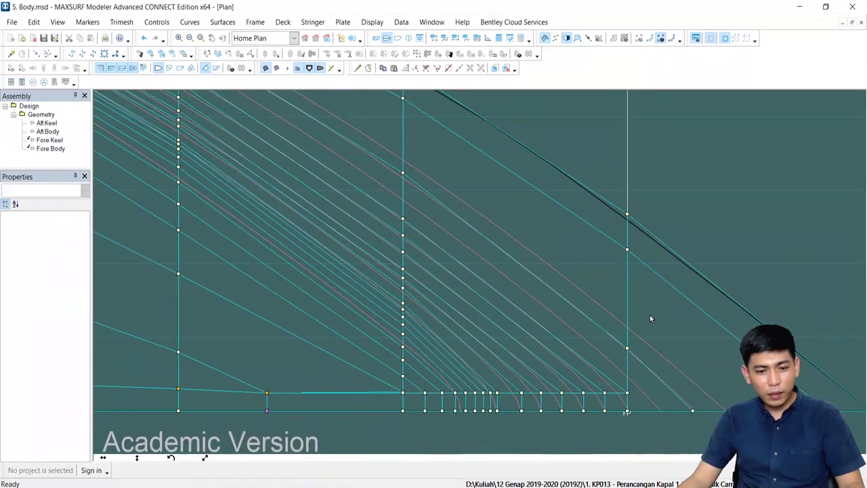
Move the row 17 control point at 124.800 m inboard to an offset of about 3.1 m in the Plan view
{"action": "scroll", "coordinate": [384, 147], "scroll_direction": "up", "scroll_amount": 3}
{"action": "left_click", "coordinate": [433, 216]}
{"action": "left_click_drag", "start_coordinate": [432, 216], "coordinate": [428, 242]}
{"action": "key", "text": "ctrl+h"}
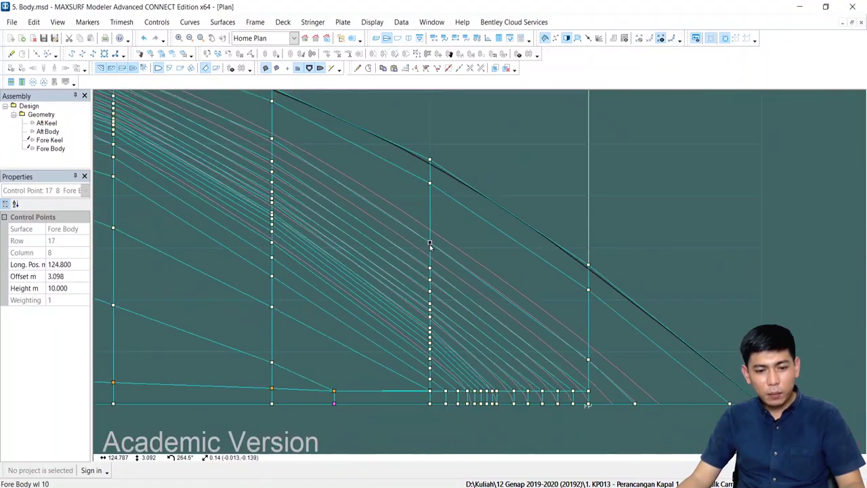
Return to Lines Plan Part 4.msd and display only the Fore Shell control point column at 121.600 m in the Body Plan
{"action": "left_click", "coordinate": [633, 191]}
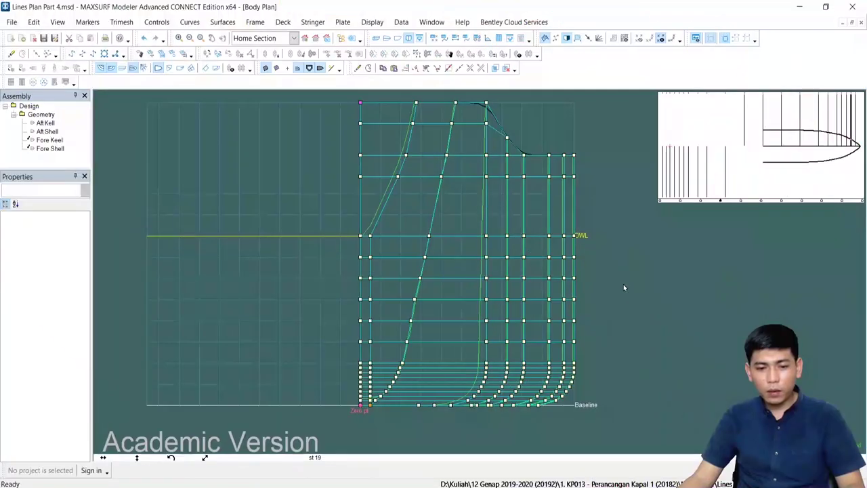
{"action": "middle_click_drag", "start_coordinate": [624, 286], "coordinate": [639, 286]}
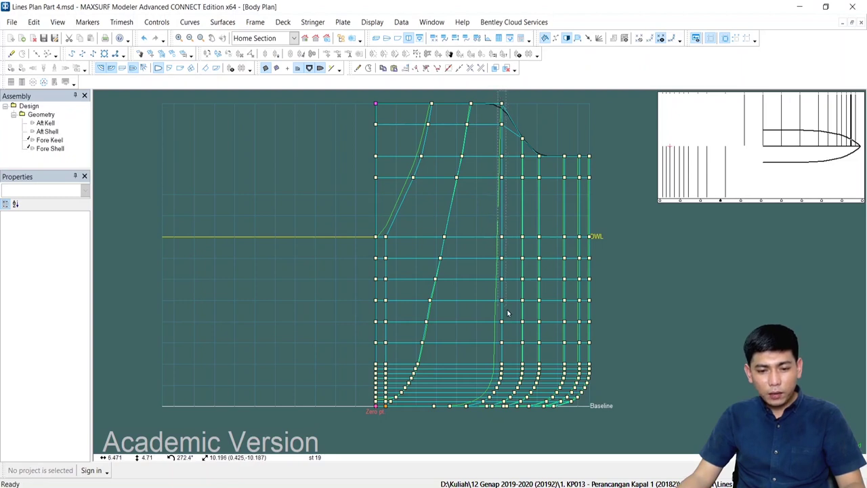
{"action": "left_click", "coordinate": [512, 352]}
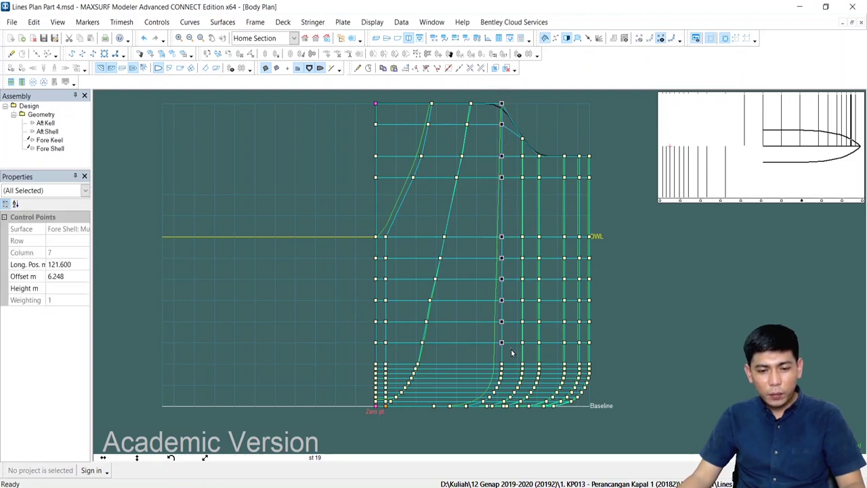
{"action": "left_click", "coordinate": [668, 308]}
{"action": "scroll", "coordinate": [492, 168], "scroll_direction": "up", "scroll_amount": 1}
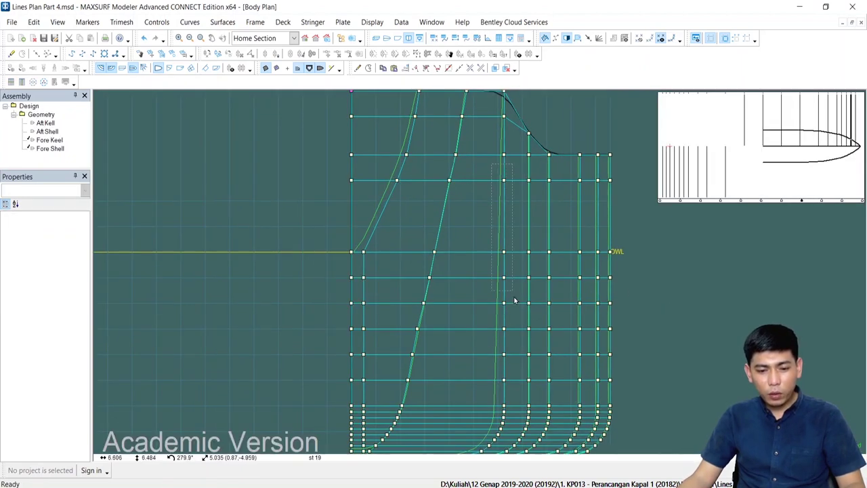
{"action": "left_click_drag", "start_coordinate": [517, 311], "coordinate": [517, 311]}
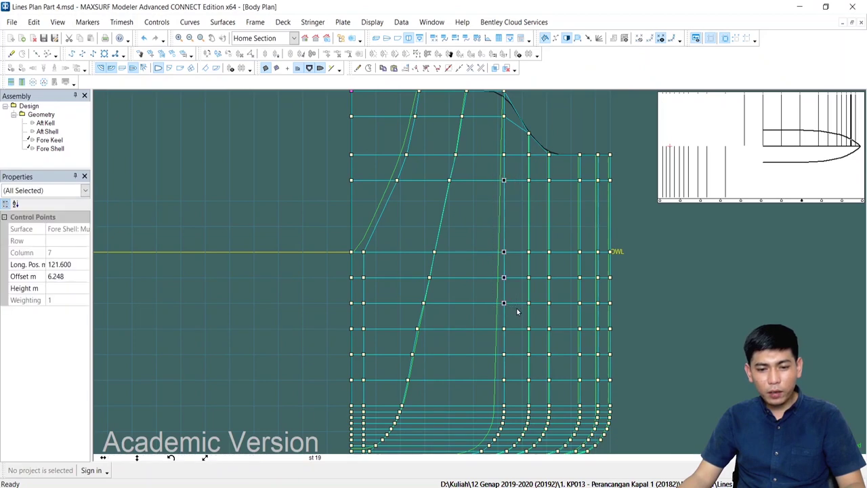
{"action": "left_click", "coordinate": [546, 39]}
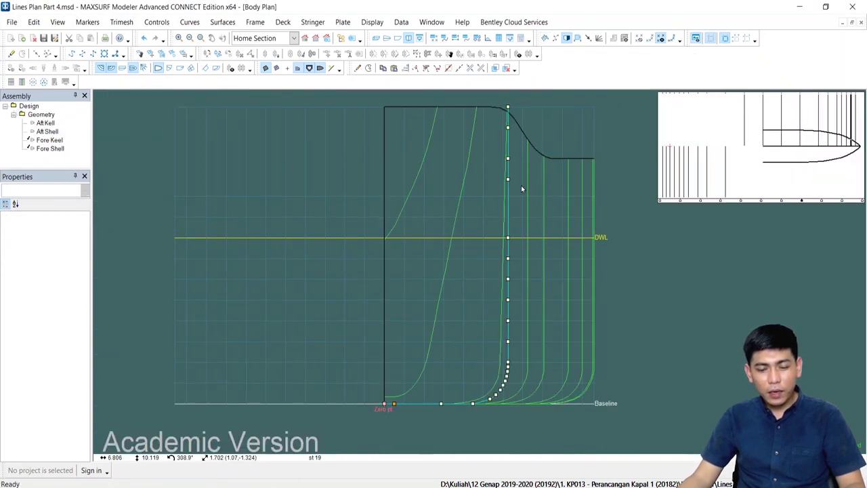
Examine the side and keel-line control points of the 121.600 m column in the enlarged Body Plan
{"action": "left_click_drag", "start_coordinate": [517, 292], "coordinate": [529, 342]}
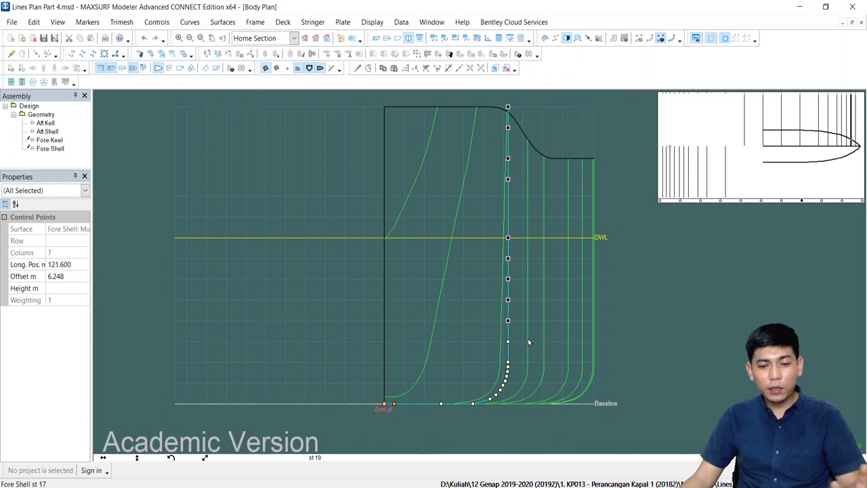
{"action": "scroll", "coordinate": [508, 394], "scroll_direction": "up", "scroll_amount": 1}
{"action": "scroll", "coordinate": [485, 409], "scroll_direction": "up", "scroll_amount": 2}
{"action": "middle_click_drag", "start_coordinate": [481, 413], "coordinate": [519, 343]}
{"action": "scroll", "coordinate": [517, 343], "scroll_direction": "up", "scroll_amount": 2}
{"action": "left_click_drag", "start_coordinate": [517, 344], "coordinate": [394, 301]}
{"action": "scroll", "coordinate": [462, 324], "scroll_direction": "up", "scroll_amount": 2}
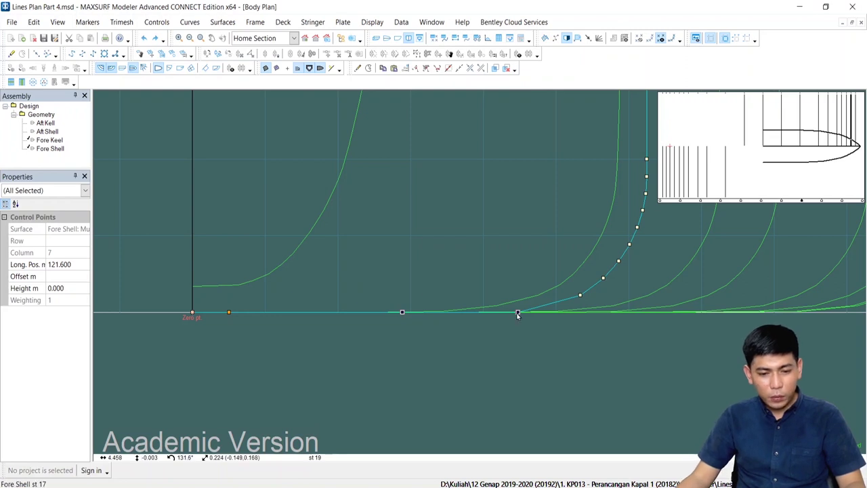
Set the offset of the row 1 control point in the 121.600 m column to 0.5 m
{"action": "scroll", "coordinate": [260, 317], "scroll_direction": "up", "scroll_amount": 3}
{"action": "middle_click_drag", "start_coordinate": [269, 317], "coordinate": [340, 306]}
{"action": "left_click", "coordinate": [327, 311]}
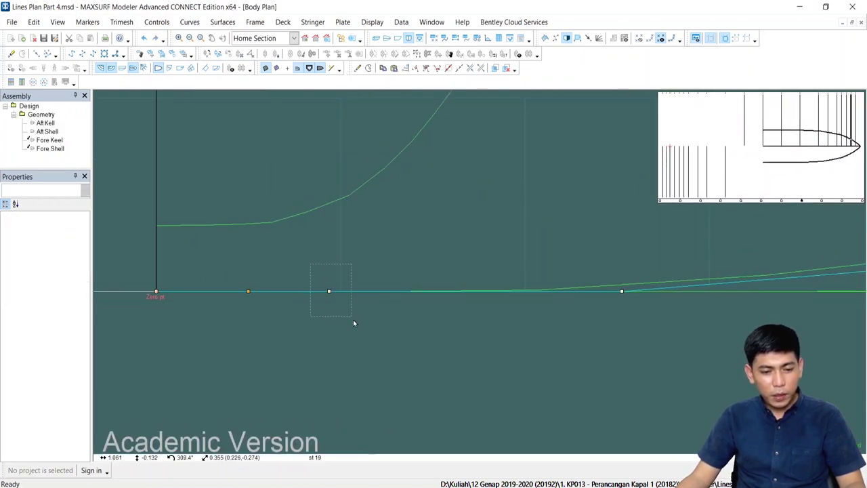
{"action": "left_click_drag", "start_coordinate": [353, 320], "coordinate": [354, 321]}
{"action": "left_click", "coordinate": [73, 276]}
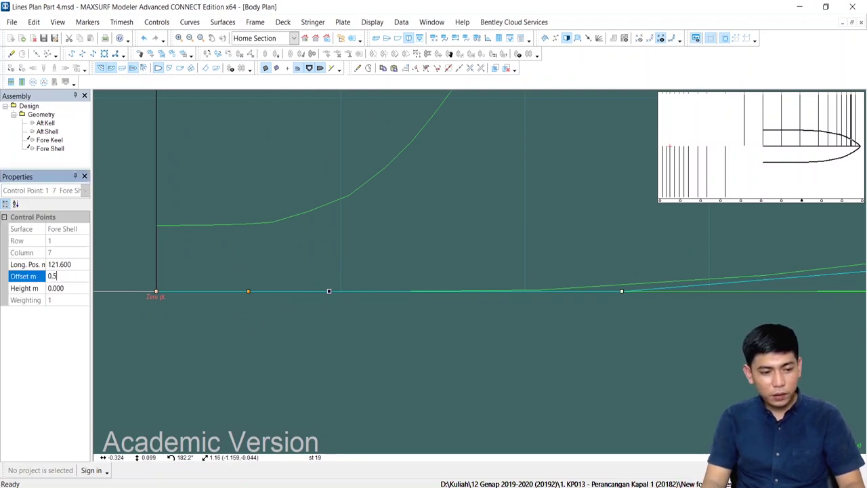
{"action": "type", "text": "0.5"}
{"action": "key", "text": "Return"}
Move the row 2 control point of the 121.600 m column along the baseline to an offset of about 1.5 m
{"action": "left_click", "coordinate": [569, 284]}
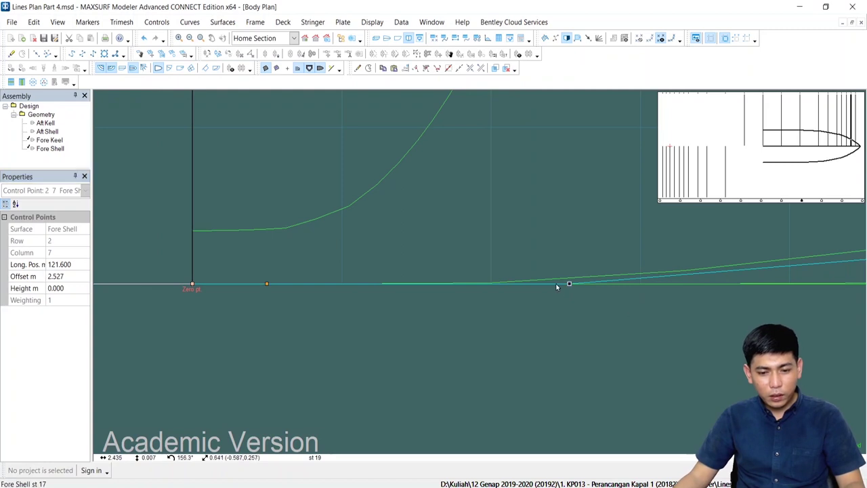
{"action": "left_click_drag", "start_coordinate": [568, 284], "coordinate": [416, 284]}
{"action": "scroll", "coordinate": [416, 288], "scroll_direction": "down", "scroll_amount": 3}
{"action": "middle_click_drag", "start_coordinate": [539, 290], "coordinate": [445, 365]}
{"action": "scroll", "coordinate": [445, 366], "scroll_direction": "down", "scroll_amount": 3}
Shift the bilge control points of the 121.600 m column inboard as a group and adjust the lowest ones into a smooth curve
{"action": "left_click_drag", "start_coordinate": [522, 257], "coordinate": [576, 368]}
{"action": "scroll", "coordinate": [513, 348], "scroll_direction": "up", "scroll_amount": 4}
{"action": "left_click_drag", "start_coordinate": [528, 355], "coordinate": [336, 361]}
{"action": "scroll", "coordinate": [373, 342], "scroll_direction": "up", "scroll_amount": 4}
{"action": "left_click_drag", "start_coordinate": [421, 175], "coordinate": [379, 360]}
{"action": "left_click", "coordinate": [408, 338]}
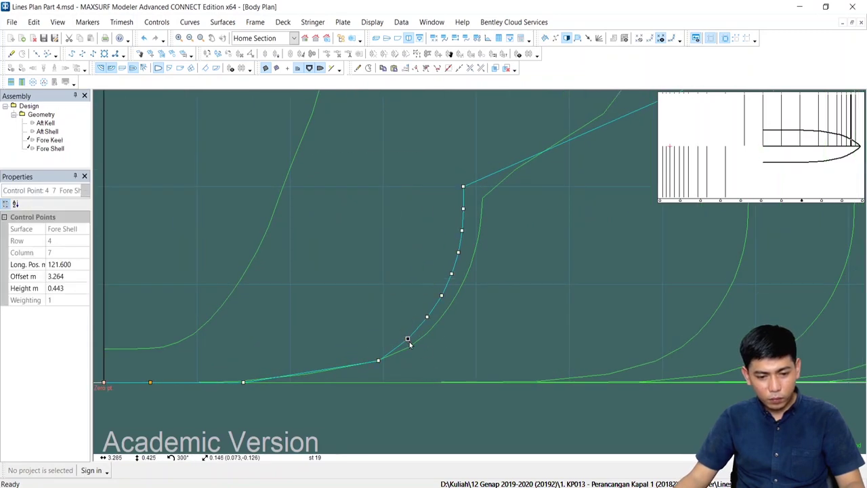
{"action": "left_click_drag", "start_coordinate": [450, 317], "coordinate": [459, 315]}
{"action": "scroll", "coordinate": [459, 316], "scroll_direction": "down", "scroll_amount": 5}
{"action": "middle_click_drag", "start_coordinate": [508, 230], "coordinate": [430, 288]}
{"action": "scroll", "coordinate": [430, 281], "scroll_direction": "down", "scroll_amount": 2}
Switch to the 5. Body.msd reference and examine how the control points of the station 18 column follow the section curve
{"action": "left_click", "coordinate": [412, 170]}
{"action": "left_click_drag", "start_coordinate": [409, 203], "coordinate": [455, 342]}
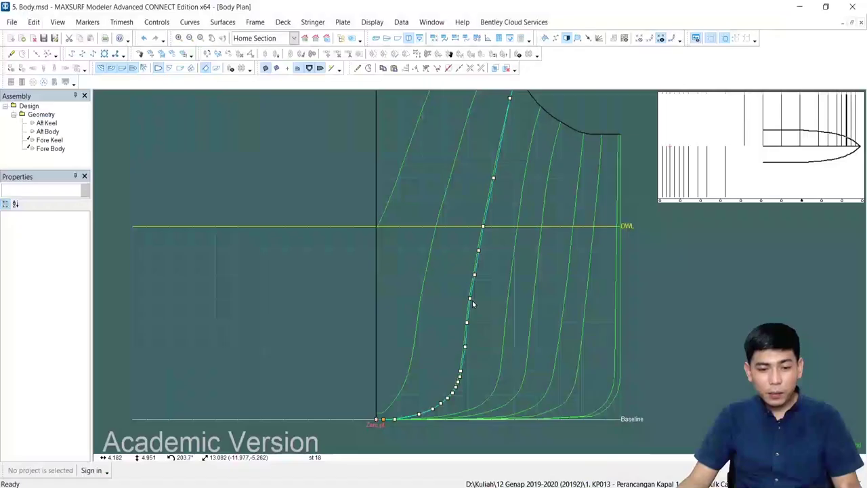
{"action": "scroll", "coordinate": [472, 305], "scroll_direction": "up", "scroll_amount": 4}
{"action": "left_click", "coordinate": [478, 229]}
{"action": "scroll", "coordinate": [479, 231], "scroll_direction": "up", "scroll_amount": 3}
{"action": "left_click_drag", "start_coordinate": [478, 231], "coordinate": [474, 232]}
{"action": "left_click", "coordinate": [460, 252]}
{"action": "scroll", "coordinate": [462, 254], "scroll_direction": "down", "scroll_amount": 4}
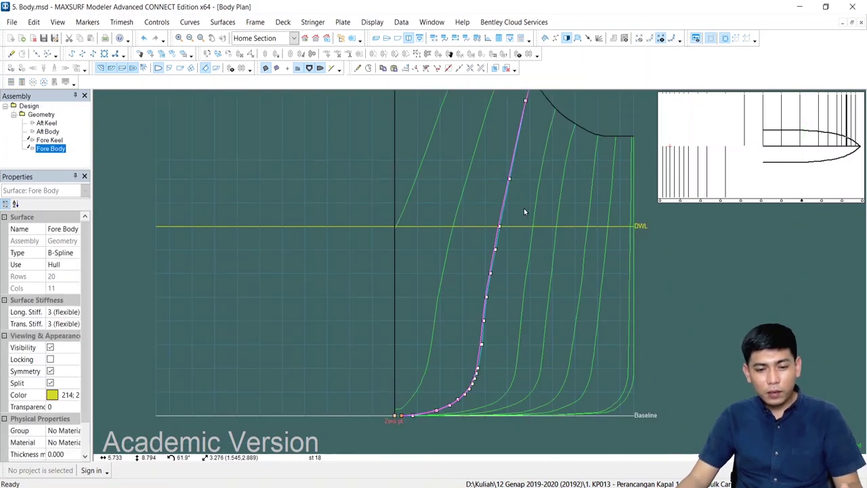
{"action": "left_click", "coordinate": [527, 165]}
{"action": "scroll", "coordinate": [541, 132], "scroll_direction": "down", "scroll_amount": 2}
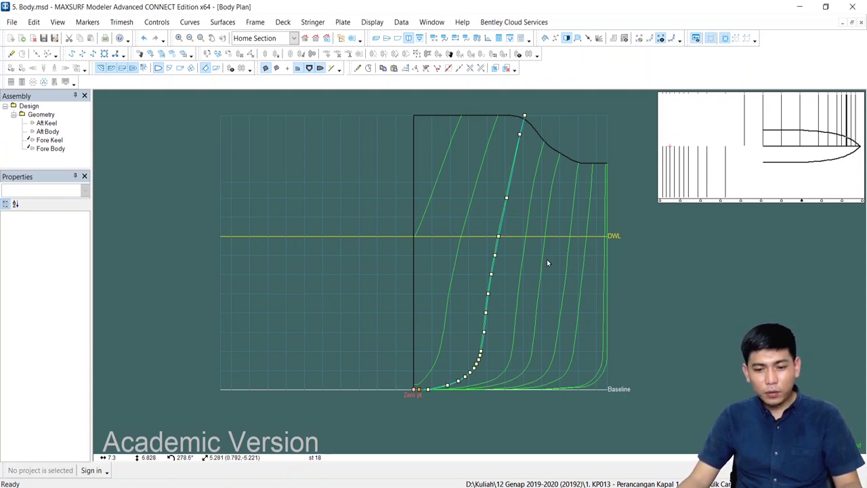
{"action": "left_click", "coordinate": [781, 201]}
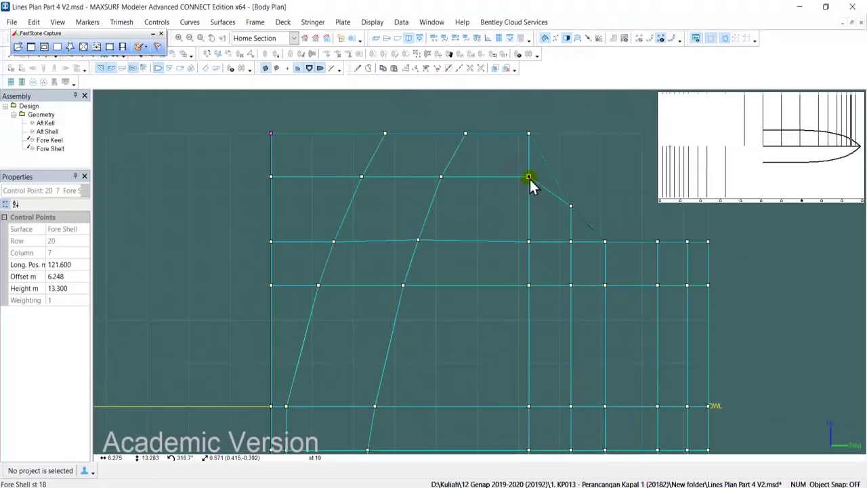
In Lines Plan Part 4 V2.msd, pull the 121.600 m column's control points inboard from 13.3 m height down to the waterline
{"action": "left_click_drag", "start_coordinate": [529, 177], "coordinate": [504, 175]}
{"action": "left_click_drag", "start_coordinate": [529, 241], "coordinate": [489, 236]}
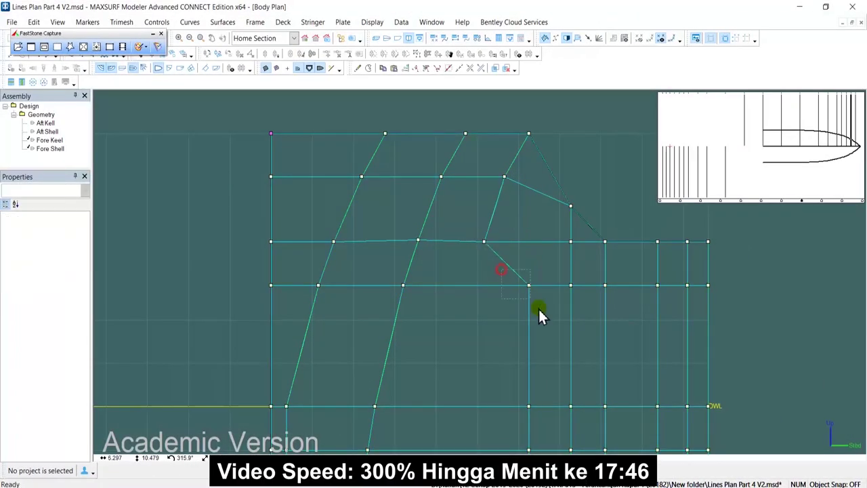
{"action": "left_click_drag", "start_coordinate": [555, 296], "coordinate": [479, 294]}
{"action": "middle_click_drag", "start_coordinate": [552, 338], "coordinate": [552, 251]}
{"action": "left_click_drag", "start_coordinate": [554, 251], "coordinate": [470, 251]}
Pull the control points of the 121.600 m column below the waterline inboard one by one to continue the flared section
{"action": "middle_click_drag", "start_coordinate": [548, 285], "coordinate": [546, 244]}
{"action": "left_click_drag", "start_coordinate": [553, 254], "coordinate": [465, 254]}
{"action": "left_click_drag", "start_coordinate": [552, 297], "coordinate": [461, 296]}
{"action": "left_click_drag", "start_coordinate": [553, 341], "coordinate": [453, 341]}
{"action": "middle_click_drag", "start_coordinate": [545, 373], "coordinate": [542, 281]}
{"action": "left_click_drag", "start_coordinate": [549, 291], "coordinate": [446, 291]}
Reshape the bilge of the 121.600 m column by moving its lower control points and keel-line point inboard
{"action": "scroll", "coordinate": [475, 289], "scroll_direction": "down", "scroll_amount": 1}
{"action": "left_click_drag", "start_coordinate": [515, 298], "coordinate": [428, 357]}
{"action": "scroll", "coordinate": [447, 325], "scroll_direction": "up", "scroll_amount": 5}
{"action": "left_click_drag", "start_coordinate": [400, 298], "coordinate": [427, 323]}
{"action": "scroll", "coordinate": [427, 323], "scroll_direction": "down", "scroll_amount": 5}
{"action": "left_click_drag", "start_coordinate": [448, 257], "coordinate": [444, 259]}
{"action": "scroll", "coordinate": [449, 314], "scroll_direction": "up", "scroll_amount": 4}
{"action": "middle_click_drag", "start_coordinate": [449, 314], "coordinate": [452, 218]}
{"action": "left_click_drag", "start_coordinate": [412, 253], "coordinate": [420, 256]}
{"action": "left_click_drag", "start_coordinate": [618, 371], "coordinate": [355, 371]}
{"action": "scroll", "coordinate": [420, 326], "scroll_direction": "up", "scroll_amount": 3}
Fine-tune the bilge control points of the 121.600 m column so the section runs smoothly into the bottom
{"action": "left_click", "coordinate": [502, 296]}
{"action": "scroll", "coordinate": [466, 319], "scroll_direction": "down", "scroll_amount": 5}
{"action": "scroll", "coordinate": [467, 320], "scroll_direction": "up", "scroll_amount": 5}
{"action": "left_click", "coordinate": [505, 289]}
{"action": "scroll", "coordinate": [440, 321], "scroll_direction": "down", "scroll_amount": 2}
{"action": "left_click_drag", "start_coordinate": [508, 267], "coordinate": [505, 267]}
{"action": "scroll", "coordinate": [509, 261], "scroll_direction": "down", "scroll_amount": 1}
{"action": "middle_click_drag", "start_coordinate": [511, 256], "coordinate": [484, 359]}
{"action": "scroll", "coordinate": [484, 359], "scroll_direction": "down", "scroll_amount": 7}
{"action": "scroll", "coordinate": [505, 218], "scroll_direction": "up", "scroll_amount": 6}
{"action": "left_click", "coordinate": [501, 218]}
{"action": "scroll", "coordinate": [500, 231], "scroll_direction": "down", "scroll_amount": 6}
{"action": "scroll", "coordinate": [532, 149], "scroll_direction": "up", "scroll_amount": 4}
Set the height of the row 19 control point in the 124.800 m column to 11.8 m
{"action": "left_click", "coordinate": [435, 179]}
{"action": "left_click", "coordinate": [360, 177]}
{"action": "left_click_drag", "start_coordinate": [73, 287], "coordinate": [38, 288]}
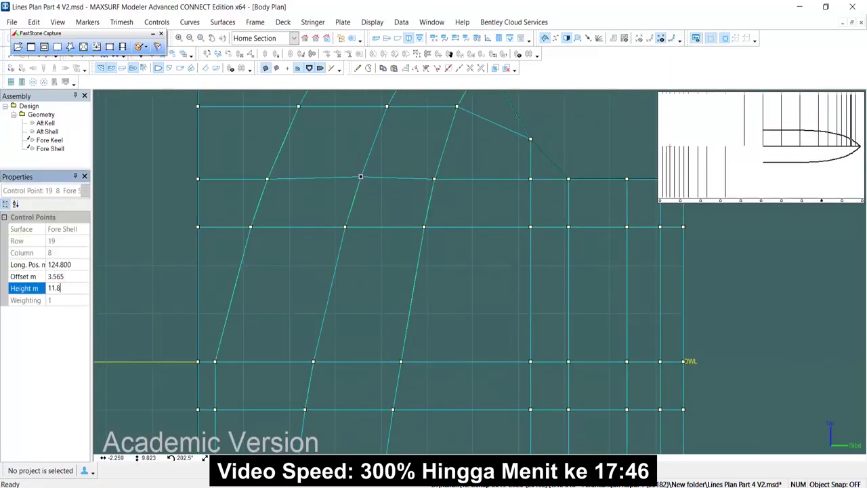
{"action": "key", "text": "Return"}
Examine the lowest control points of Fore Shell column 8 in the Plan view of the tiled layout
{"action": "left_click", "coordinate": [852, 23]}
{"action": "left_click", "coordinate": [329, 360]}
{"action": "scroll", "coordinate": [309, 378], "scroll_direction": "up", "scroll_amount": 5}
{"action": "left_click", "coordinate": [295, 374]}
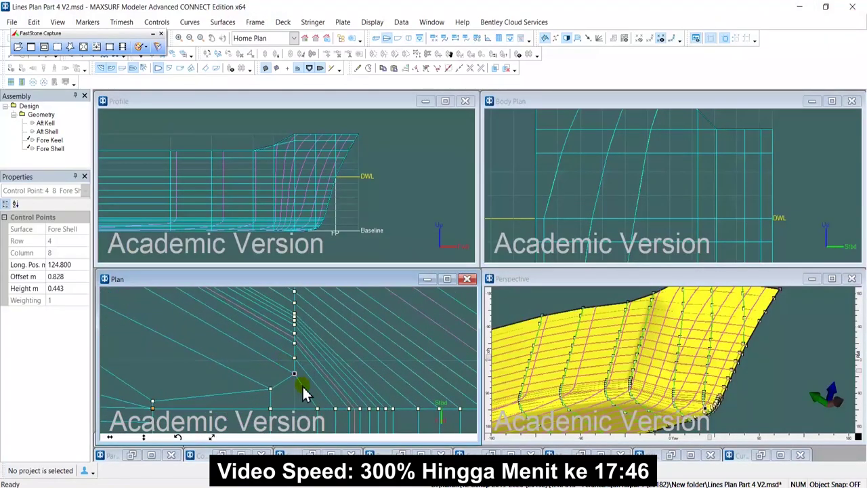
{"action": "scroll", "coordinate": [590, 190], "scroll_direction": "down", "scroll_amount": 3}
{"action": "scroll", "coordinate": [603, 159], "scroll_direction": "up", "scroll_amount": 3}
{"action": "scroll", "coordinate": [396, 218], "scroll_direction": "up", "scroll_amount": 3}
{"action": "scroll", "coordinate": [396, 214], "scroll_direction": "down", "scroll_amount": 3}
{"action": "scroll", "coordinate": [356, 161], "scroll_direction": "up", "scroll_amount": 3}
Reposition the row 2 control point of column 8 and its neighbouring bottom point in the Body Plan
{"action": "left_click", "coordinate": [354, 153]}
{"action": "left_click", "coordinate": [584, 205]}
{"action": "scroll", "coordinate": [584, 205], "scroll_direction": "up", "scroll_amount": 3}
{"action": "left_click", "coordinate": [532, 190]}
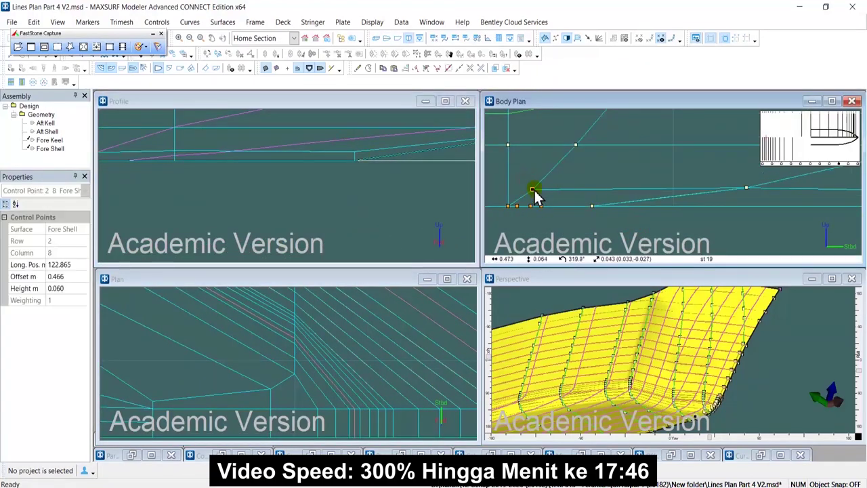
{"action": "left_click_drag", "start_coordinate": [546, 189], "coordinate": [542, 175]}
{"action": "scroll", "coordinate": [542, 180], "scroll_direction": "down", "scroll_amount": 2}
{"action": "scroll", "coordinate": [698, 202], "scroll_direction": "up", "scroll_amount": 3}
{"action": "left_click_drag", "start_coordinate": [618, 204], "coordinate": [580, 205]}
{"action": "left_click", "coordinate": [617, 218]}
{"action": "scroll", "coordinate": [617, 217], "scroll_direction": "down", "scroll_amount": 4}
{"action": "scroll", "coordinate": [619, 208], "scroll_direction": "up", "scroll_amount": 4}
{"action": "scroll", "coordinate": [631, 208], "scroll_direction": "down", "scroll_amount": 4}
Fair the lowest control points of column 8, checking them across the Profile, Plan and Body Plan views
{"action": "left_click", "coordinate": [363, 183]}
{"action": "scroll", "coordinate": [363, 183], "scroll_direction": "down", "scroll_amount": 2}
{"action": "left_click", "coordinate": [600, 204]}
{"action": "scroll", "coordinate": [600, 204], "scroll_direction": "up", "scroll_amount": 4}
{"action": "left_click", "coordinate": [600, 191]}
{"action": "left_click", "coordinate": [304, 344]}
{"action": "scroll", "coordinate": [304, 345], "scroll_direction": "down", "scroll_amount": 3}
{"action": "middle_click_drag", "start_coordinate": [305, 345], "coordinate": [407, 298]}
{"action": "left_click", "coordinate": [630, 218]}
{"action": "scroll", "coordinate": [629, 218], "scroll_direction": "down", "scroll_amount": 4}
{"action": "left_click", "coordinate": [420, 318]}
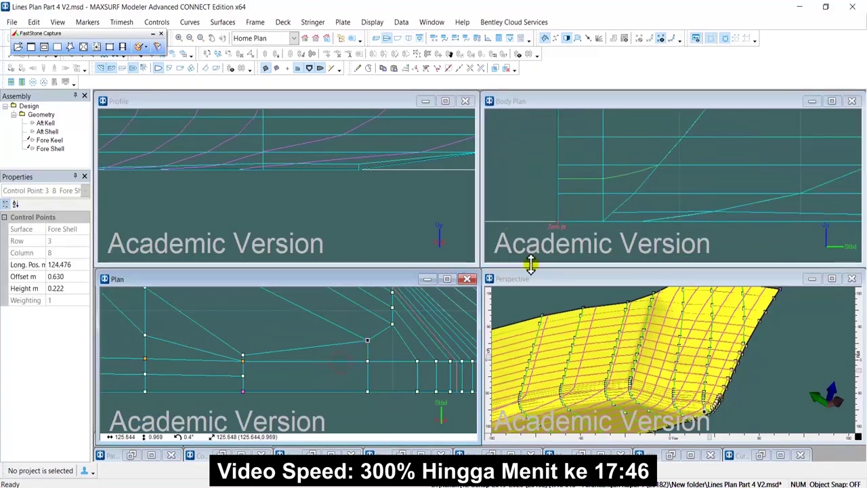
{"action": "left_click", "coordinate": [665, 179]}
{"action": "scroll", "coordinate": [667, 184], "scroll_direction": "down", "scroll_amount": 3}
In the maximized Body Plan, pull the row 18 and row 19 control points of the 118.400 m column inboard
{"action": "left_click", "coordinate": [832, 100]}
{"action": "scroll", "coordinate": [496, 262], "scroll_direction": "up", "scroll_amount": 4}
{"action": "left_click", "coordinate": [516, 261]}
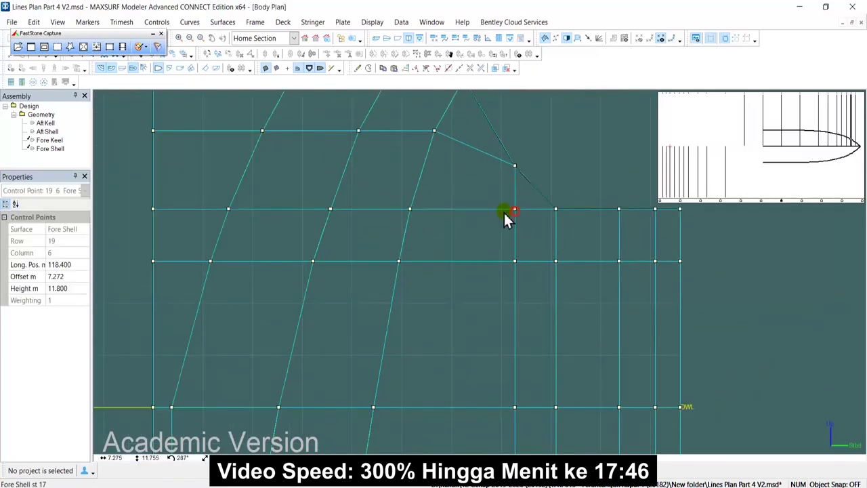
{"action": "left_click_drag", "start_coordinate": [516, 261], "coordinate": [478, 261]}
{"action": "left_click", "coordinate": [484, 200]}
{"action": "left_click", "coordinate": [493, 209]}
{"action": "scroll", "coordinate": [493, 263], "scroll_direction": "down", "scroll_amount": 3}
{"action": "left_click", "coordinate": [511, 239]}
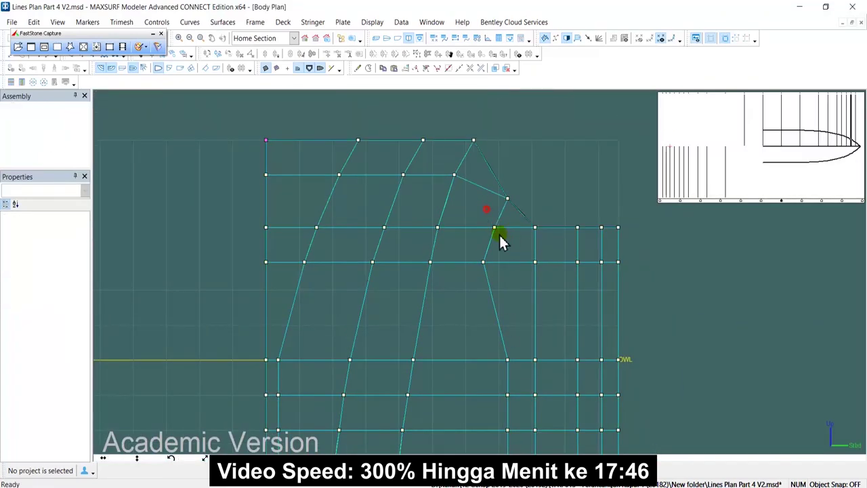
{"action": "left_click", "coordinate": [494, 226]}
Continue down the 118.400 m column in the Body Plan, pulling its control points above row 13 inboard
{"action": "left_click", "coordinate": [852, 23]}
{"action": "left_click", "coordinate": [417, 316]}
{"action": "scroll", "coordinate": [355, 343], "scroll_direction": "down", "scroll_amount": 4}
{"action": "left_click", "coordinate": [832, 101]}
{"action": "middle_click_drag", "start_coordinate": [489, 281], "coordinate": [503, 219]}
{"action": "left_click", "coordinate": [542, 244]}
{"action": "left_click_drag", "start_coordinate": [544, 246], "coordinate": [539, 266]}
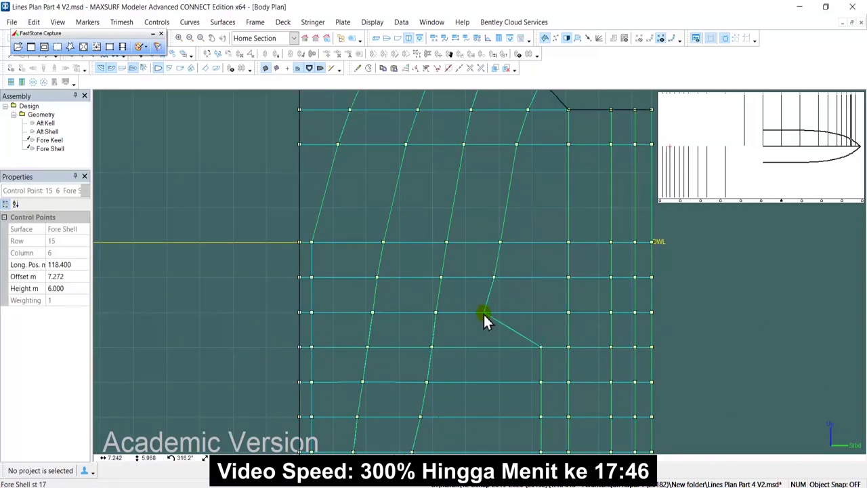
{"action": "left_click_drag", "start_coordinate": [484, 315], "coordinate": [486, 313]}
{"action": "middle_click_drag", "start_coordinate": [486, 314], "coordinate": [492, 216]}
{"action": "left_click_drag", "start_coordinate": [544, 248], "coordinate": [484, 251]}
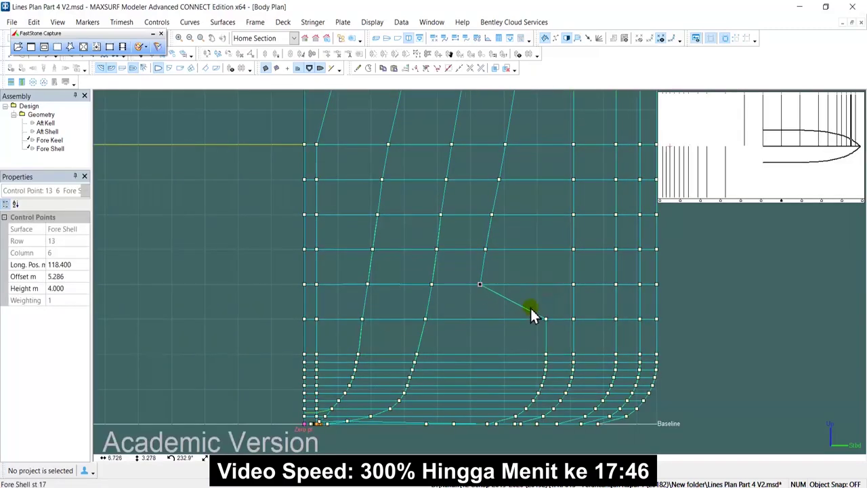
Pull the row 12 control point and the upper bilge points of the 118.400 m column inboard
{"action": "middle_click_drag", "start_coordinate": [473, 317], "coordinate": [477, 225]}
{"action": "scroll", "coordinate": [540, 248], "scroll_direction": "up", "scroll_amount": 2}
{"action": "left_click_drag", "start_coordinate": [540, 248], "coordinate": [436, 270]}
{"action": "left_click_drag", "start_coordinate": [533, 272], "coordinate": [571, 317]}
{"action": "left_click_drag", "start_coordinate": [552, 303], "coordinate": [430, 302]}
{"action": "scroll", "coordinate": [439, 292], "scroll_direction": "up", "scroll_amount": 5}
{"action": "scroll", "coordinate": [461, 238], "scroll_direction": "down", "scroll_amount": 2}
{"action": "left_click_drag", "start_coordinate": [637, 326], "coordinate": [411, 328]}
Pull the remaining lower bilge control points of column 6 inboard towards the baseline
{"action": "middle_click_drag", "start_coordinate": [568, 344], "coordinate": [593, 275]}
{"action": "left_click_drag", "start_coordinate": [649, 277], "coordinate": [414, 285]}
{"action": "left_click_drag", "start_coordinate": [630, 297], "coordinate": [399, 298]}
{"action": "scroll", "coordinate": [634, 331], "scroll_direction": "up", "scroll_amount": 2}
{"action": "left_click", "coordinate": [596, 301]}
{"action": "left_click_drag", "start_coordinate": [589, 310], "coordinate": [250, 309]}
Fair the bilge curve of column 6 by fine-tuning its row 7 and row 10 control points
{"action": "scroll", "coordinate": [411, 271], "scroll_direction": "down", "scroll_amount": 2}
{"action": "middle_click_drag", "start_coordinate": [411, 270], "coordinate": [490, 308]}
{"action": "left_click", "coordinate": [452, 266]}
{"action": "scroll", "coordinate": [452, 266], "scroll_direction": "up", "scroll_amount": 2}
{"action": "left_click_drag", "start_coordinate": [462, 247], "coordinate": [457, 248]}
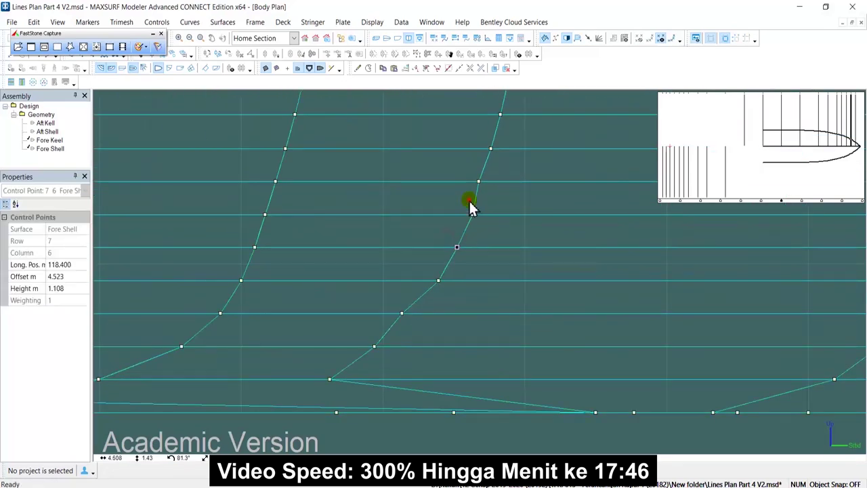
{"action": "left_click_drag", "start_coordinate": [491, 148], "coordinate": [492, 148]}
{"action": "left_click", "coordinate": [503, 161]}
{"action": "left_click", "coordinate": [489, 148]}
Move the row 2, row 3 and row 4 control points of column 6 inboard to form a rounded bottom
{"action": "scroll", "coordinate": [448, 287], "scroll_direction": "up", "scroll_amount": 2}
{"action": "left_click", "coordinate": [381, 325]}
{"action": "scroll", "coordinate": [462, 233], "scroll_direction": "up", "scroll_amount": 2}
{"action": "scroll", "coordinate": [465, 273], "scroll_direction": "down", "scroll_amount": 4}
{"action": "scroll", "coordinate": [452, 285], "scroll_direction": "down", "scroll_amount": 3}
{"action": "scroll", "coordinate": [582, 339], "scroll_direction": "up", "scroll_amount": 3}
{"action": "left_click", "coordinate": [547, 279]}
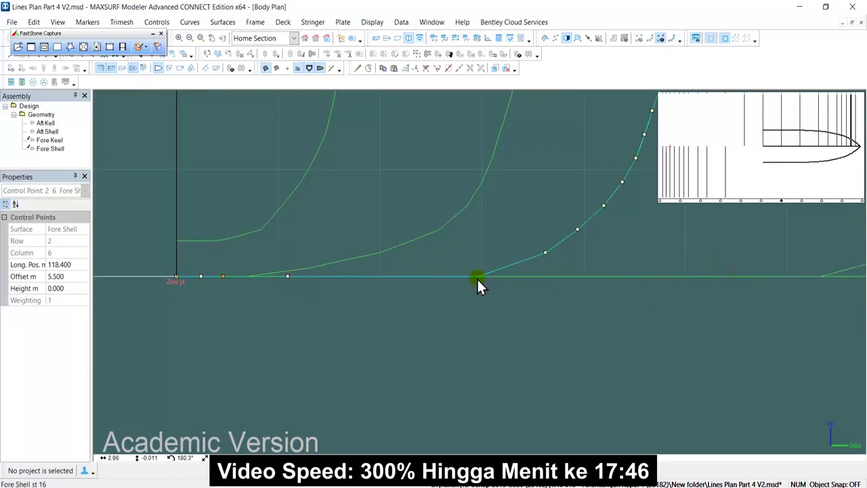
{"action": "left_click_drag", "start_coordinate": [545, 252], "coordinate": [486, 253]}
{"action": "scroll", "coordinate": [404, 266], "scroll_direction": "down", "scroll_amount": 4}
{"action": "scroll", "coordinate": [474, 183], "scroll_direction": "up", "scroll_amount": 3}
{"action": "left_click", "coordinate": [509, 300]}
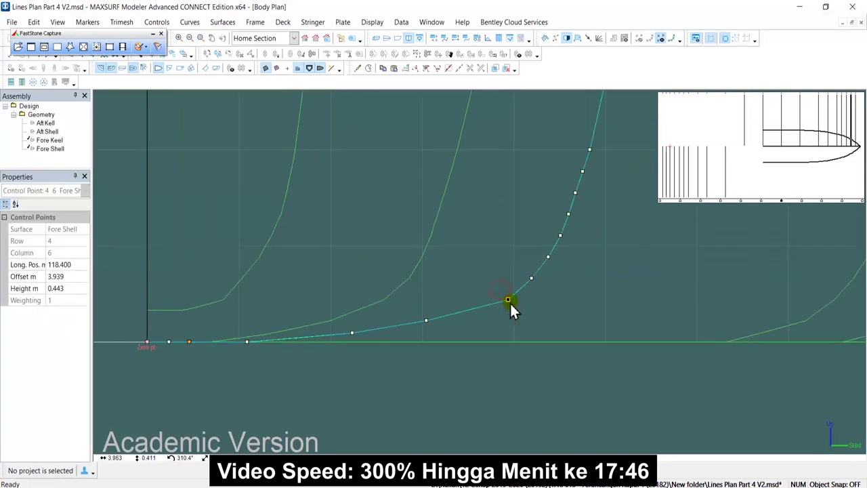
Smooth column 6 upward from the row 6 bilge point with small adjustments to its control points
{"action": "scroll", "coordinate": [519, 283], "scroll_direction": "down", "scroll_amount": 1}
{"action": "left_click", "coordinate": [538, 262]}
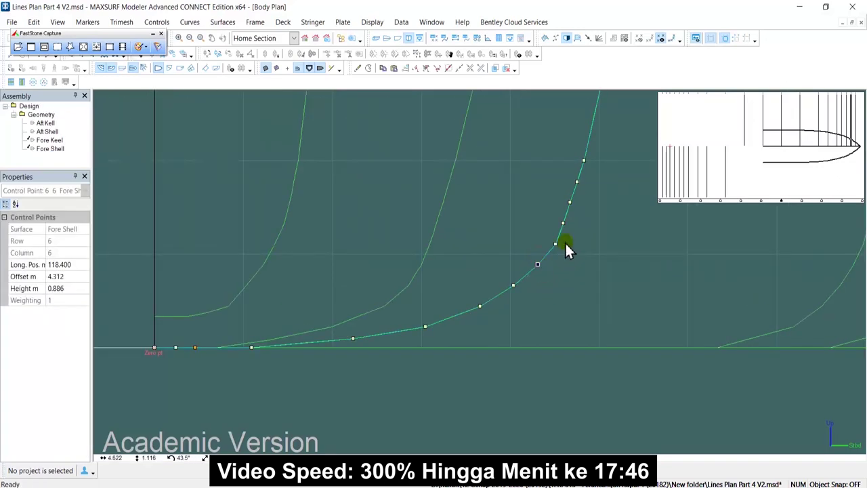
{"action": "scroll", "coordinate": [553, 245], "scroll_direction": "down", "scroll_amount": 1}
{"action": "middle_click_drag", "start_coordinate": [552, 245], "coordinate": [552, 318]}
{"action": "scroll", "coordinate": [552, 318], "scroll_direction": "down", "scroll_amount": 4}
{"action": "middle_click_drag", "start_coordinate": [588, 149], "coordinate": [584, 214]}
{"action": "scroll", "coordinate": [580, 199], "scroll_direction": "up", "scroll_amount": 2}
{"action": "left_click_drag", "start_coordinate": [588, 155], "coordinate": [588, 158]}
Nudge the row 19 and row 18 control points of column 6 slightly outboard to refine the flare
{"action": "scroll", "coordinate": [588, 160], "scroll_direction": "down", "scroll_amount": 1}
{"action": "middle_click_drag", "start_coordinate": [589, 182], "coordinate": [576, 238]}
{"action": "scroll", "coordinate": [577, 238], "scroll_direction": "up", "scroll_amount": 6}
{"action": "left_click_drag", "start_coordinate": [576, 170], "coordinate": [580, 170]}
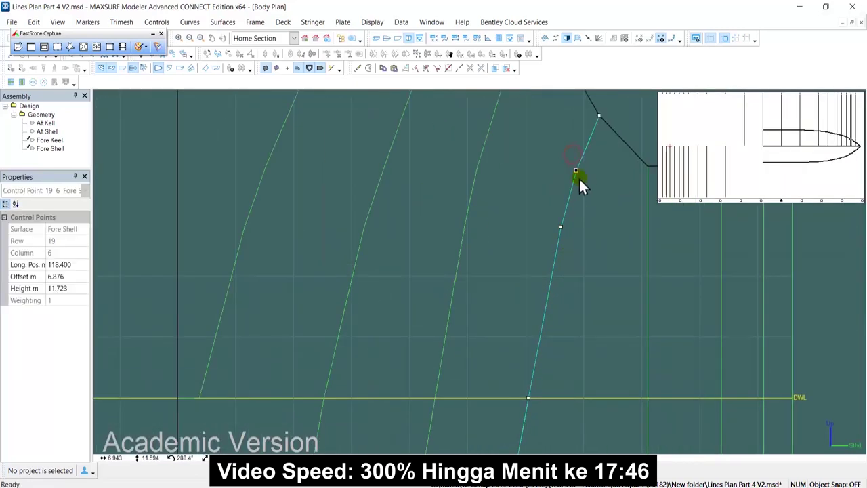
{"action": "left_click_drag", "start_coordinate": [561, 227], "coordinate": [565, 228]}
{"action": "left_click_drag", "start_coordinate": [581, 171], "coordinate": [582, 172]}
{"action": "left_click", "coordinate": [546, 36]}
{"action": "left_click", "coordinate": [546, 37]}
Set the height of the row 19 control point of column 6 to 11.8 m
{"action": "left_click", "coordinate": [545, 38]}
{"action": "left_click", "coordinate": [477, 166]}
{"action": "left_click", "coordinate": [448, 208]}
{"action": "left_click", "coordinate": [580, 170]}
{"action": "double_click", "coordinate": [72, 289]}
{"action": "type", "text": "11.8"}
{"action": "key", "text": "Return"}
{"action": "left_click", "coordinate": [571, 153]}
{"action": "left_click", "coordinate": [580, 167]}
Examine the reshaped column 6 section from deck to baseline in the tiled layout and maximized Body Plan
{"action": "left_click", "coordinate": [565, 227]}
{"action": "scroll", "coordinate": [563, 233], "scroll_direction": "down", "scroll_amount": 3}
{"action": "middle_click_drag", "start_coordinate": [567, 306], "coordinate": [579, 202]}
{"action": "scroll", "coordinate": [579, 202], "scroll_direction": "up", "scroll_amount": 3}
{"action": "left_click", "coordinate": [542, 261]}
{"action": "scroll", "coordinate": [544, 258], "scroll_direction": "up", "scroll_amount": 2}
{"action": "middle_click_drag", "start_coordinate": [543, 354], "coordinate": [536, 304]}
{"action": "left_click", "coordinate": [852, 23]}
{"action": "middle_click_drag", "start_coordinate": [401, 332], "coordinate": [359, 305]}
{"action": "scroll", "coordinate": [372, 315], "scroll_direction": "up", "scroll_amount": 3}
{"action": "left_click", "coordinate": [662, 197]}
{"action": "left_click", "coordinate": [832, 101]}
{"action": "scroll", "coordinate": [544, 315], "scroll_direction": "down", "scroll_amount": 5}
{"action": "left_click", "coordinate": [572, 213]}
{"action": "left_click", "coordinate": [853, 23]}
{"action": "scroll", "coordinate": [377, 309], "scroll_direction": "up", "scroll_amount": 2}
{"action": "left_click", "coordinate": [671, 193]}
{"action": "left_click", "coordinate": [833, 102]}
{"action": "left_click_drag", "start_coordinate": [569, 149], "coordinate": [603, 169]}
{"action": "middle_click_drag", "start_coordinate": [461, 406], "coordinate": [426, 196]}
{"action": "scroll", "coordinate": [414, 298], "scroll_direction": "up", "scroll_amount": 5}
{"action": "scroll", "coordinate": [415, 299], "scroll_direction": "down", "scroll_amount": 2}
{"action": "scroll", "coordinate": [370, 260], "scroll_direction": "down", "scroll_amount": 2}
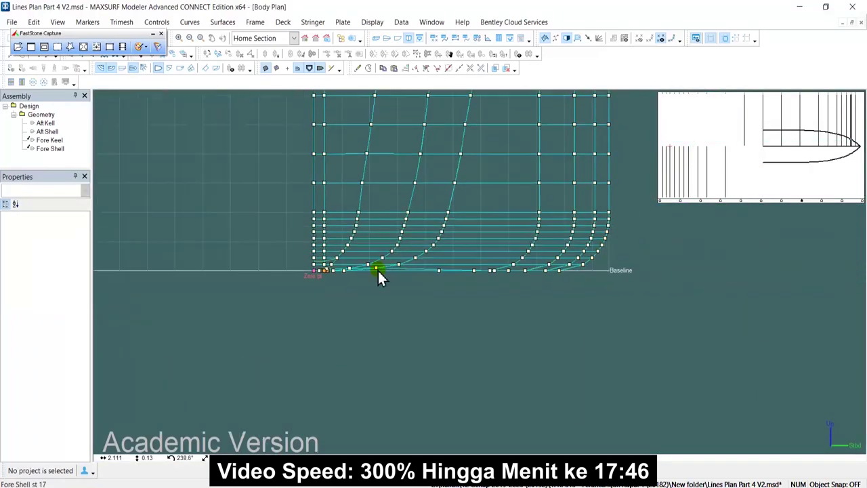
{"action": "scroll", "coordinate": [369, 257], "scroll_direction": "down", "scroll_amount": 2}
In the maximized Body Plan, pull the upper control points of column 5 at 115.200 m inboard
{"action": "left_click", "coordinate": [852, 22]}
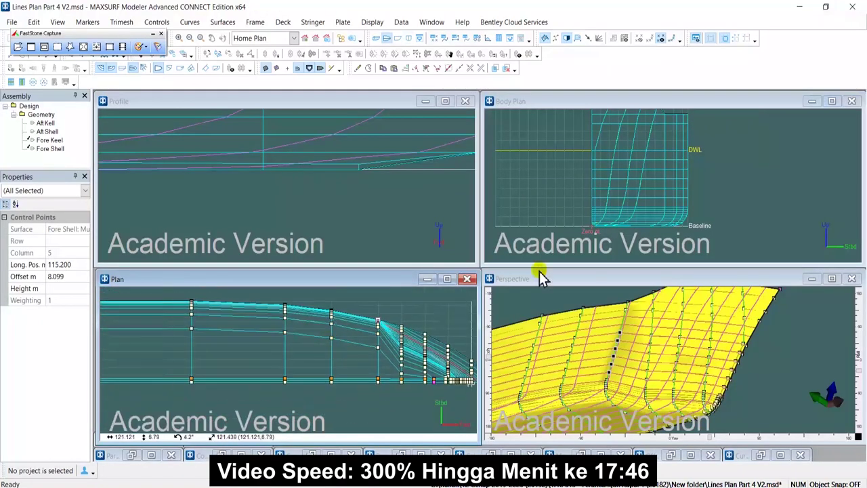
{"action": "left_click", "coordinate": [832, 101]}
{"action": "left_click", "coordinate": [646, 238]}
{"action": "scroll", "coordinate": [473, 189], "scroll_direction": "up", "scroll_amount": 2}
{"action": "middle_click_drag", "start_coordinate": [452, 99], "coordinate": [480, 200]}
{"action": "left_click_drag", "start_coordinate": [487, 209], "coordinate": [477, 209]}
{"action": "left_click_drag", "start_coordinate": [487, 298], "coordinate": [460, 297]}
Pull the middle control points of the 115.200 m column inboard, down to row 12 at 3 m height
{"action": "middle_click_drag", "start_coordinate": [487, 316], "coordinate": [520, 248]}
{"action": "scroll", "coordinate": [520, 247], "scroll_direction": "up", "scroll_amount": 1}
{"action": "left_click_drag", "start_coordinate": [519, 262], "coordinate": [486, 264]}
{"action": "left_click_drag", "start_coordinate": [520, 296], "coordinate": [484, 298]}
{"action": "middle_click_drag", "start_coordinate": [506, 323], "coordinate": [529, 235]}
{"action": "left_click", "coordinate": [543, 247]}
{"action": "scroll", "coordinate": [521, 240], "scroll_direction": "up", "scroll_amount": 1}
{"action": "left_click", "coordinate": [547, 300]}
{"action": "middle_click_drag", "start_coordinate": [525, 324], "coordinate": [545, 249]}
{"action": "scroll", "coordinate": [545, 249], "scroll_direction": "down", "scroll_amount": 1}
{"action": "left_click_drag", "start_coordinate": [565, 260], "coordinate": [511, 261]}
{"action": "scroll", "coordinate": [570, 301], "scroll_direction": "up", "scroll_amount": 3}
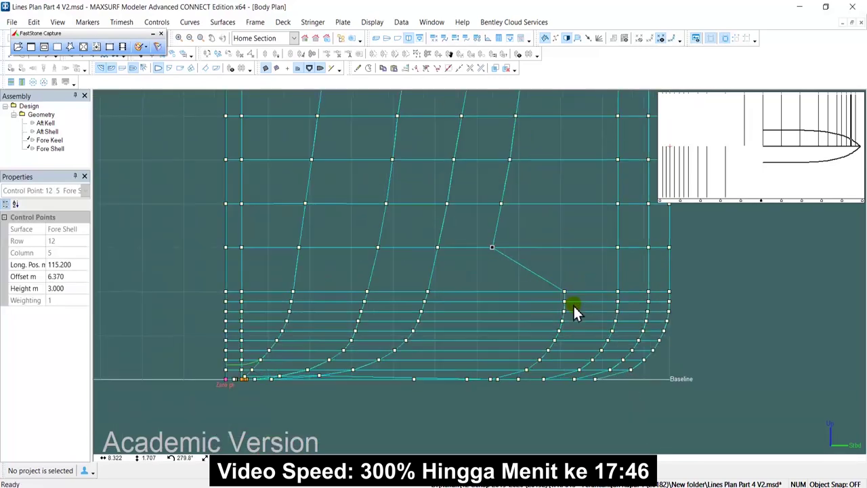
Shift the upper bilge control points of column 5 inboard, following on from the row 12 point
{"action": "left_click_drag", "start_coordinate": [575, 326], "coordinate": [554, 283]}
{"action": "scroll", "coordinate": [476, 314], "scroll_direction": "up", "scroll_amount": 2}
{"action": "left_click", "coordinate": [482, 303]}
{"action": "scroll", "coordinate": [486, 314], "scroll_direction": "up", "scroll_amount": 3}
{"action": "left_click_drag", "start_coordinate": [487, 303], "coordinate": [487, 322]}
{"action": "middle_click_drag", "start_coordinate": [482, 354], "coordinate": [490, 271]}
{"action": "mouse_move", "coordinate": [485, 276]}
{"action": "left_mouse_down"}
{"action": "mouse_move", "coordinate": [495, 278]}
{"action": "mouse_move", "coordinate": [488, 278]}
{"action": "left_mouse_up"}
{"action": "scroll", "coordinate": [487, 277], "scroll_direction": "down", "scroll_amount": 1}
{"action": "left_click", "coordinate": [490, 331]}
Pull the lower bilge control points of column 5 inboard, row by row, towards the baseline
{"action": "middle_click_drag", "start_coordinate": [636, 346], "coordinate": [614, 263]}
{"action": "left_click_drag", "start_coordinate": [681, 274], "coordinate": [441, 274]}
{"action": "left_click_drag", "start_coordinate": [664, 299], "coordinate": [415, 299]}
{"action": "left_click_drag", "start_coordinate": [640, 325], "coordinate": [388, 325]}
{"action": "middle_click_drag", "start_coordinate": [622, 380], "coordinate": [648, 347]}
{"action": "left_click_drag", "start_coordinate": [632, 318], "coordinate": [387, 319]}
{"action": "left_click", "coordinate": [415, 292]}
Isolate column 5 in the control net display and adjust its row 1 control point on the baseline
{"action": "left_click", "coordinate": [545, 38]}
{"action": "scroll", "coordinate": [308, 342], "scroll_direction": "down", "scroll_amount": 4}
{"action": "middle_click_drag", "start_coordinate": [308, 342], "coordinate": [469, 299]}
{"action": "scroll", "coordinate": [468, 299], "scroll_direction": "up", "scroll_amount": 1}
{"action": "left_click", "coordinate": [490, 299]}
{"action": "left_click", "coordinate": [545, 38]}
{"action": "left_click", "coordinate": [545, 38]}
{"action": "left_click", "coordinate": [548, 36]}
{"action": "left_click", "coordinate": [490, 299]}
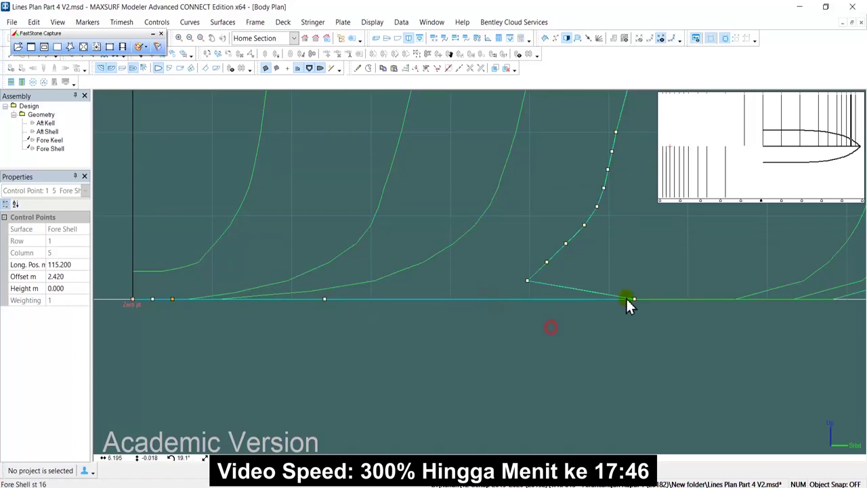
Fair the bottom of column 5 by moving its row 2 point inboard and aligning the neighbouring bilge points
{"action": "scroll", "coordinate": [413, 304], "scroll_direction": "up", "scroll_amount": 4}
{"action": "left_click", "coordinate": [403, 271]}
{"action": "left_click_drag", "start_coordinate": [407, 286], "coordinate": [406, 275]}
{"action": "left_click", "coordinate": [503, 278]}
{"action": "middle_click_drag", "start_coordinate": [660, 246], "coordinate": [520, 298]}
{"action": "left_click_drag", "start_coordinate": [522, 298], "coordinate": [396, 297]}
{"action": "left_click", "coordinate": [459, 244]}
{"action": "left_click_drag", "start_coordinate": [518, 256], "coordinate": [550, 288]}
Change the Fore Shell's stiffness settings in both directions in Surface Properties to give smoothly curved sections
{"action": "key", "text": "ctrl+h"}
{"action": "left_click", "coordinate": [223, 21]}
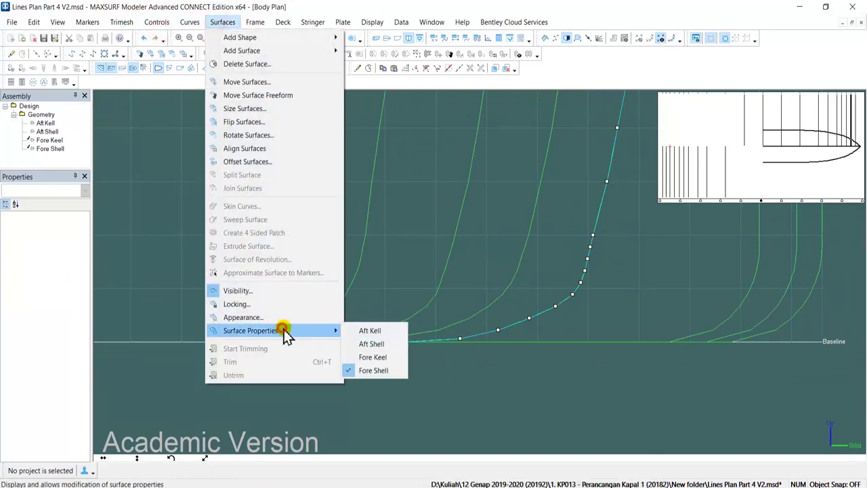
{"action": "left_click", "coordinate": [280, 333]}
{"action": "left_click", "coordinate": [349, 287]}
{"action": "left_click", "coordinate": [338, 303]}
{"action": "left_click", "coordinate": [343, 261]}
{"action": "left_click", "coordinate": [337, 277]}
{"action": "left_click", "coordinate": [512, 348]}
Pull the row 18 control point of column 6 and its neighbouring upper points slightly inboard to fair the flare
{"action": "scroll", "coordinate": [594, 308], "scroll_direction": "up", "scroll_amount": 1}
{"action": "middle_click_drag", "start_coordinate": [593, 309], "coordinate": [497, 377]}
{"action": "scroll", "coordinate": [496, 377], "scroll_direction": "down", "scroll_amount": 5}
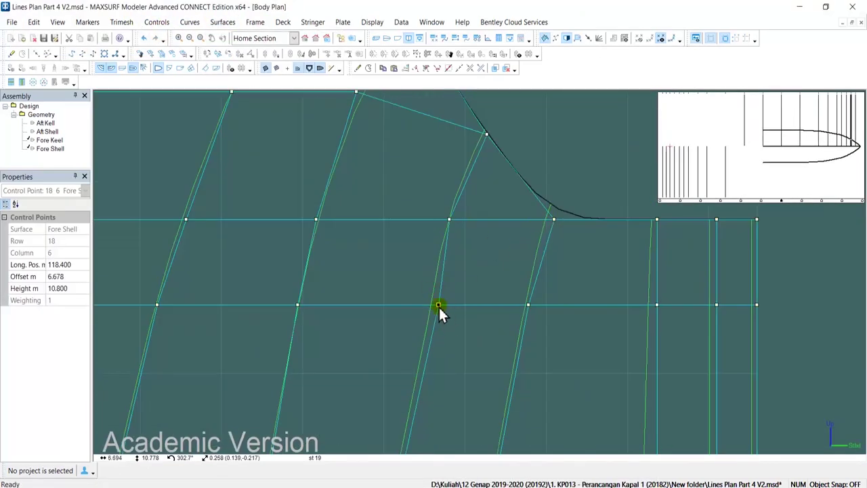
{"action": "left_click_drag", "start_coordinate": [438, 305], "coordinate": [426, 305]}
{"action": "middle_click_drag", "start_coordinate": [419, 425], "coordinate": [497, 273]}
{"action": "scroll", "coordinate": [497, 273], "scroll_direction": "down", "scroll_amount": 3}
{"action": "left_click_drag", "start_coordinate": [473, 362], "coordinate": [466, 362]}
{"action": "left_click", "coordinate": [554, 195]}
{"action": "left_click_drag", "start_coordinate": [576, 187], "coordinate": [568, 187]}
{"action": "left_click", "coordinate": [502, 187]}
{"action": "left_click", "coordinate": [409, 188]}
{"action": "scroll", "coordinate": [406, 193], "scroll_direction": "up", "scroll_amount": 3}
{"action": "scroll", "coordinate": [402, 259], "scroll_direction": "down", "scroll_amount": 4}
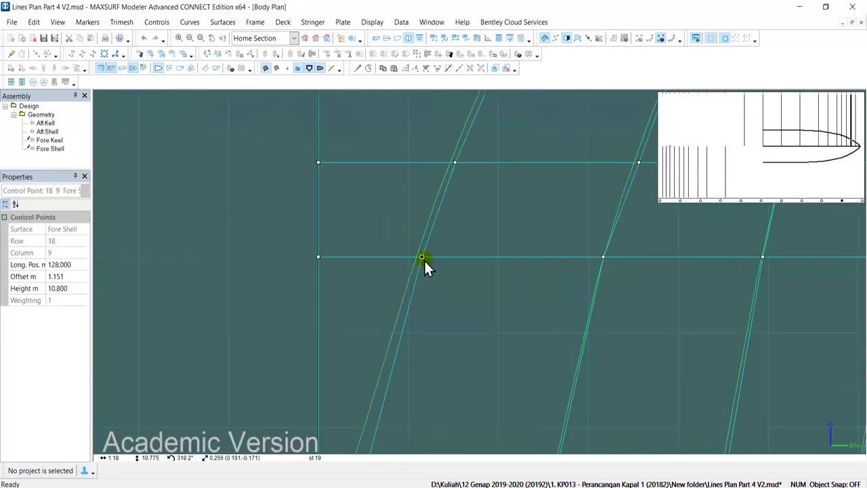
Fine-tune the transverse positions of the upper control points in the foremost columns, starting at row 18 of column 9
{"action": "left_click", "coordinate": [475, 263]}
{"action": "left_click_drag", "start_coordinate": [474, 263], "coordinate": [474, 263]}
{"action": "scroll", "coordinate": [474, 263], "scroll_direction": "down", "scroll_amount": 4}
{"action": "scroll", "coordinate": [504, 239], "scroll_direction": "down", "scroll_amount": 1}
{"action": "scroll", "coordinate": [550, 183], "scroll_direction": "up", "scroll_amount": 4}
{"action": "left_click", "coordinate": [513, 230]}
{"action": "left_click_drag", "start_coordinate": [524, 250], "coordinate": [519, 250]}
{"action": "left_click", "coordinate": [438, 247]}
{"action": "scroll", "coordinate": [445, 199], "scroll_direction": "down", "scroll_amount": 2}
{"action": "middle_click_drag", "start_coordinate": [561, 188], "coordinate": [519, 252]}
{"action": "left_click_drag", "start_coordinate": [564, 225], "coordinate": [570, 225]}
{"action": "left_click", "coordinate": [482, 208]}
{"action": "scroll", "coordinate": [487, 231], "scroll_direction": "up", "scroll_amount": 4}
{"action": "left_click_drag", "start_coordinate": [486, 222], "coordinate": [491, 222]}
{"action": "scroll", "coordinate": [492, 222], "scroll_direction": "down", "scroll_amount": 4}
Move the column 8 control points slightly inboard row by row down to row 13
{"action": "middle_click_drag", "start_coordinate": [463, 320], "coordinate": [515, 161]}
{"action": "middle_click_drag", "start_coordinate": [454, 441], "coordinate": [478, 274]}
{"action": "scroll", "coordinate": [508, 116], "scroll_direction": "up", "scroll_amount": 4}
{"action": "middle_click_drag", "start_coordinate": [508, 116], "coordinate": [495, 259]}
{"action": "left_click", "coordinate": [495, 259]}
{"action": "left_click_drag", "start_coordinate": [495, 260], "coordinate": [488, 259]}
{"action": "scroll", "coordinate": [488, 259], "scroll_direction": "down", "scroll_amount": 1}
{"action": "middle_click_drag", "start_coordinate": [453, 358], "coordinate": [498, 163]}
{"action": "left_click", "coordinate": [497, 163]}
{"action": "left_click_drag", "start_coordinate": [513, 192], "coordinate": [509, 192]}
{"action": "left_click", "coordinate": [523, 224]}
{"action": "scroll", "coordinate": [523, 225], "scroll_direction": "down", "scroll_amount": 2}
{"action": "middle_click_drag", "start_coordinate": [520, 225], "coordinate": [515, 165]}
{"action": "left_click_drag", "start_coordinate": [504, 223], "coordinate": [500, 222]}
{"action": "left_click", "coordinate": [492, 298]}
{"action": "scroll", "coordinate": [521, 278], "scroll_direction": "up", "scroll_amount": 2}
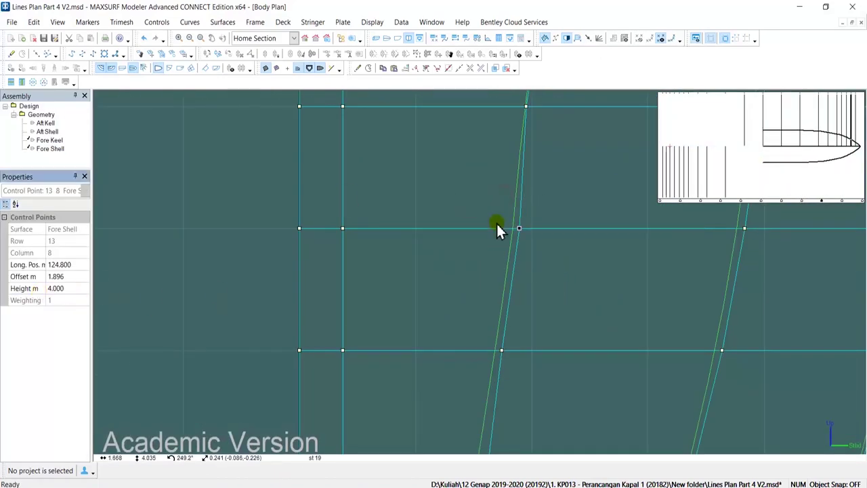
Continue fairing column 8 below row 13 by pulling its control points inboard, and undo the last nudge
{"action": "left_click_drag", "start_coordinate": [520, 228], "coordinate": [483, 254]}
{"action": "scroll", "coordinate": [507, 229], "scroll_direction": "down", "scroll_amount": 3}
{"action": "scroll", "coordinate": [504, 254], "scroll_direction": "up", "scroll_amount": 4}
{"action": "scroll", "coordinate": [483, 252], "scroll_direction": "down", "scroll_amount": 4}
{"action": "left_click_drag", "start_coordinate": [479, 323], "coordinate": [503, 354]}
{"action": "left_click_drag", "start_coordinate": [488, 349], "coordinate": [473, 349]}
{"action": "scroll", "coordinate": [473, 349], "scroll_direction": "down", "scroll_amount": 3}
{"action": "scroll", "coordinate": [457, 403], "scroll_direction": "up", "scroll_amount": 4}
{"action": "mouse_move", "coordinate": [506, 274]}
{"action": "left_mouse_down"}
{"action": "mouse_move", "coordinate": [521, 324]}
{"action": "mouse_move", "coordinate": [503, 274]}
{"action": "left_mouse_up"}
{"action": "key", "text": "ctrl+z"}
{"action": "scroll", "coordinate": [472, 353], "scroll_direction": "up", "scroll_amount": 2}
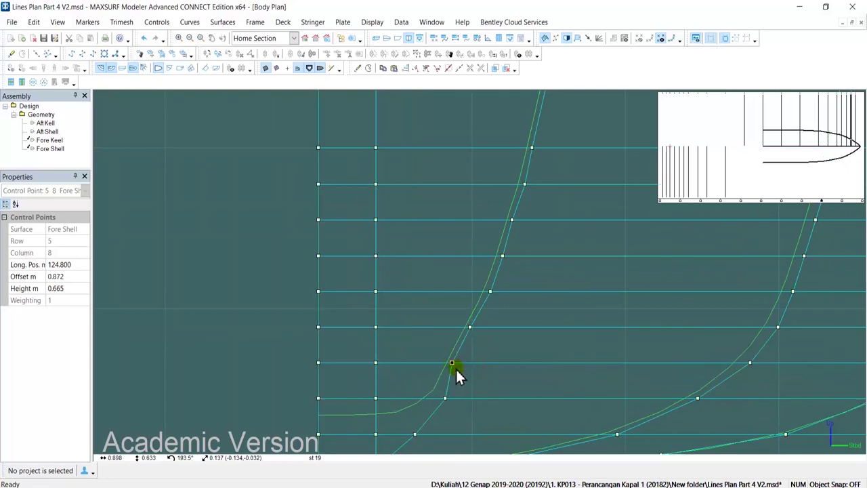
Fair the bilge of column 8 around row 5 by shifting its control points sideways into a smoother curve
{"action": "scroll", "coordinate": [452, 363], "scroll_direction": "down", "scroll_amount": 3}
{"action": "scroll", "coordinate": [427, 403], "scroll_direction": "up", "scroll_amount": 4}
{"action": "left_click", "coordinate": [513, 292]}
{"action": "left_click_drag", "start_coordinate": [449, 357], "coordinate": [443, 358]}
{"action": "scroll", "coordinate": [518, 301], "scroll_direction": "down", "scroll_amount": 3}
{"action": "middle_click_drag", "start_coordinate": [522, 298], "coordinate": [477, 406]}
{"action": "scroll", "coordinate": [476, 406], "scroll_direction": "up", "scroll_amount": 3}
{"action": "mouse_move", "coordinate": [497, 282]}
{"action": "left_mouse_down"}
{"action": "mouse_move", "coordinate": [515, 299]}
{"action": "mouse_move", "coordinate": [504, 292]}
{"action": "left_mouse_up"}
{"action": "left_click_drag", "start_coordinate": [531, 213], "coordinate": [535, 213]}
Shift the row 12 control point of column 8 slightly inboard to smooth the section's side
{"action": "middle_click_drag", "start_coordinate": [552, 202], "coordinate": [525, 325]}
{"action": "scroll", "coordinate": [524, 325], "scroll_direction": "down", "scroll_amount": 4}
{"action": "scroll", "coordinate": [534, 208], "scroll_direction": "up", "scroll_amount": 2}
{"action": "middle_click_drag", "start_coordinate": [534, 207], "coordinate": [533, 283]}
{"action": "left_click_drag", "start_coordinate": [534, 283], "coordinate": [532, 283]}
{"action": "scroll", "coordinate": [531, 283], "scroll_direction": "down", "scroll_amount": 3}
{"action": "middle_click_drag", "start_coordinate": [556, 259], "coordinate": [525, 304]}
{"action": "scroll", "coordinate": [528, 301], "scroll_direction": "down", "scroll_amount": 4}
{"action": "scroll", "coordinate": [565, 273], "scroll_direction": "up", "scroll_amount": 5}
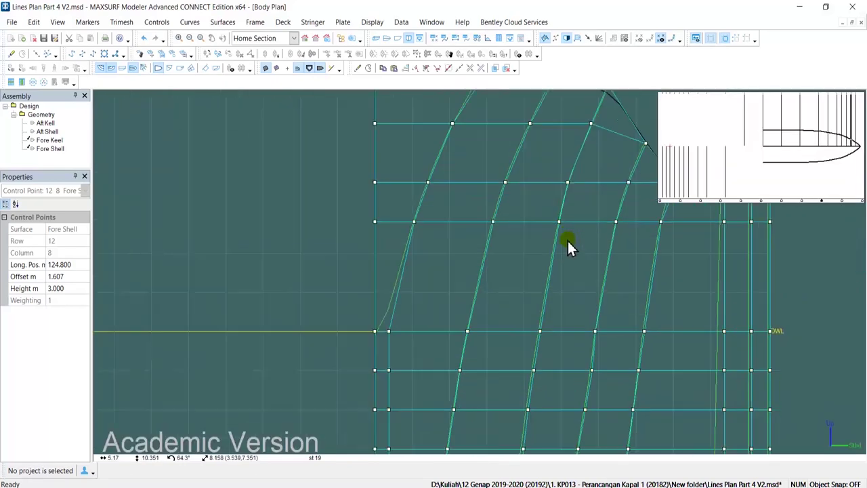
Pull the column 7 control points below the waterline slightly inboard, working downward
{"action": "left_click", "coordinate": [548, 238]}
{"action": "scroll", "coordinate": [547, 238], "scroll_direction": "down", "scroll_amount": 1}
{"action": "scroll", "coordinate": [526, 362], "scroll_direction": "up", "scroll_amount": 5}
{"action": "left_click_drag", "start_coordinate": [525, 323], "coordinate": [549, 324]}
{"action": "scroll", "coordinate": [548, 325], "scroll_direction": "down", "scroll_amount": 5}
{"action": "middle_click_drag", "start_coordinate": [544, 424], "coordinate": [579, 237]}
{"action": "scroll", "coordinate": [579, 237], "scroll_direction": "up", "scroll_amount": 1}
{"action": "left_click", "coordinate": [578, 237]}
{"action": "scroll", "coordinate": [589, 245], "scroll_direction": "up", "scroll_amount": 2}
{"action": "left_click", "coordinate": [592, 207]}
{"action": "left_click_drag", "start_coordinate": [567, 231], "coordinate": [558, 231]}
{"action": "scroll", "coordinate": [551, 254], "scroll_direction": "down", "scroll_amount": 5}
{"action": "middle_click_drag", "start_coordinate": [536, 361], "coordinate": [549, 266]}
{"action": "left_click_drag", "start_coordinate": [549, 265], "coordinate": [545, 266]}
{"action": "left_click_drag", "start_coordinate": [543, 320], "coordinate": [539, 320]}
Move the next lower side control points of column 7 inboard, row by row, to extend the curve towards the bilge
{"action": "middle_click_drag", "start_coordinate": [535, 375], "coordinate": [549, 277]}
{"action": "scroll", "coordinate": [550, 277], "scroll_direction": "up", "scroll_amount": 3}
{"action": "left_click_drag", "start_coordinate": [549, 277], "coordinate": [543, 277]}
{"action": "middle_click_drag", "start_coordinate": [535, 338], "coordinate": [548, 247]}
{"action": "scroll", "coordinate": [548, 246], "scroll_direction": "up", "scroll_amount": 1}
{"action": "left_click_drag", "start_coordinate": [549, 260], "coordinate": [540, 259]}
{"action": "middle_click_drag", "start_coordinate": [528, 341], "coordinate": [554, 244]}
{"action": "scroll", "coordinate": [554, 245], "scroll_direction": "up", "scroll_amount": 1}
{"action": "left_click_drag", "start_coordinate": [557, 245], "coordinate": [540, 247]}
Bring the upper bilge control points of column 7 inboard to soften the turn of the section
{"action": "left_click", "coordinate": [550, 276]}
{"action": "left_click_drag", "start_coordinate": [550, 276], "coordinate": [522, 303]}
{"action": "middle_click_drag", "start_coordinate": [529, 334], "coordinate": [565, 264]}
{"action": "scroll", "coordinate": [566, 265], "scroll_direction": "up", "scroll_amount": 1}
{"action": "left_click_drag", "start_coordinate": [571, 261], "coordinate": [566, 263]}
{"action": "middle_click_drag", "start_coordinate": [537, 354], "coordinate": [605, 246]}
Pull the lower bilge control points of column 7 well inboard, ending with the row 2 point near the baseline
{"action": "left_click_drag", "start_coordinate": [604, 246], "coordinate": [563, 241]}
{"action": "left_click_drag", "start_coordinate": [566, 292], "coordinate": [525, 289]}
{"action": "left_click_drag", "start_coordinate": [499, 337], "coordinate": [459, 337]}
{"action": "middle_click_drag", "start_coordinate": [379, 365], "coordinate": [509, 265]}
{"action": "left_click_drag", "start_coordinate": [526, 284], "coordinate": [488, 283]}
{"action": "scroll", "coordinate": [377, 319], "scroll_direction": "up", "scroll_amount": 2}
{"action": "left_click_drag", "start_coordinate": [409, 307], "coordinate": [335, 308]}
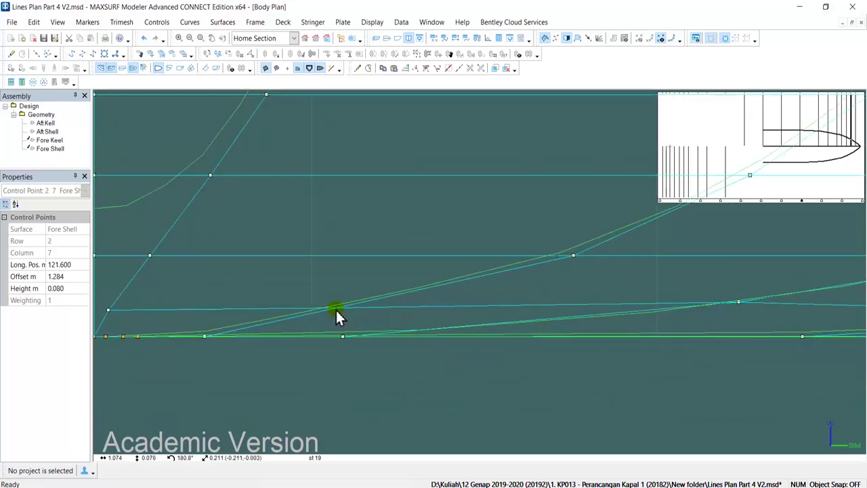
Isolate column 7 in the control net display and adjust its lowest control points above the baseline
{"action": "middle_click_drag", "start_coordinate": [341, 296], "coordinate": [538, 262]}
{"action": "scroll", "coordinate": [538, 262], "scroll_direction": "up", "scroll_amount": 1}
{"action": "left_click", "coordinate": [547, 38]}
{"action": "scroll", "coordinate": [397, 309], "scroll_direction": "down", "scroll_amount": 4}
{"action": "scroll", "coordinate": [398, 308], "scroll_direction": "up", "scroll_amount": 5}
{"action": "left_click_drag", "start_coordinate": [392, 285], "coordinate": [392, 266]}
{"action": "scroll", "coordinate": [393, 267], "scroll_direction": "down", "scroll_amount": 2}
{"action": "scroll", "coordinate": [496, 256], "scroll_direction": "up", "scroll_amount": 3}
{"action": "left_click_drag", "start_coordinate": [498, 254], "coordinate": [491, 246]}
{"action": "scroll", "coordinate": [456, 296], "scroll_direction": "down", "scroll_amount": 2}
{"action": "middle_click_drag", "start_coordinate": [748, 218], "coordinate": [629, 304]}
{"action": "left_click_drag", "start_coordinate": [630, 304], "coordinate": [594, 301]}
Shift the bilge control points of column 7 further inboard from row 4 upward to round the curve evenly
{"action": "middle_click_drag", "start_coordinate": [821, 215], "coordinate": [693, 332]}
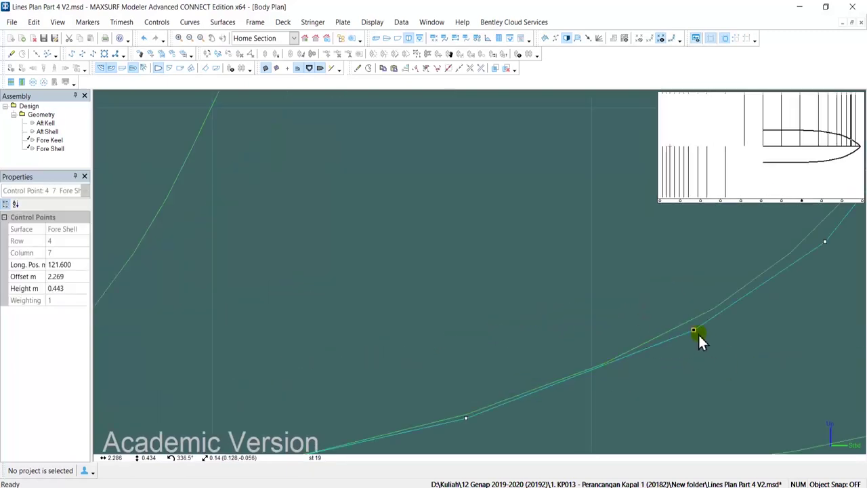
{"action": "left_click_drag", "start_coordinate": [695, 332], "coordinate": [667, 330]}
{"action": "scroll", "coordinate": [668, 335], "scroll_direction": "down", "scroll_amount": 2}
{"action": "middle_click_drag", "start_coordinate": [770, 274], "coordinate": [695, 334]}
{"action": "left_click_drag", "start_coordinate": [696, 334], "coordinate": [674, 334]}
{"action": "middle_click_drag", "start_coordinate": [774, 218], "coordinate": [698, 307]}
{"action": "left_click_drag", "start_coordinate": [697, 306], "coordinate": [683, 306]}
{"action": "middle_click_drag", "start_coordinate": [721, 248], "coordinate": [688, 320]}
{"action": "left_click_drag", "start_coordinate": [688, 320], "coordinate": [676, 320]}
{"action": "left_click_drag", "start_coordinate": [691, 246], "coordinate": [743, 290]}
{"action": "left_click_drag", "start_coordinate": [707, 261], "coordinate": [699, 261]}
Align the side control points of column 7 slightly inboard up through row 11 and just above it
{"action": "scroll", "coordinate": [709, 318], "scroll_direction": "down", "scroll_amount": 1}
{"action": "middle_click_drag", "start_coordinate": [721, 214], "coordinate": [587, 314]}
{"action": "left_click", "coordinate": [587, 314]}
{"action": "scroll", "coordinate": [607, 327], "scroll_direction": "up", "scroll_amount": 3}
{"action": "left_click_drag", "start_coordinate": [608, 327], "coordinate": [603, 328]}
{"action": "middle_click_drag", "start_coordinate": [649, 190], "coordinate": [609, 325]}
{"action": "left_click_drag", "start_coordinate": [607, 325], "coordinate": [590, 325]}
{"action": "middle_click_drag", "start_coordinate": [559, 383], "coordinate": [559, 277]}
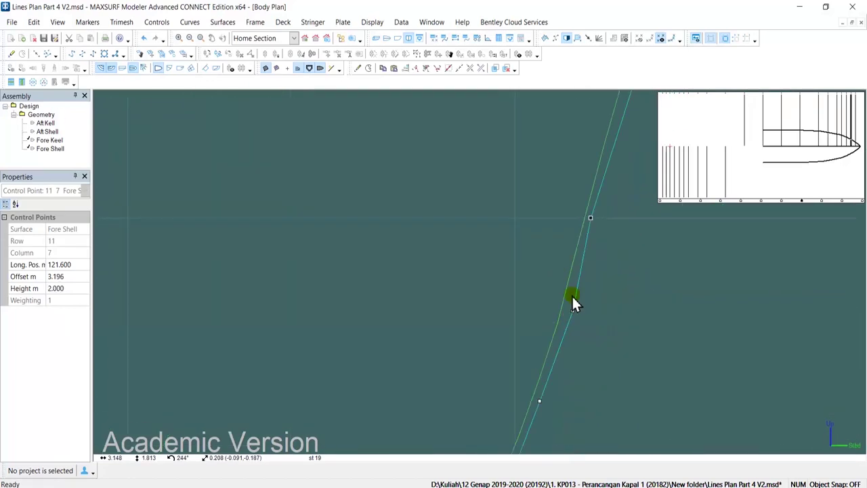
{"action": "left_click", "coordinate": [573, 328]}
{"action": "scroll", "coordinate": [573, 328], "scroll_direction": "down", "scroll_amount": 4}
{"action": "left_click_drag", "start_coordinate": [600, 239], "coordinate": [596, 238]}
{"action": "left_click", "coordinate": [633, 218]}
Review the whole column 7 section, then switch to Foxit Reader to compare it with the bow sections in Contoh Lines Plan.pdf
{"action": "scroll", "coordinate": [632, 218], "scroll_direction": "down", "scroll_amount": 2}
{"action": "middle_click_drag", "start_coordinate": [599, 231], "coordinate": [520, 239]}
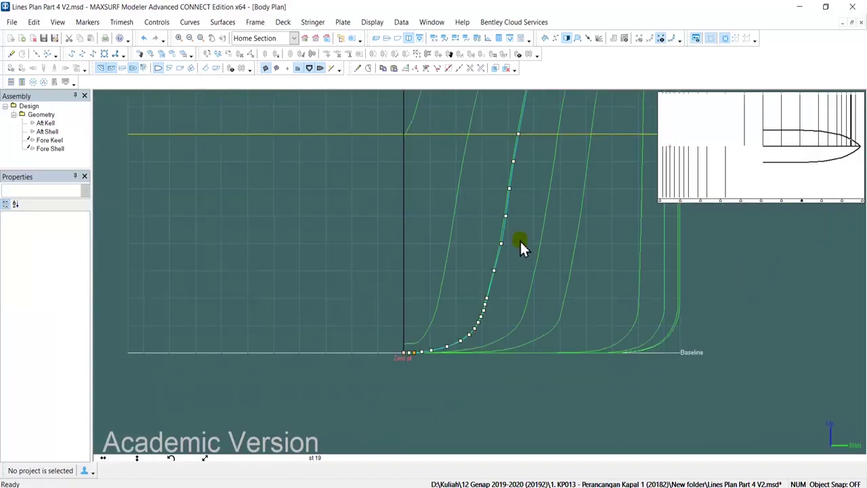
{"action": "left_click", "coordinate": [600, 486]}
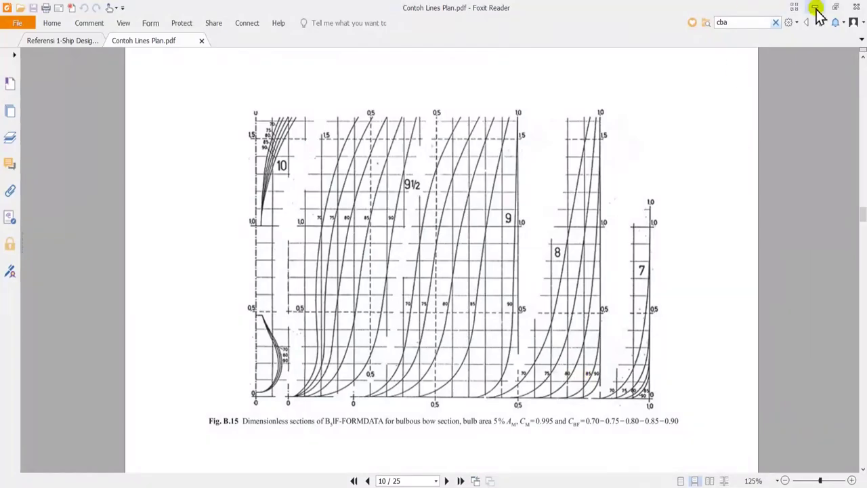
Switch back to MAXSURF and shift the upper side control points of column 4 slightly inboard in the body plan
{"action": "left_click", "coordinate": [815, 7]}
{"action": "scroll", "coordinate": [485, 204], "scroll_direction": "up", "scroll_amount": 2}
{"action": "middle_click_drag", "start_coordinate": [485, 203], "coordinate": [520, 347]}
{"action": "left_click", "coordinate": [520, 189]}
{"action": "middle_click_drag", "start_coordinate": [522, 192], "coordinate": [545, 236]}
{"action": "left_click_drag", "start_coordinate": [542, 234], "coordinate": [532, 235]}
{"action": "middle_click_drag", "start_coordinate": [531, 376], "coordinate": [523, 278]}
{"action": "mouse_move", "coordinate": [513, 285]}
{"action": "left_mouse_down"}
{"action": "mouse_move", "coordinate": [537, 311]}
{"action": "mouse_move", "coordinate": [505, 300]}
{"action": "left_mouse_up"}
{"action": "scroll", "coordinate": [525, 384], "scroll_direction": "down", "scroll_amount": 1}
Move the lower side control points of column 4 inboard, working down to row 6 at the bilge
{"action": "middle_click_drag", "start_coordinate": [524, 383], "coordinate": [537, 266]}
{"action": "scroll", "coordinate": [536, 266], "scroll_direction": "up", "scroll_amount": 1}
{"action": "left_click_drag", "start_coordinate": [539, 283], "coordinate": [504, 284]}
{"action": "left_click_drag", "start_coordinate": [541, 341], "coordinate": [503, 340]}
{"action": "middle_click_drag", "start_coordinate": [540, 398], "coordinate": [562, 289]}
{"action": "left_click_drag", "start_coordinate": [562, 289], "coordinate": [519, 289]}
{"action": "left_click_drag", "start_coordinate": [562, 346], "coordinate": [519, 347]}
{"action": "scroll", "coordinate": [548, 315], "scroll_direction": "down", "scroll_amount": 1}
{"action": "middle_click_drag", "start_coordinate": [548, 315], "coordinate": [575, 238]}
{"action": "scroll", "coordinate": [589, 183], "scroll_direction": "up", "scroll_amount": 1}
{"action": "left_click_drag", "start_coordinate": [586, 252], "coordinate": [540, 319]}
{"action": "left_click_drag", "start_coordinate": [519, 236], "coordinate": [556, 331]}
Locate column 4 in the plan view and isolate its control points in the maximized body plan
{"action": "left_click", "coordinate": [852, 22]}
{"action": "left_click", "coordinate": [362, 363]}
{"action": "scroll", "coordinate": [358, 366], "scroll_direction": "down", "scroll_amount": 2}
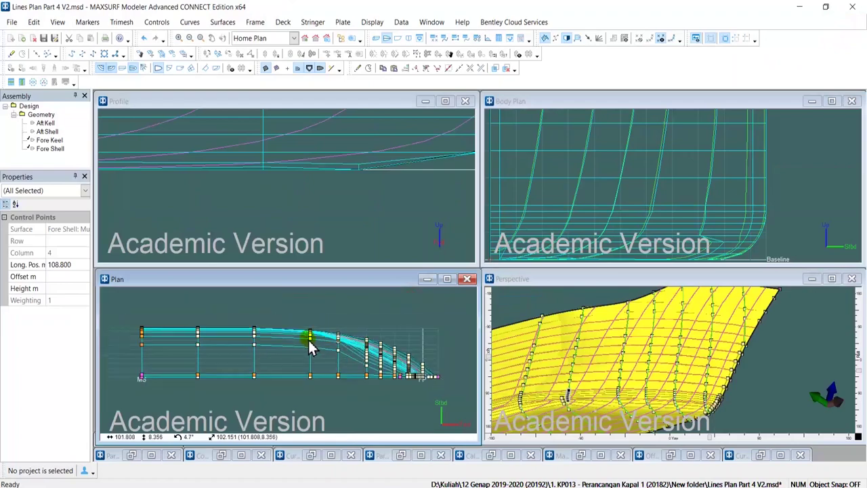
{"action": "left_click", "coordinate": [701, 211]}
{"action": "left_click_drag", "start_coordinate": [697, 180], "coordinate": [722, 241]}
{"action": "left_click", "coordinate": [338, 347]}
{"action": "scroll", "coordinate": [338, 347], "scroll_direction": "up", "scroll_amount": 5}
{"action": "middle_click_drag", "start_coordinate": [336, 347], "coordinate": [390, 388]}
{"action": "left_click", "coordinate": [791, 197]}
{"action": "left_click", "coordinate": [831, 101]}
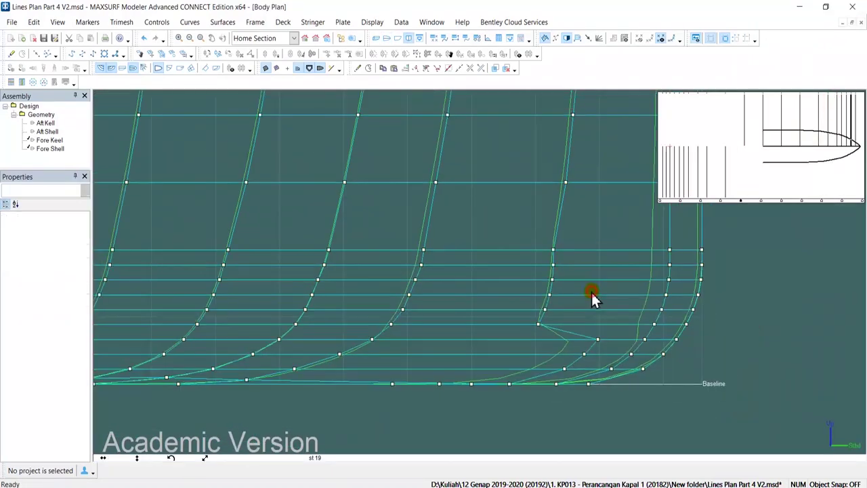
{"action": "left_click", "coordinate": [535, 262]}
{"action": "left_click_drag", "start_coordinate": [438, 270], "coordinate": [497, 202]}
{"action": "left_click", "coordinate": [545, 38]}
{"action": "scroll", "coordinate": [464, 284], "scroll_direction": "up", "scroll_amount": 3}
Shift the lowest bilge control points of column 4 inboard, keeping row 2 slightly above the baseline
{"action": "left_click_drag", "start_coordinate": [508, 299], "coordinate": [405, 300]}
{"action": "middle_click_drag", "start_coordinate": [512, 302], "coordinate": [661, 272]}
{"action": "scroll", "coordinate": [661, 272], "scroll_direction": "down", "scroll_amount": 2}
{"action": "left_click", "coordinate": [448, 287]}
{"action": "left_click_drag", "start_coordinate": [448, 287], "coordinate": [308, 287]}
{"action": "left_click", "coordinate": [584, 280]}
{"action": "left_click", "coordinate": [587, 287]}
{"action": "left_click_drag", "start_coordinate": [591, 287], "coordinate": [394, 296]}
{"action": "scroll", "coordinate": [386, 285], "scroll_direction": "up", "scroll_amount": 5}
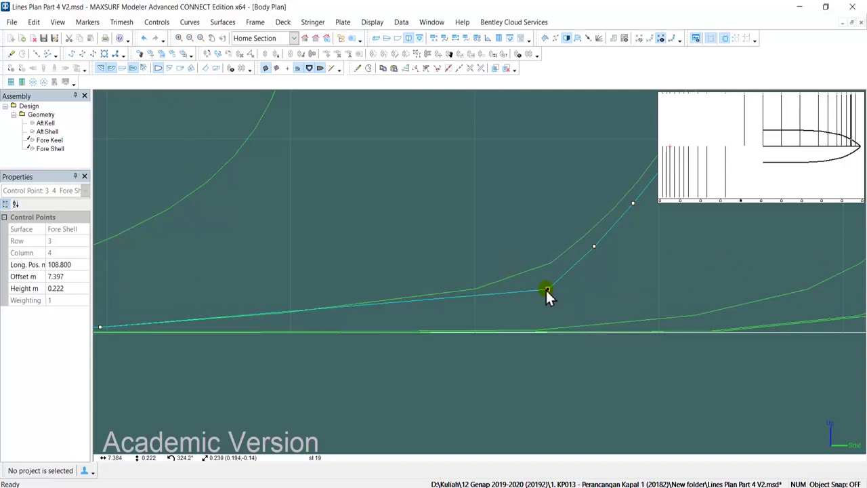
{"action": "left_click_drag", "start_coordinate": [546, 292], "coordinate": [404, 285]}
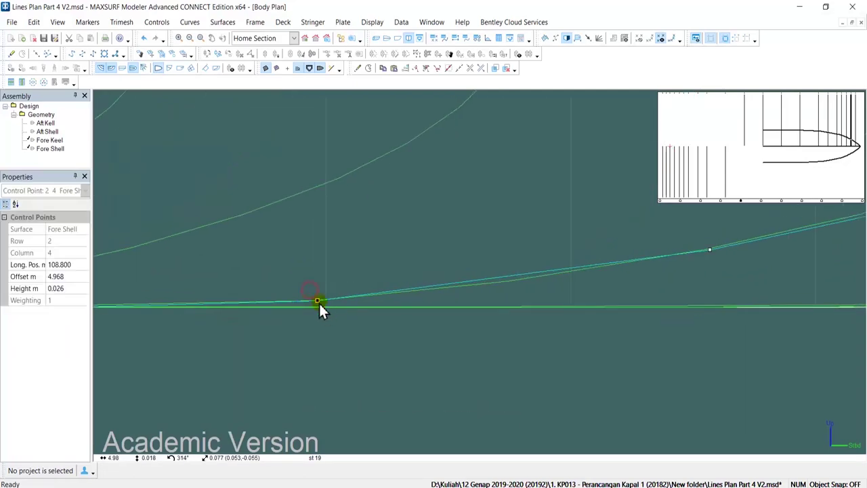
{"action": "left_click_drag", "start_coordinate": [442, 309], "coordinate": [439, 312]}
Adjust the row 3 to 5 control points of column 4 inboard to smooth the lower bilge curve
{"action": "scroll", "coordinate": [482, 302], "scroll_direction": "up", "scroll_amount": 4}
{"action": "left_click", "coordinate": [487, 262]}
{"action": "left_click", "coordinate": [501, 286]}
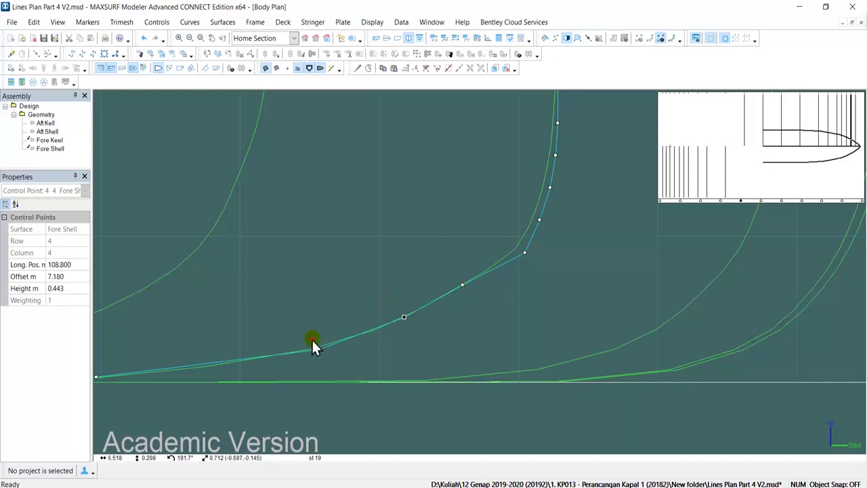
{"action": "left_click_drag", "start_coordinate": [294, 345], "coordinate": [293, 346]}
{"action": "middle_click_drag", "start_coordinate": [382, 343], "coordinate": [299, 421]}
{"action": "scroll", "coordinate": [545, 316], "scroll_direction": "down", "scroll_amount": 1}
{"action": "left_click_drag", "start_coordinate": [428, 338], "coordinate": [416, 337]}
{"action": "left_click", "coordinate": [399, 327]}
{"action": "left_click_drag", "start_coordinate": [442, 311], "coordinate": [394, 335]}
{"action": "scroll", "coordinate": [403, 343], "scroll_direction": "up", "scroll_amount": 3}
{"action": "middle_click_drag", "start_coordinate": [314, 409], "coordinate": [376, 299]}
{"action": "left_click_drag", "start_coordinate": [375, 305], "coordinate": [362, 302]}
Refine the bilge curve of column 4 by shifting its row 5 to 8 control points slightly inboard
{"action": "middle_click_drag", "start_coordinate": [195, 377], "coordinate": [353, 283]}
{"action": "left_click", "coordinate": [383, 295]}
{"action": "left_click_drag", "start_coordinate": [383, 295], "coordinate": [375, 295]}
{"action": "middle_click_drag", "start_coordinate": [488, 210], "coordinate": [379, 356]}
{"action": "scroll", "coordinate": [406, 332], "scroll_direction": "down", "scroll_amount": 4}
{"action": "scroll", "coordinate": [454, 299], "scroll_direction": "up", "scroll_amount": 5}
{"action": "left_click_drag", "start_coordinate": [451, 294], "coordinate": [443, 294]}
{"action": "left_click_drag", "start_coordinate": [498, 181], "coordinate": [477, 194]}
{"action": "left_click_drag", "start_coordinate": [436, 259], "coordinate": [463, 324]}
{"action": "mouse_move", "coordinate": [442, 294]}
{"action": "left_mouse_down"}
{"action": "mouse_move", "coordinate": [428, 285]}
{"action": "mouse_move", "coordinate": [431, 292]}
{"action": "left_mouse_up"}
{"action": "middle_click_drag", "start_coordinate": [341, 359], "coordinate": [468, 231]}
{"action": "left_click_drag", "start_coordinate": [467, 231], "coordinate": [513, 285]}
{"action": "left_click_drag", "start_coordinate": [383, 366], "coordinate": [375, 366]}
Align the row 9 and 10 control points of column 4 to blend the bilge into the side
{"action": "scroll", "coordinate": [377, 366], "scroll_direction": "down", "scroll_amount": 4}
{"action": "middle_click_drag", "start_coordinate": [481, 211], "coordinate": [451, 312]}
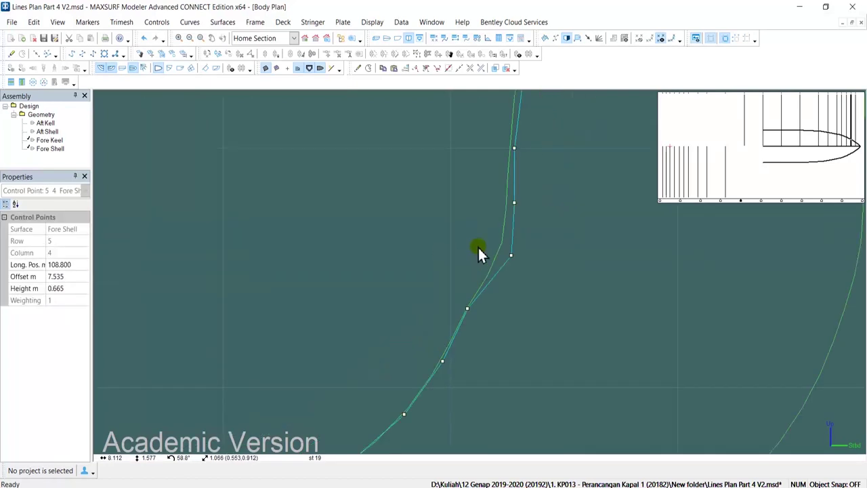
{"action": "scroll", "coordinate": [482, 248], "scroll_direction": "down", "scroll_amount": 1}
{"action": "left_click", "coordinate": [513, 289]}
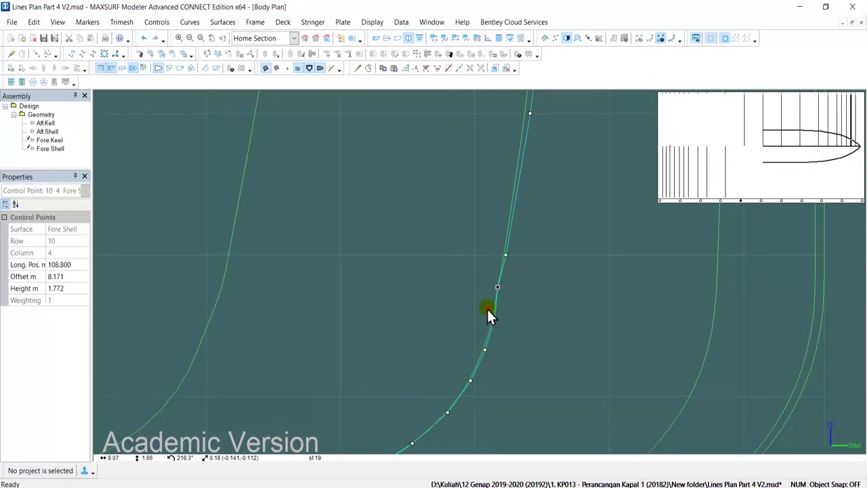
{"action": "scroll", "coordinate": [485, 351], "scroll_direction": "up", "scroll_amount": 1}
{"action": "left_click", "coordinate": [507, 311]}
{"action": "left_click_drag", "start_coordinate": [480, 348], "coordinate": [476, 347]}
{"action": "middle_click_drag", "start_coordinate": [376, 422], "coordinate": [458, 333]}
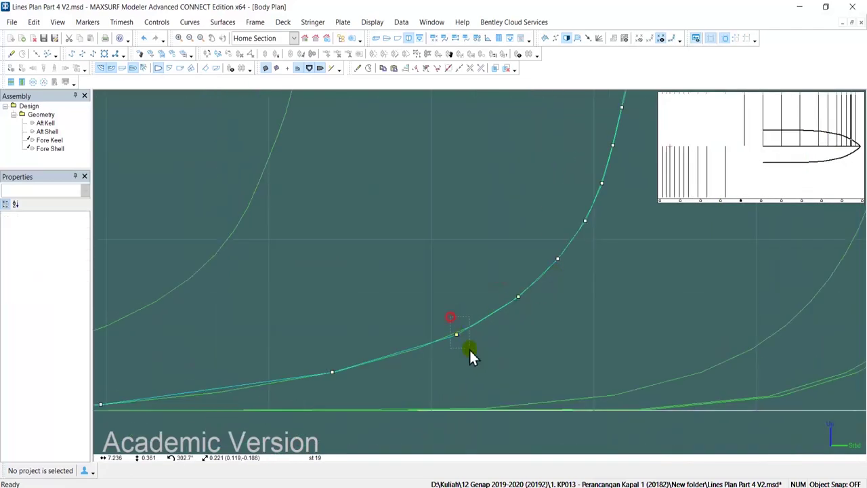
{"action": "scroll", "coordinate": [526, 291], "scroll_direction": "up", "scroll_amount": 3}
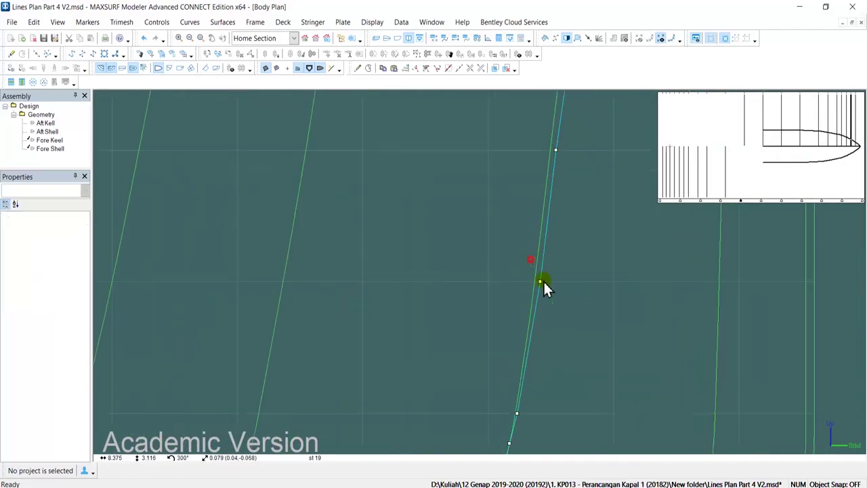
Nudge the control points of column 4 around row 12 slightly inboard to fair the lower side
{"action": "left_click_drag", "start_coordinate": [540, 282], "coordinate": [530, 284]}
{"action": "scroll", "coordinate": [519, 379], "scroll_direction": "up", "scroll_amount": 3}
{"action": "middle_click_drag", "start_coordinate": [518, 407], "coordinate": [524, 294]}
{"action": "left_click_drag", "start_coordinate": [522, 325], "coordinate": [514, 325]}
{"action": "scroll", "coordinate": [515, 369], "scroll_direction": "up", "scroll_amount": 1}
{"action": "left_click_drag", "start_coordinate": [503, 381], "coordinate": [500, 381]}
{"action": "scroll", "coordinate": [499, 367], "scroll_direction": "down", "scroll_amount": 3}
{"action": "middle_click_drag", "start_coordinate": [548, 202], "coordinate": [530, 334]}
{"action": "left_click_drag", "start_coordinate": [524, 242], "coordinate": [512, 235]}
{"action": "scroll", "coordinate": [509, 259], "scroll_direction": "down", "scroll_amount": 2}
{"action": "left_click", "coordinate": [503, 351]}
{"action": "scroll", "coordinate": [503, 292], "scroll_direction": "down", "scroll_amount": 4}
{"action": "left_click", "coordinate": [518, 233]}
Align the upper side control points of column 4 slightly inboard, working up toward the design waterline
{"action": "middle_click_drag", "start_coordinate": [524, 198], "coordinate": [534, 254]}
{"action": "left_click_drag", "start_coordinate": [528, 253], "coordinate": [525, 251]}
{"action": "middle_click_drag", "start_coordinate": [534, 173], "coordinate": [530, 248]}
{"action": "left_click_drag", "start_coordinate": [531, 248], "coordinate": [526, 247]}
{"action": "left_click_drag", "start_coordinate": [526, 122], "coordinate": [539, 139]}
{"action": "scroll", "coordinate": [534, 133], "scroll_direction": "up", "scroll_amount": 3}
{"action": "middle_click_drag", "start_coordinate": [531, 129], "coordinate": [525, 191]}
{"action": "scroll", "coordinate": [534, 205], "scroll_direction": "up", "scroll_amount": 3}
{"action": "left_click_drag", "start_coordinate": [544, 201], "coordinate": [541, 201]}
{"action": "scroll", "coordinate": [539, 202], "scroll_direction": "down", "scroll_amount": 4}
{"action": "middle_click_drag", "start_coordinate": [502, 362], "coordinate": [499, 264]}
{"action": "scroll", "coordinate": [517, 276], "scroll_direction": "up", "scroll_amount": 6}
{"action": "left_click_drag", "start_coordinate": [519, 272], "coordinate": [517, 272]}
Review the whole column 4 section and redisplay the full control net
{"action": "scroll", "coordinate": [510, 264], "scroll_direction": "down", "scroll_amount": 7}
{"action": "left_click", "coordinate": [611, 282]}
{"action": "scroll", "coordinate": [611, 283], "scroll_direction": "down", "scroll_amount": 6}
{"action": "left_click", "coordinate": [611, 282]}
{"action": "left_click", "coordinate": [546, 38]}
Shift the upper control points of column 3 inboard down to row 18, and nudge column 4's row 18 point inboard
{"action": "scroll", "coordinate": [583, 276], "scroll_direction": "up", "scroll_amount": 4}
{"action": "left_click", "coordinate": [583, 269]}
{"action": "scroll", "coordinate": [593, 303], "scroll_direction": "up", "scroll_amount": 5}
{"action": "scroll", "coordinate": [587, 298], "scroll_direction": "up", "scroll_amount": 2}
{"action": "left_click_drag", "start_coordinate": [571, 217], "coordinate": [541, 218]}
{"action": "scroll", "coordinate": [544, 217], "scroll_direction": "down", "scroll_amount": 5}
{"action": "scroll", "coordinate": [556, 163], "scroll_direction": "up", "scroll_amount": 5}
{"action": "left_click_drag", "start_coordinate": [564, 163], "coordinate": [540, 165]}
{"action": "left_click_drag", "start_coordinate": [478, 164], "coordinate": [471, 162]}
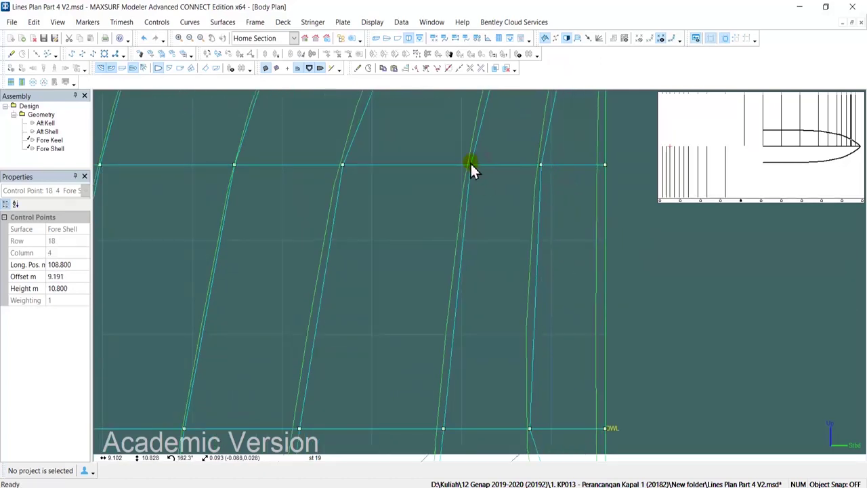
Check column 4's row 17 point and pull column 3's row 16 control point inboard to an offset of about 9.64 m
{"action": "scroll", "coordinate": [461, 167], "scroll_direction": "down", "scroll_amount": 2}
{"action": "middle_click_drag", "start_coordinate": [506, 200], "coordinate": [494, 267]}
{"action": "left_click", "coordinate": [494, 267]}
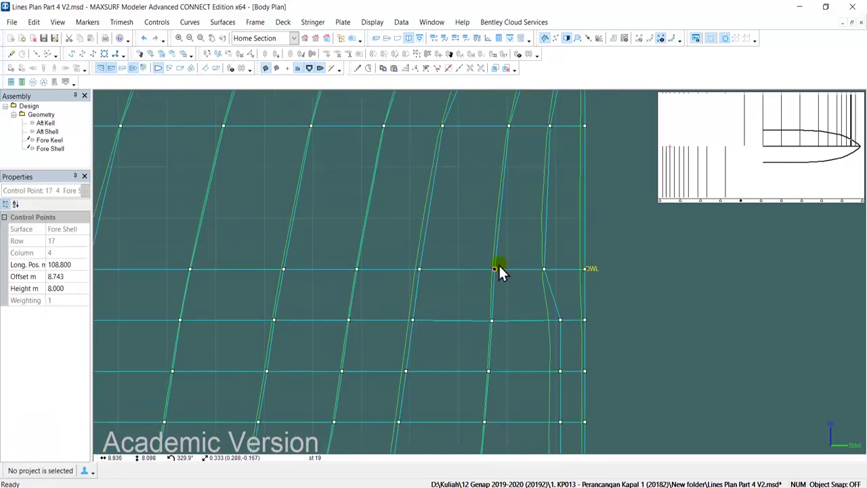
{"action": "middle_click_drag", "start_coordinate": [508, 126], "coordinate": [495, 234]}
{"action": "left_click", "coordinate": [534, 234]}
{"action": "middle_click_drag", "start_coordinate": [531, 377], "coordinate": [525, 276]}
{"action": "left_click", "coordinate": [525, 277]}
{"action": "left_click_drag", "start_coordinate": [541, 326], "coordinate": [519, 328]}
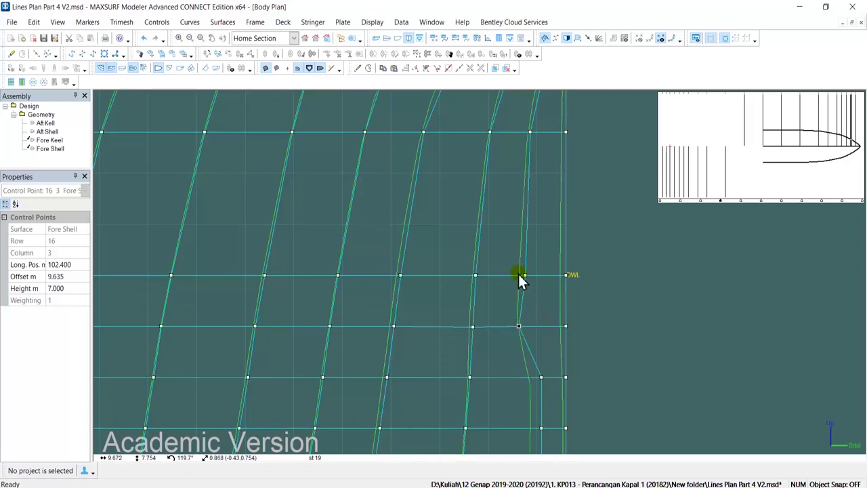
Pull the column 3 side control points just below row 16 inboard to follow the points above
{"action": "middle_click_drag", "start_coordinate": [525, 122], "coordinate": [505, 126]}
{"action": "scroll", "coordinate": [504, 126], "scroll_direction": "up", "scroll_amount": 1}
{"action": "left_click_drag", "start_coordinate": [524, 237], "coordinate": [494, 237]}
{"action": "left_click", "coordinate": [498, 181]}
{"action": "left_click", "coordinate": [482, 167]}
{"action": "left_click", "coordinate": [447, 182]}
{"action": "left_click_drag", "start_coordinate": [498, 181], "coordinate": [491, 183]}
{"action": "left_click_drag", "start_coordinate": [523, 294], "coordinate": [482, 296]}
{"action": "left_click_drag", "start_coordinate": [492, 237], "coordinate": [487, 237]}
{"action": "left_click_drag", "start_coordinate": [497, 325], "coordinate": [481, 350]}
Shift the lower side control points of column 3 inboard, working down to row 8 above the bilge
{"action": "middle_click_drag", "start_coordinate": [486, 334], "coordinate": [505, 184]}
{"action": "left_click_drag", "start_coordinate": [539, 258], "coordinate": [500, 258]}
{"action": "scroll", "coordinate": [532, 300], "scroll_direction": "up", "scroll_amount": 5}
{"action": "scroll", "coordinate": [535, 293], "scroll_direction": "down", "scroll_amount": 3}
{"action": "left_click_drag", "start_coordinate": [531, 294], "coordinate": [456, 360]}
{"action": "left_click", "coordinate": [479, 297]}
{"action": "scroll", "coordinate": [469, 234], "scroll_direction": "up", "scroll_amount": 2}
{"action": "left_click_drag", "start_coordinate": [498, 224], "coordinate": [489, 224]}
{"action": "left_click", "coordinate": [464, 248]}
{"action": "scroll", "coordinate": [433, 278], "scroll_direction": "down", "scroll_amount": 6}
{"action": "middle_click_drag", "start_coordinate": [435, 297], "coordinate": [519, 246]}
{"action": "scroll", "coordinate": [542, 283], "scroll_direction": "up", "scroll_amount": 6}
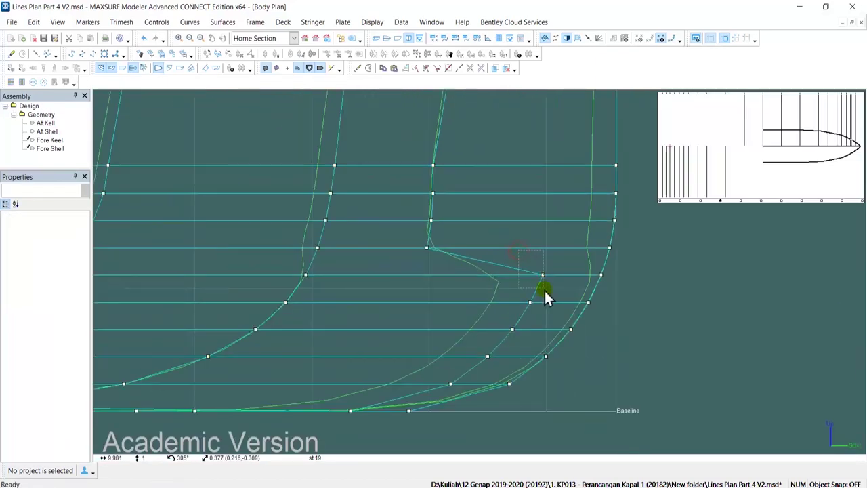
Move three bilge control points of the Fore Shell column at 102.400 m inward to reshape its section
{"action": "left_click_drag", "start_coordinate": [543, 276], "coordinate": [411, 280]}
{"action": "left_click_drag", "start_coordinate": [530, 301], "coordinate": [417, 308]}
{"action": "left_click_drag", "start_coordinate": [513, 330], "coordinate": [408, 329]}
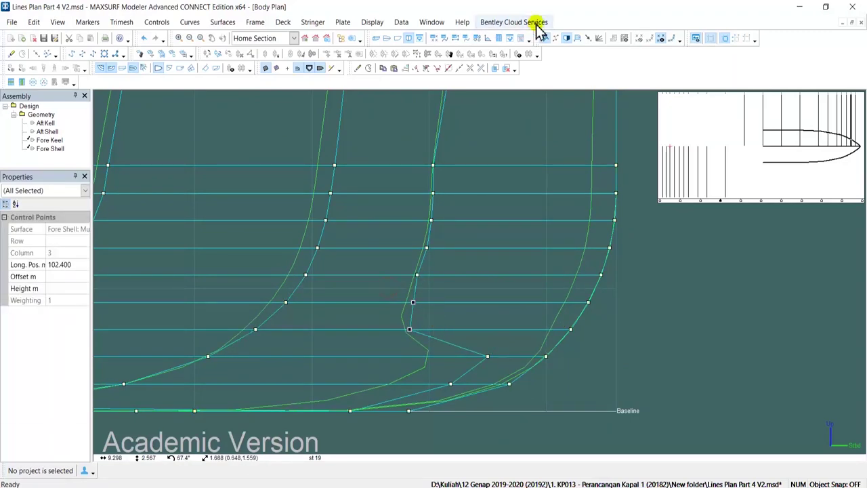
Limit the net display to the 102.400 m column and move its lowest control points inward along the bottom
{"action": "left_click", "coordinate": [544, 38]}
{"action": "left_click", "coordinate": [478, 252]}
{"action": "scroll", "coordinate": [477, 254], "scroll_direction": "down", "scroll_amount": 5}
{"action": "middle_click_drag", "start_coordinate": [422, 271], "coordinate": [593, 265]}
{"action": "left_click_drag", "start_coordinate": [544, 271], "coordinate": [426, 274]}
{"action": "left_click_drag", "start_coordinate": [660, 258], "coordinate": [512, 270]}
{"action": "left_click_drag", "start_coordinate": [727, 254], "coordinate": [610, 260]}
Adjust the height of a bilge control point on the 102.400 m column of the Fore Shell
{"action": "middle_click_drag", "start_coordinate": [512, 294], "coordinate": [396, 331]}
{"action": "scroll", "coordinate": [386, 310], "scroll_direction": "up", "scroll_amount": 5}
{"action": "left_click_drag", "start_coordinate": [417, 303], "coordinate": [419, 291]}
{"action": "scroll", "coordinate": [425, 294], "scroll_direction": "down", "scroll_amount": 8}
{"action": "scroll", "coordinate": [617, 279], "scroll_direction": "up", "scroll_amount": 2}
Bring the protruding row 4 control point inward and even out its neighbouring bilge points by shifting them horizontally
{"action": "left_click", "coordinate": [617, 278]}
{"action": "left_click", "coordinate": [617, 279]}
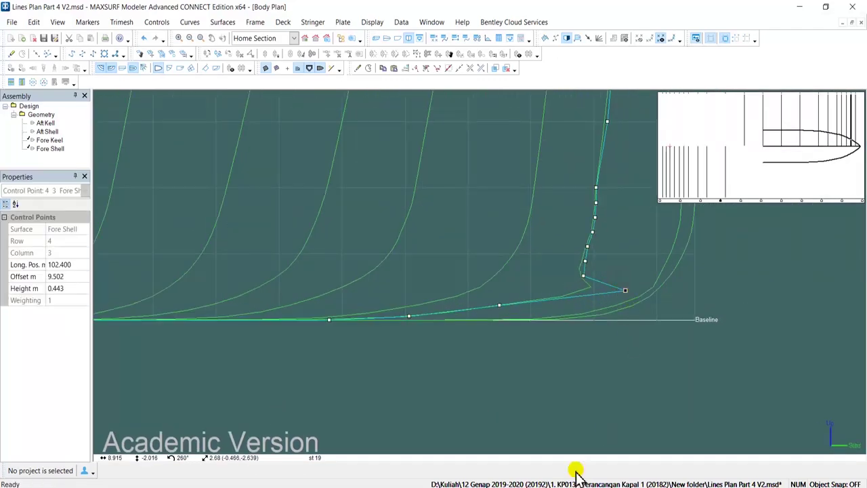
{"action": "scroll", "coordinate": [544, 290], "scroll_direction": "up", "scroll_amount": 1}
{"action": "scroll", "coordinate": [487, 303], "scroll_direction": "up", "scroll_amount": 1}
{"action": "left_click_drag", "start_coordinate": [504, 328], "coordinate": [579, 262]}
{"action": "left_click_drag", "start_coordinate": [545, 298], "coordinate": [540, 298], "text": "shift"}
{"action": "left_click_drag", "start_coordinate": [493, 326], "coordinate": [484, 326], "text": "shift"}
{"action": "left_click_drag", "start_coordinate": [572, 269], "coordinate": [566, 270], "text": "shift"}
{"action": "left_click_drag", "start_coordinate": [540, 298], "coordinate": [532, 298], "text": "shift"}
Shift the lower bilge control points of the 102.400 m section further inward to round the curve
{"action": "middle_click_drag", "start_coordinate": [608, 260], "coordinate": [574, 327]}
{"action": "left_click_drag", "start_coordinate": [561, 308], "coordinate": [550, 308], "text": "shift"}
{"action": "left_click_drag", "start_coordinate": [532, 337], "coordinate": [527, 337], "text": "shift"}
{"action": "left_click", "coordinate": [557, 267]}
{"action": "left_click", "coordinate": [573, 279]}
{"action": "left_click_drag", "start_coordinate": [575, 250], "coordinate": [574, 222], "text": "shift"}
Fine-tune the upper bilge of the 102.400 m section, easing the row 11 control point at 2.000 m height slightly outward
{"action": "middle_click_drag", "start_coordinate": [584, 234], "coordinate": [536, 303]}
{"action": "scroll", "coordinate": [537, 303], "scroll_direction": "up", "scroll_amount": 4}
{"action": "scroll", "coordinate": [513, 249], "scroll_direction": "down", "scroll_amount": 3}
{"action": "left_click_drag", "start_coordinate": [512, 309], "coordinate": [510, 309], "text": "shift"}
{"action": "left_click", "coordinate": [519, 242]}
{"action": "scroll", "coordinate": [522, 242], "scroll_direction": "up", "scroll_amount": 4}
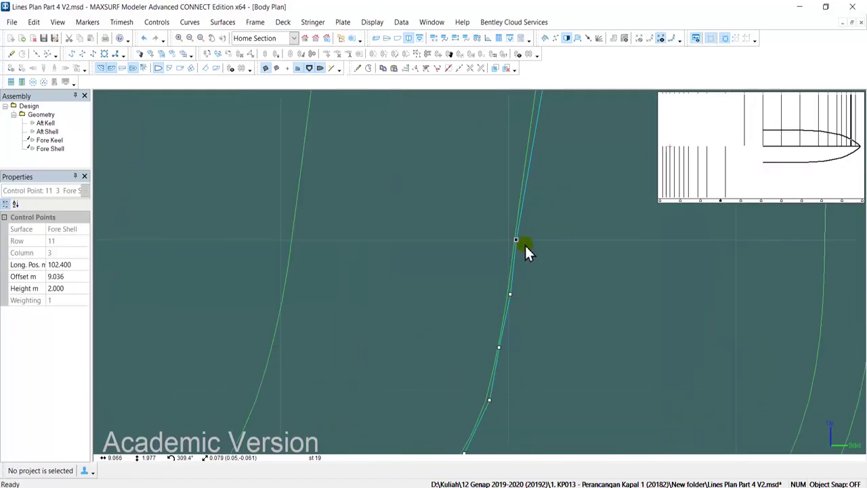
{"action": "left_click_drag", "start_coordinate": [517, 238], "coordinate": [521, 238], "text": "shift"}
Shift the row 7 control point at 1.108 m height slightly inward on the 102.400 m section
{"action": "scroll", "coordinate": [519, 239], "scroll_direction": "down", "scroll_amount": 2}
{"action": "middle_click_drag", "start_coordinate": [500, 369], "coordinate": [504, 256]}
{"action": "scroll", "coordinate": [504, 256], "scroll_direction": "up", "scroll_amount": 1}
{"action": "left_click_drag", "start_coordinate": [488, 292], "coordinate": [482, 294], "text": "shift"}
{"action": "scroll", "coordinate": [481, 301], "scroll_direction": "down", "scroll_amount": 4}
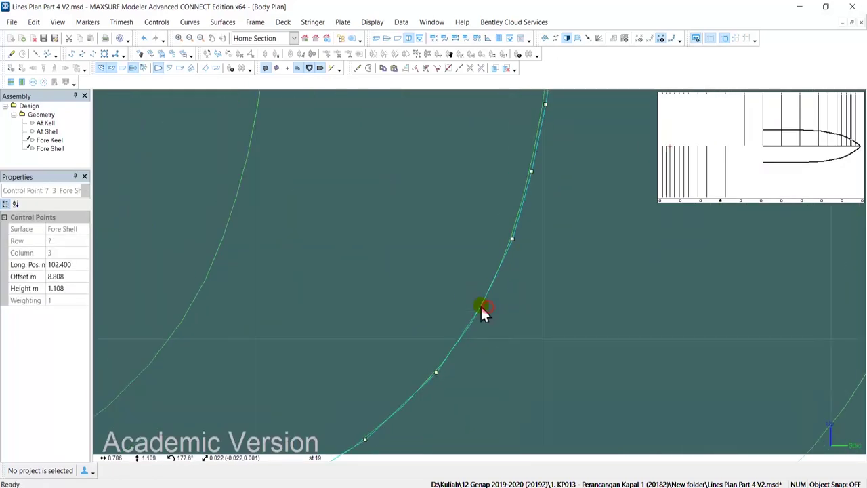
Nudge two more bilge control points horizontally inward so the 102.400 m section curves evenly
{"action": "left_click", "coordinate": [510, 205]}
{"action": "middle_click_drag", "start_coordinate": [516, 119], "coordinate": [502, 217]}
{"action": "left_click_drag", "start_coordinate": [506, 217], "coordinate": [499, 217], "text": "shift"}
{"action": "middle_click_drag", "start_coordinate": [512, 141], "coordinate": [524, 278]}
{"action": "scroll", "coordinate": [525, 277], "scroll_direction": "up", "scroll_amount": 4}
{"action": "left_click_drag", "start_coordinate": [509, 231], "coordinate": [506, 231], "text": "shift"}
{"action": "scroll", "coordinate": [506, 231], "scroll_direction": "down", "scroll_amount": 5}
Fair the rest of the 102.400 m bilge curve, shifting one control point slightly inward and another slightly outward
{"action": "middle_click_drag", "start_coordinate": [515, 192], "coordinate": [490, 273]}
{"action": "scroll", "coordinate": [491, 254], "scroll_direction": "up", "scroll_amount": 4}
{"action": "left_click_drag", "start_coordinate": [483, 239], "coordinate": [477, 239], "text": "shift"}
{"action": "scroll", "coordinate": [480, 239], "scroll_direction": "down", "scroll_amount": 6}
{"action": "middle_click_drag", "start_coordinate": [497, 236], "coordinate": [493, 284]}
{"action": "scroll", "coordinate": [493, 153], "scroll_direction": "up", "scroll_amount": 4}
{"action": "left_click_drag", "start_coordinate": [511, 168], "coordinate": [519, 167], "text": "shift"}
{"action": "scroll", "coordinate": [490, 181], "scroll_direction": "down", "scroll_amount": 4}
Redisplay the full Fore Shell control net and refine individual bilge control points with small horizontal shifts
{"action": "left_click", "coordinate": [545, 39]}
{"action": "scroll", "coordinate": [480, 177], "scroll_direction": "up", "scroll_amount": 5}
{"action": "left_click_drag", "start_coordinate": [448, 172], "coordinate": [486, 172], "text": "shift"}
{"action": "scroll", "coordinate": [487, 172], "scroll_direction": "down", "scroll_amount": 3}
{"action": "scroll", "coordinate": [452, 358], "scroll_direction": "up", "scroll_amount": 1}
{"action": "scroll", "coordinate": [474, 339], "scroll_direction": "up", "scroll_amount": 1}
{"action": "left_click", "coordinate": [459, 284]}
{"action": "scroll", "coordinate": [560, 264], "scroll_direction": "down", "scroll_amount": 3}
{"action": "scroll", "coordinate": [501, 285], "scroll_direction": "up", "scroll_amount": 4}
{"action": "left_click", "coordinate": [505, 292]}
{"action": "left_click_drag", "start_coordinate": [491, 344], "coordinate": [487, 343], "text": "shift"}
{"action": "left_click_drag", "start_coordinate": [503, 290], "coordinate": [499, 289], "text": "shift"}
{"action": "scroll", "coordinate": [543, 290], "scroll_direction": "down", "scroll_amount": 4}
Switch from the Body Plan to the Plan view and move a Fore Shell control point outward from the centreline
{"action": "left_click", "coordinate": [852, 23]}
{"action": "left_click", "coordinate": [398, 318]}
{"action": "scroll", "coordinate": [412, 372], "scroll_direction": "down", "scroll_amount": 3}
{"action": "scroll", "coordinate": [423, 390], "scroll_direction": "up", "scroll_amount": 5}
{"action": "middle_click_drag", "start_coordinate": [228, 370], "coordinate": [339, 386]}
{"action": "left_click", "coordinate": [312, 377]}
{"action": "left_click_drag", "start_coordinate": [311, 376], "coordinate": [312, 354], "text": "shift"}
{"action": "scroll", "coordinate": [298, 357], "scroll_direction": "down", "scroll_amount": 4}
Move a Fore Shell control point on the 108.800 m column toward the centreline in the Plan view
{"action": "middle_click_drag", "start_coordinate": [227, 358], "coordinate": [288, 366]}
{"action": "scroll", "coordinate": [287, 359], "scroll_direction": "up", "scroll_amount": 2}
{"action": "left_click", "coordinate": [282, 336]}
{"action": "left_click", "coordinate": [448, 279]}
{"action": "middle_click_drag", "start_coordinate": [431, 294], "coordinate": [322, 293]}
{"action": "scroll", "coordinate": [322, 293], "scroll_direction": "up", "scroll_amount": 2}
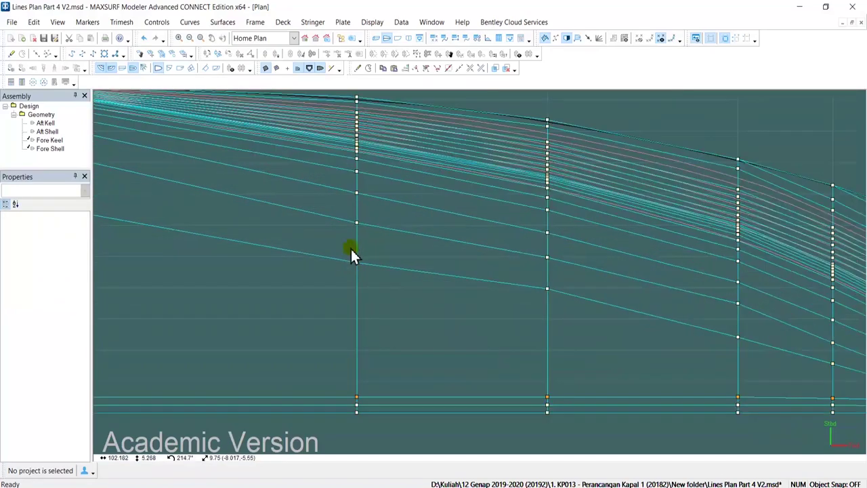
{"action": "left_click", "coordinate": [546, 203]}
{"action": "scroll", "coordinate": [542, 290], "scroll_direction": "up", "scroll_amount": 5}
{"action": "left_click_drag", "start_coordinate": [555, 286], "coordinate": [555, 309], "text": "shift"}
Shift the innermost Fore Shell control points on the 108.800 m column inward to smooth the longitudinal net lines
{"action": "scroll", "coordinate": [556, 312], "scroll_direction": "down", "scroll_amount": 3}
{"action": "scroll", "coordinate": [382, 304], "scroll_direction": "down", "scroll_amount": 1}
{"action": "scroll", "coordinate": [379, 315], "scroll_direction": "up", "scroll_amount": 5}
{"action": "left_click_drag", "start_coordinate": [373, 297], "coordinate": [373, 313], "text": "shift"}
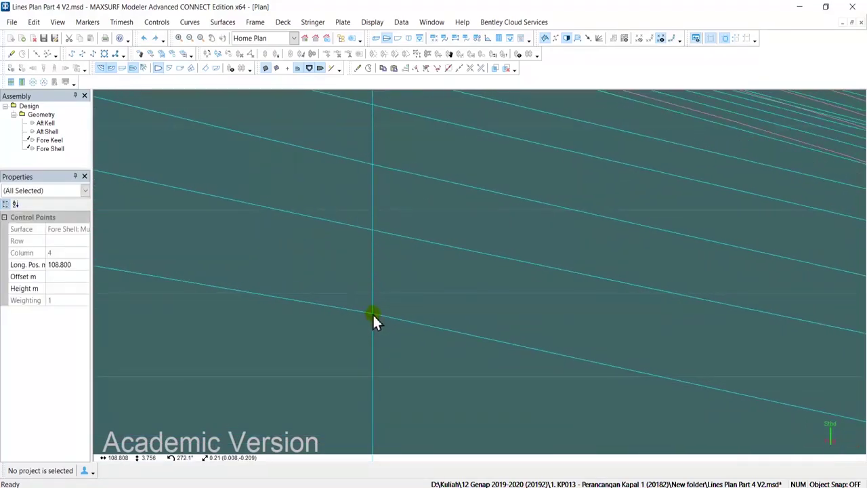
{"action": "scroll", "coordinate": [372, 313], "scroll_direction": "down", "scroll_amount": 5}
{"action": "middle_click_drag", "start_coordinate": [657, 242], "coordinate": [600, 237]}
{"action": "scroll", "coordinate": [433, 193], "scroll_direction": "down", "scroll_amount": 1}
{"action": "middle_click_drag", "start_coordinate": [400, 185], "coordinate": [510, 234]}
Return to a maximized Body Plan and show the Aft Shell and Aft Kell surfaces along with the fore surfaces
{"action": "left_click", "coordinate": [852, 22]}
{"action": "left_click", "coordinate": [832, 101]}
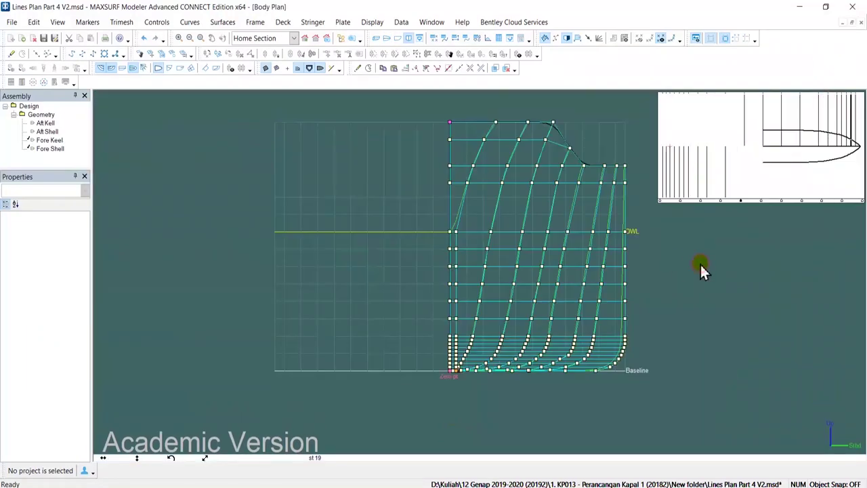
{"action": "left_click", "coordinate": [54, 131]}
{"action": "right_click", "coordinate": [54, 132]}
{"action": "left_click", "coordinate": [77, 188]}
{"action": "left_click", "coordinate": [433, 190]}
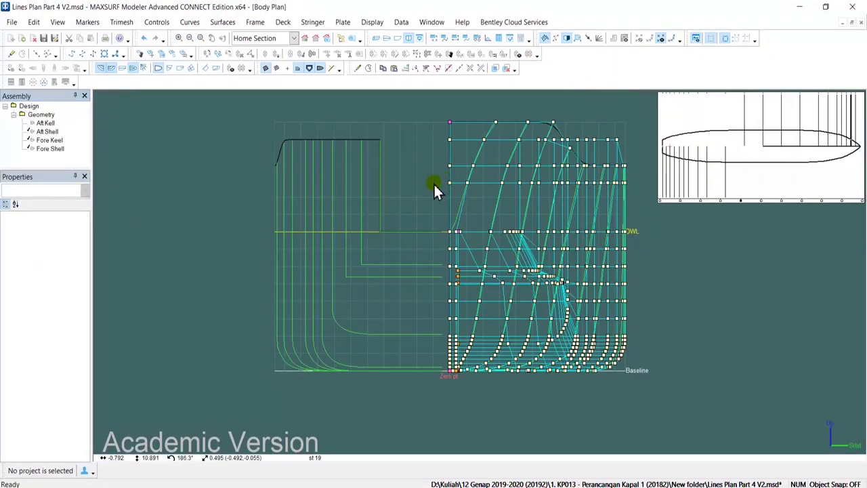
{"action": "right_click", "coordinate": [47, 124]}
{"action": "left_click", "coordinate": [75, 184]}
{"action": "right_click", "coordinate": [57, 141]}
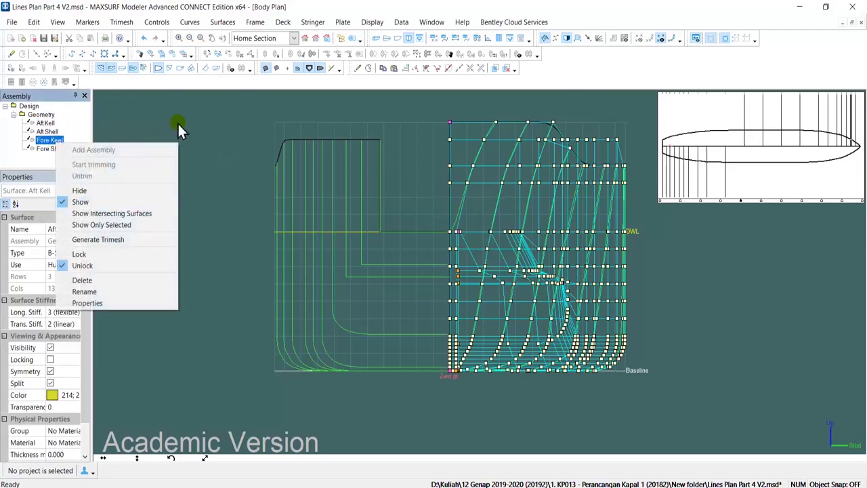
{"action": "left_click", "coordinate": [180, 128]}
{"action": "left_click", "coordinate": [400, 22]}
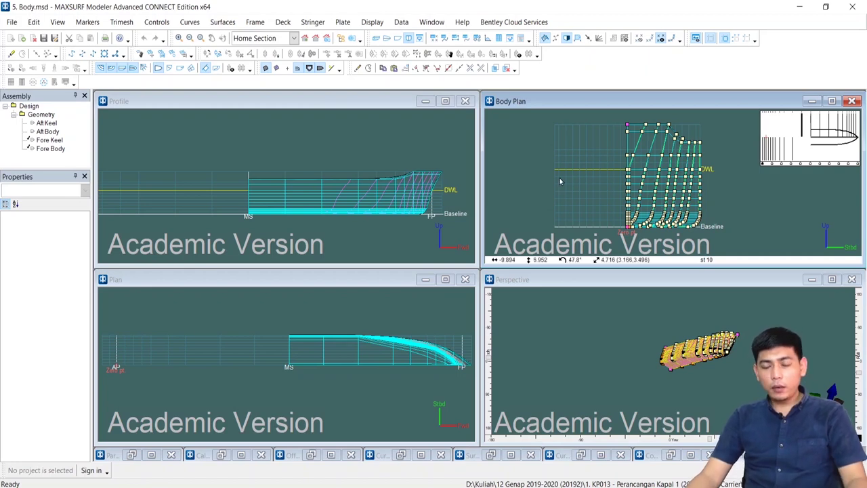
In the Body Plan of 5. Body.msd, hide Fore Keel and Fore Body and show Aft Keel and Aft Body instead
{"action": "left_click", "coordinate": [832, 100]}
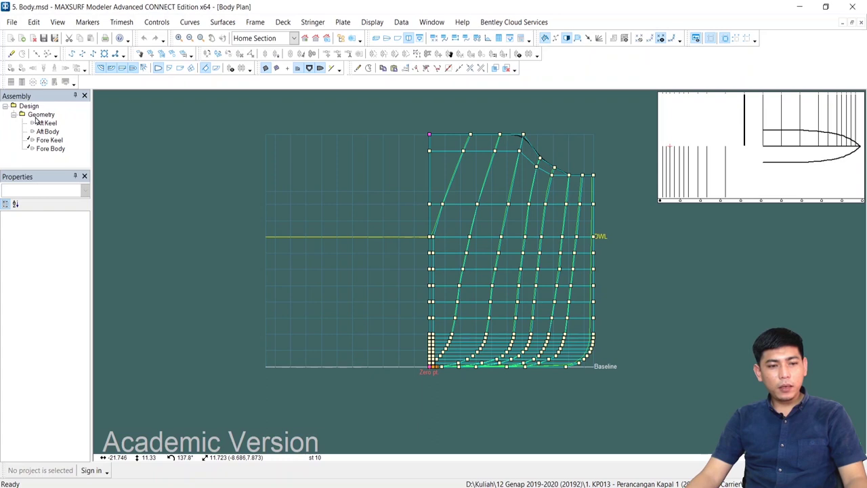
{"action": "left_click", "coordinate": [46, 141]}
{"action": "left_click", "coordinate": [54, 149]}
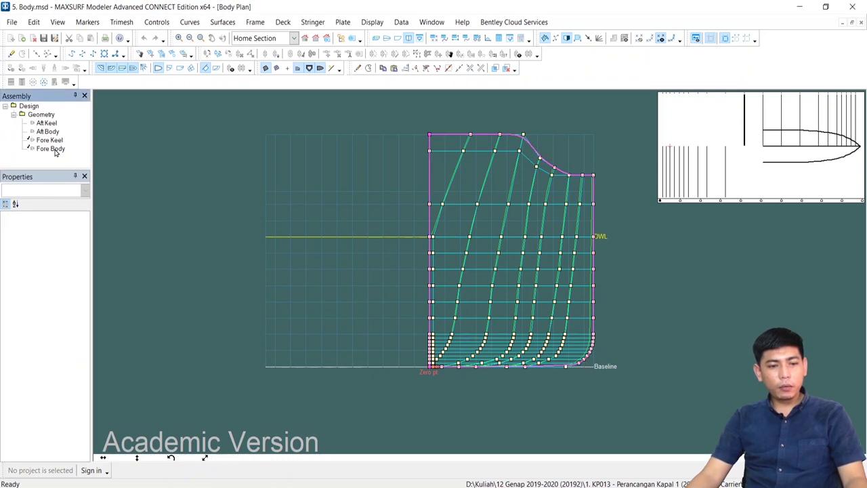
{"action": "left_click", "coordinate": [53, 142]}
{"action": "left_click", "coordinate": [49, 149], "text": "ctrl"}
{"action": "right_click", "coordinate": [49, 147]}
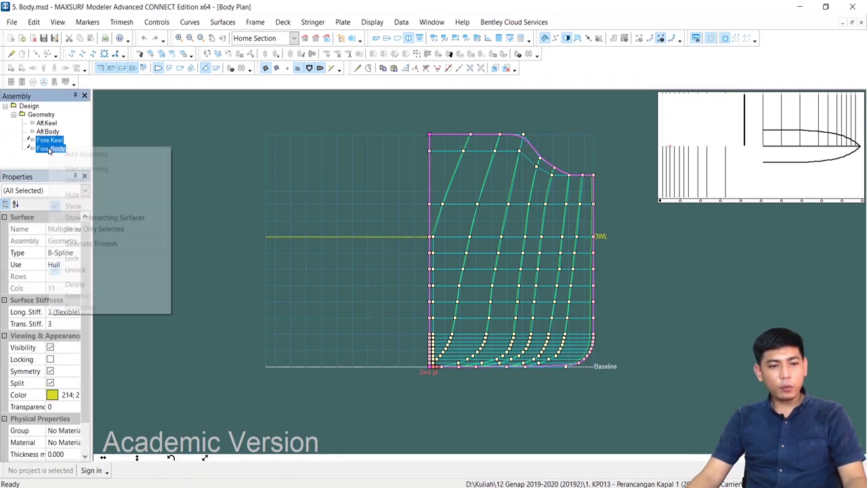
{"action": "left_click", "coordinate": [73, 195]}
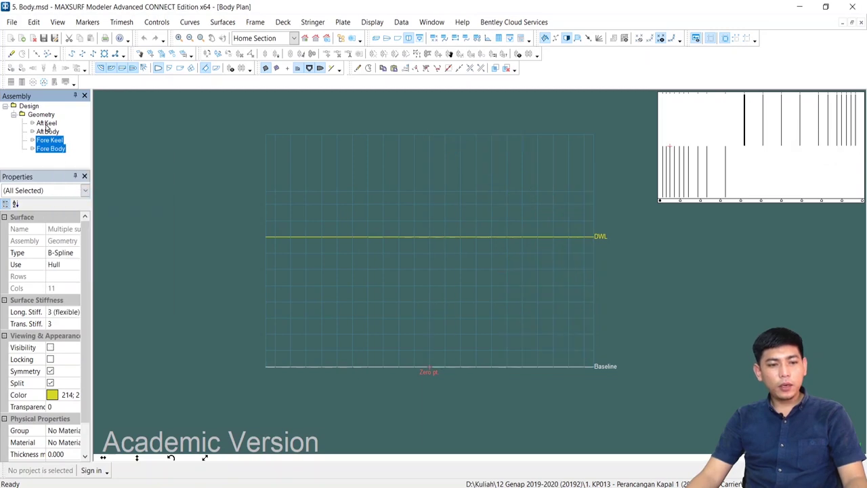
{"action": "left_click", "coordinate": [47, 131], "text": "ctrl"}
{"action": "right_click", "coordinate": [47, 132]}
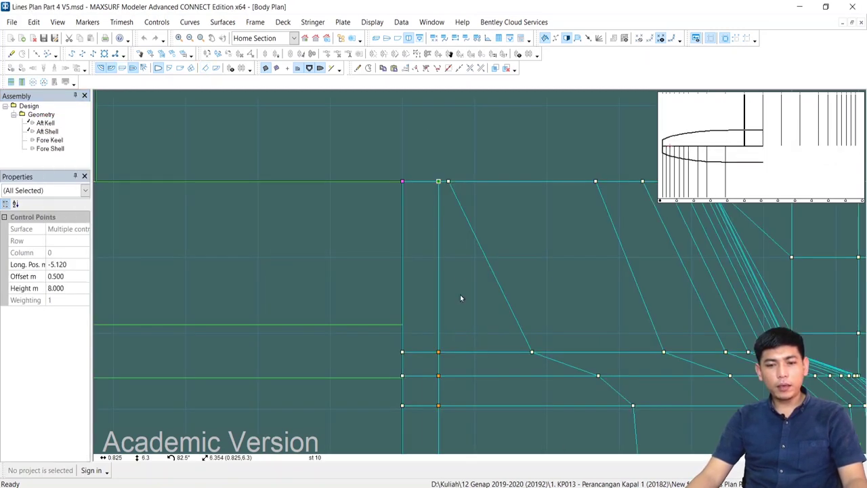
Examine the aft control net around the centreline and waterline in the Body Plan of Lines Plan Part 4 V5.msd
{"action": "scroll", "coordinate": [452, 269], "scroll_direction": "down", "scroll_amount": 5}
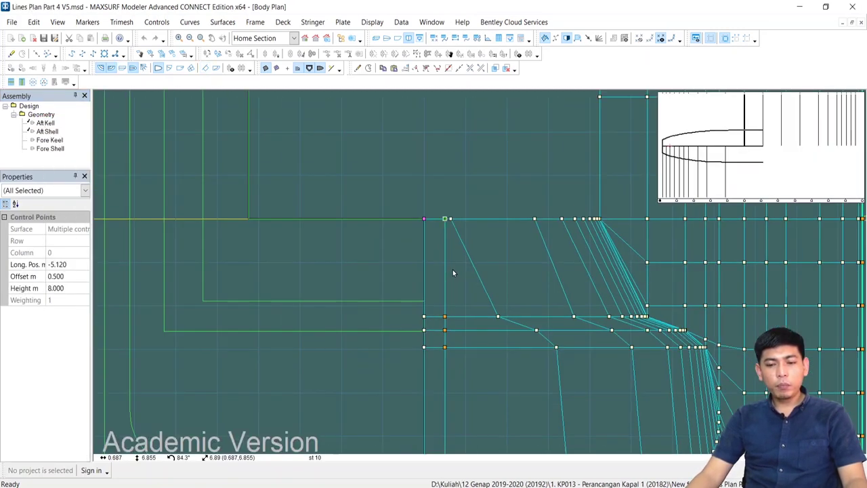
{"action": "scroll", "coordinate": [451, 244], "scroll_direction": "up", "scroll_amount": 3}
{"action": "left_click", "coordinate": [460, 219]}
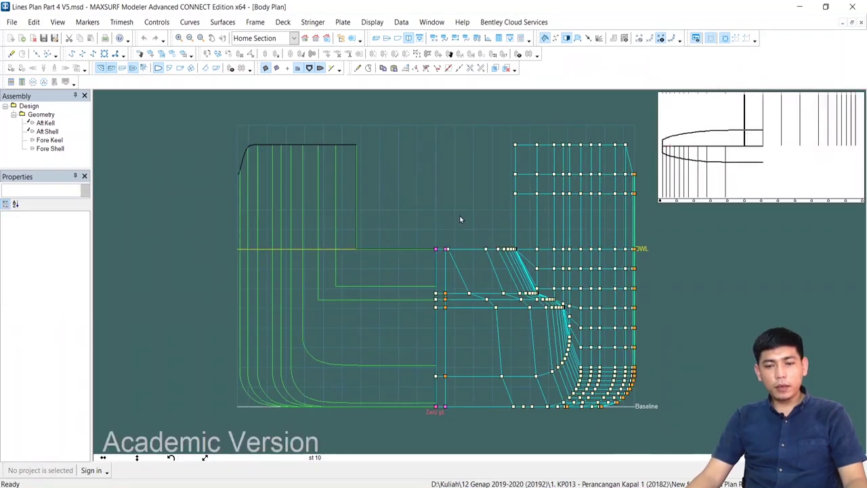
{"action": "middle_click_drag", "start_coordinate": [490, 222], "coordinate": [415, 195]}
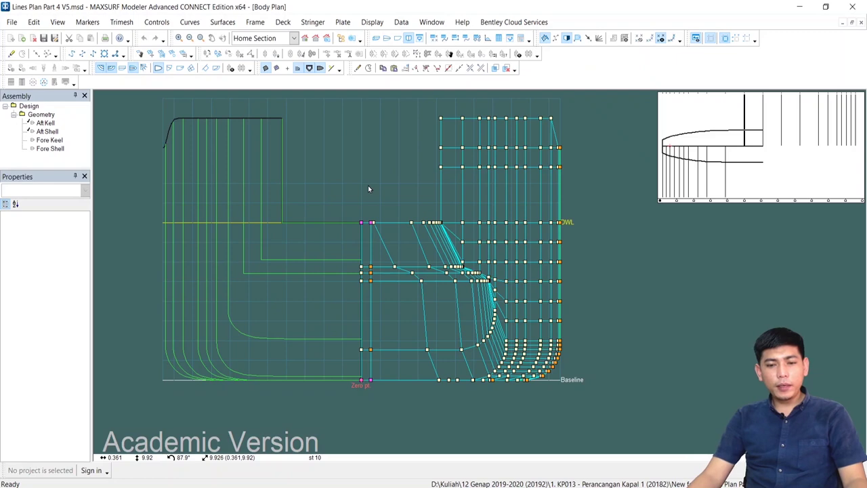
{"action": "scroll", "coordinate": [368, 185], "scroll_direction": "up", "scroll_amount": 1}
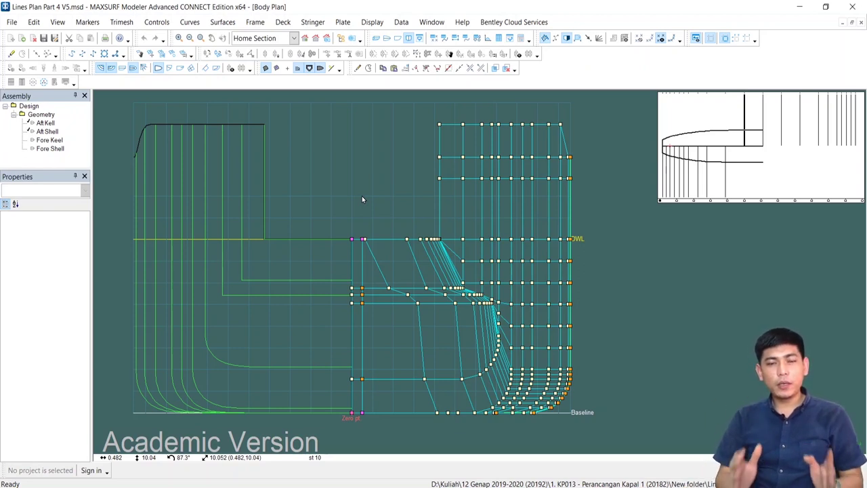
{"action": "left_click", "coordinate": [361, 196]}
{"action": "scroll", "coordinate": [372, 249], "scroll_direction": "up", "scroll_amount": 1}
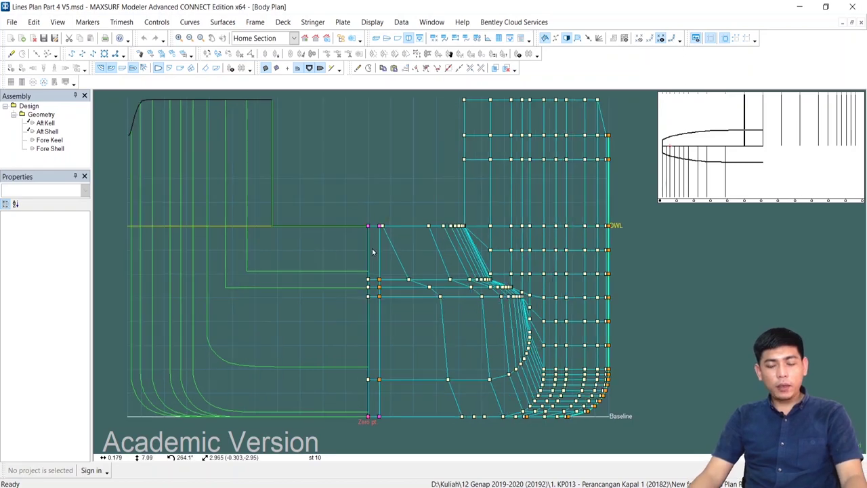
{"action": "scroll", "coordinate": [372, 251], "scroll_direction": "up", "scroll_amount": 6}
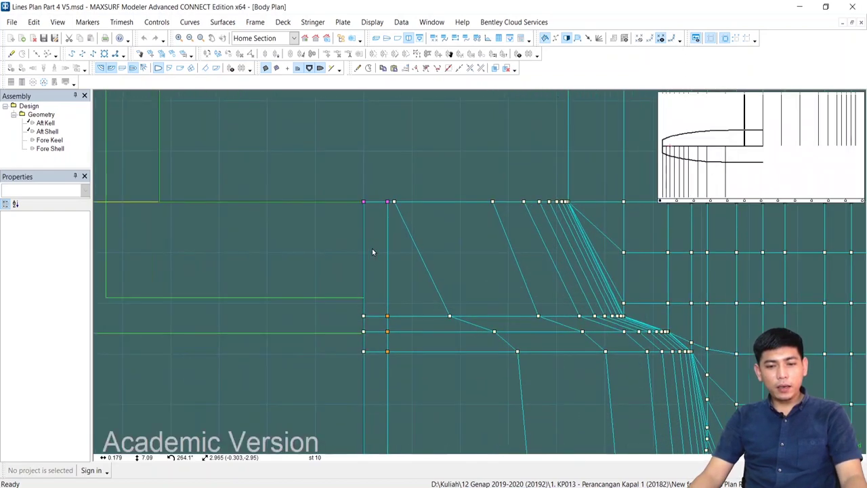
{"action": "scroll", "coordinate": [381, 190], "scroll_direction": "up", "scroll_amount": 1}
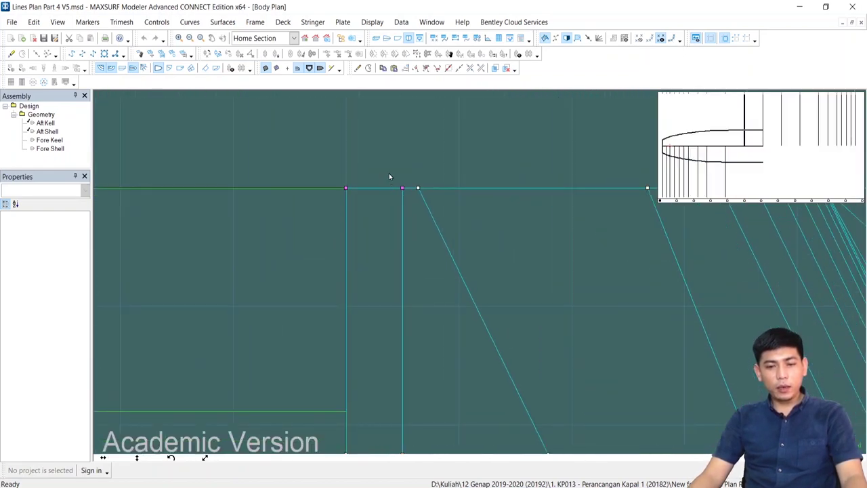
Move the top control point joining Aft Kell and Aft Shell at the waterline inward toward the centreline
{"action": "left_click", "coordinate": [402, 188]}
{"action": "left_click_drag", "start_coordinate": [313, 157], "coordinate": [414, 215]}
{"action": "scroll", "coordinate": [408, 216], "scroll_direction": "down", "scroll_amount": 3}
{"action": "left_click", "coordinate": [390, 197]}
{"action": "scroll", "coordinate": [390, 198], "scroll_direction": "up", "scroll_amount": 2}
{"action": "left_click", "coordinate": [414, 199]}
{"action": "left_click_drag", "start_coordinate": [413, 201], "coordinate": [399, 201]}
Move the bonded Aft Kell and Aft Shell control points below the waterline inward, giving the keel edge a slight taper
{"action": "scroll", "coordinate": [406, 315], "scroll_direction": "down", "scroll_amount": 5}
{"action": "middle_click_drag", "start_coordinate": [406, 317], "coordinate": [426, 222]}
{"action": "scroll", "coordinate": [424, 276], "scroll_direction": "up", "scroll_amount": 3}
{"action": "mouse_move", "coordinate": [423, 274]}
{"action": "left_mouse_down"}
{"action": "mouse_move", "coordinate": [432, 287]}
{"action": "mouse_move", "coordinate": [423, 283]}
{"action": "left_mouse_up"}
{"action": "left_click", "coordinate": [430, 284]}
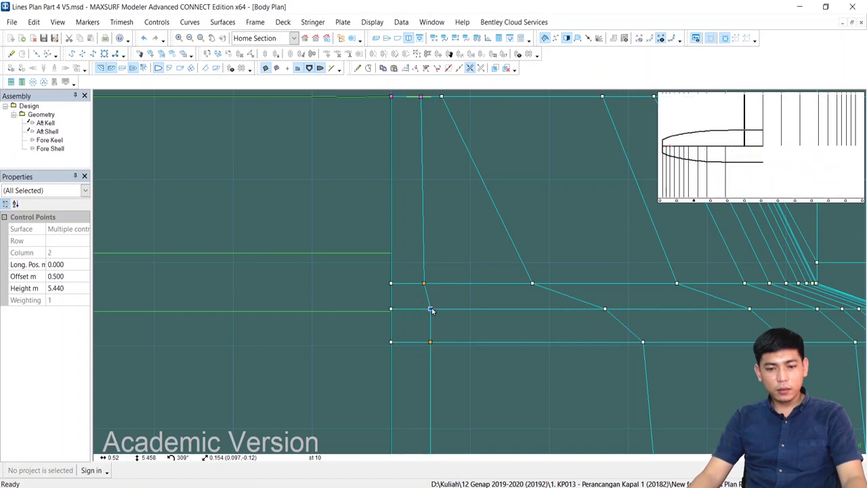
{"action": "left_click", "coordinate": [429, 308]}
{"action": "left_click", "coordinate": [430, 342]}
{"action": "left_click_drag", "start_coordinate": [430, 342], "coordinate": [426, 343]}
{"action": "scroll", "coordinate": [438, 346], "scroll_direction": "down", "scroll_amount": 4}
{"action": "left_click", "coordinate": [447, 352]}
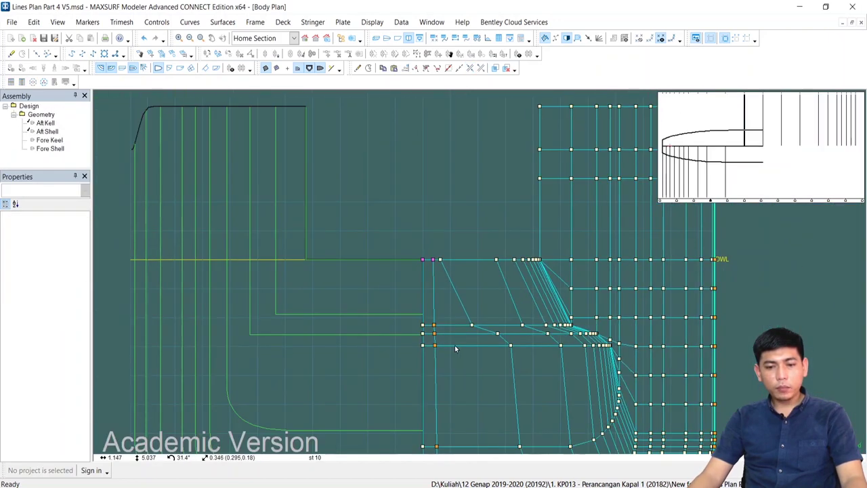
Select the two Aft Shell control points on the transom edge at -5.120 m and limit the net to that column
{"action": "middle_click_drag", "start_coordinate": [444, 250], "coordinate": [364, 257]}
{"action": "middle_click_drag", "start_coordinate": [340, 187], "coordinate": [339, 222]}
{"action": "scroll", "coordinate": [385, 220], "scroll_direction": "down", "scroll_amount": 1}
{"action": "scroll", "coordinate": [420, 202], "scroll_direction": "up", "scroll_amount": 2}
{"action": "scroll", "coordinate": [420, 202], "scroll_direction": "down", "scroll_amount": 1}
{"action": "left_click_drag", "start_coordinate": [424, 167], "coordinate": [457, 226]}
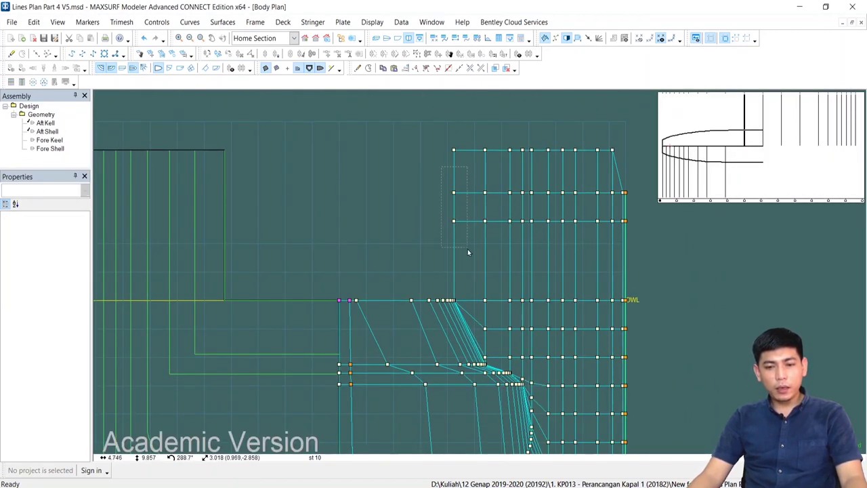
{"action": "left_click_drag", "start_coordinate": [467, 252], "coordinate": [468, 252]}
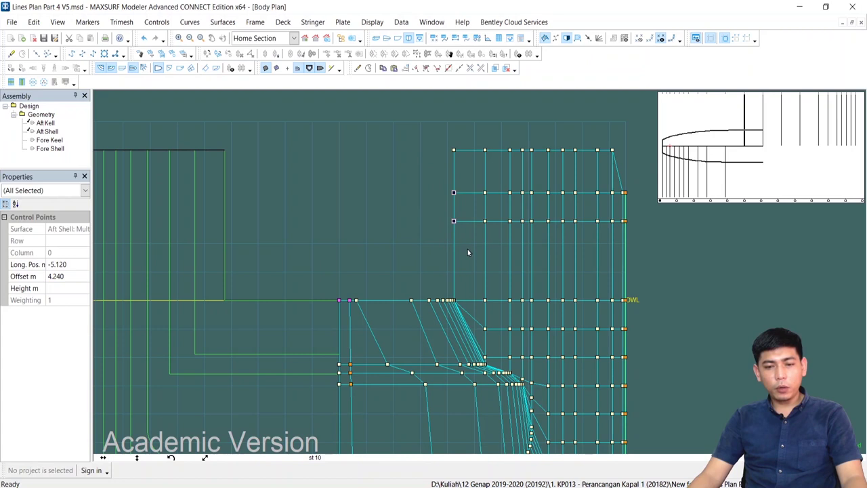
{"action": "left_click", "coordinate": [546, 39]}
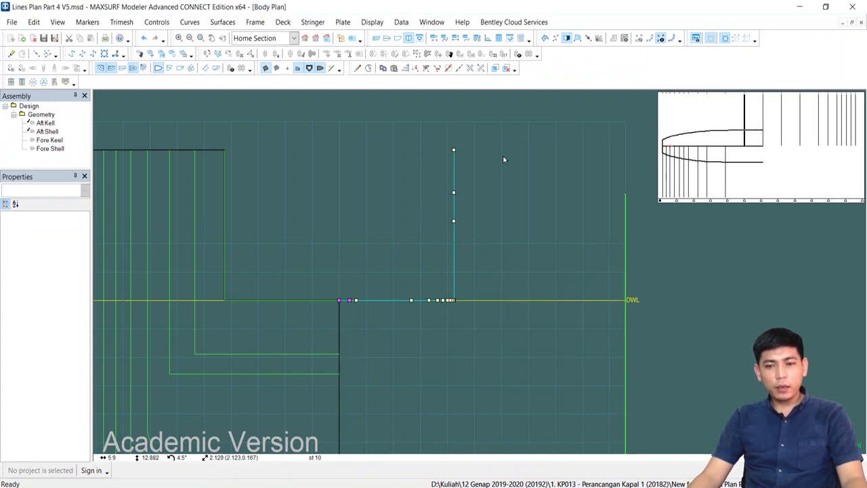
Display both halves of the aft sections in the Body Plan
{"action": "left_click", "coordinate": [567, 38]}
{"action": "scroll", "coordinate": [385, 209], "scroll_direction": "down", "scroll_amount": 3}
{"action": "scroll", "coordinate": [407, 203], "scroll_direction": "up", "scroll_amount": 3}
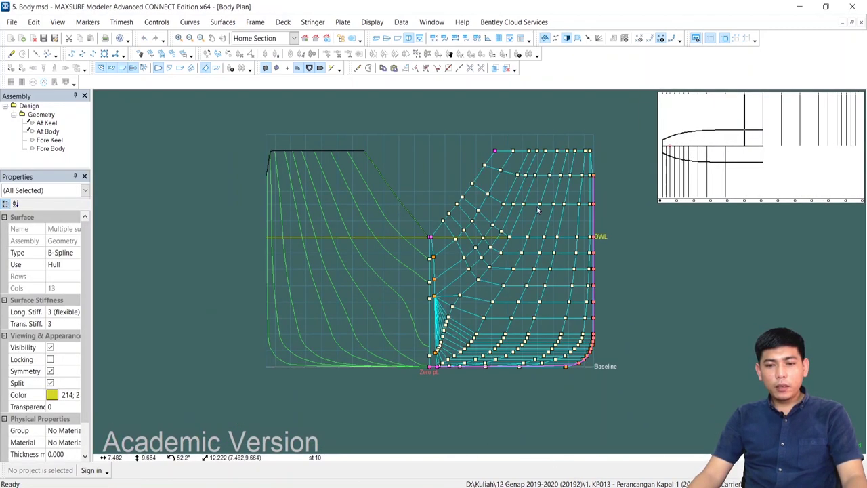
Select the sloping transom control points of the Aft Body in the reference model 5. Body.msd to examine their arrangement
{"action": "scroll", "coordinate": [429, 178], "scroll_direction": "up", "scroll_amount": 3}
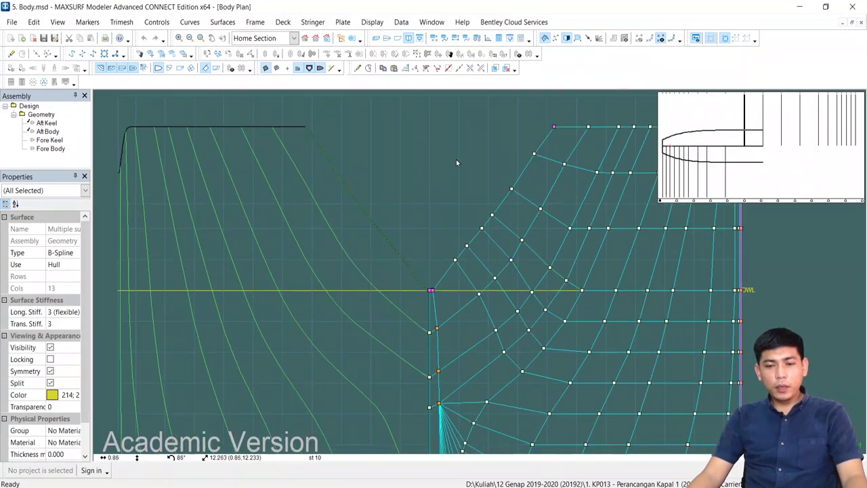
{"action": "left_click", "coordinate": [534, 154]}
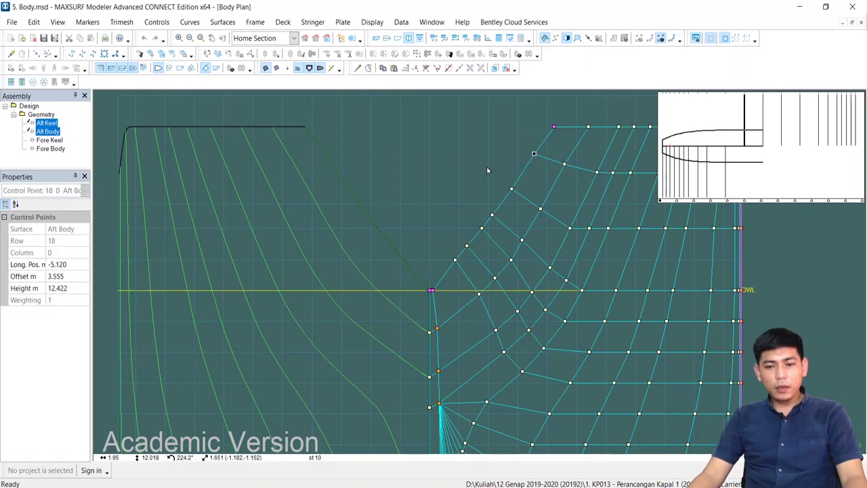
{"action": "left_click_drag", "start_coordinate": [524, 196], "coordinate": [525, 198]}
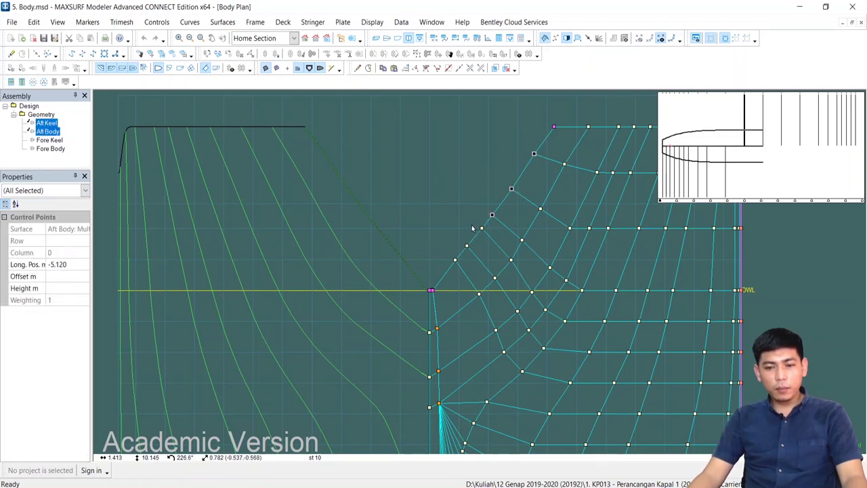
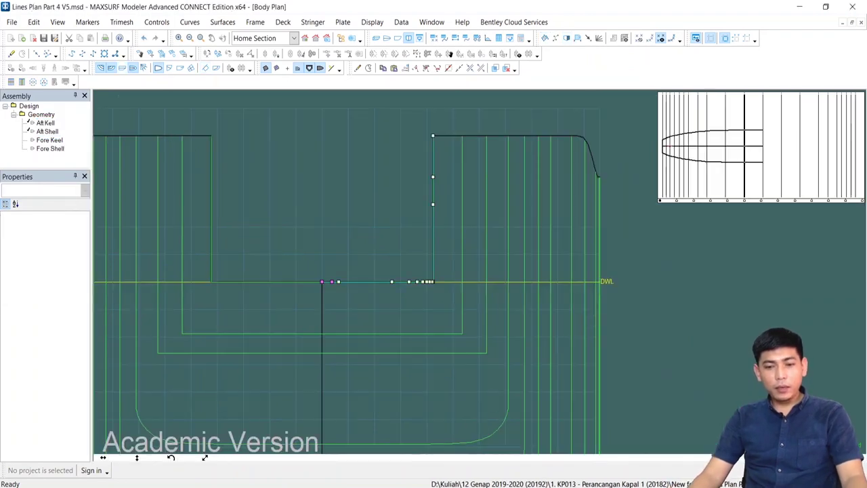
{"action": "scroll", "coordinate": [367, 248], "scroll_direction": "down", "scroll_amount": 1}
{"action": "middle_click_drag", "start_coordinate": [330, 218], "coordinate": [411, 212]}
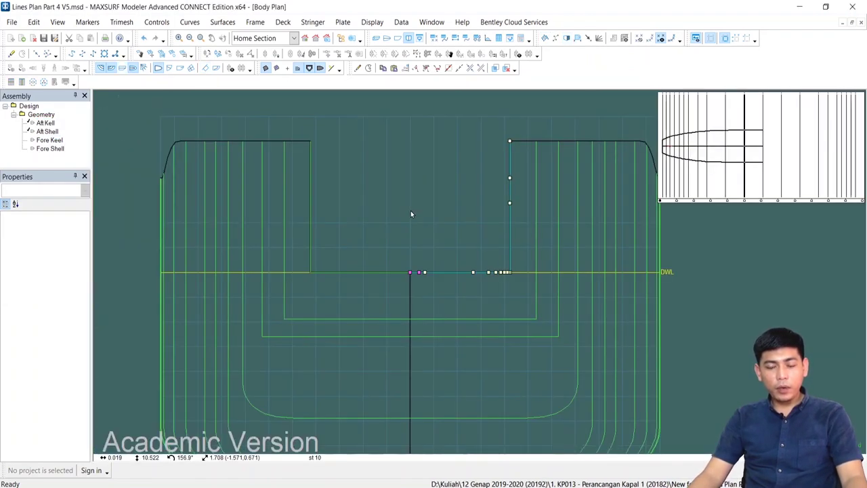
Examine the Aft Shell control points along the 8 m waterline edge between the centreline and the transom corner
{"action": "scroll", "coordinate": [421, 211], "scroll_direction": "up", "scroll_amount": 4}
{"action": "left_click_drag", "start_coordinate": [550, 289], "coordinate": [552, 301]}
{"action": "scroll", "coordinate": [506, 195], "scroll_direction": "up", "scroll_amount": 2}
{"action": "middle_click_drag", "start_coordinate": [468, 341], "coordinate": [502, 311]}
{"action": "scroll", "coordinate": [502, 312], "scroll_direction": "up", "scroll_amount": 5}
{"action": "scroll", "coordinate": [459, 341], "scroll_direction": "up", "scroll_amount": 1}
{"action": "middle_click_drag", "start_coordinate": [412, 339], "coordinate": [488, 284]}
{"action": "scroll", "coordinate": [489, 285], "scroll_direction": "up", "scroll_amount": 1}
{"action": "left_click_drag", "start_coordinate": [439, 280], "coordinate": [723, 288]}
{"action": "scroll", "coordinate": [617, 319], "scroll_direction": "down", "scroll_amount": 8}
{"action": "middle_click_drag", "start_coordinate": [618, 319], "coordinate": [500, 338]}
{"action": "scroll", "coordinate": [442, 326], "scroll_direction": "up", "scroll_amount": 8}
{"action": "scroll", "coordinate": [322, 314], "scroll_direction": "up", "scroll_amount": 3}
{"action": "left_click", "coordinate": [286, 308]}
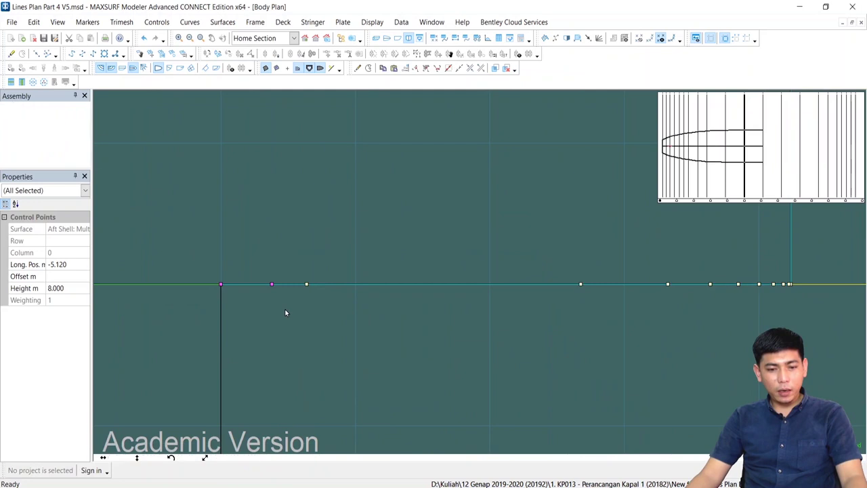
Select the bonded control point beside the centreline and the stacked Aft Shell points at the transom corner to compare their offsets
{"action": "left_click_drag", "start_coordinate": [279, 301], "coordinate": [277, 301]}
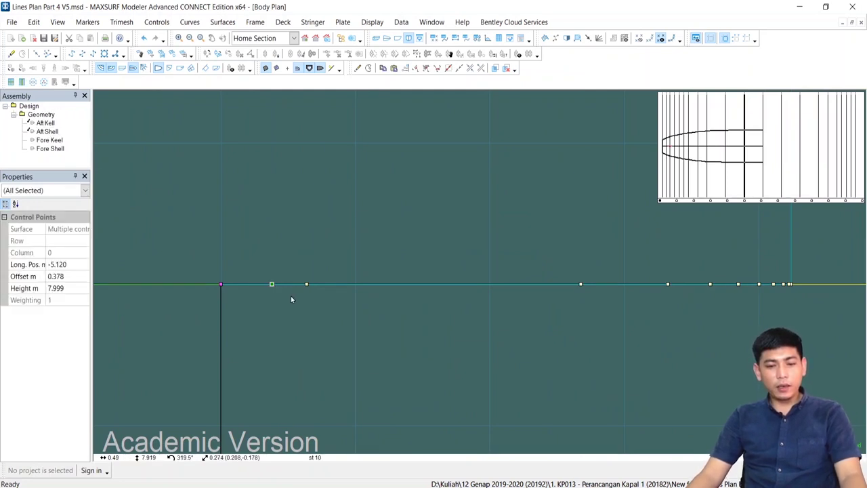
{"action": "left_click", "coordinate": [289, 300]}
{"action": "scroll", "coordinate": [549, 302], "scroll_direction": "down", "scroll_amount": 5}
{"action": "middle_click_drag", "start_coordinate": [549, 302], "coordinate": [411, 325]}
{"action": "scroll", "coordinate": [410, 325], "scroll_direction": "up", "scroll_amount": 1}
{"action": "scroll", "coordinate": [550, 318], "scroll_direction": "up", "scroll_amount": 5}
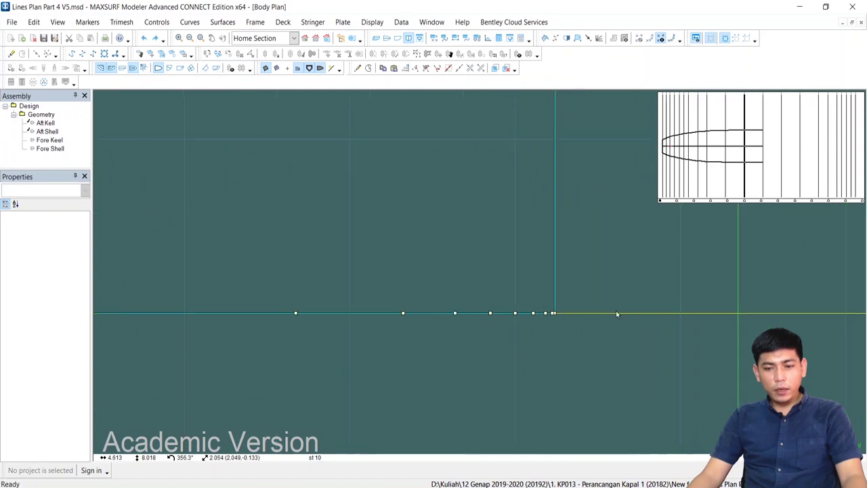
{"action": "left_click_drag", "start_coordinate": [546, 314], "coordinate": [564, 330]}
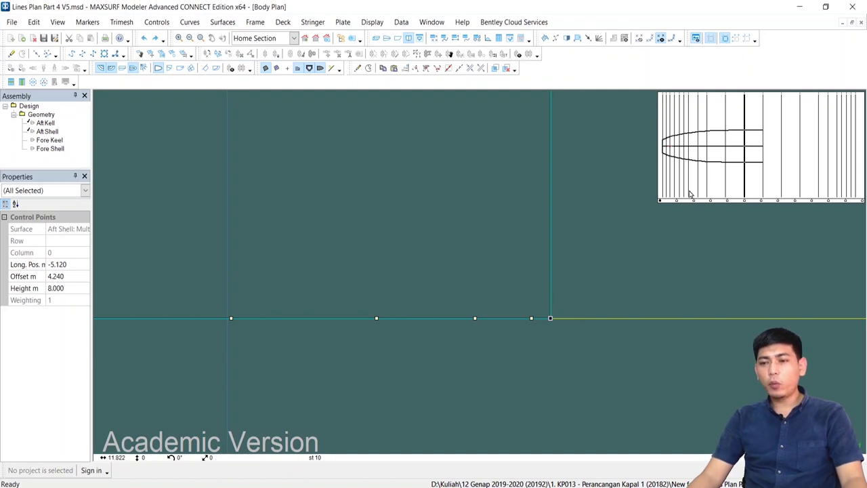
Select the lower transom control points in the Profile view and inspect where the stern contour meets the waterline
{"action": "left_click", "coordinate": [852, 23]}
{"action": "left_click", "coordinate": [379, 178]}
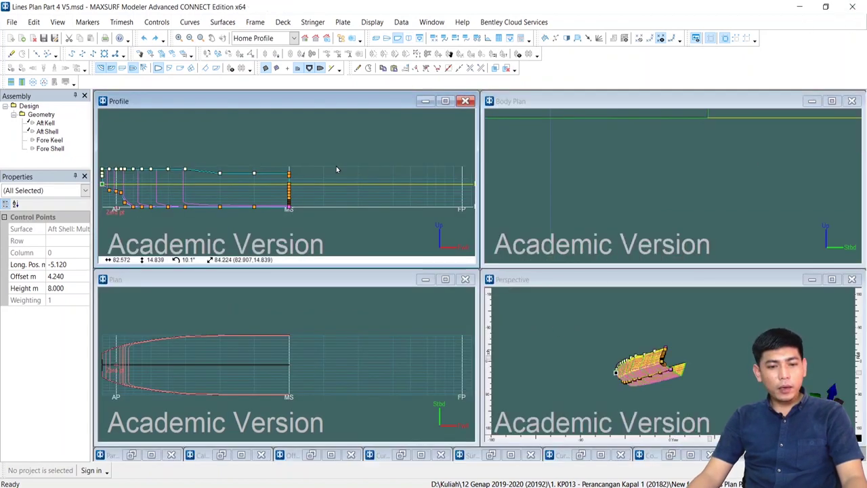
{"action": "scroll", "coordinate": [258, 189], "scroll_direction": "up", "scroll_amount": 5}
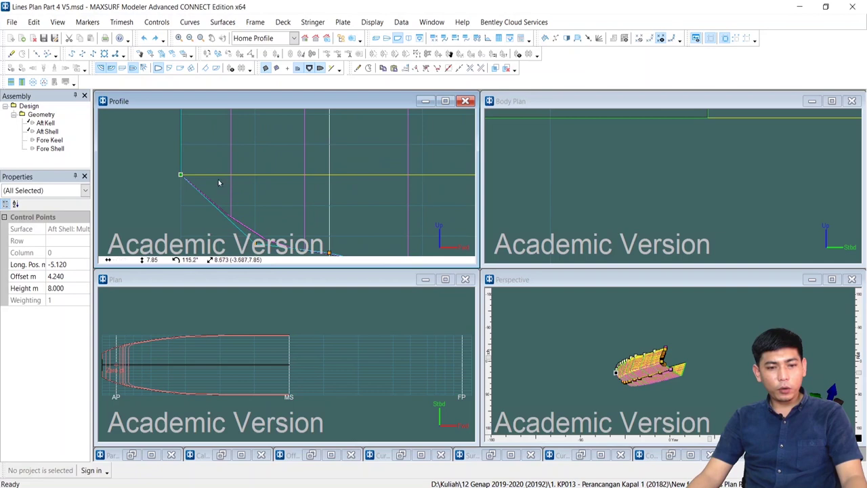
{"action": "left_click_drag", "start_coordinate": [169, 153], "coordinate": [221, 203]}
{"action": "scroll", "coordinate": [222, 205], "scroll_direction": "down", "scroll_amount": 5}
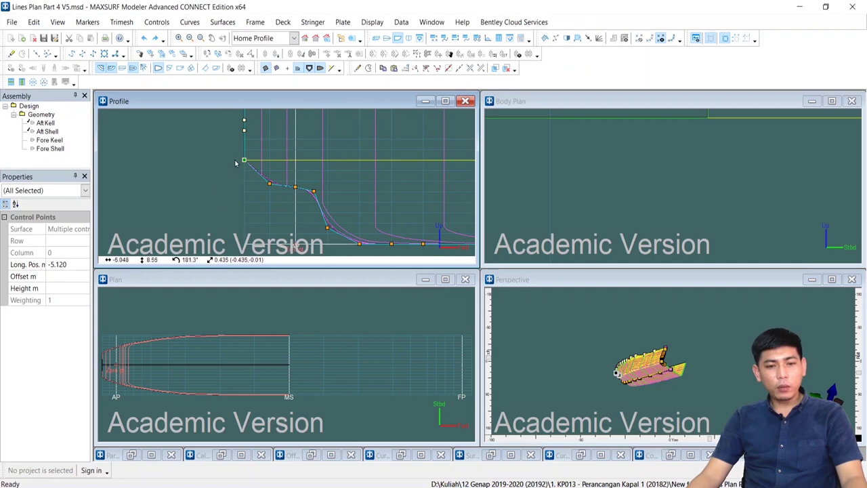
{"action": "scroll", "coordinate": [236, 162], "scroll_direction": "up", "scroll_amount": 3}
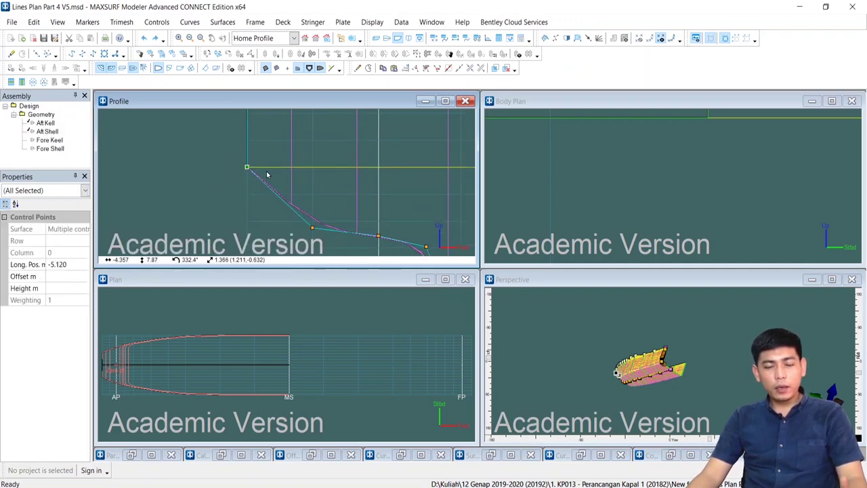
{"action": "scroll", "coordinate": [267, 175], "scroll_direction": "up", "scroll_amount": 1}
{"action": "scroll", "coordinate": [267, 175], "scroll_direction": "up", "scroll_amount": 1}
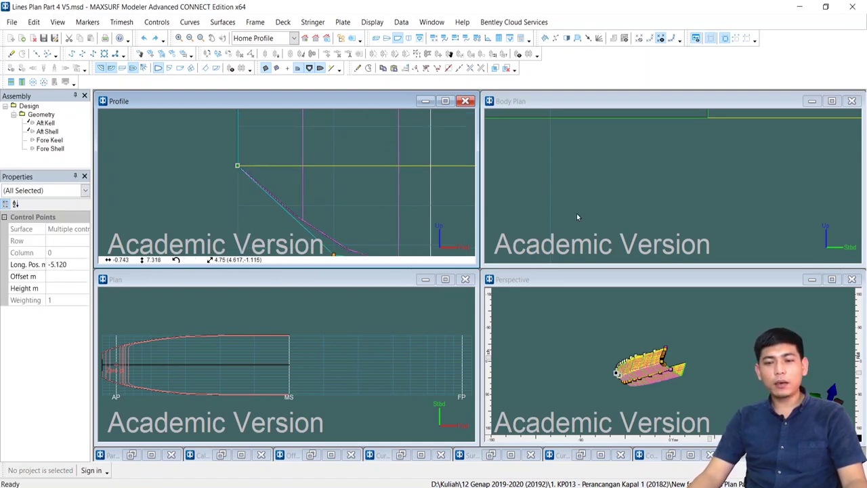
Move the crowded Aft Shell control points along the waterline edge inward, away from the transom corner in the Body Plan
{"action": "left_click", "coordinate": [671, 191]}
{"action": "left_click", "coordinate": [833, 101]}
{"action": "left_click_drag", "start_coordinate": [566, 269], "coordinate": [844, 315]}
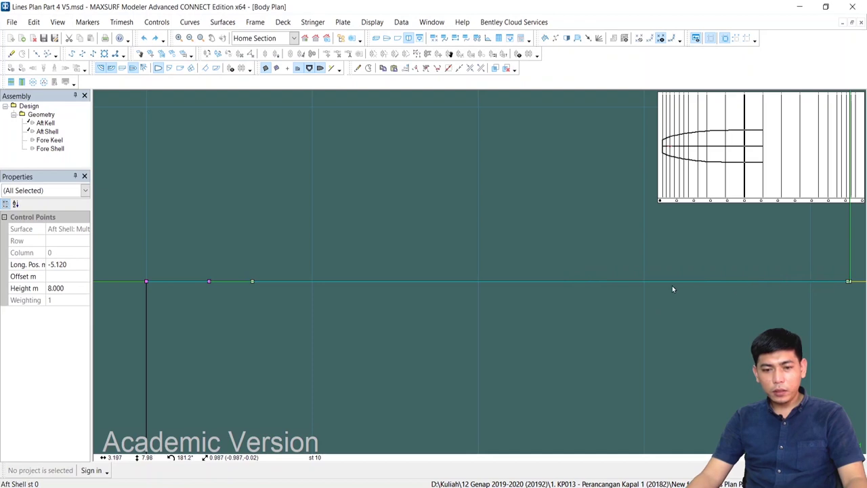
{"action": "left_click", "coordinate": [745, 310]}
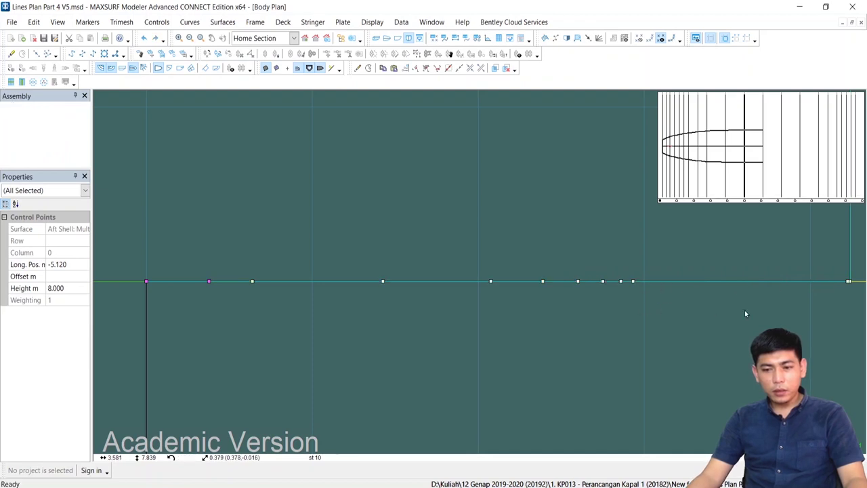
Move the row 9 Aft Shell control point inward along the waterline to an offset of about 3.25 m
{"action": "middle_click_drag", "start_coordinate": [745, 311], "coordinate": [492, 292]}
{"action": "scroll", "coordinate": [562, 253], "scroll_direction": "up", "scroll_amount": 5}
{"action": "left_click_drag", "start_coordinate": [501, 224], "coordinate": [546, 288]}
{"action": "middle_click_drag", "start_coordinate": [546, 288], "coordinate": [673, 271]}
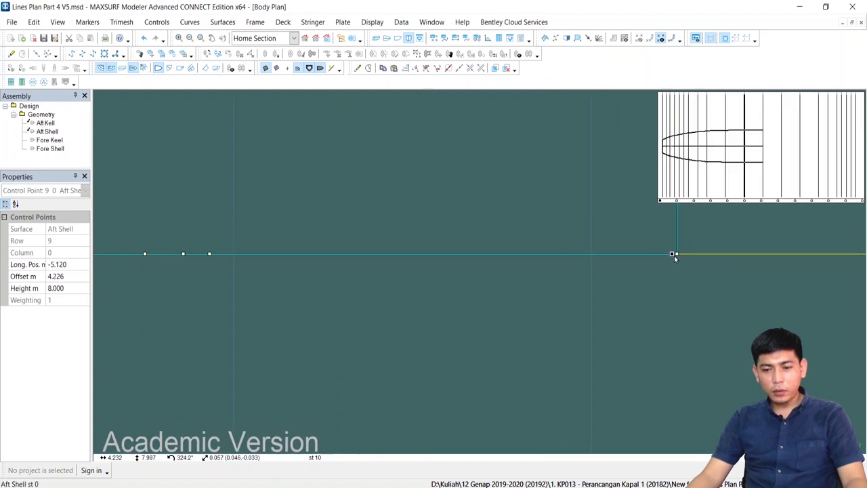
{"action": "left_click_drag", "start_coordinate": [670, 254], "coordinate": [324, 255]}
{"action": "scroll", "coordinate": [680, 268], "scroll_direction": "up", "scroll_amount": 4}
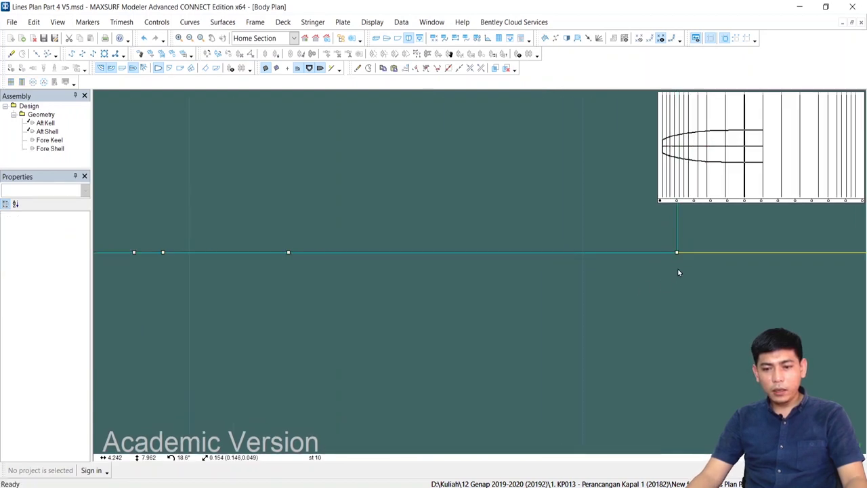
Pull the row 10 Aft Shell control point off the transom corner to an offset of 3.539 m at 8 m height
{"action": "scroll", "coordinate": [681, 265], "scroll_direction": "down", "scroll_amount": 3}
{"action": "middle_click_drag", "start_coordinate": [699, 270], "coordinate": [743, 282]}
{"action": "left_click_drag", "start_coordinate": [716, 245], "coordinate": [747, 286]}
{"action": "middle_click_drag", "start_coordinate": [698, 264], "coordinate": [578, 294]}
{"action": "left_click", "coordinate": [578, 295]}
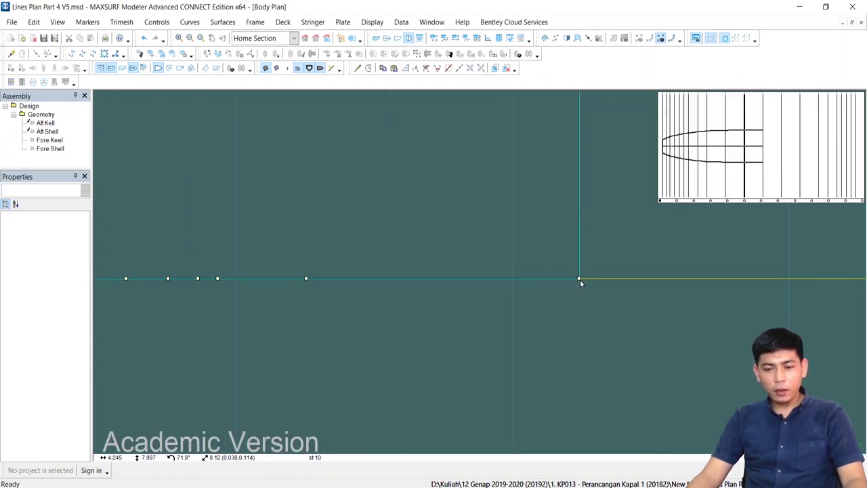
{"action": "left_click", "coordinate": [580, 280]}
{"action": "left_click_drag", "start_coordinate": [398, 282], "coordinate": [385, 279]}
{"action": "left_click", "coordinate": [511, 299]}
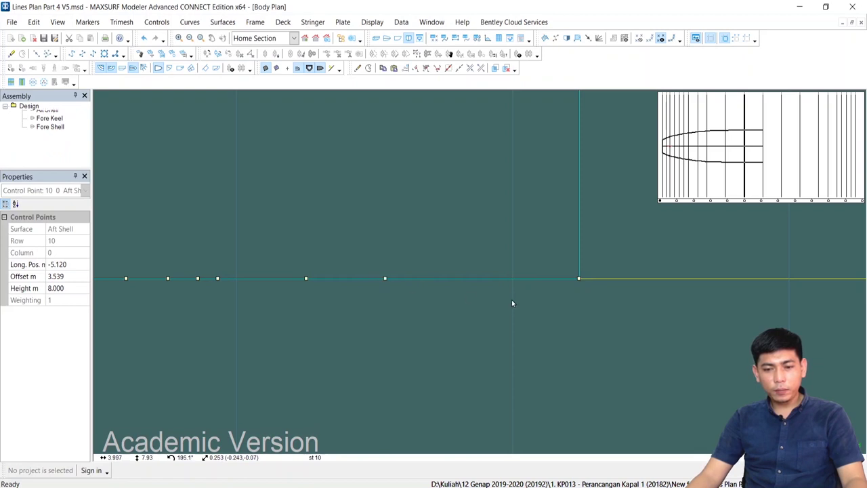
Pull the row 11 and row 12 Aft Shell control points off the corner to offsets of 3.658 m and 3.770 m
{"action": "left_click", "coordinate": [579, 280]}
{"action": "left_click", "coordinate": [418, 278], "text": "ctrl"}
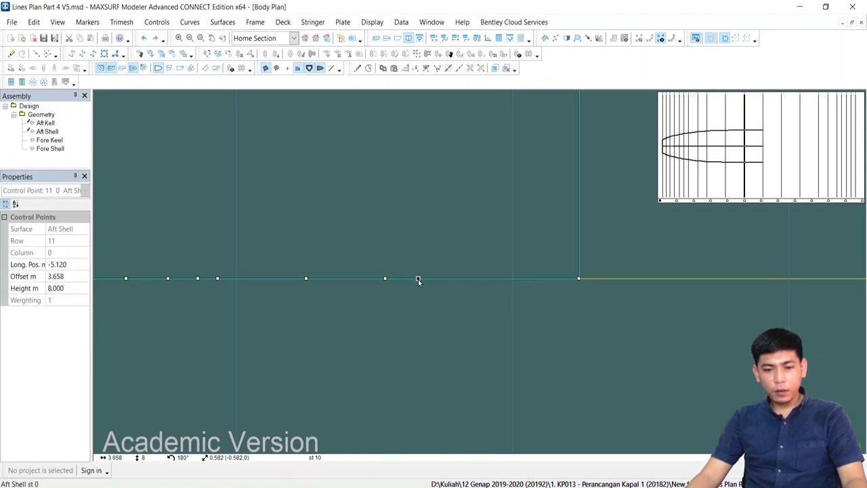
{"action": "left_click", "coordinate": [551, 299]}
{"action": "left_click", "coordinate": [580, 279]}
{"action": "left_click", "coordinate": [448, 278], "text": "ctrl"}
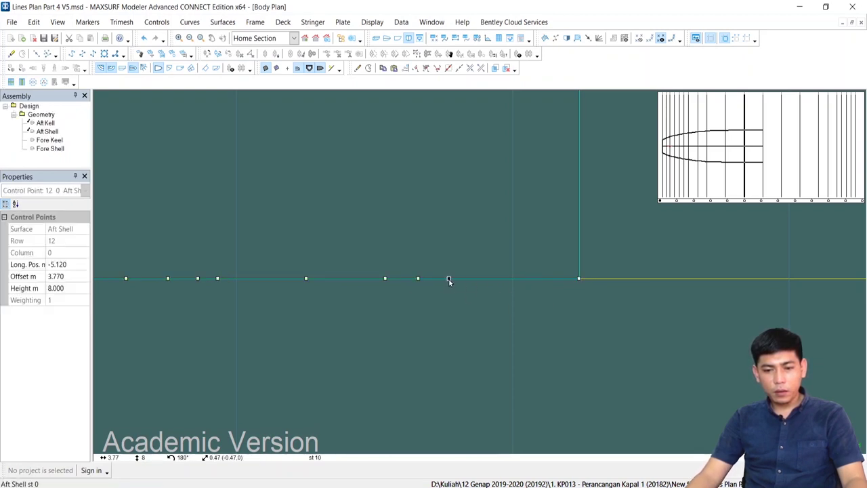
{"action": "left_click", "coordinate": [547, 287]}
Pull the row 13, 14 and 15 Aft Shell control points off the corner, spacing them up to an offset of 3.989 m
{"action": "left_click", "coordinate": [580, 280]}
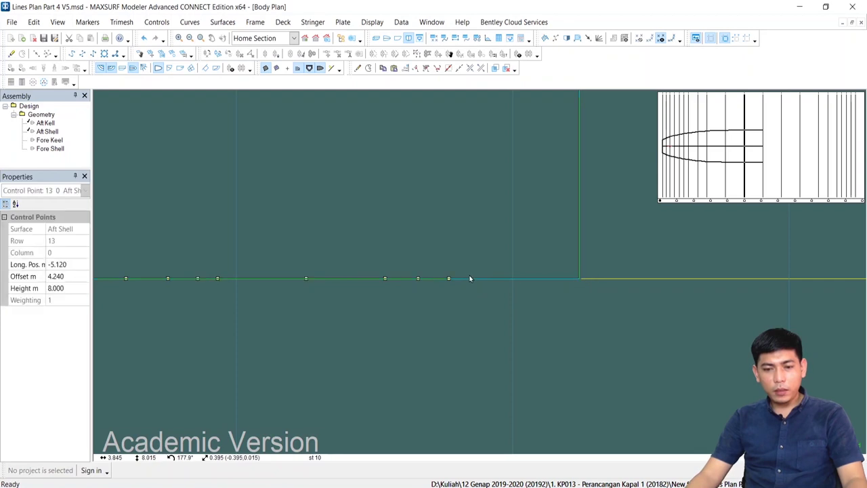
{"action": "left_click", "coordinate": [550, 314]}
{"action": "left_click", "coordinate": [580, 279]}
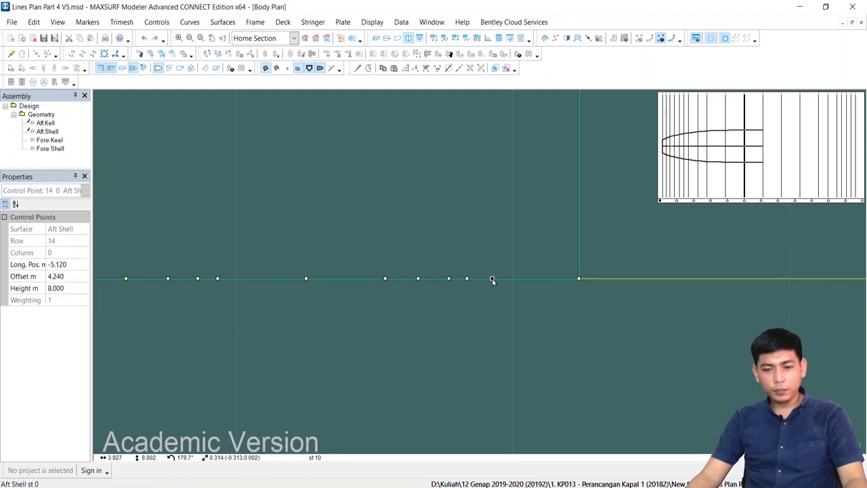
{"action": "left_click", "coordinate": [491, 279], "text": "ctrl"}
{"action": "left_click", "coordinate": [556, 290]}
{"action": "left_click", "coordinate": [579, 279]}
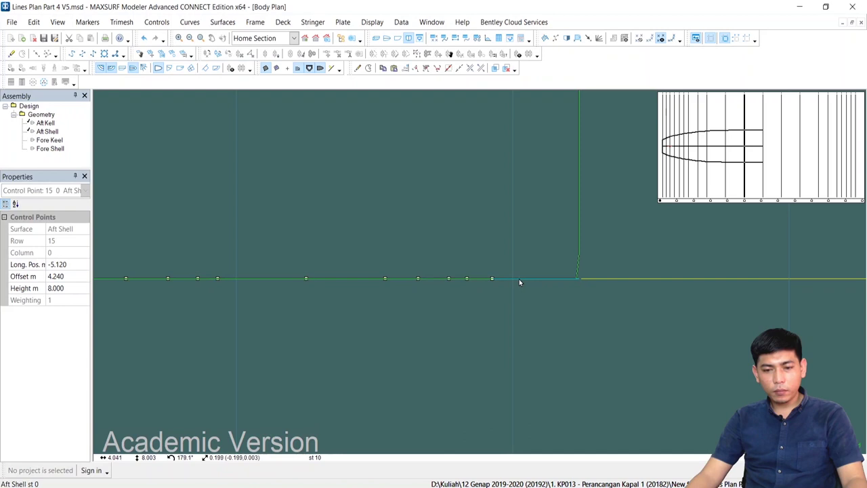
{"action": "left_click", "coordinate": [579, 279]}
{"action": "left_click", "coordinate": [541, 337]}
Raise the stacked Aft Shell control points left at the transom corner to offset 4.244 m and height 8.266 m
{"action": "scroll", "coordinate": [541, 338], "scroll_direction": "up", "scroll_amount": 2}
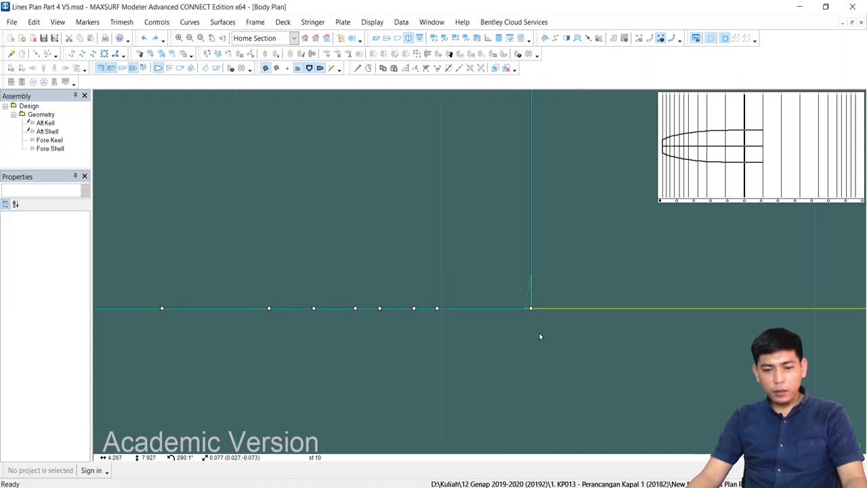
{"action": "left_click_drag", "start_coordinate": [544, 328], "coordinate": [528, 282]}
{"action": "scroll", "coordinate": [529, 283], "scroll_direction": "down", "scroll_amount": 3}
{"action": "middle_click_drag", "start_coordinate": [528, 283], "coordinate": [547, 327]}
{"action": "left_click_drag", "start_coordinate": [545, 325], "coordinate": [547, 293]}
{"action": "scroll", "coordinate": [547, 292], "scroll_direction": "down", "scroll_amount": 3}
{"action": "middle_click_drag", "start_coordinate": [565, 230], "coordinate": [541, 318]}
{"action": "scroll", "coordinate": [540, 318], "scroll_direction": "down", "scroll_amount": 3}
{"action": "middle_click_drag", "start_coordinate": [559, 244], "coordinate": [466, 241]}
{"action": "scroll", "coordinate": [455, 236], "scroll_direction": "up", "scroll_amount": 3}
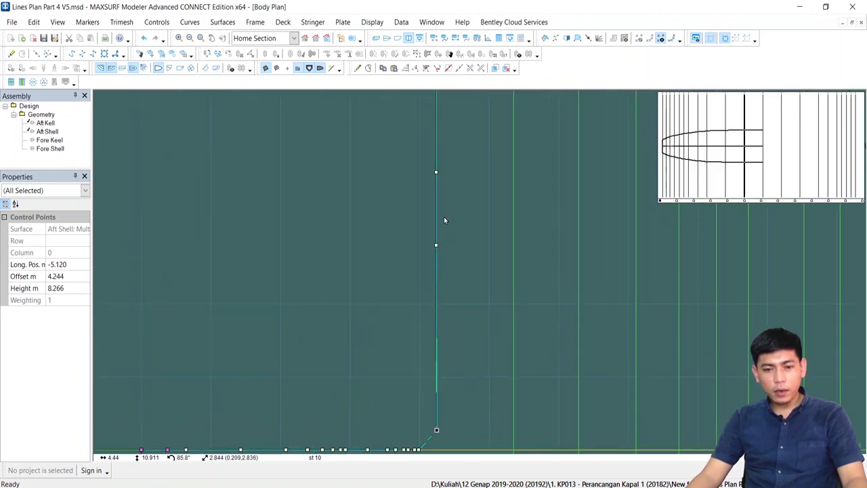
Examine the Aft Shell control points up the transom side, at the raised corner and along the waterline edge
{"action": "left_click_drag", "start_coordinate": [425, 163], "coordinate": [448, 186]}
{"action": "left_click_drag", "start_coordinate": [423, 228], "coordinate": [449, 260]}
{"action": "middle_click_drag", "start_coordinate": [439, 437], "coordinate": [573, 270]}
{"action": "scroll", "coordinate": [573, 269], "scroll_direction": "up", "scroll_amount": 2}
{"action": "left_click_drag", "start_coordinate": [553, 235], "coordinate": [576, 263]}
{"action": "scroll", "coordinate": [550, 285], "scroll_direction": "up", "scroll_amount": 4}
{"action": "scroll", "coordinate": [548, 284], "scroll_direction": "up", "scroll_amount": 2}
{"action": "left_click_drag", "start_coordinate": [530, 281], "coordinate": [550, 302]}
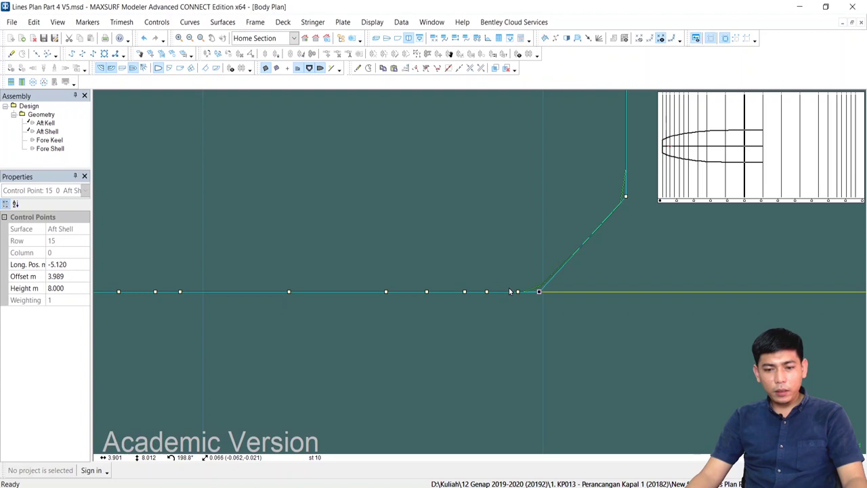
{"action": "left_click", "coordinate": [487, 291]}
{"action": "left_click_drag", "start_coordinate": [358, 270], "coordinate": [473, 317]}
{"action": "scroll", "coordinate": [473, 317], "scroll_direction": "down", "scroll_amount": 3}
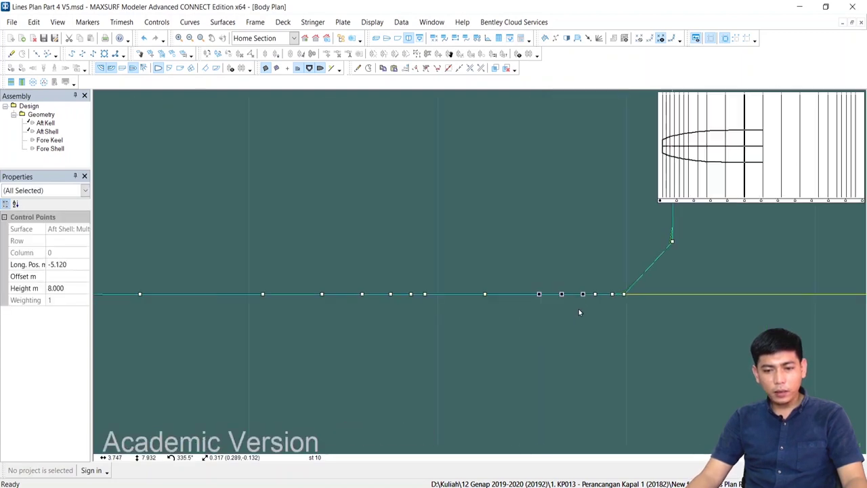
{"action": "scroll", "coordinate": [579, 312], "scroll_direction": "down", "scroll_amount": 1}
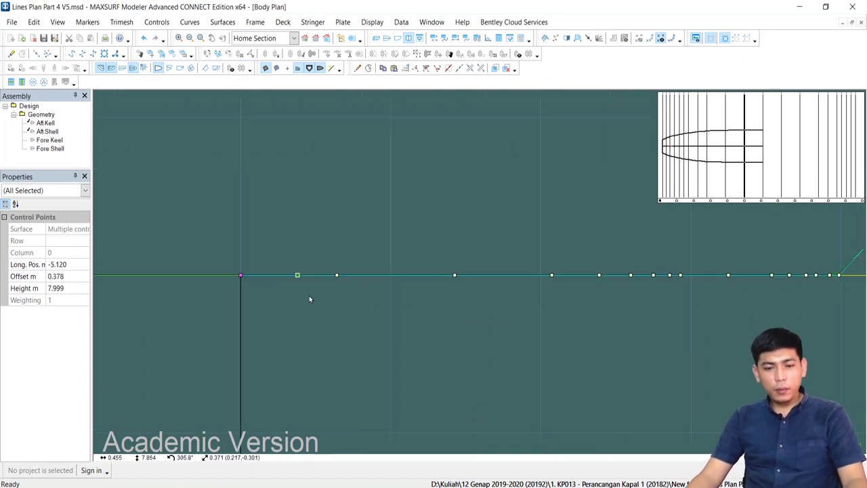
Select the bonded control point beside the centreline on the waterline and copy its offset value
{"action": "left_click_drag", "start_coordinate": [271, 234], "coordinate": [279, 257]}
{"action": "left_click_drag", "start_coordinate": [313, 289], "coordinate": [316, 291]}
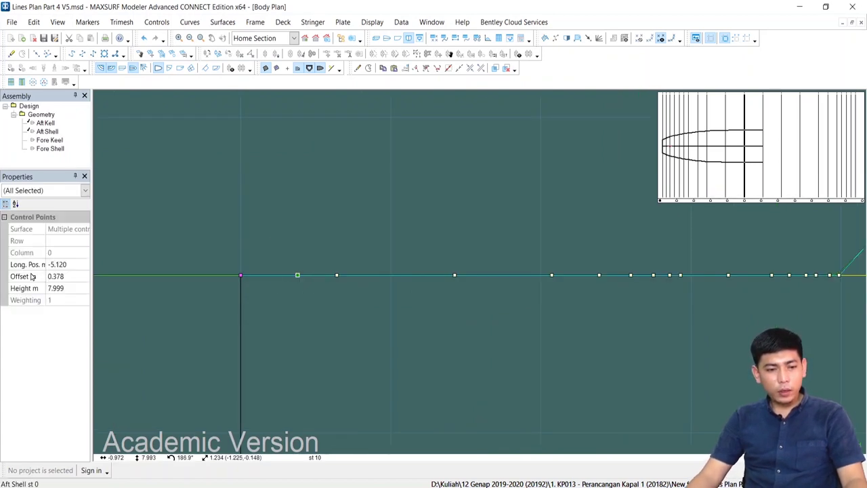
{"action": "left_click", "coordinate": [66, 277]}
{"action": "right_click", "coordinate": [60, 276]}
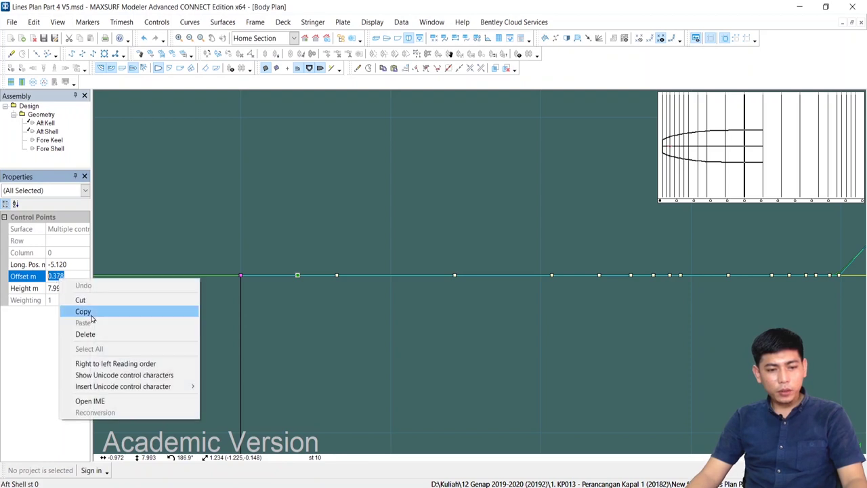
{"action": "left_click", "coordinate": [115, 311]}
{"action": "left_click", "coordinate": [470, 347]}
Set the offset of the Aft Shell waterline control points from the keel edge out to row 11 to 0.378 m
{"action": "middle_click_drag", "start_coordinate": [438, 326], "coordinate": [360, 326]}
{"action": "middle_click_drag", "start_coordinate": [769, 288], "coordinate": [707, 318]}
{"action": "middle_click_drag", "start_coordinate": [537, 316], "coordinate": [590, 298]}
{"action": "left_click_drag", "start_coordinate": [466, 318], "coordinate": [713, 309]}
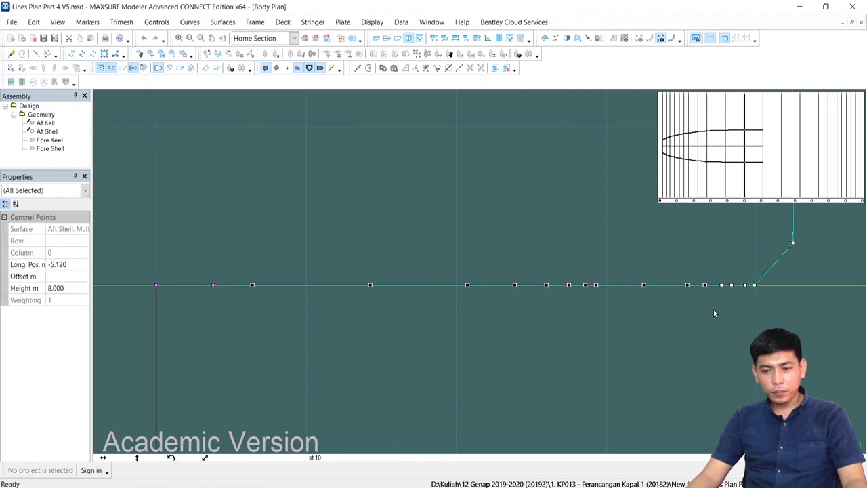
{"action": "left_click", "coordinate": [61, 274]}
{"action": "key", "text": "ctrl+v"}
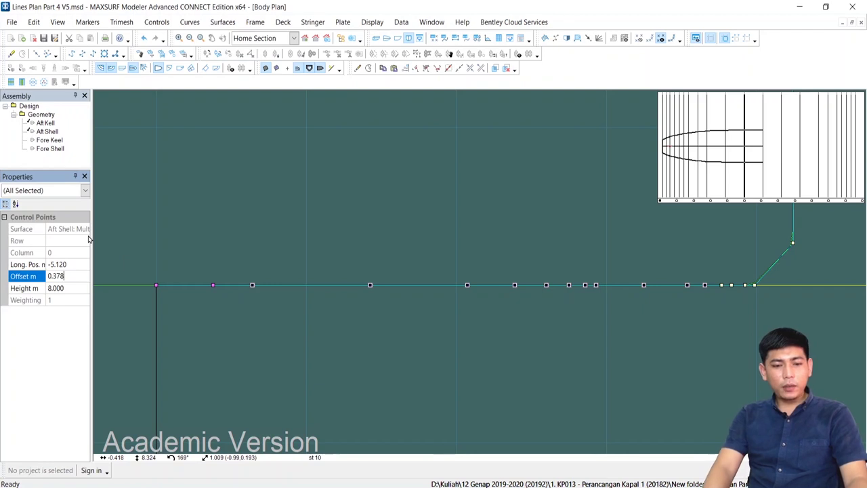
{"action": "key", "text": "Return"}
Give the row 12 Aft Shell control point the same 0.378 m offset as the keel edge points
{"action": "scroll", "coordinate": [298, 312], "scroll_direction": "down", "scroll_amount": 2}
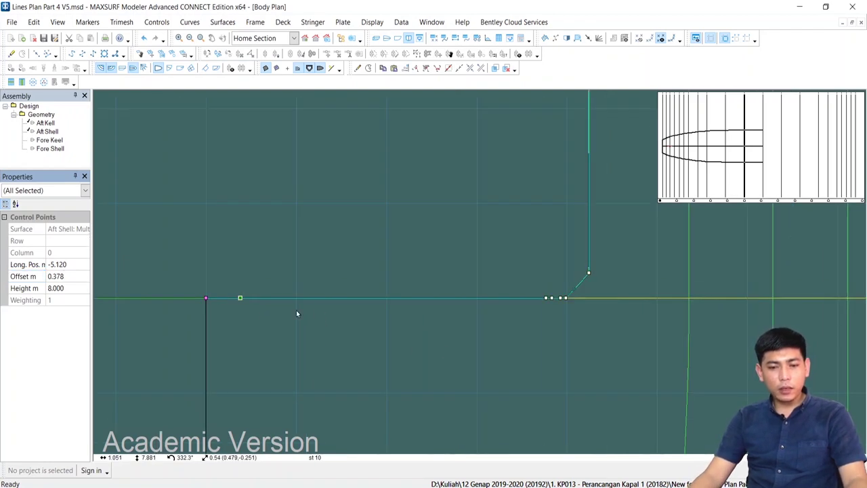
{"action": "scroll", "coordinate": [528, 281], "scroll_direction": "up", "scroll_amount": 3}
{"action": "left_click", "coordinate": [573, 333]}
{"action": "left_click", "coordinate": [53, 277]}
{"action": "left_click_drag", "start_coordinate": [72, 277], "coordinate": [41, 275]}
{"action": "scroll", "coordinate": [316, 278], "scroll_direction": "down", "scroll_amount": 3}
{"action": "middle_click_drag", "start_coordinate": [281, 272], "coordinate": [436, 270]}
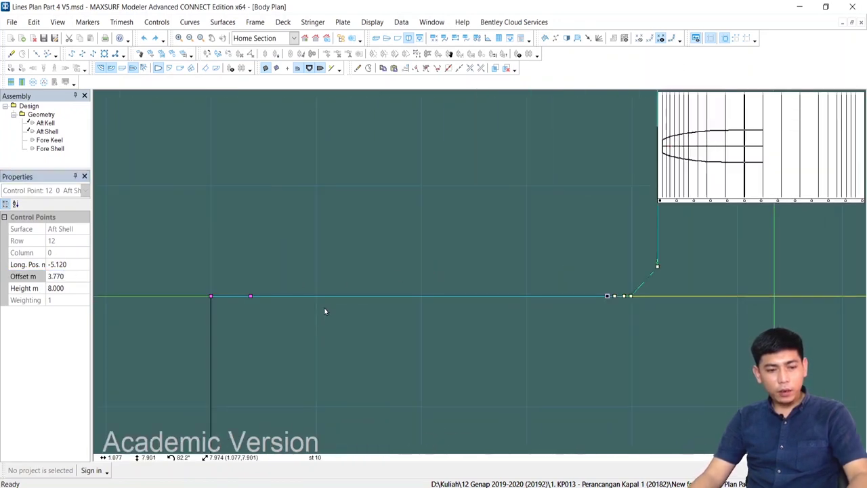
{"action": "scroll", "coordinate": [578, 333], "scroll_direction": "down", "scroll_amount": 3}
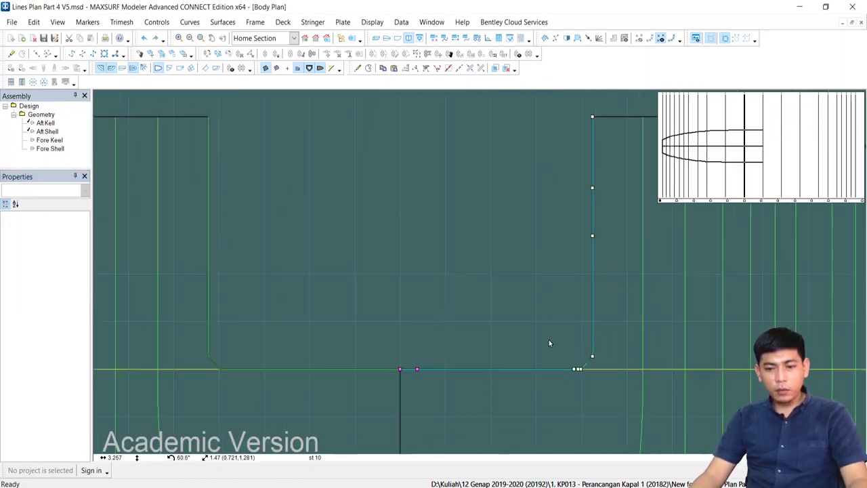
Move the row 13 to 15 points together with the stacked corner points inward and up to offset 2.560 m, height 9.501 m
{"action": "left_click_drag", "start_coordinate": [549, 341], "coordinate": [622, 399]}
{"action": "left_click_drag", "start_coordinate": [596, 362], "coordinate": [517, 310]}
{"action": "scroll", "coordinate": [517, 311], "scroll_direction": "up", "scroll_amount": 2}
{"action": "scroll", "coordinate": [511, 317], "scroll_direction": "up", "scroll_amount": 1}
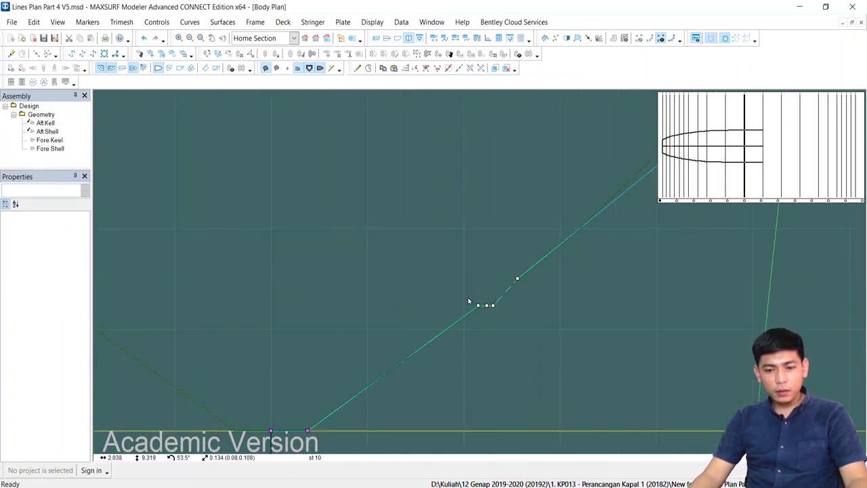
Spread the stacked row 13 to 17 transom control points along a slope, placing row 14 at offset 1.987 m, height 8.963 m
{"action": "left_click_drag", "start_coordinate": [475, 306], "coordinate": [406, 352]}
{"action": "left_click_drag", "start_coordinate": [487, 306], "coordinate": [462, 332]}
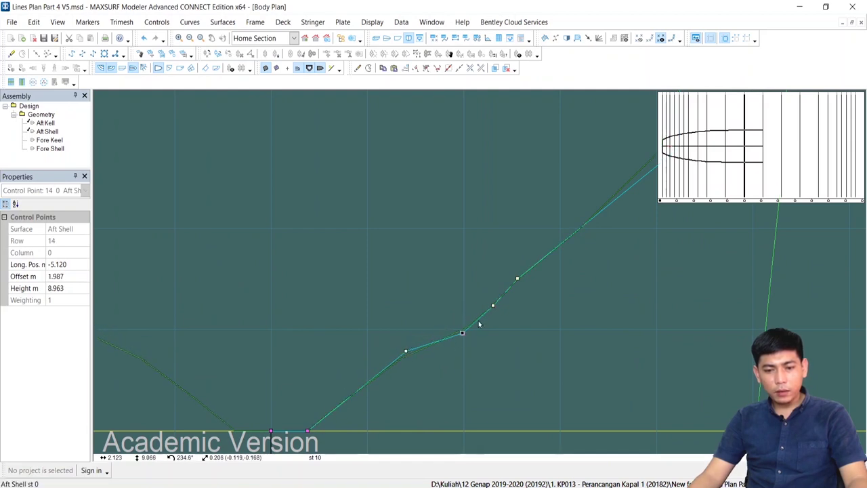
{"action": "left_click", "coordinate": [517, 278]}
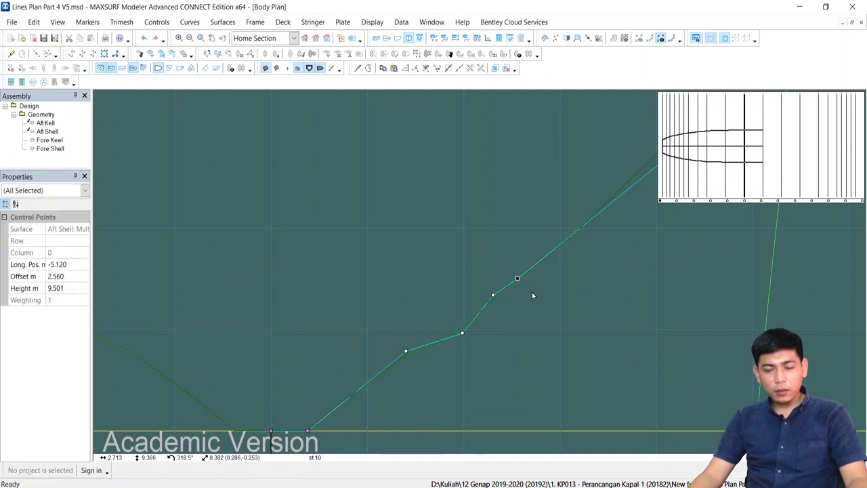
{"action": "left_click_drag", "start_coordinate": [518, 276], "coordinate": [524, 257]}
Pull the row 18 and 19 transom control points inward to round the upper part of the section
{"action": "scroll", "coordinate": [531, 256], "scroll_direction": "down", "scroll_amount": 3}
{"action": "middle_click_drag", "start_coordinate": [579, 234], "coordinate": [498, 331]}
{"action": "left_click_drag", "start_coordinate": [539, 265], "coordinate": [517, 270]}
{"action": "left_click", "coordinate": [581, 213]}
{"action": "left_click", "coordinate": [559, 202]}
{"action": "left_click_drag", "start_coordinate": [558, 203], "coordinate": [549, 201]}
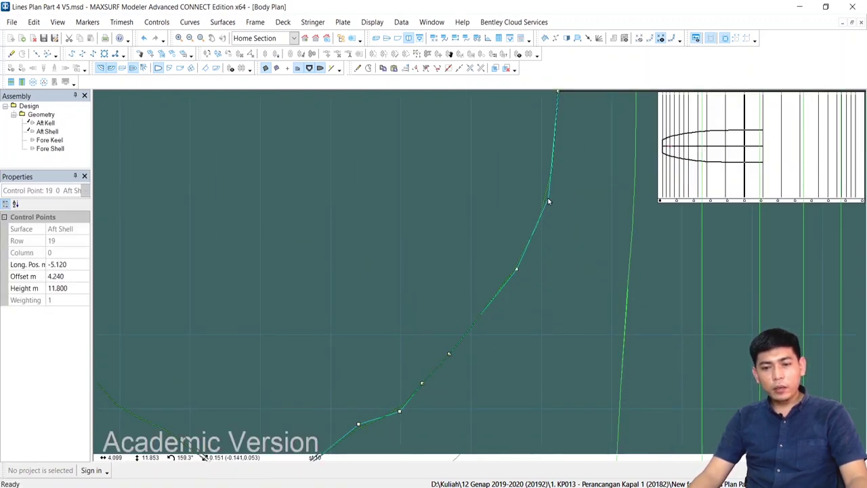
{"action": "scroll", "coordinate": [543, 200], "scroll_direction": "down", "scroll_amount": 2}
Check the reshaped transom section and display the full control point net
{"action": "left_click", "coordinate": [467, 266]}
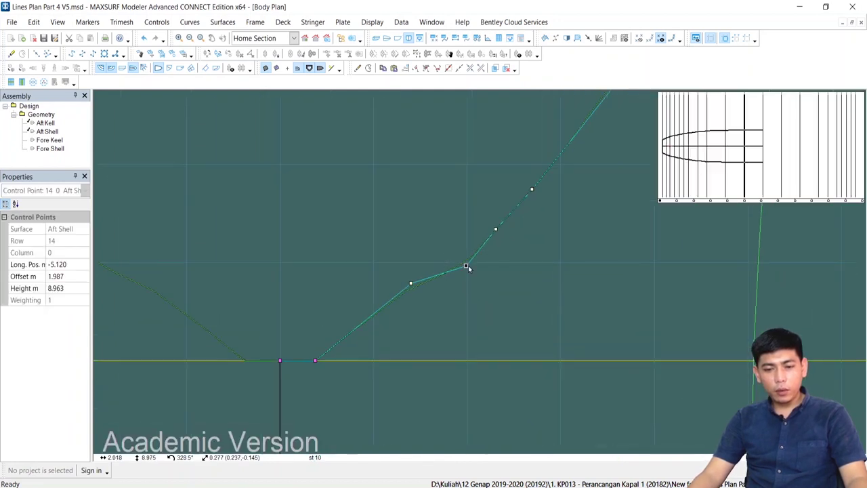
{"action": "scroll", "coordinate": [474, 261], "scroll_direction": "down", "scroll_amount": 2}
{"action": "left_click", "coordinate": [481, 252]}
{"action": "scroll", "coordinate": [454, 297], "scroll_direction": "down", "scroll_amount": 3}
{"action": "left_click", "coordinate": [517, 296]}
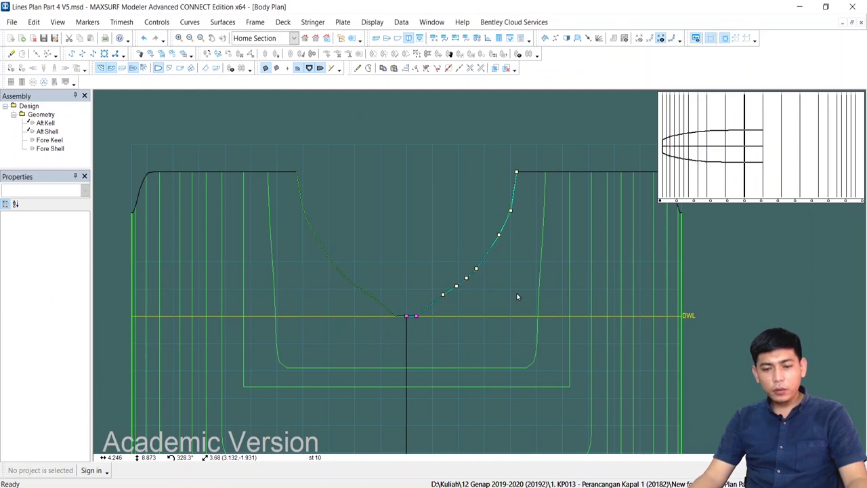
{"action": "left_click", "coordinate": [545, 38]}
{"action": "scroll", "coordinate": [545, 342], "scroll_direction": "up", "scroll_amount": 2}
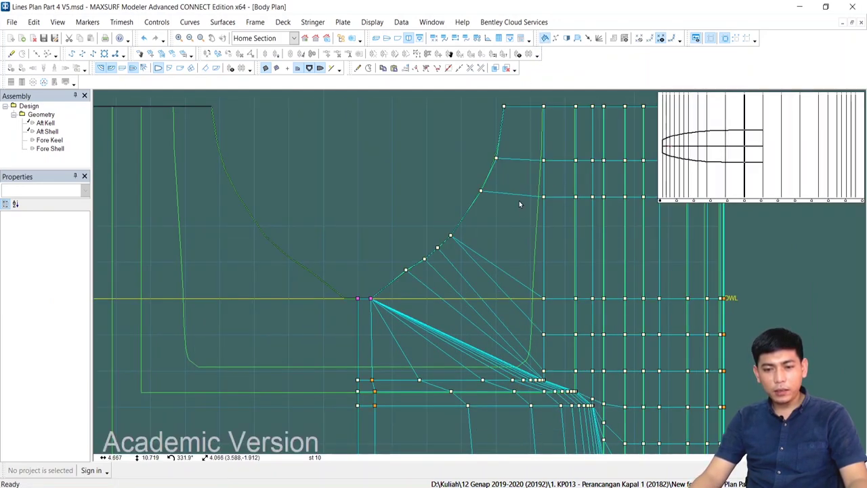
Examine the column 1 Aft Shell control points from the waterline down to the stacked points at the lower corner
{"action": "left_click_drag", "start_coordinate": [543, 262], "coordinate": [545, 267]}
{"action": "scroll", "coordinate": [545, 278], "scroll_direction": "up", "scroll_amount": 2}
{"action": "left_click_drag", "start_coordinate": [532, 222], "coordinate": [566, 330]}
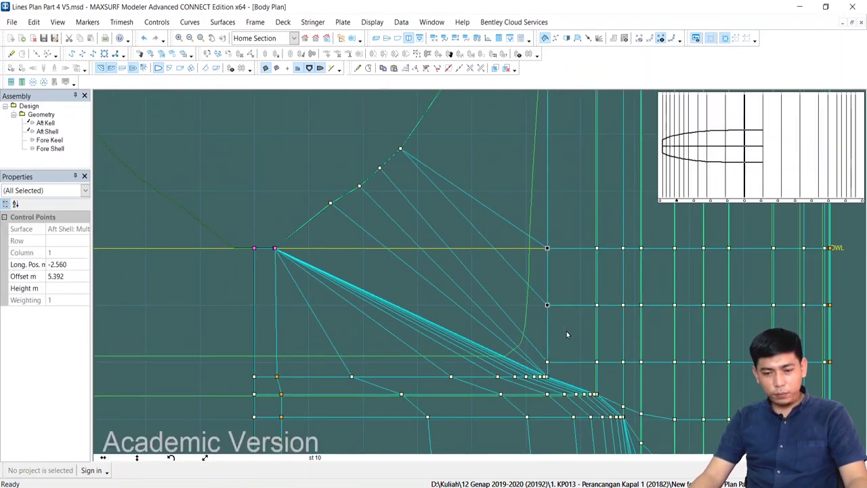
{"action": "scroll", "coordinate": [562, 366], "scroll_direction": "up", "scroll_amount": 1}
{"action": "middle_click_drag", "start_coordinate": [562, 366], "coordinate": [561, 313]}
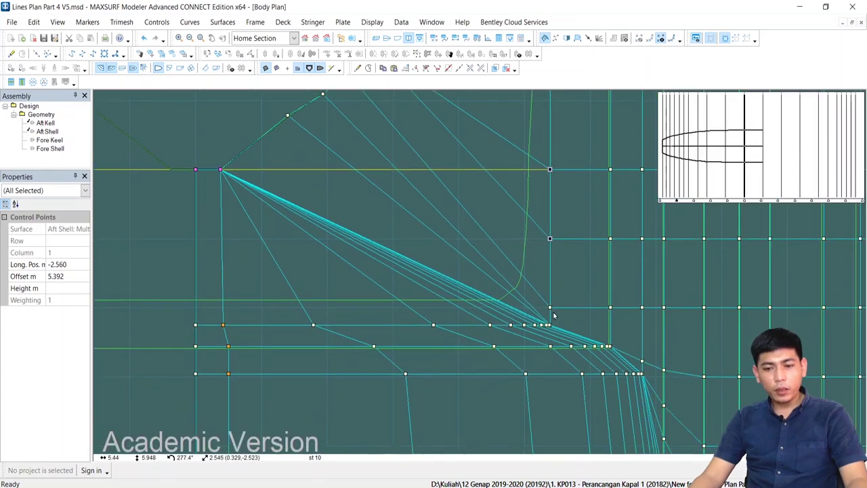
{"action": "scroll", "coordinate": [553, 313], "scroll_direction": "up", "scroll_amount": 1}
{"action": "left_click_drag", "start_coordinate": [413, 265], "coordinate": [474, 307]}
{"action": "left_click_drag", "start_coordinate": [575, 346], "coordinate": [575, 346]}
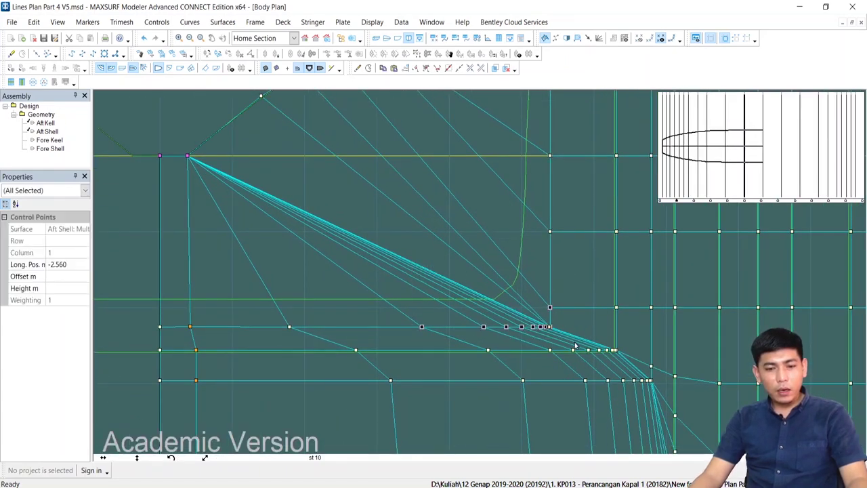
{"action": "scroll", "coordinate": [500, 330], "scroll_direction": "down", "scroll_amount": 4}
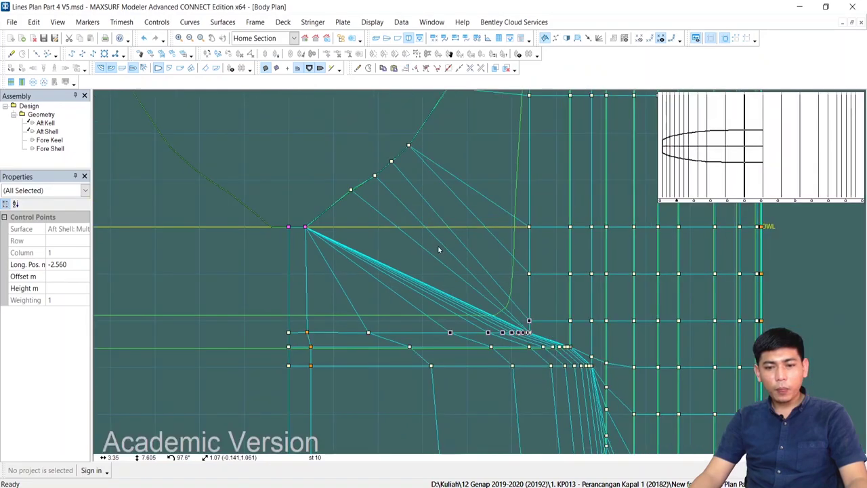
{"action": "middle_click_drag", "start_coordinate": [467, 176], "coordinate": [451, 216]}
{"action": "left_click", "coordinate": [464, 151]}
{"action": "scroll", "coordinate": [271, 263], "scroll_direction": "down", "scroll_amount": 3}
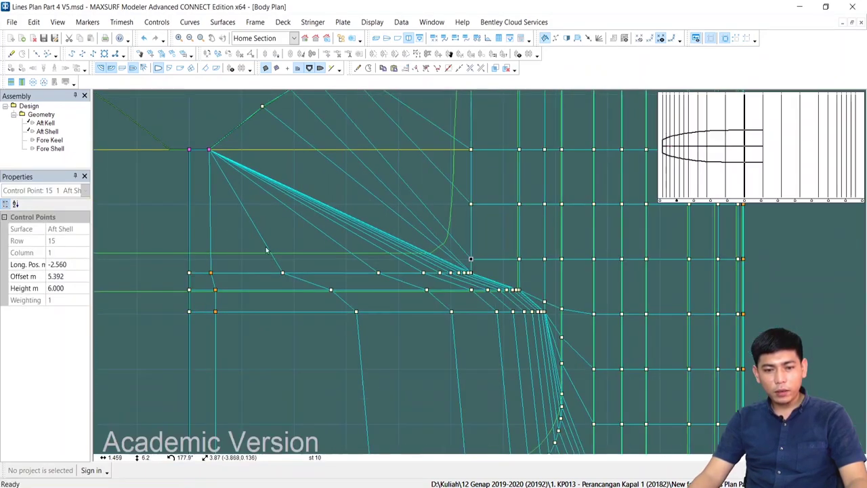
Copy the offset value of the bonded keel-edge control point in column 1 at the 5.748 m level
{"action": "middle_click_drag", "start_coordinate": [265, 250], "coordinate": [270, 276]}
{"action": "left_click_drag", "start_coordinate": [270, 276], "coordinate": [468, 311]}
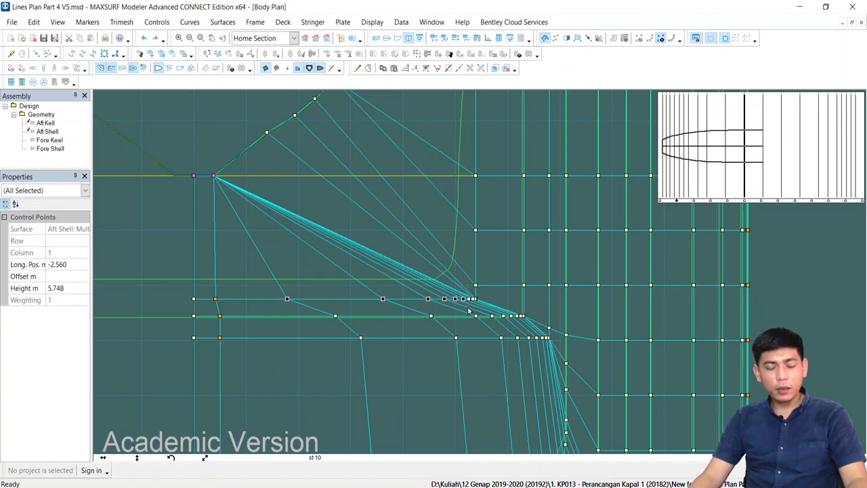
{"action": "scroll", "coordinate": [206, 302], "scroll_direction": "up", "scroll_amount": 2}
{"action": "middle_click_drag", "start_coordinate": [205, 303], "coordinate": [312, 284]}
{"action": "left_click_drag", "start_coordinate": [328, 303], "coordinate": [314, 282]}
{"action": "scroll", "coordinate": [322, 319], "scroll_direction": "up", "scroll_amount": 4}
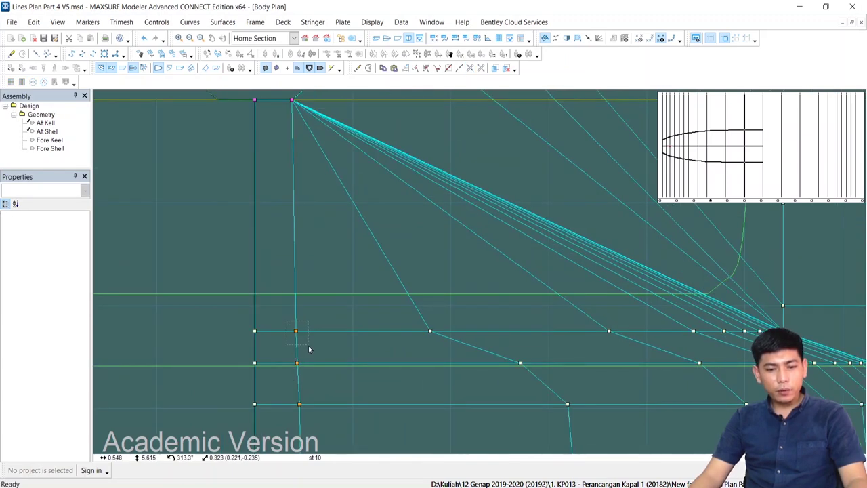
{"action": "left_click_drag", "start_coordinate": [309, 349], "coordinate": [309, 349]}
{"action": "double_click", "coordinate": [62, 278]}
{"action": "right_click", "coordinate": [63, 278]}
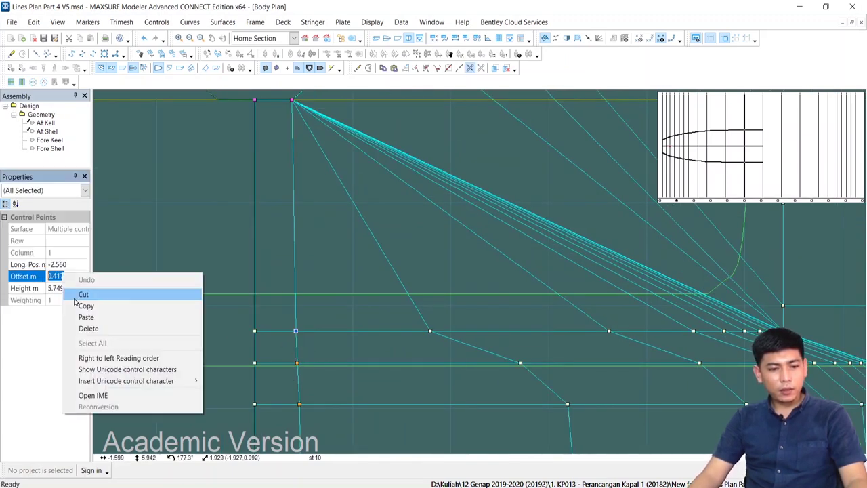
{"action": "left_click", "coordinate": [116, 304]}
Set the offset of the column 1 Aft Shell points next to the keel edge at height 5.748 m to 0.417 m
{"action": "left_click", "coordinate": [513, 311]}
{"action": "middle_click_drag", "start_coordinate": [483, 313], "coordinate": [401, 335]}
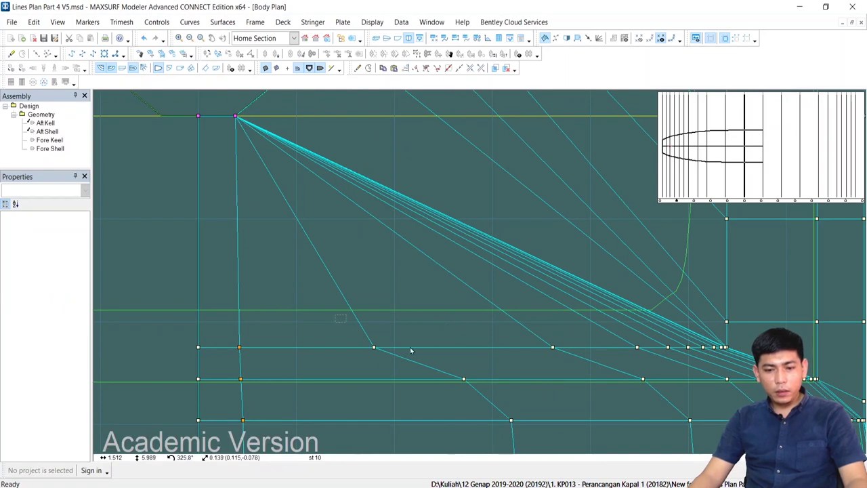
{"action": "left_click_drag", "start_coordinate": [334, 314], "coordinate": [664, 369]}
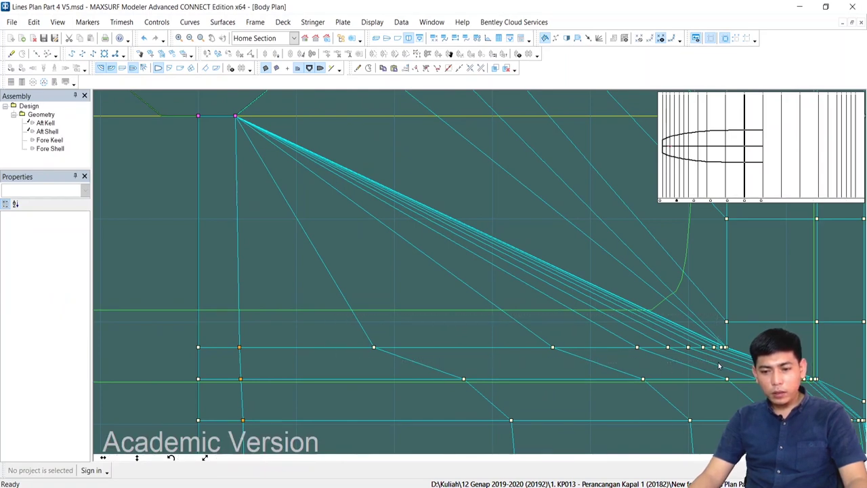
{"action": "left_click_drag", "start_coordinate": [720, 366], "coordinate": [721, 366]}
{"action": "left_click", "coordinate": [74, 285]}
{"action": "type", "text": "0.417"}
{"action": "key", "text": "Return"}
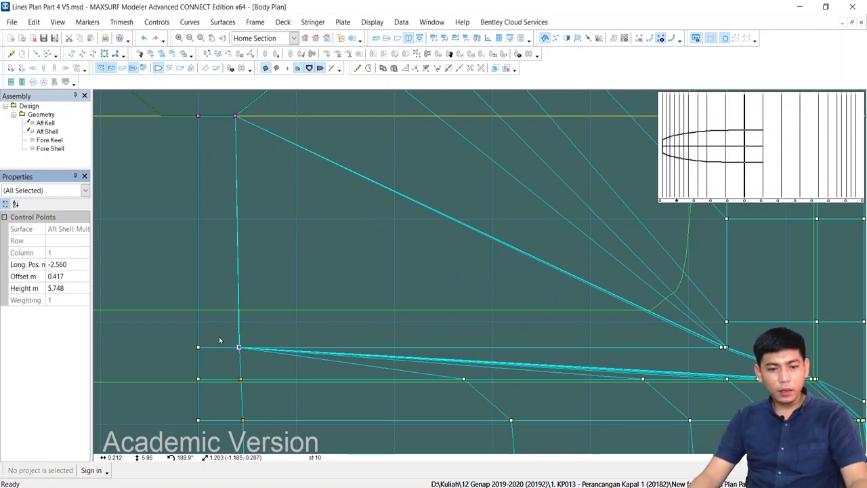
{"action": "scroll", "coordinate": [227, 341], "scroll_direction": "up", "scroll_amount": 3}
{"action": "left_click_drag", "start_coordinate": [226, 331], "coordinate": [272, 367]}
{"action": "scroll", "coordinate": [435, 279], "scroll_direction": "down", "scroll_amount": 3}
{"action": "middle_click_drag", "start_coordinate": [603, 264], "coordinate": [509, 267]}
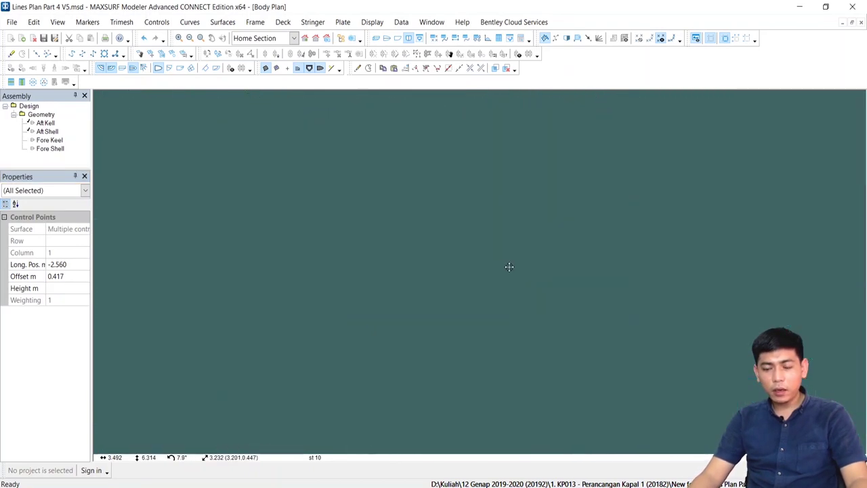
Slide the row 8 to 10 column 1 corner points inward along the 5.748 m level, with row 9 at about 4.597 m offset
{"action": "scroll", "coordinate": [660, 321], "scroll_direction": "up", "scroll_amount": 5}
{"action": "left_click", "coordinate": [660, 321]}
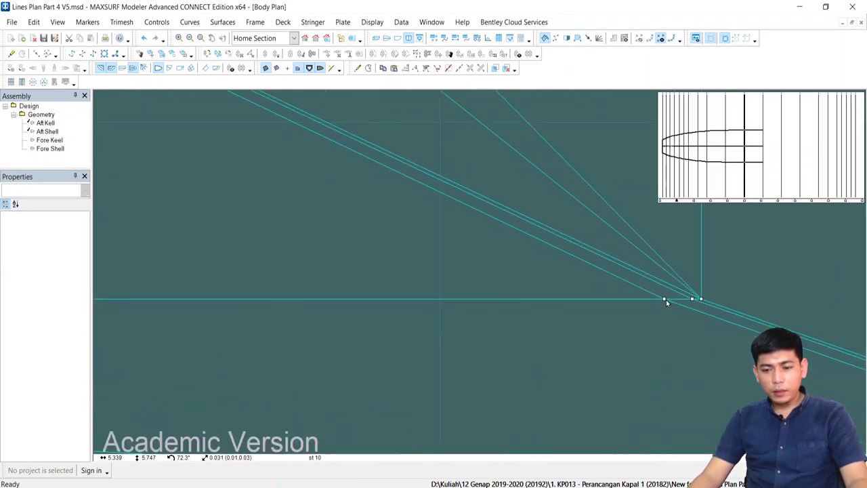
{"action": "left_click_drag", "start_coordinate": [666, 300], "coordinate": [124, 299]}
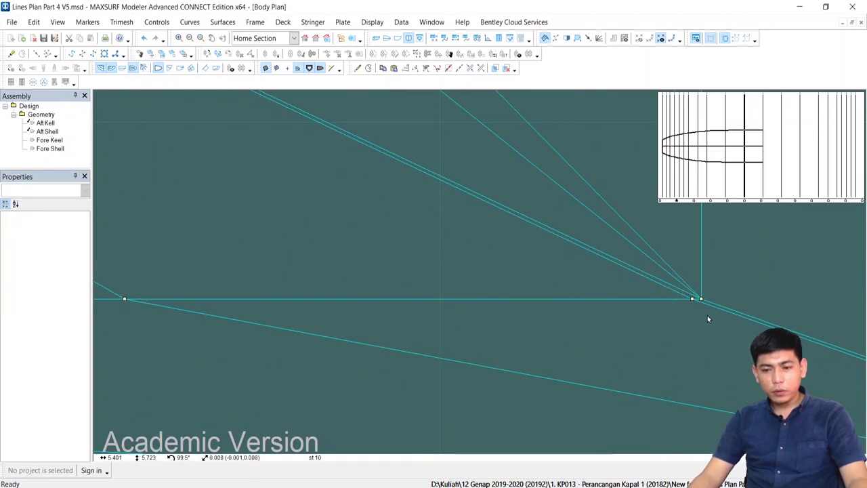
{"action": "left_click_drag", "start_coordinate": [693, 300], "coordinate": [171, 299]}
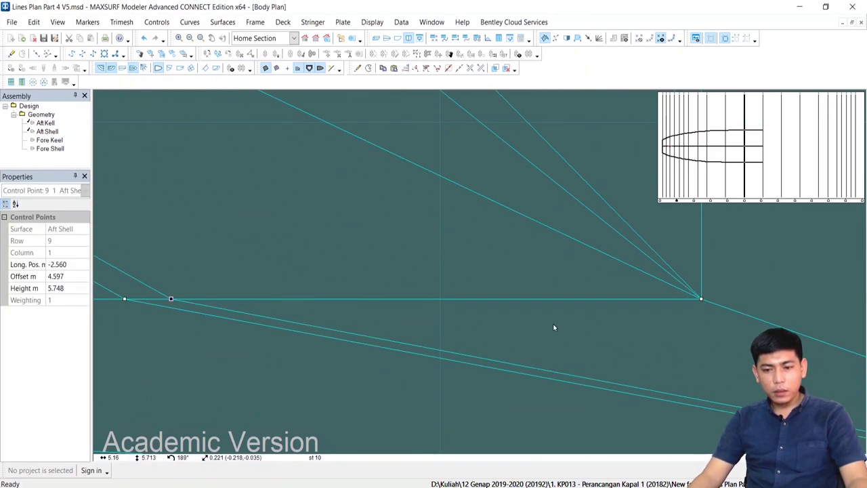
{"action": "left_click_drag", "start_coordinate": [701, 299], "coordinate": [273, 299]}
Unstack the remaining column 1 corner points, sliding rows 11 to 13 inward horizontally and row 14 diagonally up and inward
{"action": "left_click_drag", "start_coordinate": [649, 248], "coordinate": [720, 333]}
{"action": "scroll", "coordinate": [720, 333], "scroll_direction": "down", "scroll_amount": 2}
{"action": "middle_click_drag", "start_coordinate": [721, 333], "coordinate": [577, 345]}
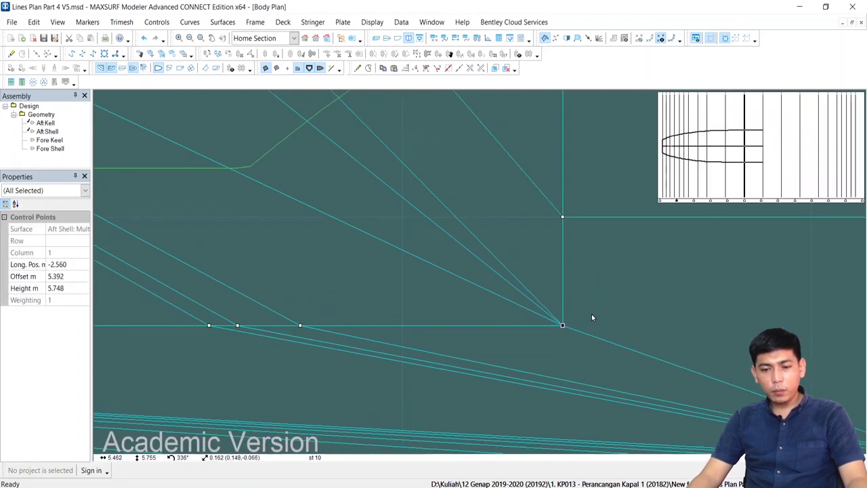
{"action": "scroll", "coordinate": [563, 327], "scroll_direction": "up", "scroll_amount": 1}
{"action": "left_click_drag", "start_coordinate": [565, 327], "coordinate": [283, 335]}
{"action": "left_click", "coordinate": [578, 344]}
{"action": "left_click_drag", "start_coordinate": [566, 326], "coordinate": [339, 327]}
{"action": "left_click_drag", "start_coordinate": [565, 326], "coordinate": [389, 327]}
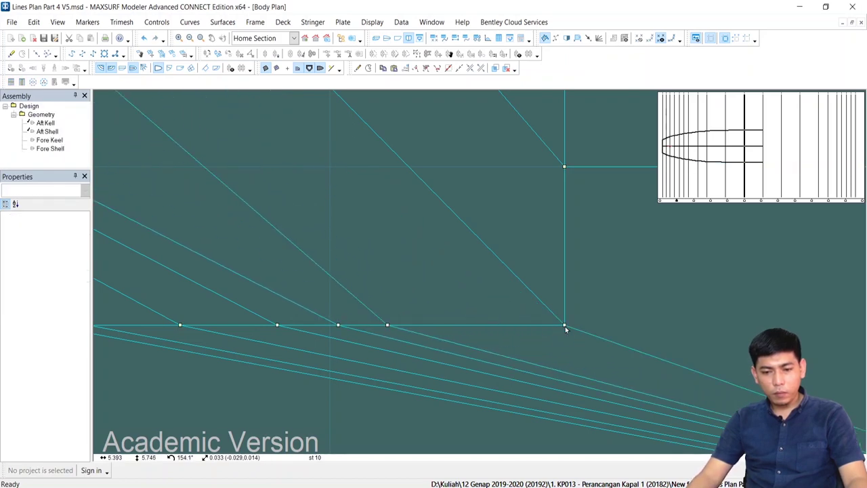
{"action": "left_click_drag", "start_coordinate": [565, 326], "coordinate": [508, 258]}
Pull the row 16 control point out of the stacked transom point and place it lower along the slope
{"action": "scroll", "coordinate": [523, 290], "scroll_direction": "down", "scroll_amount": 1}
{"action": "scroll", "coordinate": [523, 290], "scroll_direction": "down", "scroll_amount": 3}
{"action": "middle_click_drag", "start_coordinate": [549, 186], "coordinate": [527, 275]}
{"action": "scroll", "coordinate": [529, 272], "scroll_direction": "down", "scroll_amount": 4}
{"action": "scroll", "coordinate": [529, 271], "scroll_direction": "down", "scroll_amount": 2}
{"action": "middle_click_drag", "start_coordinate": [502, 98], "coordinate": [468, 210]}
{"action": "middle_click_drag", "start_coordinate": [478, 107], "coordinate": [470, 145]}
{"action": "left_click", "coordinate": [329, 221]}
{"action": "middle_click_drag", "start_coordinate": [317, 229], "coordinate": [437, 214]}
{"action": "scroll", "coordinate": [437, 214], "scroll_direction": "up", "scroll_amount": 1}
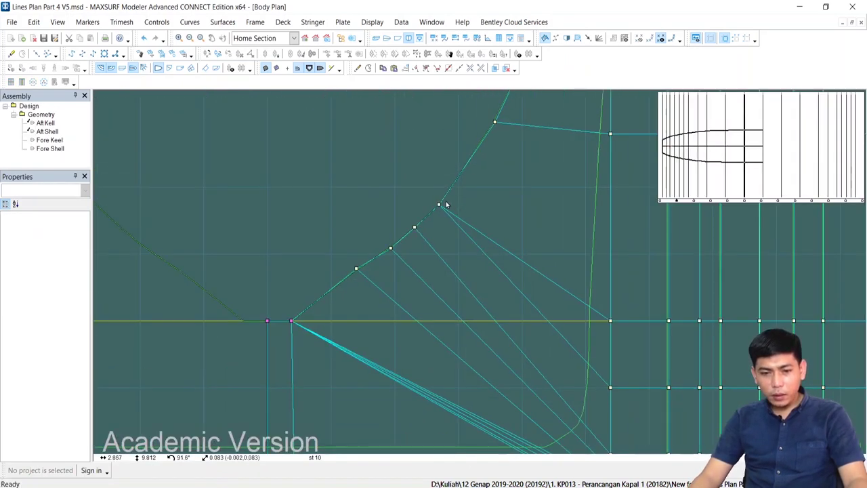
{"action": "scroll", "coordinate": [447, 205], "scroll_direction": "up", "scroll_amount": 3}
{"action": "left_click_drag", "start_coordinate": [421, 220], "coordinate": [356, 292]}
{"action": "scroll", "coordinate": [356, 291], "scroll_direction": "down", "scroll_amount": 1}
{"action": "scroll", "coordinate": [362, 287], "scroll_direction": "down", "scroll_amount": 3}
Bring the row 13 transom control point onto the keel-edge point at the waterline, reusing that point's offset
{"action": "left_click", "coordinate": [258, 361]}
{"action": "middle_click_drag", "start_coordinate": [219, 394], "coordinate": [369, 296]}
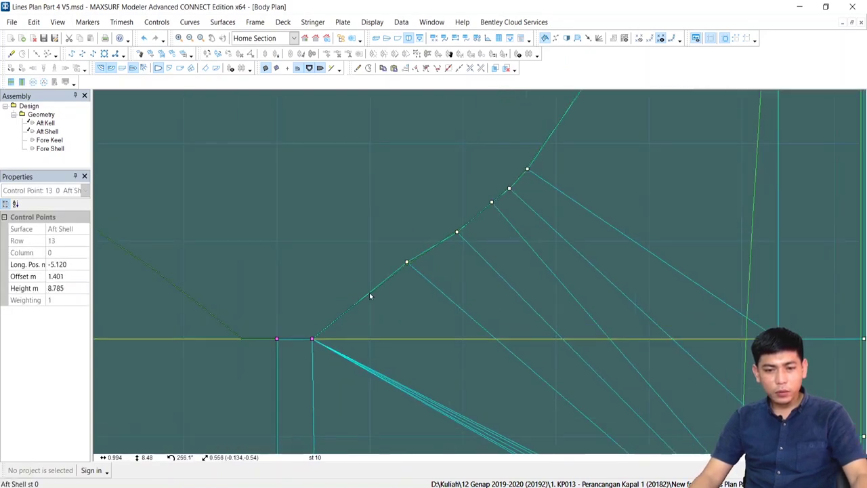
{"action": "scroll", "coordinate": [369, 296], "scroll_direction": "up", "scroll_amount": 2}
{"action": "middle_click_drag", "start_coordinate": [424, 291], "coordinate": [477, 277]}
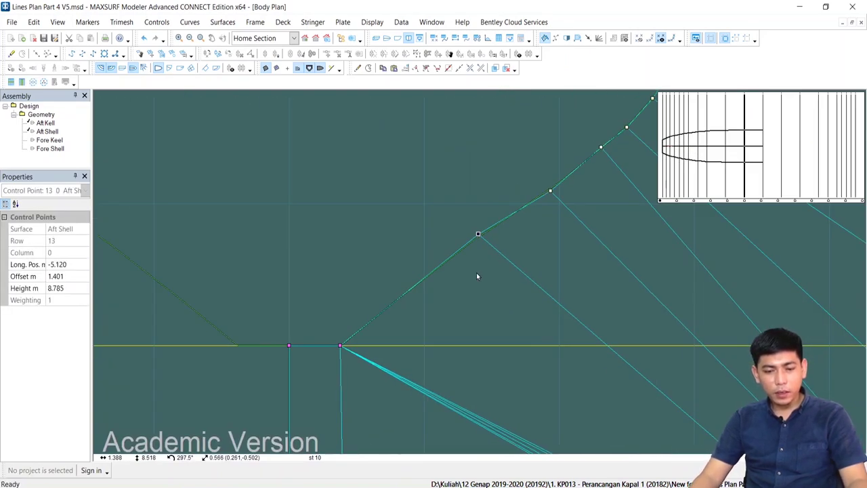
{"action": "left_click_drag", "start_coordinate": [329, 334], "coordinate": [358, 360]}
{"action": "left_click_drag", "start_coordinate": [67, 277], "coordinate": [47, 277]}
Inspect the column 1 control points from row 17 at the waterline down to the unstacked lower corner points
{"action": "left_click_drag", "start_coordinate": [510, 163], "coordinate": [533, 408]}
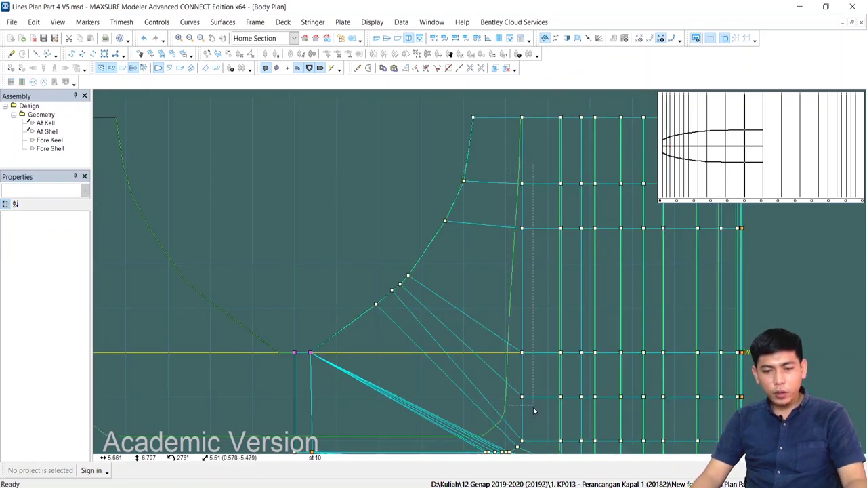
{"action": "scroll", "coordinate": [533, 408], "scroll_direction": "up", "scroll_amount": 4}
{"action": "scroll", "coordinate": [533, 405], "scroll_direction": "down", "scroll_amount": 4}
{"action": "middle_click_drag", "start_coordinate": [532, 404], "coordinate": [530, 326]}
{"action": "scroll", "coordinate": [530, 329], "scroll_direction": "up", "scroll_amount": 1}
{"action": "middle_click_drag", "start_coordinate": [552, 213], "coordinate": [532, 294]}
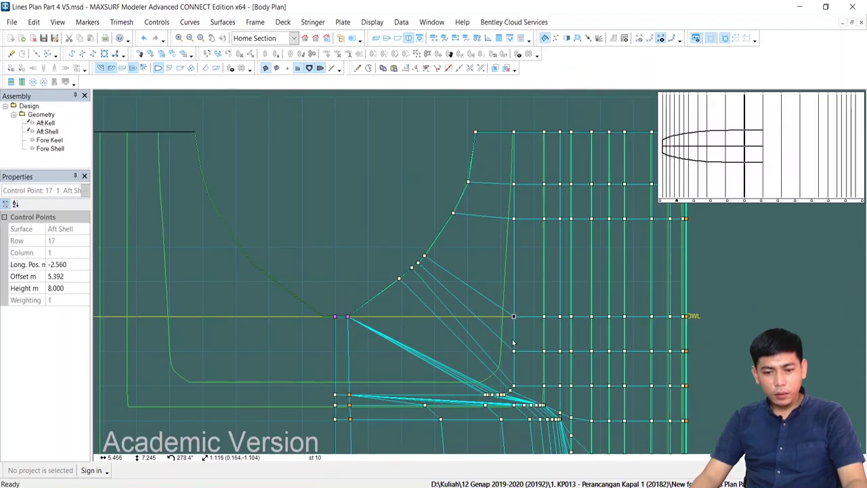
{"action": "left_click", "coordinate": [513, 349]}
{"action": "scroll", "coordinate": [521, 339], "scroll_direction": "up", "scroll_amount": 4}
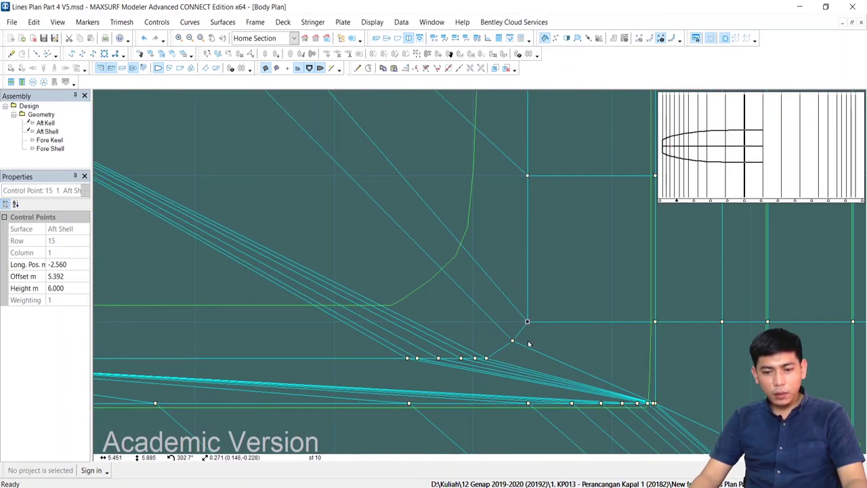
{"action": "middle_click_drag", "start_coordinate": [521, 351], "coordinate": [641, 284]}
Identify the six unstacked column 1 points at height 5.748 m and copy the keel-edge point's 0.417 m offset
{"action": "left_click_drag", "start_coordinate": [477, 275], "coordinate": [621, 306]}
{"action": "scroll", "coordinate": [621, 306], "scroll_direction": "down", "scroll_amount": 3}
{"action": "middle_click_drag", "start_coordinate": [621, 306], "coordinate": [810, 320]}
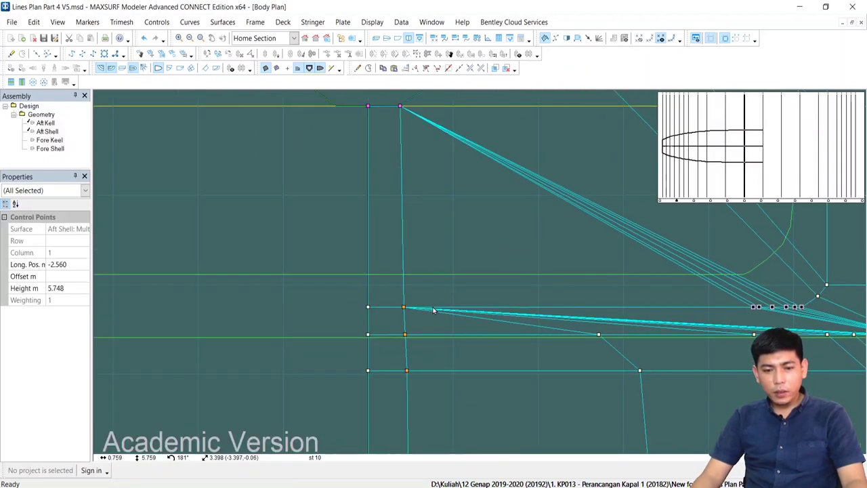
{"action": "scroll", "coordinate": [406, 315], "scroll_direction": "up", "scroll_amount": 3}
{"action": "left_click", "coordinate": [65, 275]}
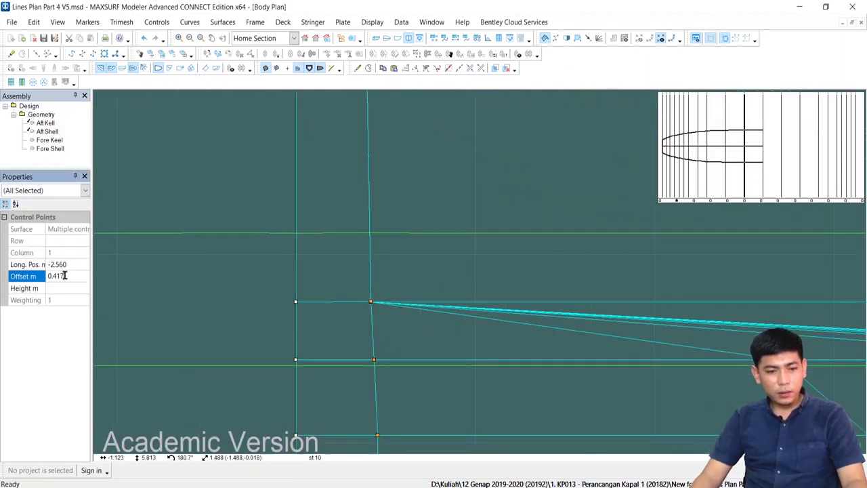
{"action": "right_click", "coordinate": [52, 275]}
{"action": "left_click", "coordinate": [68, 308]}
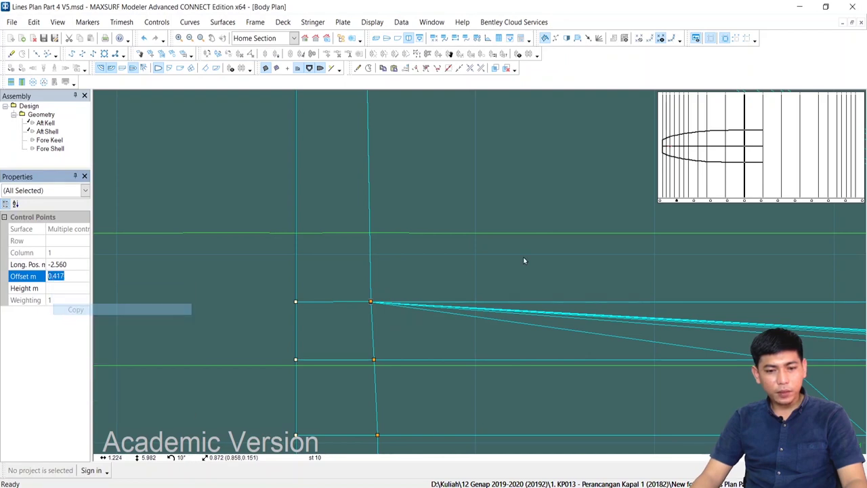
Give the row 8 to 13 column 1 Aft Shell points at height 5.748 m the copied 0.417 m offset
{"action": "scroll", "coordinate": [542, 265], "scroll_direction": "down", "scroll_amount": 3}
{"action": "scroll", "coordinate": [502, 287], "scroll_direction": "up", "scroll_amount": 4}
{"action": "left_click", "coordinate": [472, 288]}
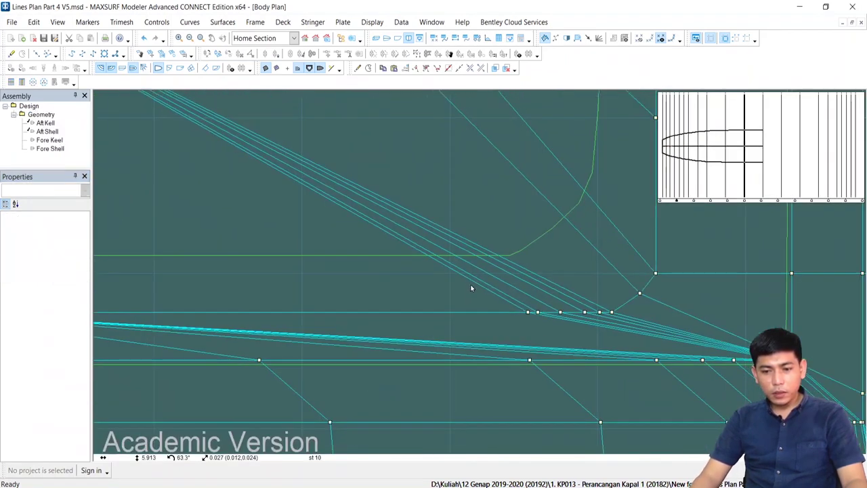
{"action": "left_click_drag", "start_coordinate": [614, 330], "coordinate": [615, 330]}
{"action": "left_click", "coordinate": [64, 276]}
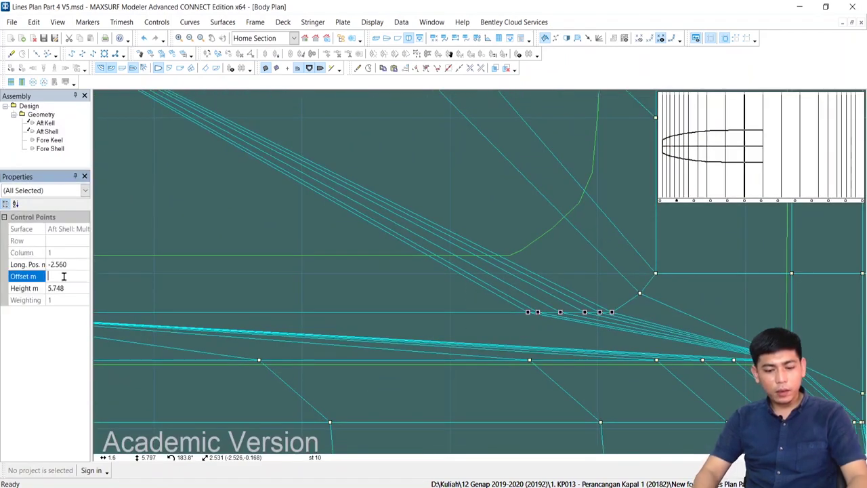
{"action": "key", "text": "Return"}
Move the row 14 to 17 column 1 control points inward and up into a sloping curve between transom and hull side
{"action": "scroll", "coordinate": [424, 224], "scroll_direction": "down", "scroll_amount": 5}
{"action": "middle_click_drag", "start_coordinate": [425, 224], "coordinate": [475, 260]}
{"action": "left_click", "coordinate": [441, 296]}
{"action": "left_click", "coordinate": [542, 357]}
{"action": "left_click_drag", "start_coordinate": [536, 356], "coordinate": [460, 309]}
{"action": "left_click", "coordinate": [544, 350]}
{"action": "left_click_drag", "start_coordinate": [544, 351], "coordinate": [490, 294]}
{"action": "left_click_drag", "start_coordinate": [547, 315], "coordinate": [516, 275]}
{"action": "left_click_drag", "start_coordinate": [529, 238], "coordinate": [525, 231]}
Pull the row 18 column 1 control point slightly inward and check the resulting section shape
{"action": "scroll", "coordinate": [547, 157], "scroll_direction": "up", "scroll_amount": 3}
{"action": "left_click_drag", "start_coordinate": [512, 156], "coordinate": [496, 157]}
{"action": "scroll", "coordinate": [508, 204], "scroll_direction": "down", "scroll_amount": 3}
{"action": "left_click", "coordinate": [457, 316]}
{"action": "scroll", "coordinate": [457, 317], "scroll_direction": "up", "scroll_amount": 1}
{"action": "left_click", "coordinate": [475, 320]}
{"action": "scroll", "coordinate": [476, 322], "scroll_direction": "down", "scroll_amount": 4}
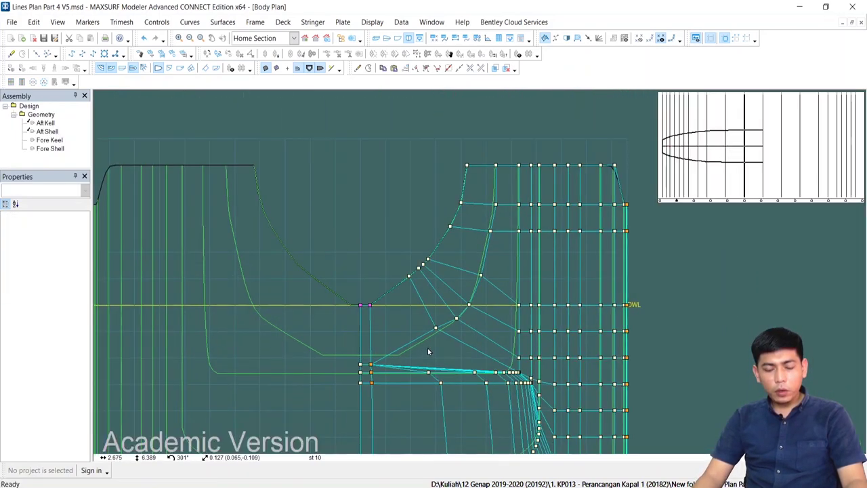
Try to move the column 2 Aft Shell control point at the waterline inward and up, and undo the move
{"action": "scroll", "coordinate": [427, 351], "scroll_direction": "up", "scroll_amount": 1}
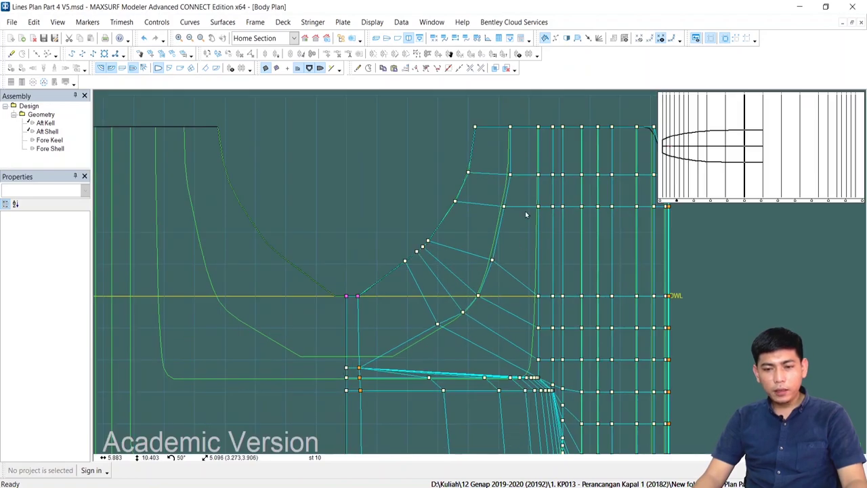
{"action": "left_click_drag", "start_coordinate": [527, 159], "coordinate": [546, 252]}
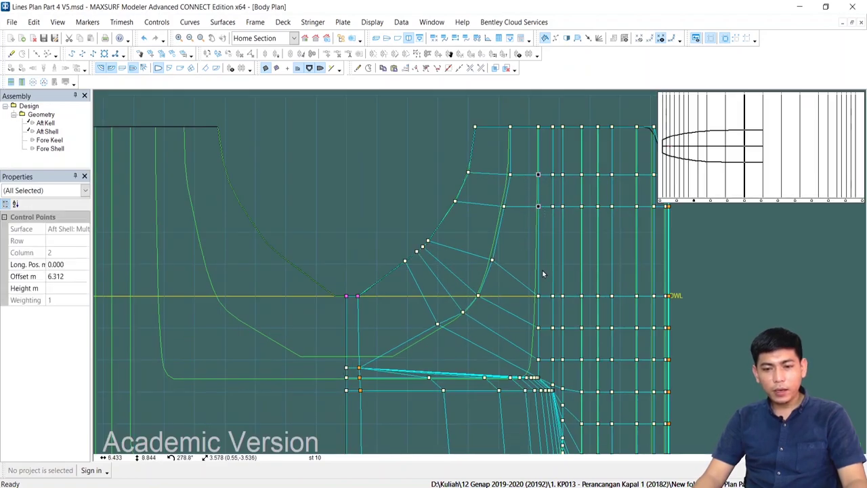
{"action": "left_click", "coordinate": [543, 272]}
{"action": "scroll", "coordinate": [538, 290], "scroll_direction": "up", "scroll_amount": 2}
{"action": "mouse_move", "coordinate": [538, 298]}
{"action": "left_mouse_down"}
{"action": "mouse_move", "coordinate": [533, 268]}
{"action": "mouse_move", "coordinate": [528, 284]}
{"action": "left_mouse_up"}
{"action": "key", "text": "ctrl+z"}
Examine the column 2 Aft Shell control points from the upper rows down to the row of points at height 5.440 m
{"action": "middle_click_drag", "start_coordinate": [532, 212], "coordinate": [502, 314]}
{"action": "left_click_drag", "start_coordinate": [491, 193], "coordinate": [516, 250]}
{"action": "left_click", "coordinate": [506, 268]}
{"action": "middle_click_drag", "start_coordinate": [507, 378], "coordinate": [550, 199]}
{"action": "left_click", "coordinate": [548, 341]}
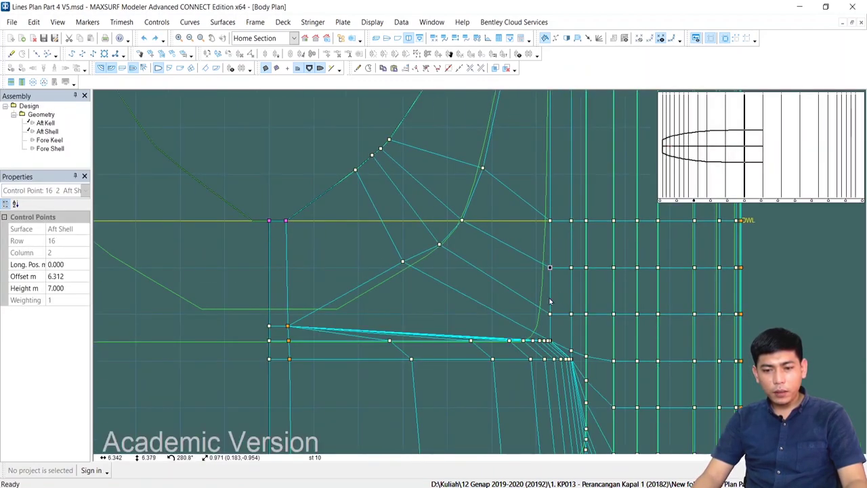
{"action": "scroll", "coordinate": [547, 343], "scroll_direction": "up", "scroll_amount": 5}
{"action": "scroll", "coordinate": [547, 347], "scroll_direction": "up", "scroll_amount": 4}
{"action": "left_click_drag", "start_coordinate": [529, 321], "coordinate": [557, 370]}
{"action": "scroll", "coordinate": [532, 336], "scroll_direction": "down", "scroll_amount": 4}
{"action": "left_click_drag", "start_coordinate": [684, 321], "coordinate": [329, 269]}
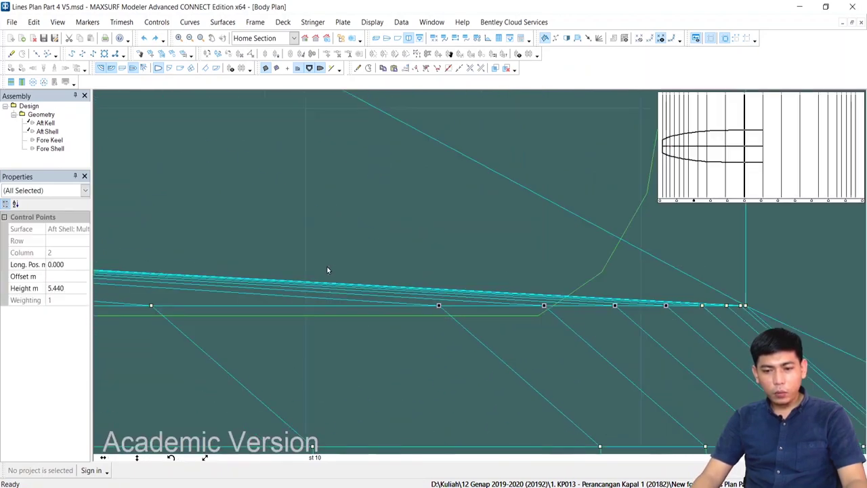
{"action": "scroll", "coordinate": [331, 269], "scroll_direction": "down", "scroll_amount": 2}
{"action": "middle_click_drag", "start_coordinate": [351, 270], "coordinate": [681, 296]}
{"action": "scroll", "coordinate": [683, 299], "scroll_direction": "down", "scroll_amount": 4}
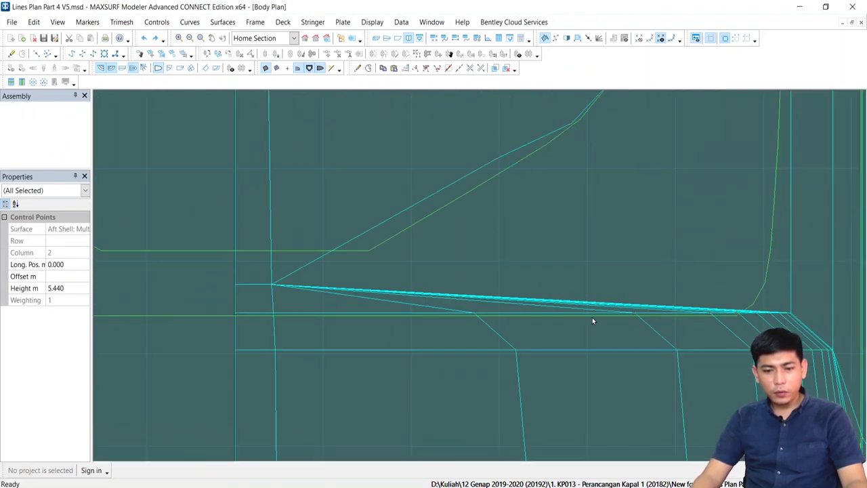
Copy the 0.435 m offset of the column 2 keel-edge control point at height 5.440 m
{"action": "scroll", "coordinate": [290, 322], "scroll_direction": "up", "scroll_amount": 3}
{"action": "scroll", "coordinate": [285, 319], "scroll_direction": "up", "scroll_amount": 3}
{"action": "left_click_drag", "start_coordinate": [229, 291], "coordinate": [289, 335]}
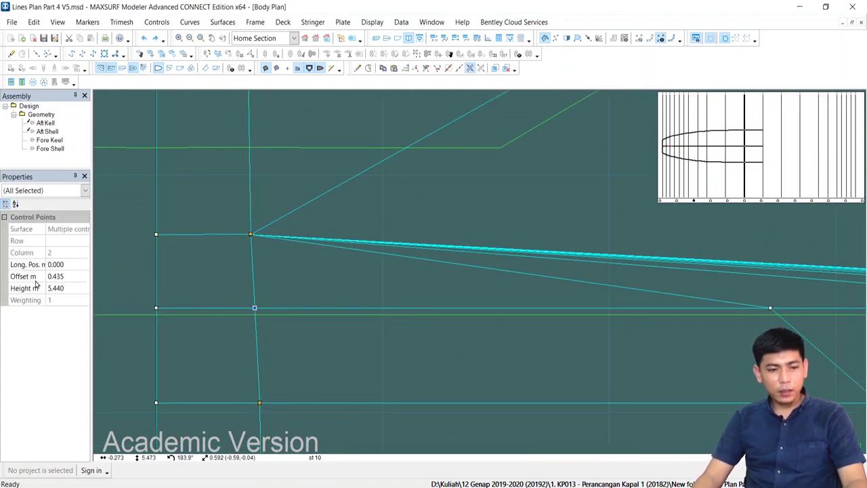
{"action": "left_click", "coordinate": [67, 277]}
{"action": "right_click", "coordinate": [58, 279]}
{"action": "left_click", "coordinate": [96, 310]}
Set the offset of the spread-out column 2 Aft Shell points at height 5.440 m to 0.435 m
{"action": "scroll", "coordinate": [282, 350], "scroll_direction": "down", "scroll_amount": 3}
{"action": "left_click_drag", "start_coordinate": [431, 291], "coordinate": [758, 344]}
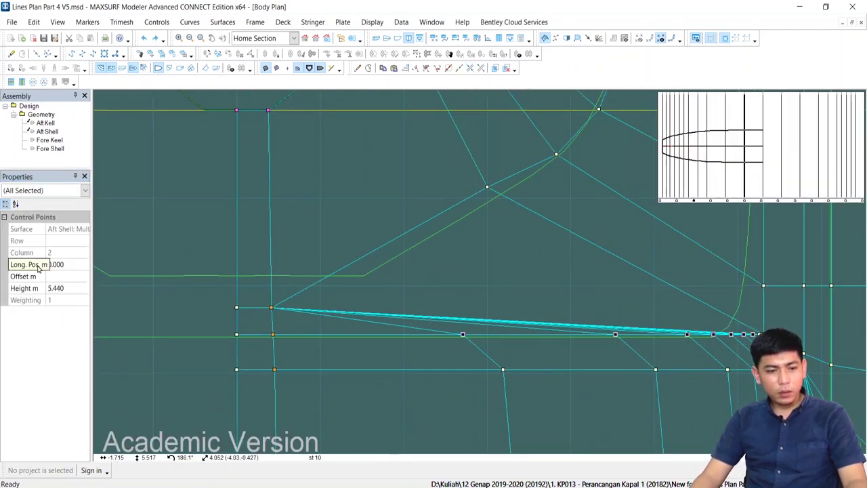
{"action": "left_click", "coordinate": [57, 276]}
{"action": "type", "text": "0.435"}
{"action": "key", "text": "Return"}
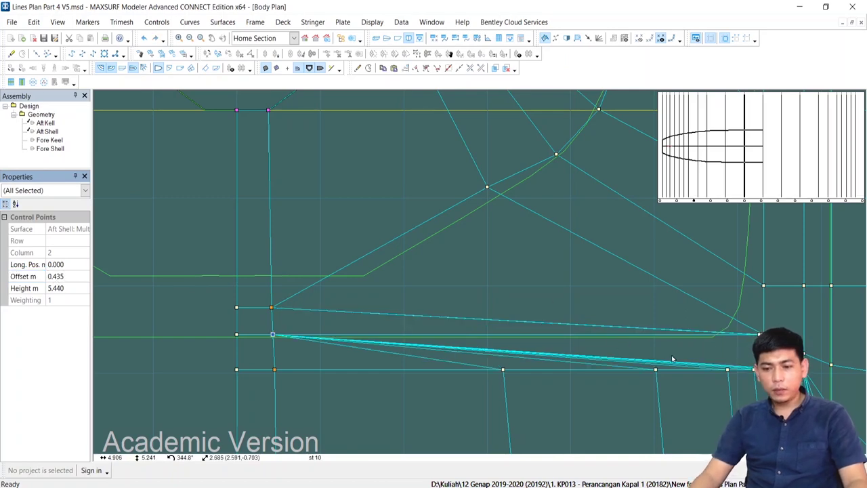
Pull the row 8 and 9 column 2 points out of the hull-side stack, horizontally along height 5.440 m
{"action": "scroll", "coordinate": [749, 336], "scroll_direction": "up", "scroll_amount": 5}
{"action": "middle_click_drag", "start_coordinate": [769, 337], "coordinate": [634, 342]}
{"action": "left_click", "coordinate": [636, 344]}
{"action": "left_click_drag", "start_coordinate": [659, 332], "coordinate": [160, 344], "text": "shift"}
{"action": "scroll", "coordinate": [684, 331], "scroll_direction": "up", "scroll_amount": 3}
{"action": "scroll", "coordinate": [683, 331], "scroll_direction": "up", "scroll_amount": 3}
{"action": "scroll", "coordinate": [676, 345], "scroll_direction": "down", "scroll_amount": 2}
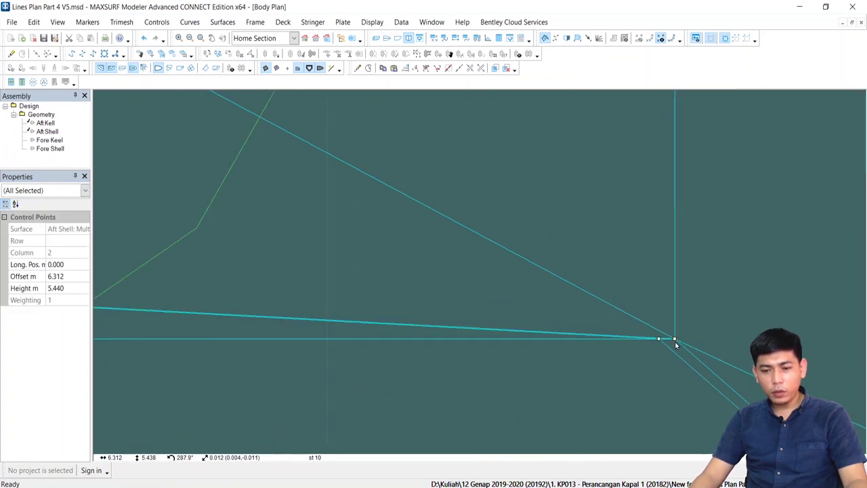
{"action": "left_click", "coordinate": [659, 347]}
{"action": "scroll", "coordinate": [657, 347], "scroll_direction": "down", "scroll_amount": 2}
{"action": "left_click_drag", "start_coordinate": [659, 344], "coordinate": [177, 352], "text": "shift"}
Unstack the row 10 to 13 column 2 points horizontally along height 5.440 m, with row 10 at 5.653 m and row 11 at 5.753 m offset
{"action": "left_click", "coordinate": [556, 368]}
{"action": "left_click_drag", "start_coordinate": [668, 344], "coordinate": [259, 359], "text": "shift"}
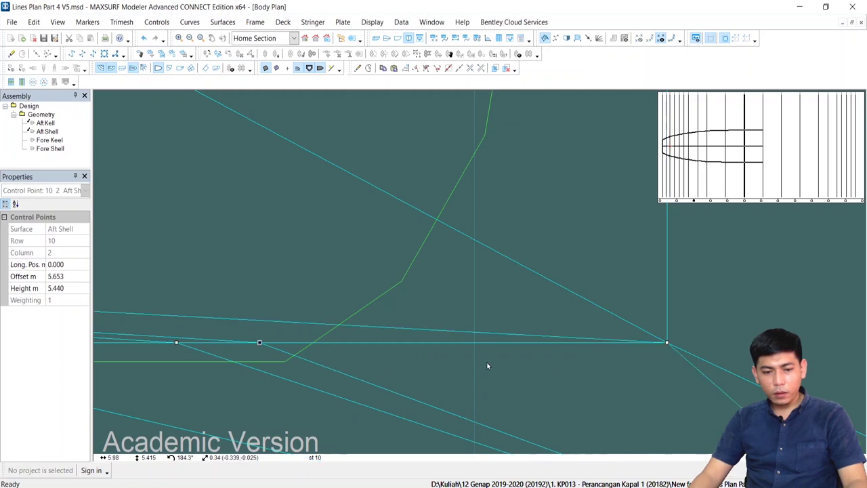
{"action": "left_click", "coordinate": [493, 364]}
{"action": "left_click", "coordinate": [665, 343]}
{"action": "left_click", "coordinate": [322, 342]}
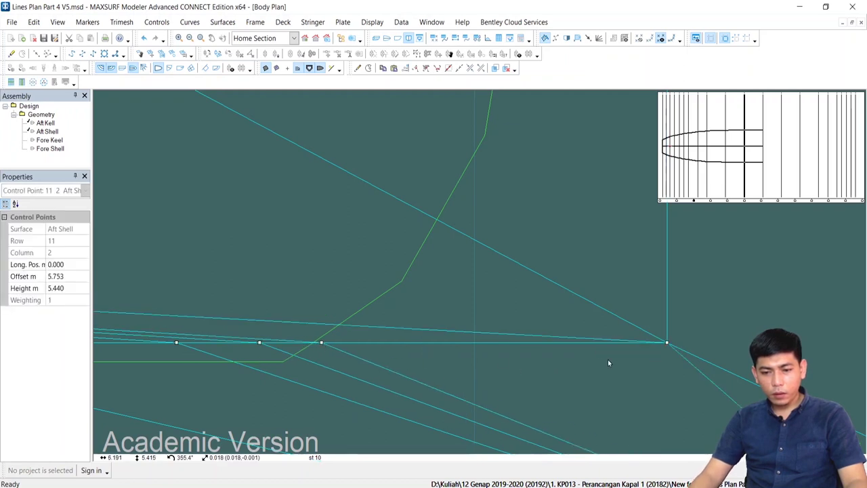
{"action": "left_click", "coordinate": [665, 343]}
{"action": "left_click_drag", "start_coordinate": [594, 344], "coordinate": [377, 342], "text": "shift"}
{"action": "left_click", "coordinate": [536, 360]}
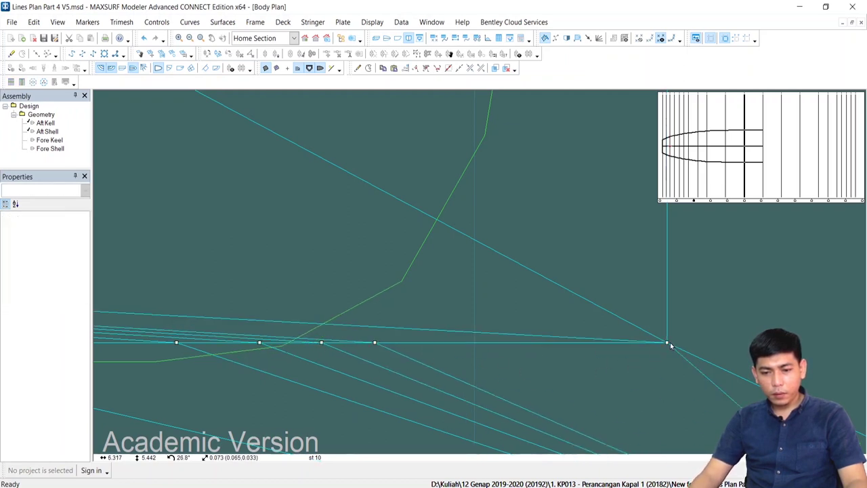
{"action": "left_click_drag", "start_coordinate": [667, 343], "coordinate": [443, 344], "text": "shift"}
{"action": "left_click", "coordinate": [604, 341]}
Check the column 2 control points and the st 2 section from the upper hull side down to row 14
{"action": "scroll", "coordinate": [636, 337], "scroll_direction": "down", "scroll_amount": 10}
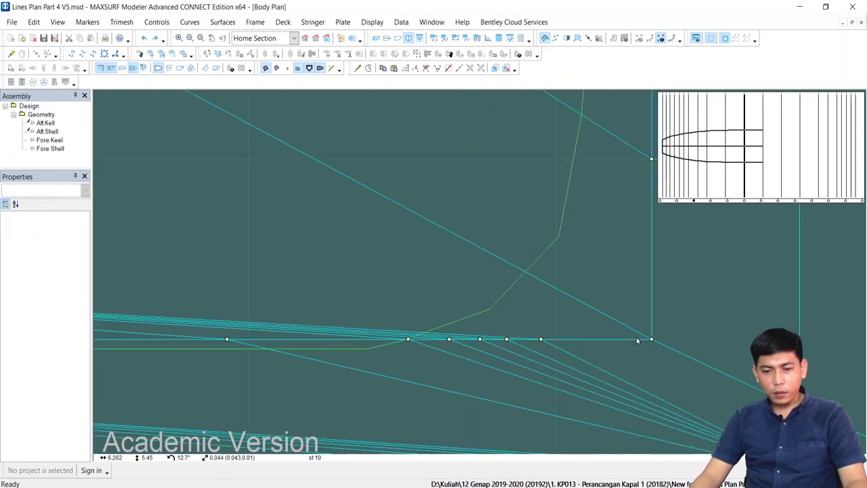
{"action": "middle_click_drag", "start_coordinate": [635, 337], "coordinate": [539, 450]}
{"action": "scroll", "coordinate": [549, 380], "scroll_direction": "down", "scroll_amount": 2}
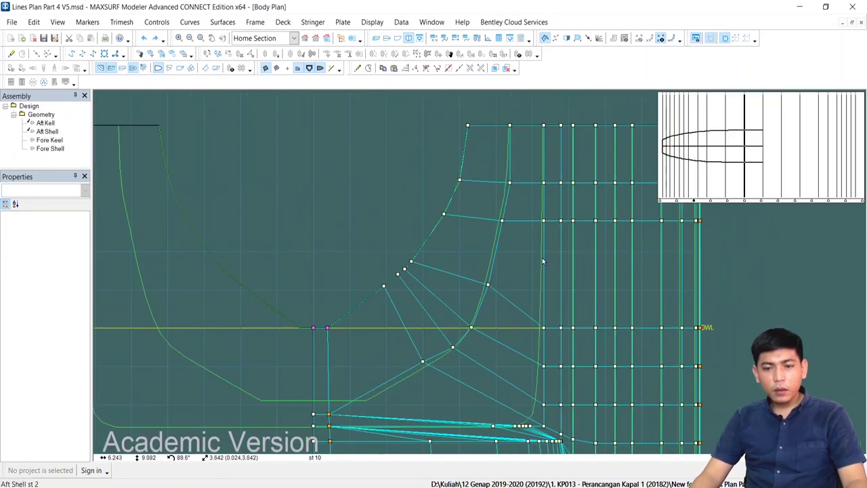
{"action": "left_click", "coordinate": [544, 182]}
{"action": "left_click", "coordinate": [543, 220]}
{"action": "left_click", "coordinate": [544, 327]}
{"action": "left_click", "coordinate": [539, 356]}
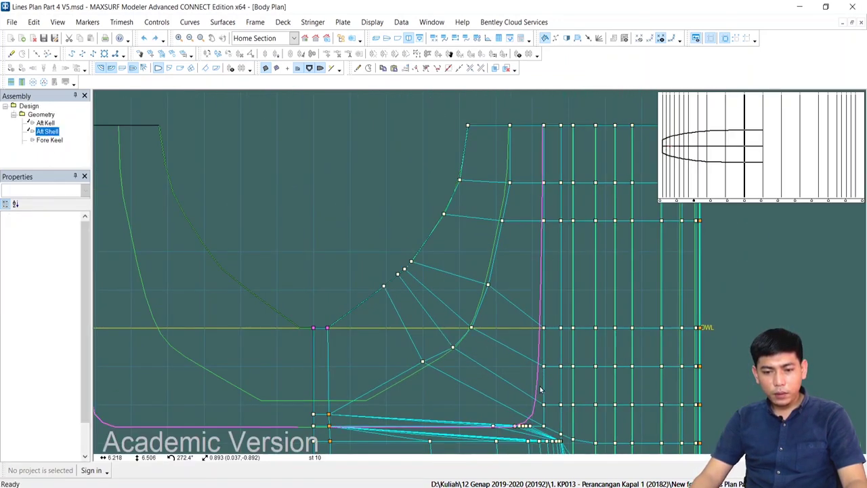
{"action": "left_click", "coordinate": [543, 405]}
Give the six unstacked column 2 Aft Shell points at height 5.440 m the copied 0.435 m offset
{"action": "scroll", "coordinate": [549, 407], "scroll_direction": "up", "scroll_amount": 5}
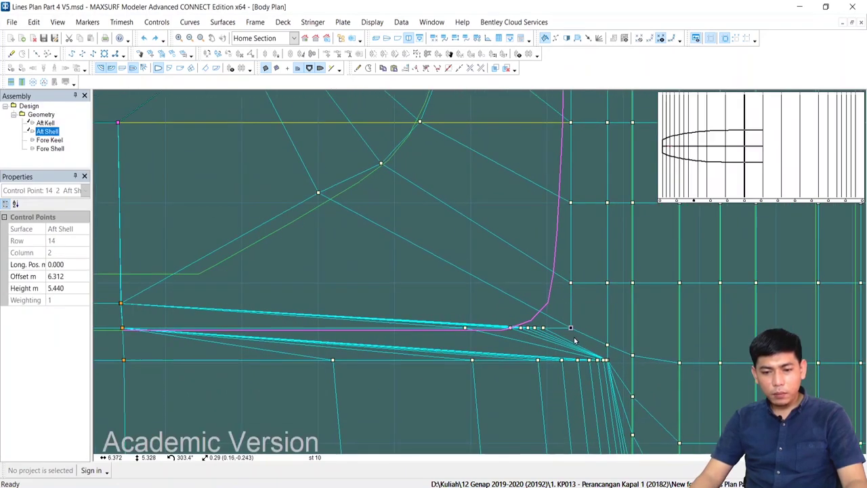
{"action": "middle_click_drag", "start_coordinate": [577, 341], "coordinate": [664, 342]}
{"action": "left_click", "coordinate": [502, 303]}
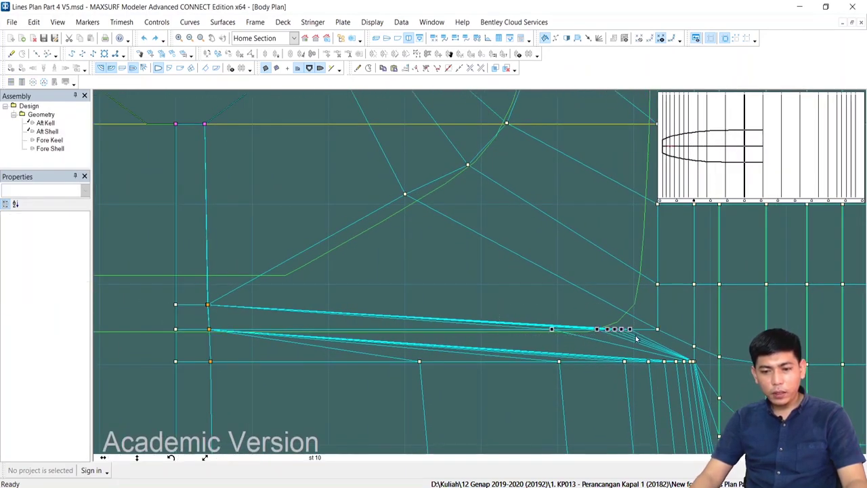
{"action": "left_click", "coordinate": [58, 276]}
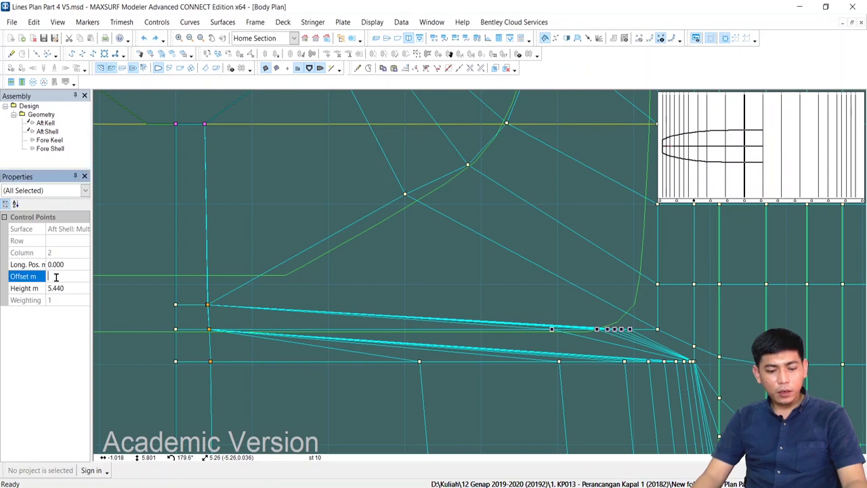
{"action": "key", "text": "Return"}
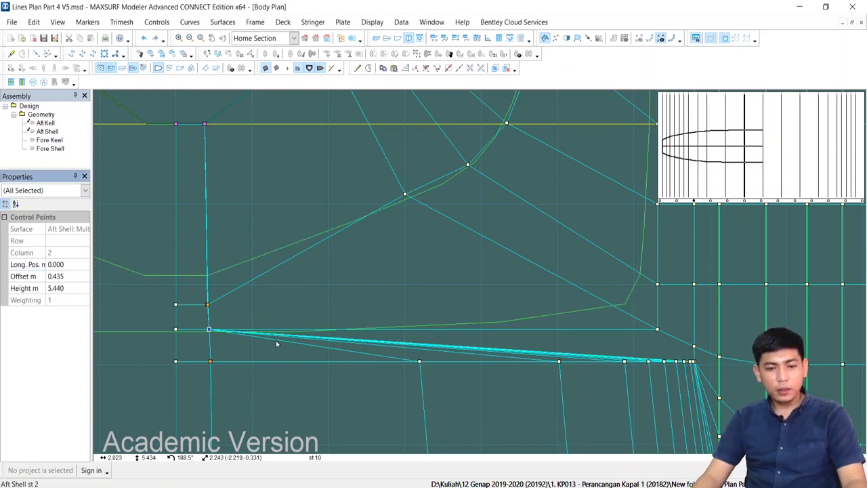
Move the row 14 to 17 column 2 control points inward and up into a sloping curve between keel and hull side
{"action": "scroll", "coordinate": [209, 336], "scroll_direction": "up", "scroll_amount": 6}
{"action": "left_click_drag", "start_coordinate": [219, 291], "coordinate": [306, 333]}
{"action": "scroll", "coordinate": [243, 302], "scroll_direction": "down", "scroll_amount": 5}
{"action": "scroll", "coordinate": [242, 302], "scroll_direction": "down", "scroll_amount": 3}
{"action": "left_click", "coordinate": [531, 316]}
{"action": "key", "text": "ctrl+z"}
{"action": "left_click", "coordinate": [556, 334]}
{"action": "left_click", "coordinate": [557, 302]}
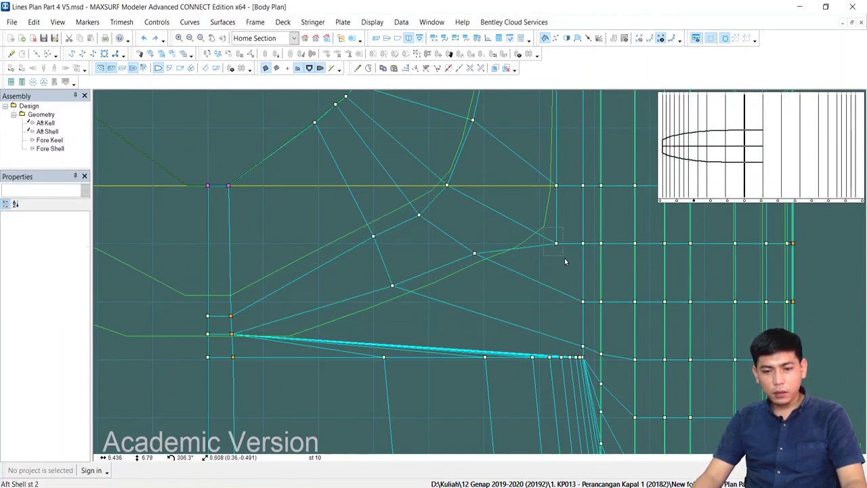
{"action": "left_click_drag", "start_coordinate": [556, 243], "coordinate": [504, 222]}
{"action": "middle_click_drag", "start_coordinate": [557, 196], "coordinate": [511, 307]}
{"action": "scroll", "coordinate": [528, 285], "scroll_direction": "up", "scroll_amount": 2}
{"action": "left_click_drag", "start_coordinate": [501, 302], "coordinate": [463, 285]}
Pull the row 18 and 19 control points of columns 2 and 1 slightly inward, with row 19 column 1 at a 5.200 m offset
{"action": "middle_click_drag", "start_coordinate": [494, 136], "coordinate": [468, 406]}
{"action": "mouse_move", "coordinate": [455, 321]}
{"action": "left_mouse_down"}
{"action": "mouse_move", "coordinate": [486, 353]}
{"action": "mouse_move", "coordinate": [463, 342]}
{"action": "left_mouse_up"}
{"action": "mouse_move", "coordinate": [448, 231]}
{"action": "left_mouse_down"}
{"action": "mouse_move", "coordinate": [487, 275]}
{"action": "mouse_move", "coordinate": [467, 259]}
{"action": "left_mouse_up"}
{"action": "left_click_drag", "start_coordinate": [386, 239], "coordinate": [441, 285]}
{"action": "left_click_drag", "start_coordinate": [402, 259], "coordinate": [387, 260]}
{"action": "middle_click_drag", "start_coordinate": [393, 287], "coordinate": [453, 215]}
{"action": "left_click_drag", "start_coordinate": [447, 269], "coordinate": [430, 269]}
{"action": "left_click_drag", "start_coordinate": [448, 187], "coordinate": [445, 188]}
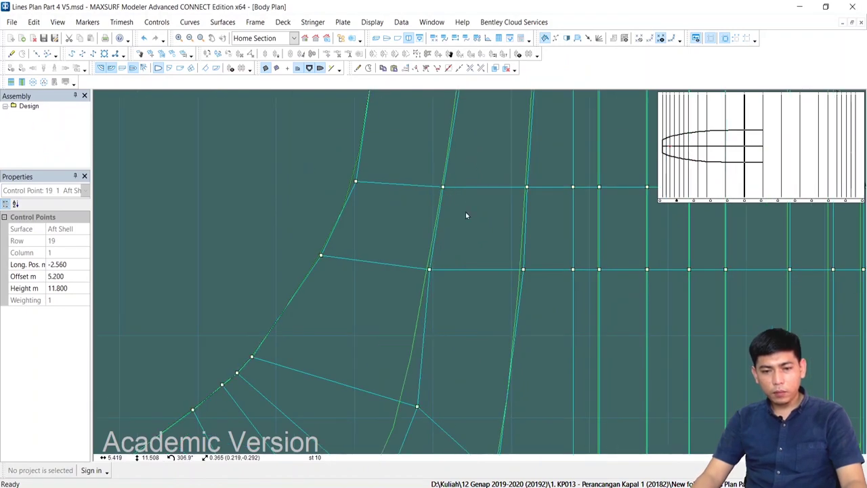
Raise the row 17 column 2 control point to smooth the section and check the neighbouring points down to row 15
{"action": "scroll", "coordinate": [445, 188], "scroll_direction": "down", "scroll_amount": 2}
{"action": "middle_click_drag", "start_coordinate": [494, 391], "coordinate": [488, 322]}
{"action": "left_click_drag", "start_coordinate": [471, 301], "coordinate": [472, 277]}
{"action": "scroll", "coordinate": [472, 277], "scroll_direction": "down", "scroll_amount": 2}
{"action": "scroll", "coordinate": [466, 309], "scroll_direction": "up", "scroll_amount": 1}
{"action": "middle_click_drag", "start_coordinate": [464, 374], "coordinate": [447, 302]}
{"action": "left_click_drag", "start_coordinate": [333, 297], "coordinate": [412, 334]}
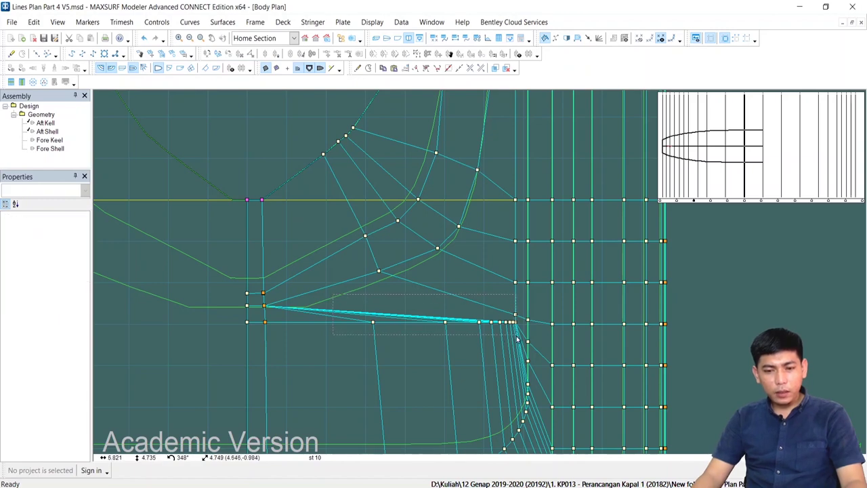
{"action": "left_click_drag", "start_coordinate": [516, 339], "coordinate": [514, 339]}
{"action": "middle_click_drag", "start_coordinate": [366, 210], "coordinate": [373, 249]}
{"action": "left_click_drag", "start_coordinate": [293, 126], "coordinate": [398, 208]}
{"action": "left_click_drag", "start_coordinate": [371, 226], "coordinate": [459, 303]}
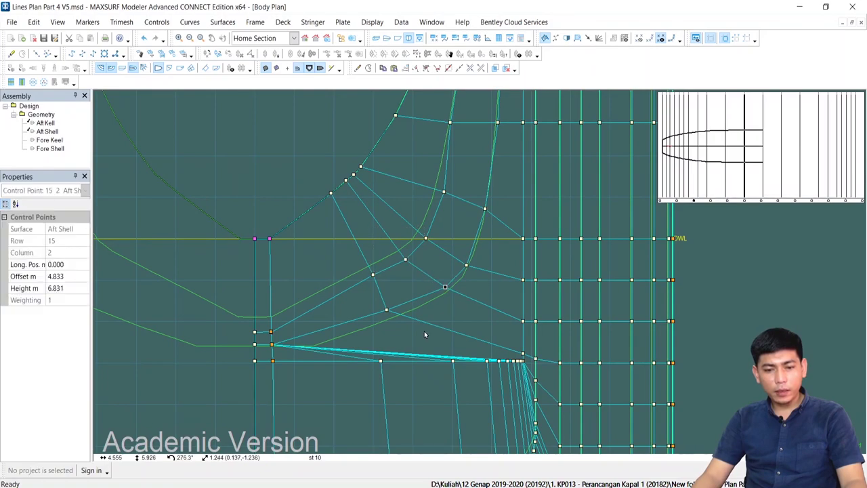
Examine the column 3 Aft Shell control points from rows 19 and 18 down to the points at height 5.040 m
{"action": "scroll", "coordinate": [520, 311], "scroll_direction": "up", "scroll_amount": 2}
{"action": "scroll", "coordinate": [482, 245], "scroll_direction": "down", "scroll_amount": 2}
{"action": "scroll", "coordinate": [504, 165], "scroll_direction": "down", "scroll_amount": 1}
{"action": "middle_click_drag", "start_coordinate": [506, 164], "coordinate": [473, 275]}
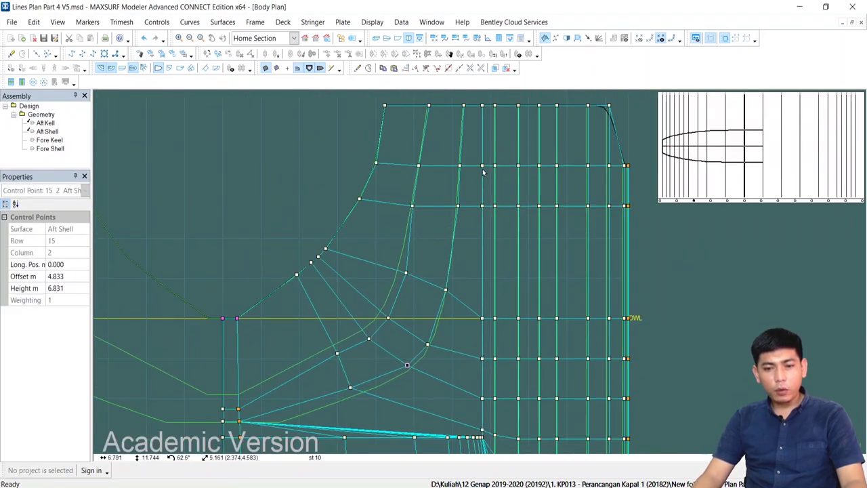
{"action": "scroll", "coordinate": [483, 171], "scroll_direction": "up", "scroll_amount": 3}
{"action": "left_click_drag", "start_coordinate": [474, 155], "coordinate": [492, 180]}
{"action": "left_click_drag", "start_coordinate": [469, 208], "coordinate": [498, 251]}
{"action": "middle_click_drag", "start_coordinate": [479, 321], "coordinate": [472, 155]}
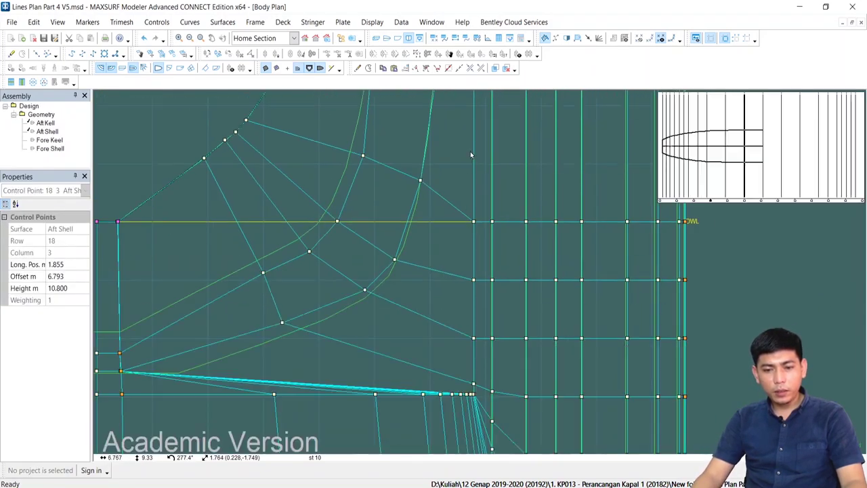
{"action": "left_click_drag", "start_coordinate": [484, 247], "coordinate": [485, 249]}
{"action": "scroll", "coordinate": [479, 391], "scroll_direction": "up", "scroll_amount": 6}
{"action": "left_click", "coordinate": [464, 370]}
Copy the 0.457 m offset of the column 3 keel-edge control point at height 5.040 m
{"action": "middle_click_drag", "start_coordinate": [473, 396], "coordinate": [540, 252]}
{"action": "scroll", "coordinate": [540, 252], "scroll_direction": "up", "scroll_amount": 1}
{"action": "left_click_drag", "start_coordinate": [550, 275], "coordinate": [438, 266]}
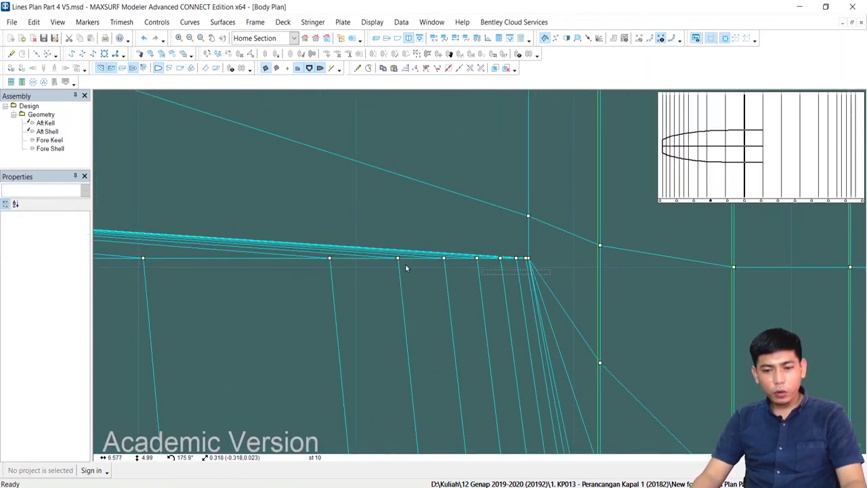
{"action": "left_click_drag", "start_coordinate": [258, 236], "coordinate": [257, 236]}
{"action": "scroll", "coordinate": [407, 251], "scroll_direction": "up", "scroll_amount": 5}
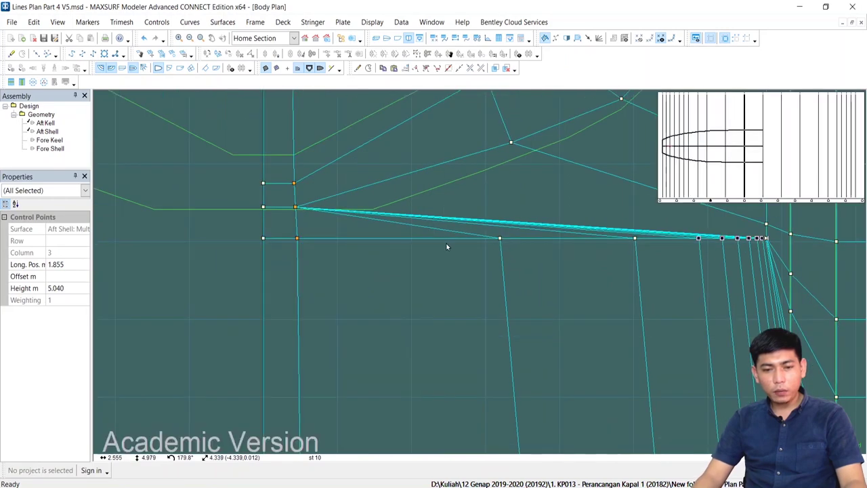
{"action": "left_click_drag", "start_coordinate": [267, 218], "coordinate": [290, 245]}
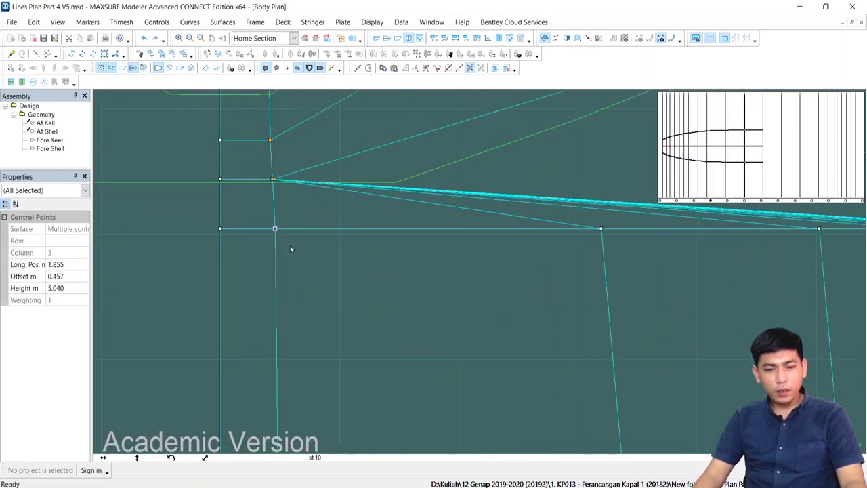
{"action": "left_click", "coordinate": [69, 275]}
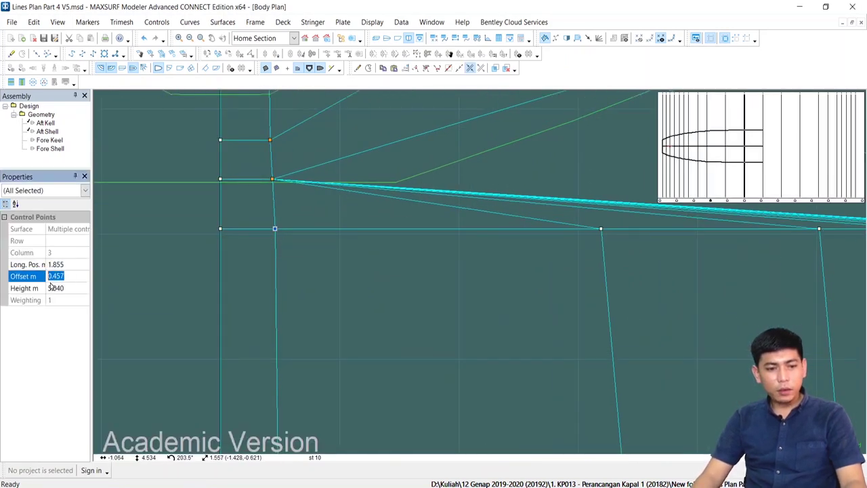
{"action": "right_click", "coordinate": [56, 279]}
{"action": "left_click", "coordinate": [76, 310]}
Set the offset of all column 3 Aft Shell points at height 5.040 m to 0.457 m
{"action": "scroll", "coordinate": [310, 275], "scroll_direction": "down", "scroll_amount": 4}
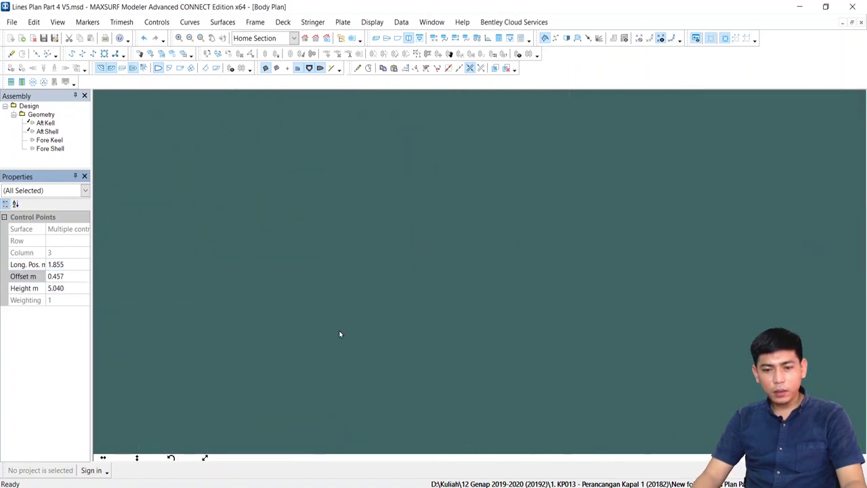
{"action": "left_click_drag", "start_coordinate": [265, 257], "coordinate": [608, 320]}
{"action": "left_click_drag", "start_coordinate": [561, 278], "coordinate": [226, 271]}
{"action": "middle_click_drag", "start_coordinate": [248, 278], "coordinate": [456, 266]}
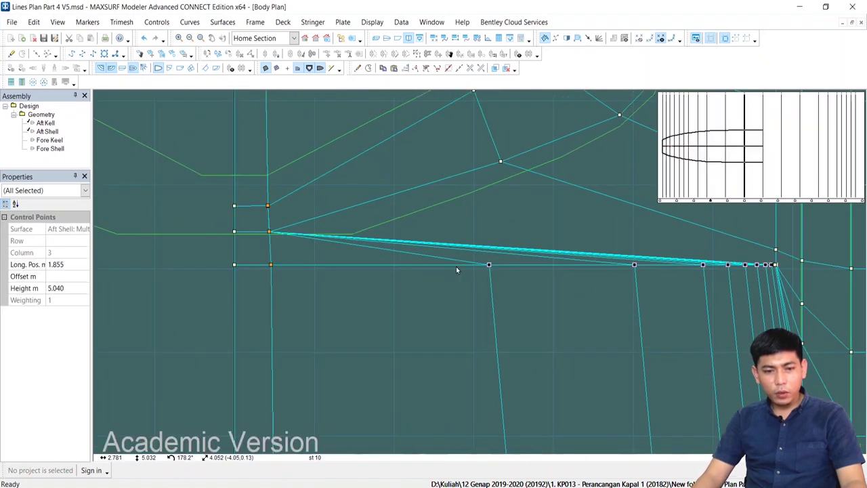
{"action": "scroll", "coordinate": [456, 268], "scroll_direction": "down", "scroll_amount": 1}
{"action": "left_click", "coordinate": [74, 274]}
{"action": "type", "text": "0.457"}
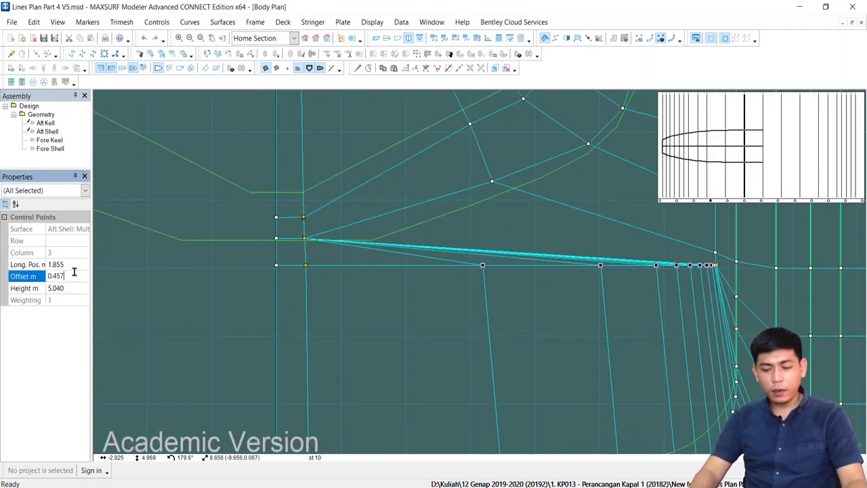
{"action": "key", "text": "Return"}
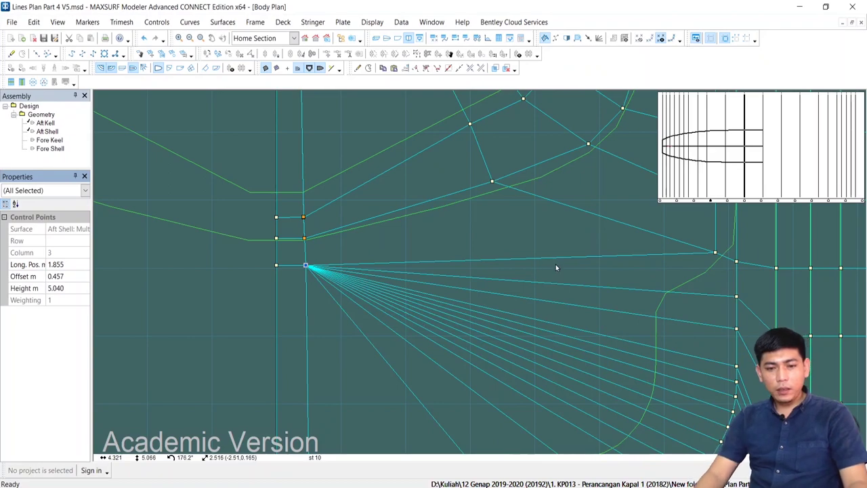
Move the row 14 column 3 control point inward to about 3.525 m offset and 5.572 m height
{"action": "scroll", "coordinate": [555, 264], "scroll_direction": "down", "scroll_amount": 2}
{"action": "scroll", "coordinate": [526, 290], "scroll_direction": "up", "scroll_amount": 1}
{"action": "left_click", "coordinate": [527, 292]}
{"action": "left_click_drag", "start_coordinate": [607, 312], "coordinate": [453, 293]}
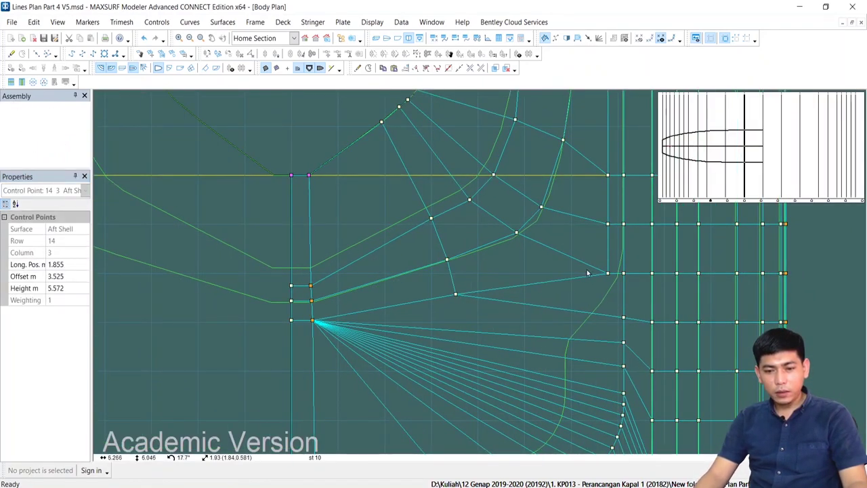
{"action": "left_click", "coordinate": [426, 298]}
Move the row 15 to 17 column 3 control points inward and up into a sloping curve, and pull the row 15 column 2 point inward
{"action": "left_click_drag", "start_coordinate": [608, 274], "coordinate": [518, 264]}
{"action": "left_click_drag", "start_coordinate": [517, 233], "coordinate": [500, 233]}
{"action": "left_click_drag", "start_coordinate": [607, 224], "coordinate": [525, 198]}
{"action": "middle_click_drag", "start_coordinate": [549, 197], "coordinate": [507, 273]}
{"action": "left_click_drag", "start_coordinate": [566, 252], "coordinate": [547, 236]}
Pull the row 18 and 19 column 3 control points slightly inward, with row 19 at a 6.701 m offset, and check the lower sections
{"action": "scroll", "coordinate": [559, 121], "scroll_direction": "up", "scroll_amount": 1}
{"action": "middle_click_drag", "start_coordinate": [559, 122], "coordinate": [546, 205]}
{"action": "left_click_drag", "start_coordinate": [554, 195], "coordinate": [545, 196]}
{"action": "left_click_drag", "start_coordinate": [554, 130], "coordinate": [549, 130]}
{"action": "scroll", "coordinate": [550, 122], "scroll_direction": "down", "scroll_amount": 2}
{"action": "middle_click_drag", "start_coordinate": [513, 327], "coordinate": [544, 219]}
{"action": "scroll", "coordinate": [544, 218], "scroll_direction": "down", "scroll_amount": 1}
{"action": "scroll", "coordinate": [544, 218], "scroll_direction": "up", "scroll_amount": 2}
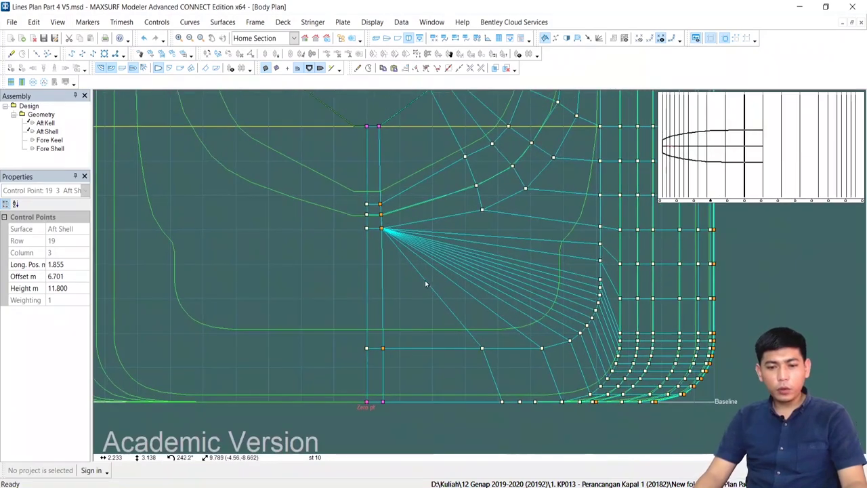
Pull the row 1 to 4 column 4 Aft Shell points inward into a slope, with row 4 at 1.615 m offset and 2.314 m height
{"action": "left_click_drag", "start_coordinate": [416, 271], "coordinate": [525, 351]}
{"action": "left_click_drag", "start_coordinate": [605, 351], "coordinate": [605, 351]}
{"action": "left_click_drag", "start_coordinate": [482, 348], "coordinate": [402, 349]}
{"action": "left_click_drag", "start_coordinate": [542, 349], "coordinate": [430, 350]}
{"action": "scroll", "coordinate": [404, 339], "scroll_direction": "up", "scroll_amount": 5}
{"action": "scroll", "coordinate": [430, 350], "scroll_direction": "down", "scroll_amount": 4}
{"action": "left_click_drag", "start_coordinate": [647, 349], "coordinate": [439, 337]}
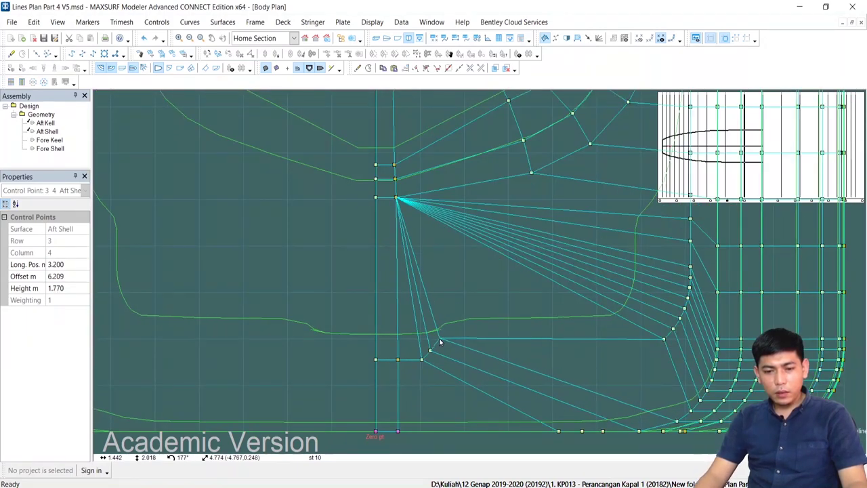
{"action": "left_click", "coordinate": [664, 340]}
{"action": "left_click_drag", "start_coordinate": [664, 342], "coordinate": [449, 329]}
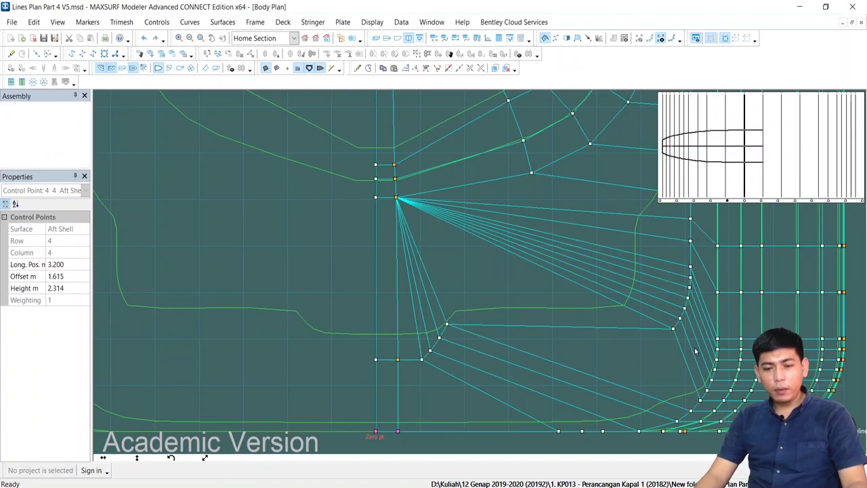
Pull the row 5 to 11 column 4 points inward to continue the slope, with row 11 at 2.200 m offset and 4.031 m height
{"action": "left_click", "coordinate": [673, 328]}
{"action": "left_click_drag", "start_coordinate": [674, 329], "coordinate": [455, 316]}
{"action": "left_click_drag", "start_coordinate": [672, 232], "coordinate": [701, 325]}
{"action": "left_click_drag", "start_coordinate": [680, 318], "coordinate": [456, 293]}
{"action": "scroll", "coordinate": [464, 293], "scroll_direction": "up", "scroll_amount": 2}
{"action": "left_click", "coordinate": [452, 276]}
{"action": "scroll", "coordinate": [453, 276], "scroll_direction": "up", "scroll_amount": 2}
{"action": "left_click", "coordinate": [448, 293]}
{"action": "left_click_drag", "start_coordinate": [454, 264], "coordinate": [467, 264]}
{"action": "left_click_drag", "start_coordinate": [457, 236], "coordinate": [476, 237]}
{"action": "left_click_drag", "start_coordinate": [456, 208], "coordinate": [483, 218]}
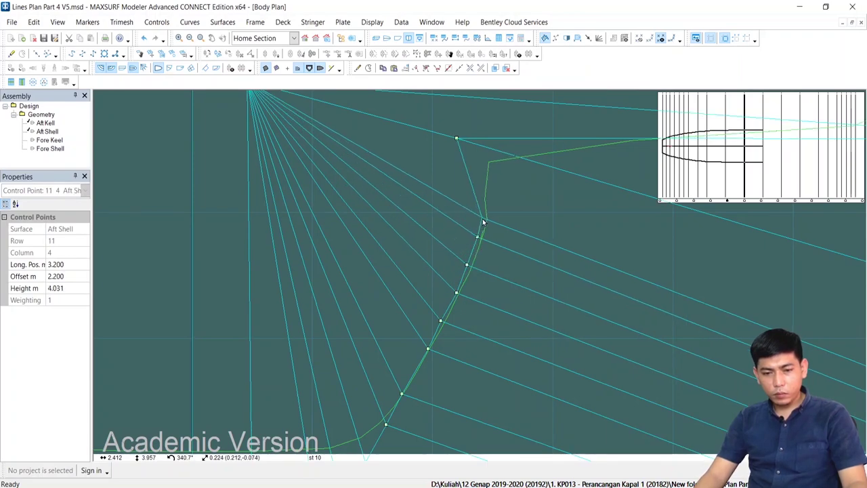
Move the row 12 column 4 control point slightly outward and down to extend the slope
{"action": "middle_click_drag", "start_coordinate": [465, 141], "coordinate": [424, 201]}
{"action": "left_click", "coordinate": [415, 198]}
{"action": "left_click_drag", "start_coordinate": [416, 197], "coordinate": [460, 245]}
{"action": "scroll", "coordinate": [464, 245], "scroll_direction": "down", "scroll_amount": 3}
{"action": "middle_click_drag", "start_coordinate": [725, 206], "coordinate": [629, 278]}
Pull the row 13 to 17 column 4 control points inward into a smooth curve rising to the DWL
{"action": "left_click_drag", "start_coordinate": [658, 294], "coordinate": [446, 272]}
{"action": "middle_click_drag", "start_coordinate": [642, 233], "coordinate": [589, 298]}
{"action": "key", "text": "ctrl+z"}
{"action": "left_click_drag", "start_coordinate": [611, 349], "coordinate": [382, 351]}
{"action": "left_click_drag", "start_coordinate": [601, 319], "coordinate": [444, 318]}
{"action": "middle_click_drag", "start_coordinate": [601, 264], "coordinate": [562, 326]}
{"action": "left_click_drag", "start_coordinate": [561, 326], "coordinate": [469, 326]}
{"action": "left_click_drag", "start_coordinate": [562, 264], "coordinate": [518, 264]}
{"action": "left_click_drag", "start_coordinate": [562, 202], "coordinate": [546, 203]}
Hide the control point net and inspect the reshaped aft sections in the body plan
{"action": "scroll", "coordinate": [565, 304], "scroll_direction": "down", "scroll_amount": 5}
{"action": "left_click", "coordinate": [418, 184]}
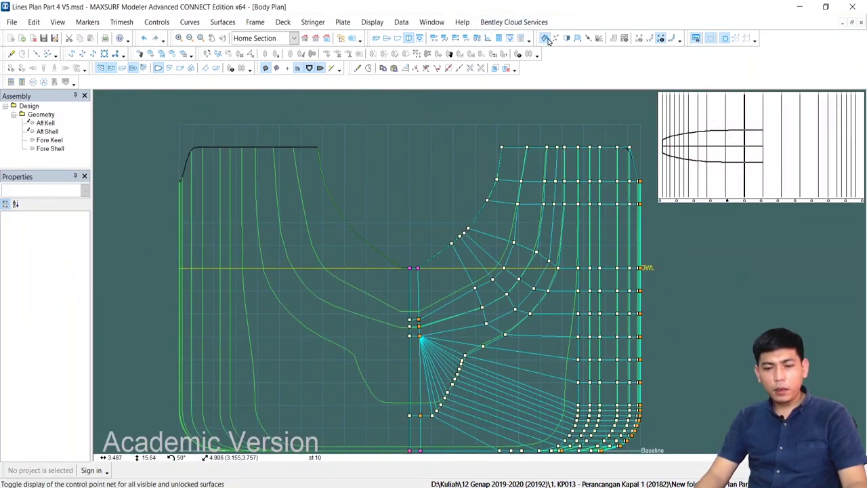
{"action": "left_click", "coordinate": [545, 39]}
{"action": "scroll", "coordinate": [510, 331], "scroll_direction": "up", "scroll_amount": 2}
{"action": "scroll", "coordinate": [508, 331], "scroll_direction": "down", "scroll_amount": 3}
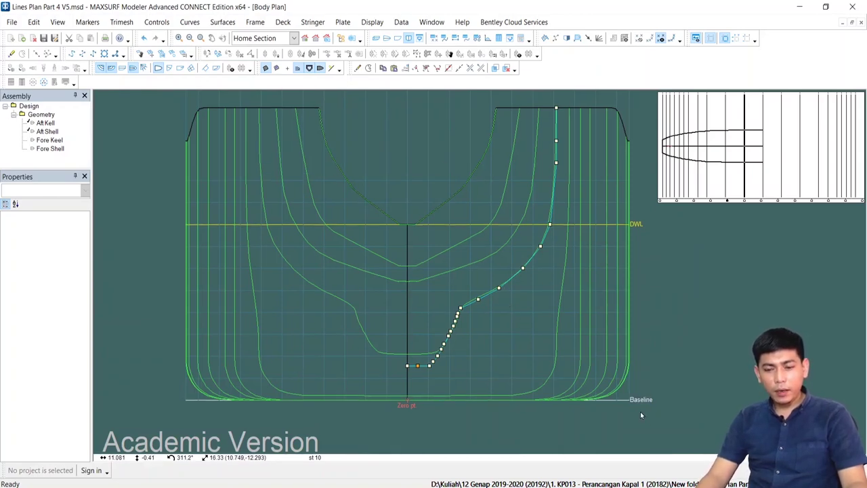
Switch to the Foxit Reader reference and study the U-type stern sections in Fig. B.13, comparing them with Fig. B.14
{"action": "key", "text": "alt+Tab"}
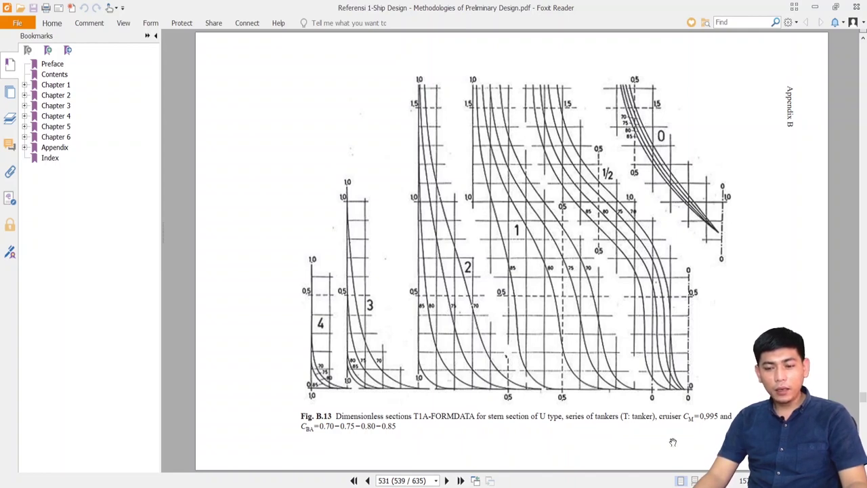
{"action": "scroll", "coordinate": [660, 435], "scroll_direction": "up", "scroll_amount": 4, "text": "ctrl"}
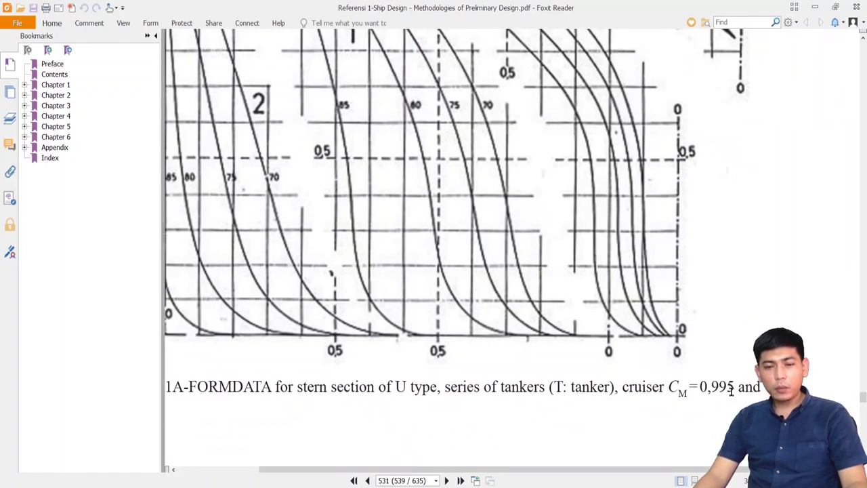
{"action": "scroll", "coordinate": [735, 396], "scroll_direction": "down", "scroll_amount": 4, "text": "ctrl"}
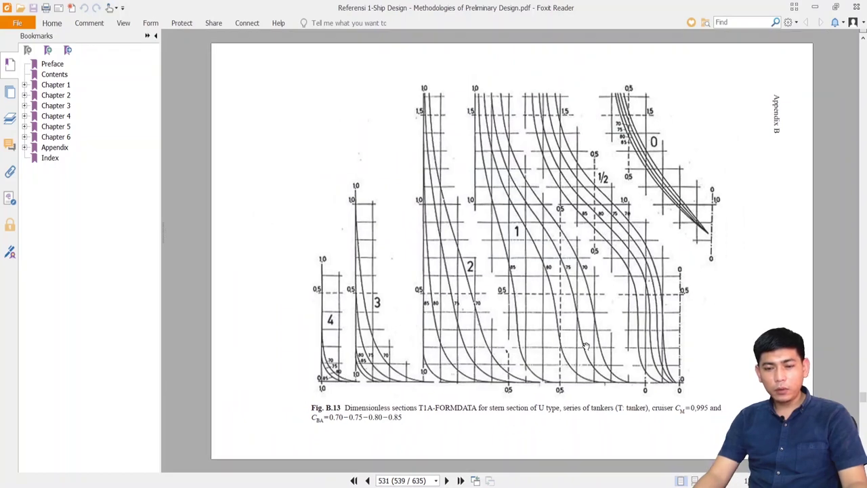
{"action": "scroll", "coordinate": [640, 326], "scroll_direction": "down", "scroll_amount": 2}
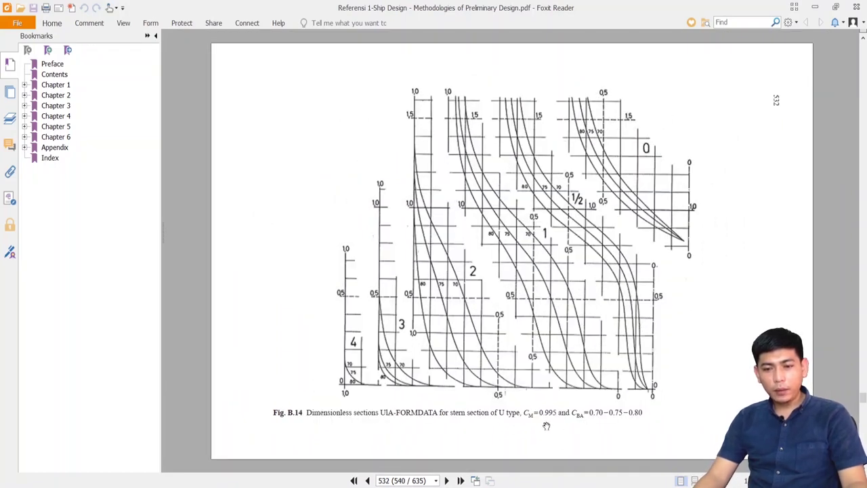
{"action": "scroll", "coordinate": [546, 426], "scroll_direction": "up", "scroll_amount": 2}
{"action": "scroll", "coordinate": [597, 241], "scroll_direction": "down", "scroll_amount": 1}
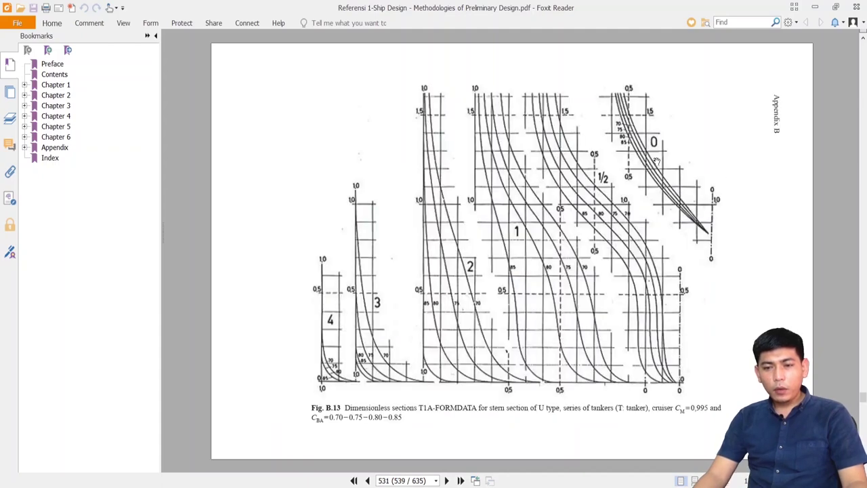
{"action": "scroll", "coordinate": [655, 165], "scroll_direction": "up", "scroll_amount": 5, "text": "ctrl"}
{"action": "scroll", "coordinate": [611, 192], "scroll_direction": "down", "scroll_amount": 3, "text": "ctrl"}
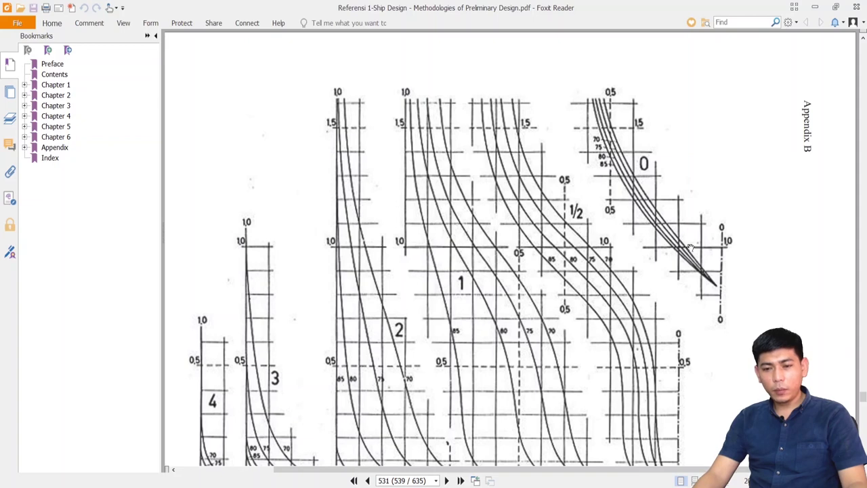
{"action": "scroll", "coordinate": [543, 169], "scroll_direction": "down", "scroll_amount": 3, "text": "ctrl"}
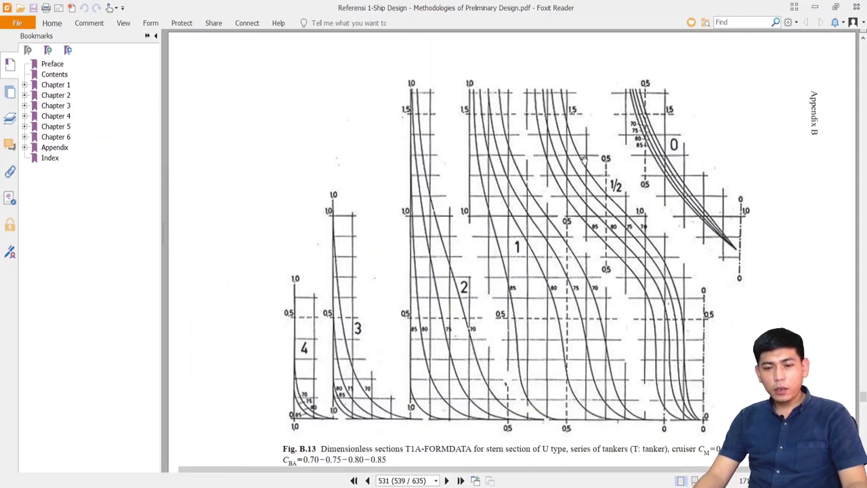
{"action": "scroll", "coordinate": [561, 119], "scroll_direction": "up", "scroll_amount": 2, "text": "ctrl"}
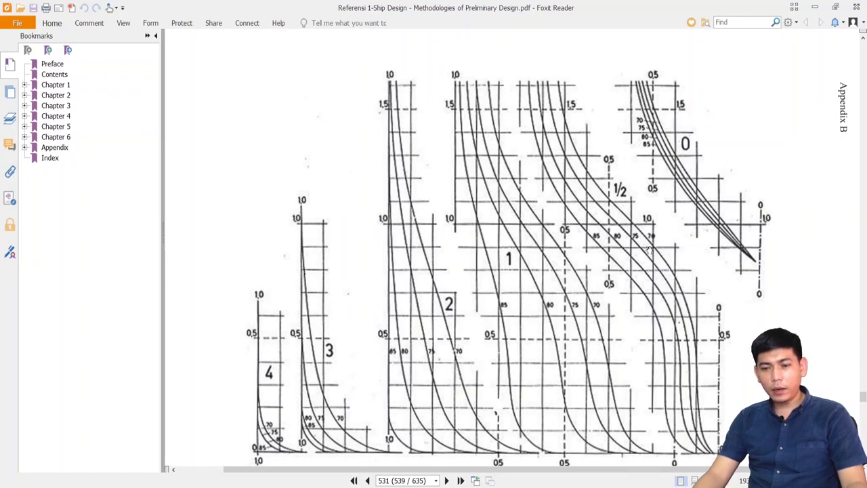
{"action": "scroll", "coordinate": [528, 194], "scroll_direction": "down", "scroll_amount": 1, "text": "ctrl"}
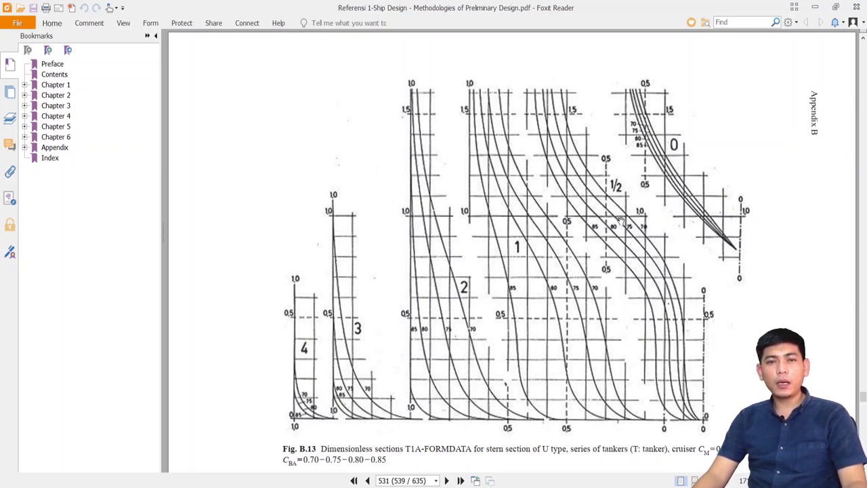
Return to MAXSURF Modeler, move the row 13 column 4 point inward to 3.067 m offset, and pull the row 14 point slightly inward
{"action": "left_click", "coordinate": [495, 485]}
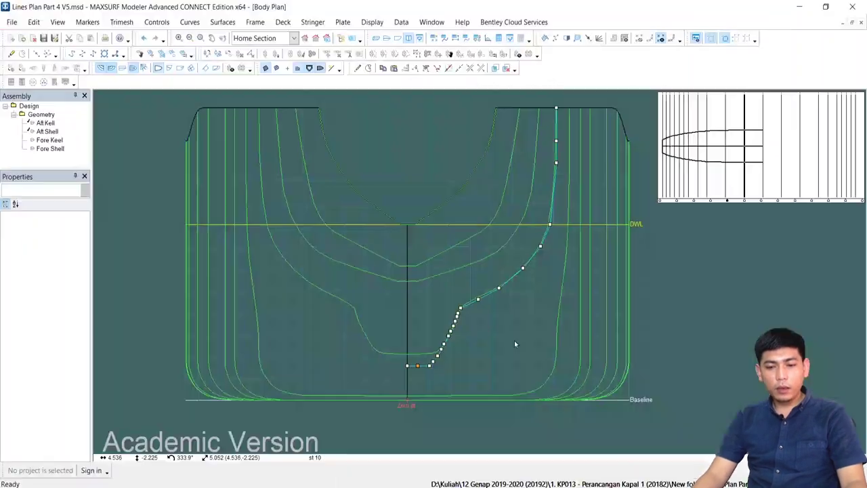
{"action": "scroll", "coordinate": [509, 295], "scroll_direction": "up", "scroll_amount": 1}
{"action": "scroll", "coordinate": [473, 291], "scroll_direction": "up", "scroll_amount": 2}
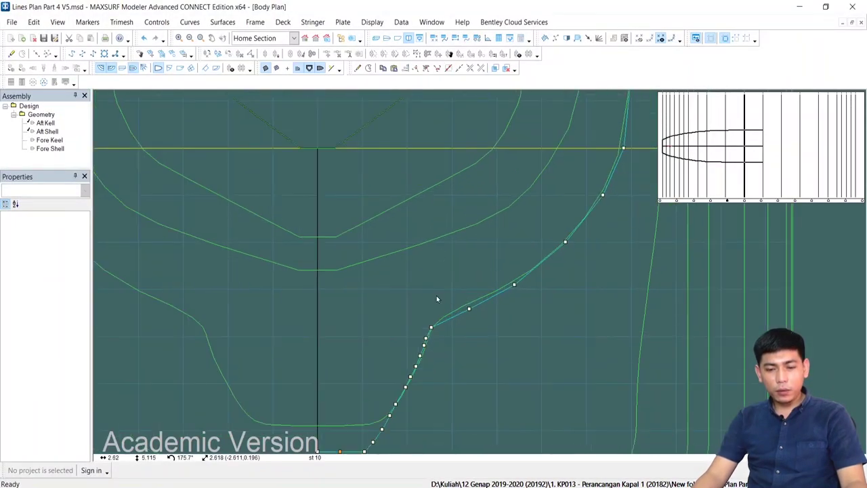
{"action": "scroll", "coordinate": [465, 312], "scroll_direction": "down", "scroll_amount": 1}
{"action": "scroll", "coordinate": [464, 311], "scroll_direction": "up", "scroll_amount": 2}
{"action": "left_click", "coordinate": [462, 307]}
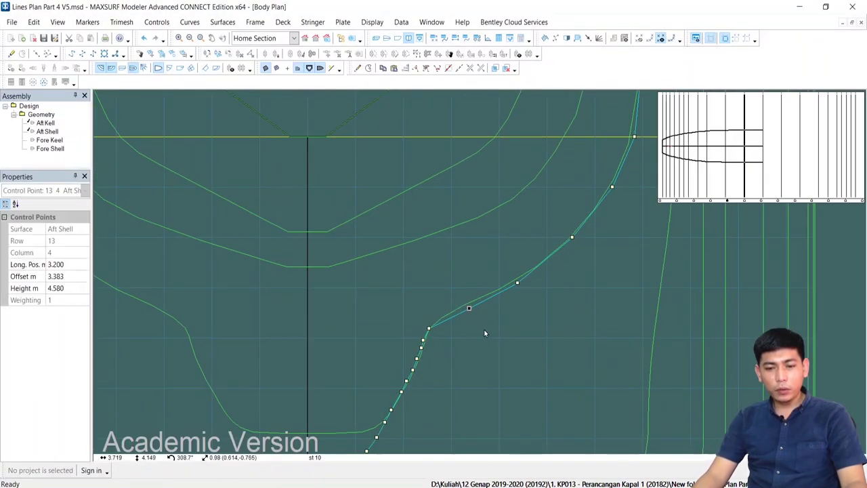
{"action": "left_click_drag", "start_coordinate": [462, 307], "coordinate": [453, 308]}
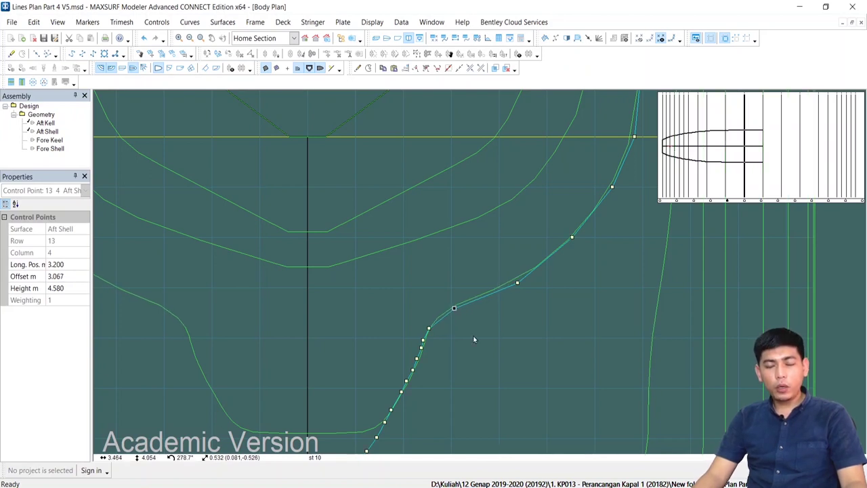
{"action": "left_click_drag", "start_coordinate": [517, 282], "coordinate": [503, 282]}
{"action": "scroll", "coordinate": [546, 250], "scroll_direction": "down", "scroll_amount": 2}
{"action": "middle_click_drag", "start_coordinate": [546, 250], "coordinate": [544, 277]}
{"action": "scroll", "coordinate": [544, 277], "scroll_direction": "down", "scroll_amount": 1}
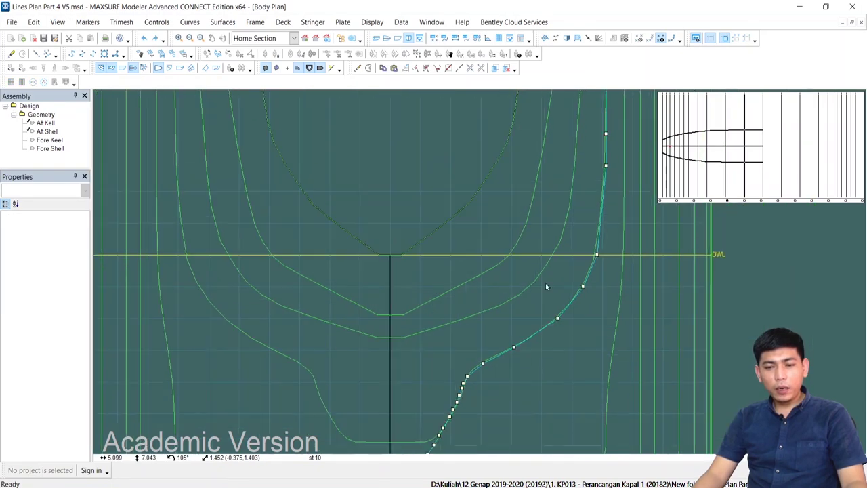
Show the control point net and move the row 14 column 1 point inward and up to 2.757 m offset and 7.383 m height
{"action": "left_click", "coordinate": [544, 38]}
{"action": "scroll", "coordinate": [480, 283], "scroll_direction": "up", "scroll_amount": 1}
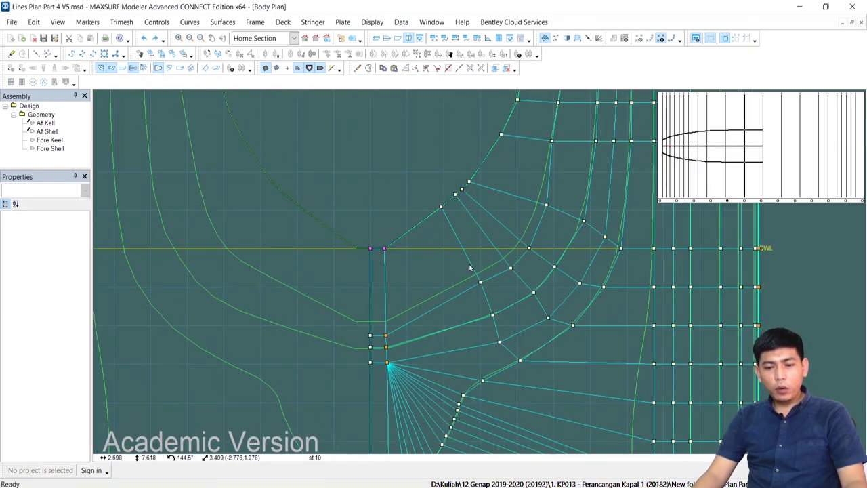
{"action": "left_click", "coordinate": [480, 283]}
{"action": "left_click_drag", "start_coordinate": [480, 283], "coordinate": [470, 268]}
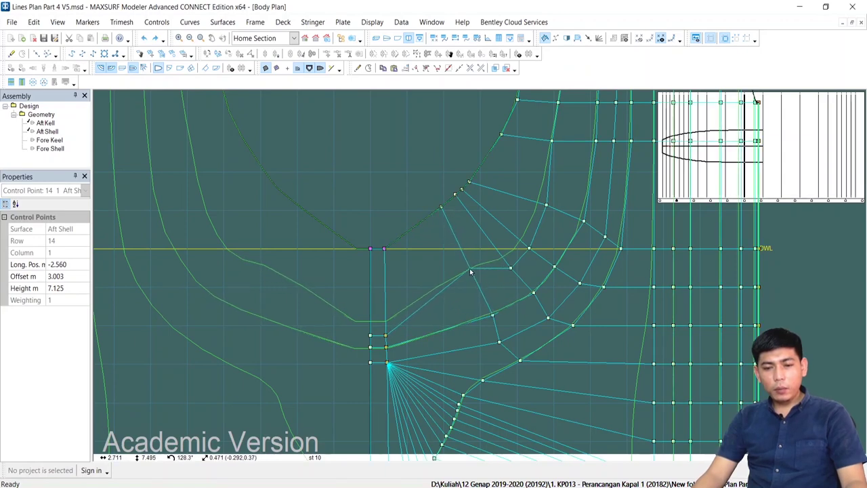
{"action": "scroll", "coordinate": [490, 266], "scroll_direction": "up", "scroll_amount": 2}
{"action": "left_click", "coordinate": [495, 266]}
{"action": "scroll", "coordinate": [494, 267], "scroll_direction": "down", "scroll_amount": 2}
{"action": "scroll", "coordinate": [491, 269], "scroll_direction": "up", "scroll_amount": 2}
{"action": "left_click_drag", "start_coordinate": [443, 247], "coordinate": [474, 292]}
{"action": "left_click", "coordinate": [458, 262]}
{"action": "scroll", "coordinate": [441, 258], "scroll_direction": "down", "scroll_amount": 3}
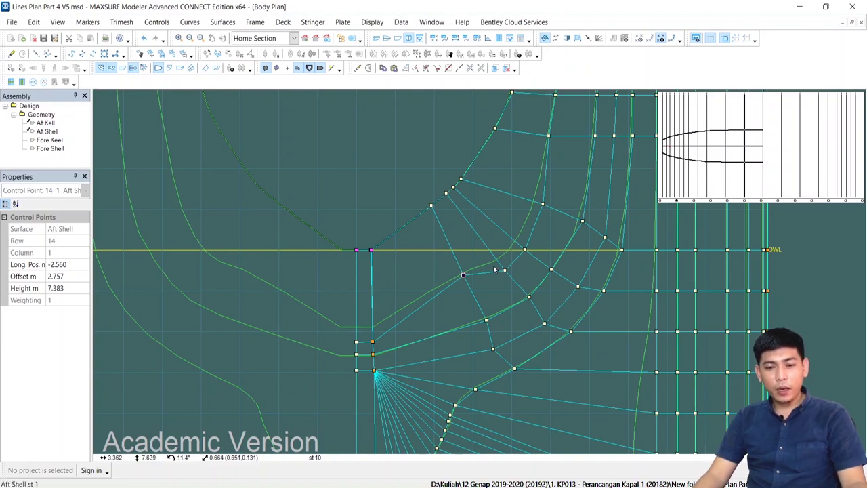
Pull the row 15 and 16 column 1 points inward and up, and shift the row 17 column 1 point slightly inward
{"action": "scroll", "coordinate": [511, 270], "scroll_direction": "up", "scroll_amount": 2}
{"action": "left_click_drag", "start_coordinate": [498, 270], "coordinate": [486, 248]}
{"action": "left_click_drag", "start_coordinate": [524, 241], "coordinate": [507, 223]}
{"action": "left_click_drag", "start_coordinate": [549, 177], "coordinate": [536, 178]}
Try to pull a group of six lower column 5 Aft Shell points inward, and undo the move
{"action": "scroll", "coordinate": [568, 244], "scroll_direction": "down", "scroll_amount": 2}
{"action": "middle_click_drag", "start_coordinate": [596, 398], "coordinate": [572, 280]}
{"action": "middle_click_drag", "start_coordinate": [590, 374], "coordinate": [588, 265]}
{"action": "scroll", "coordinate": [588, 265], "scroll_direction": "down", "scroll_amount": 1}
{"action": "scroll", "coordinate": [620, 261], "scroll_direction": "up", "scroll_amount": 1}
{"action": "left_click_drag", "start_coordinate": [621, 249], "coordinate": [570, 307]}
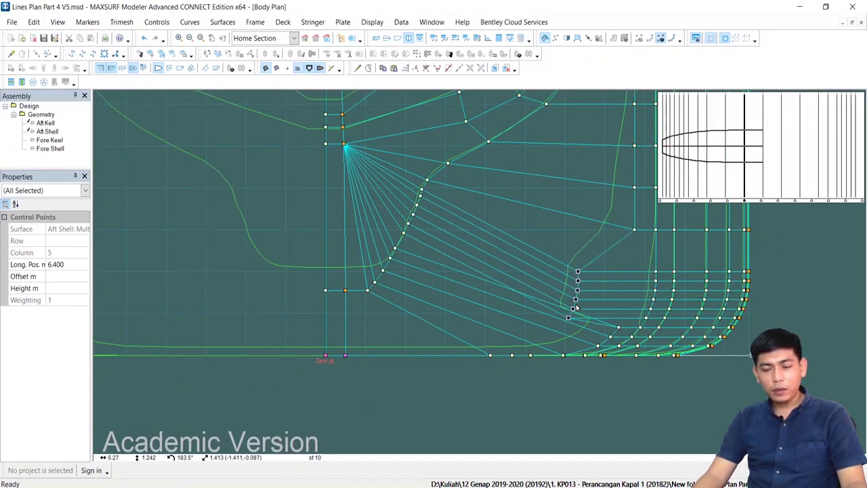
{"action": "key", "text": "ctrl+z"}
Hide the control point net and view all the aft sections in the body plan
{"action": "scroll", "coordinate": [497, 274], "scroll_direction": "down", "scroll_amount": 2}
{"action": "scroll", "coordinate": [496, 274], "scroll_direction": "down", "scroll_amount": 1}
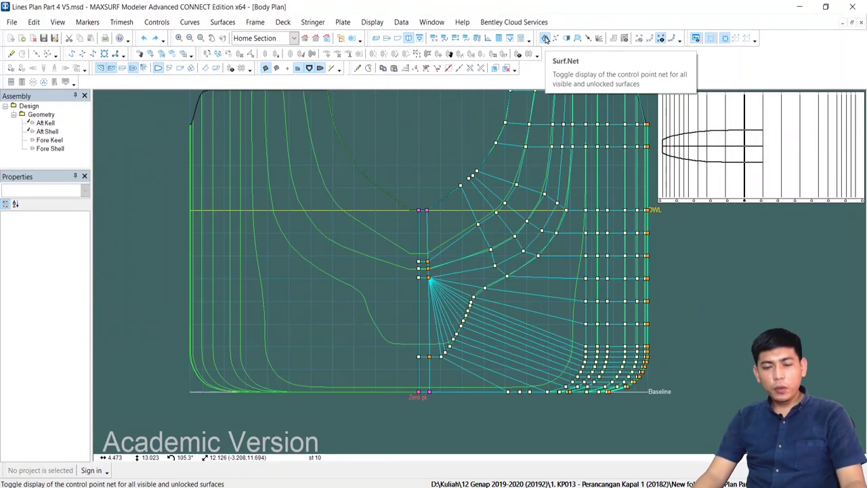
{"action": "left_click", "coordinate": [546, 39]}
{"action": "scroll", "coordinate": [521, 215], "scroll_direction": "down", "scroll_amount": 1}
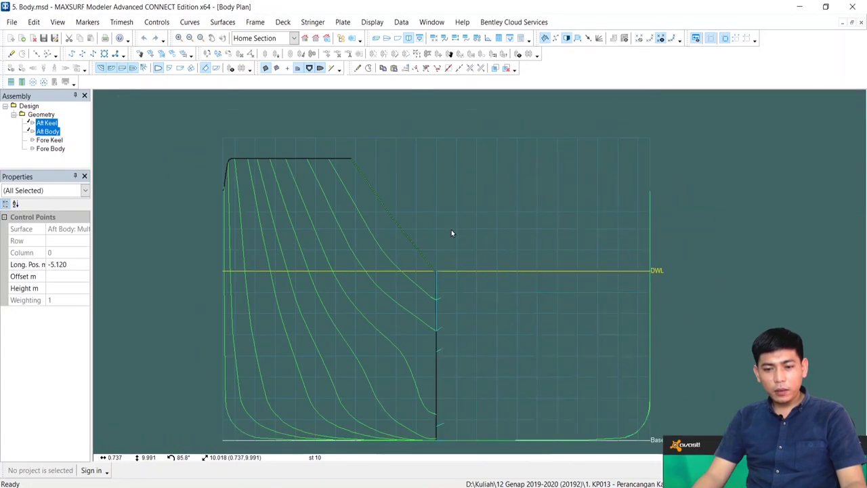
Examine the aft control point net of the reference model 5. Body.msd, dismissing the antivirus pop-up and clearing the selection
{"action": "scroll", "coordinate": [452, 233], "scroll_direction": "down", "scroll_amount": 2}
{"action": "middle_click_drag", "start_coordinate": [452, 245], "coordinate": [388, 215]}
{"action": "scroll", "coordinate": [388, 218], "scroll_direction": "up", "scroll_amount": 1}
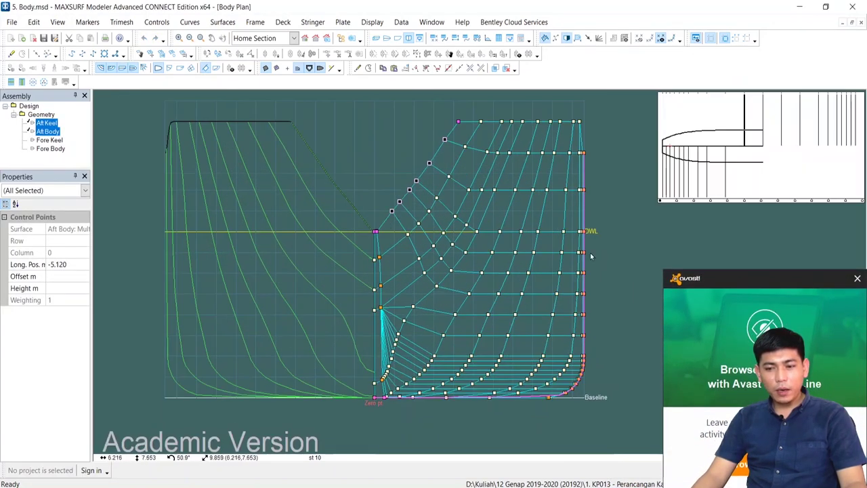
{"action": "left_click", "coordinate": [857, 279]}
{"action": "scroll", "coordinate": [430, 189], "scroll_direction": "up", "scroll_amount": 2}
{"action": "middle_click_drag", "start_coordinate": [431, 188], "coordinate": [480, 190]}
{"action": "left_click", "coordinate": [436, 121]}
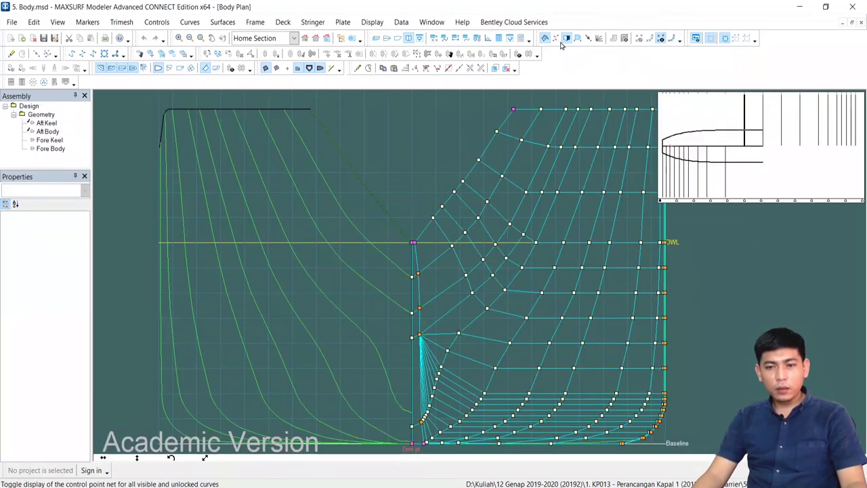
Hide the reference model's control point net and study its aft section curves in the body plan
{"action": "left_click", "coordinate": [561, 44]}
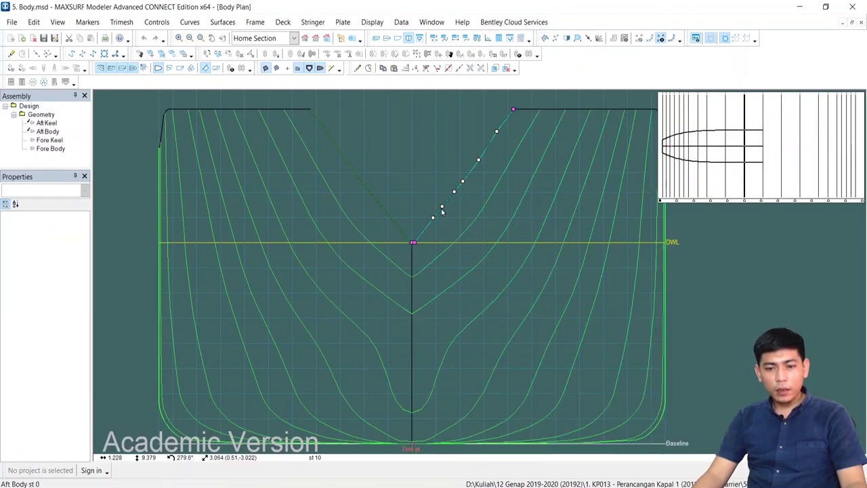
{"action": "scroll", "coordinate": [441, 212], "scroll_direction": "down", "scroll_amount": 1}
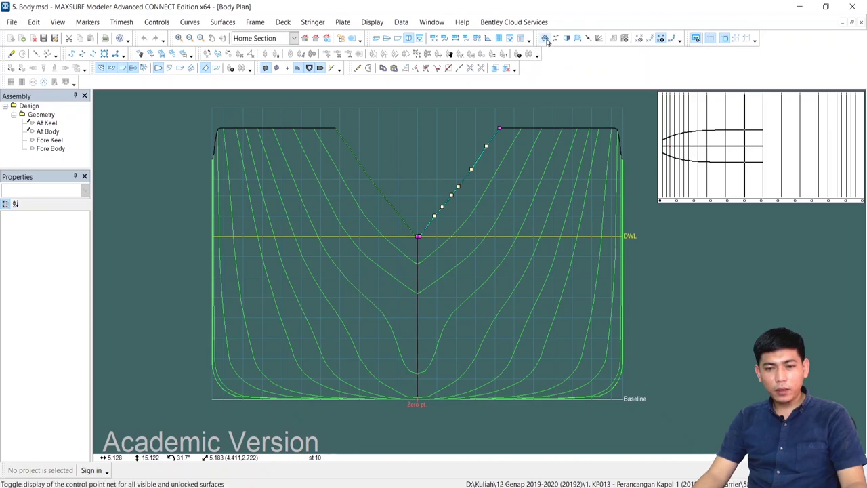
{"action": "key", "text": "alt+Tab"}
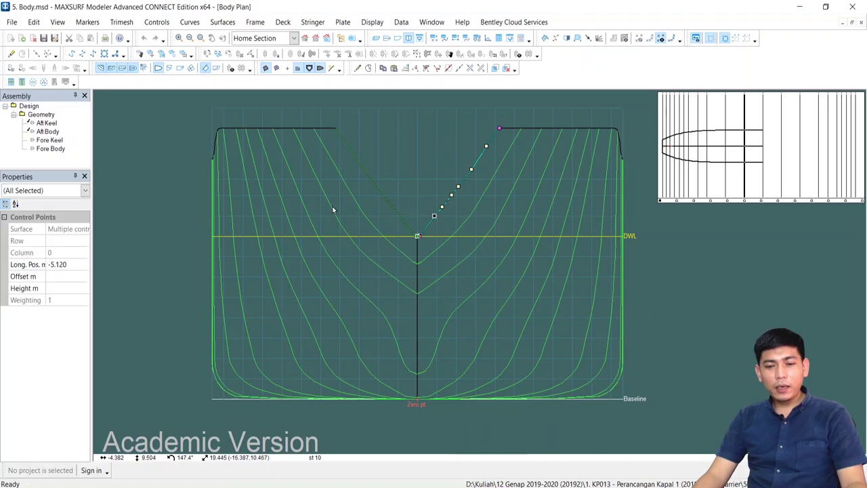
{"action": "left_click", "coordinate": [378, 166]}
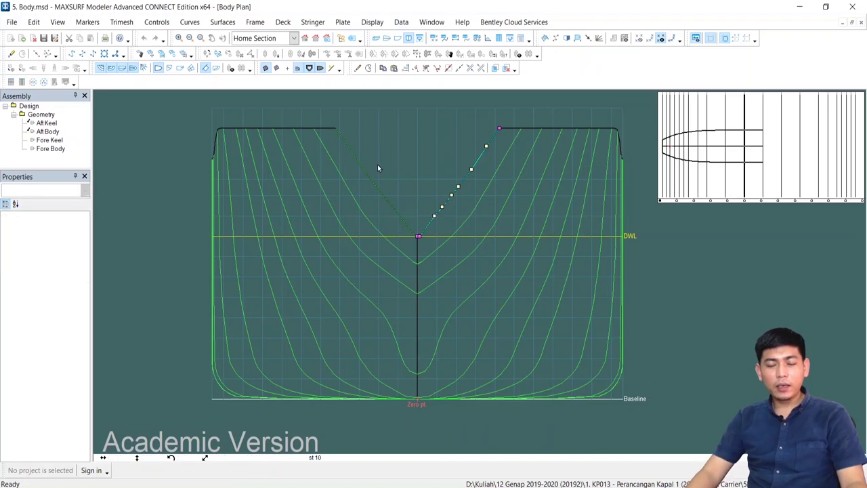
{"action": "left_click", "coordinate": [407, 25]}
{"action": "left_click", "coordinate": [288, 136]}
{"action": "scroll", "coordinate": [582, 200], "scroll_direction": "down", "scroll_amount": 2}
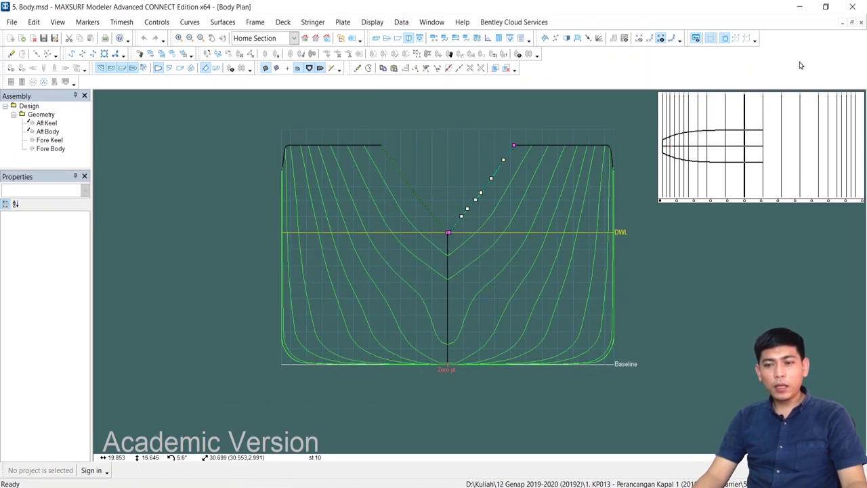
Restore the four-view layout of the reference model, and show and unlock all four keel and body surfaces
{"action": "left_click", "coordinate": [851, 23]}
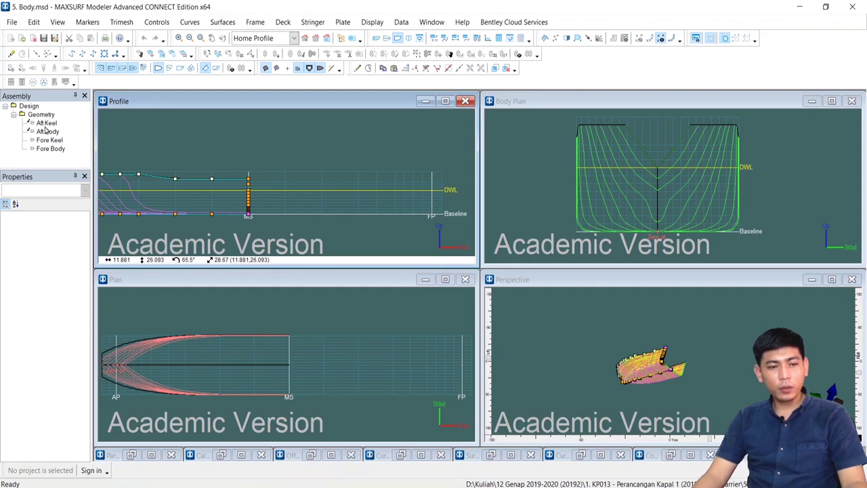
{"action": "right_click", "coordinate": [38, 114]}
{"action": "left_click", "coordinate": [88, 173]}
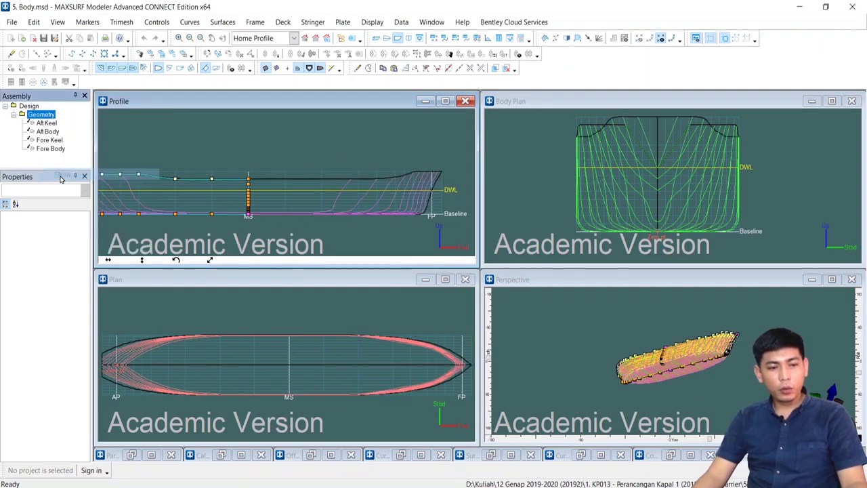
{"action": "left_click", "coordinate": [45, 124]}
{"action": "left_click", "coordinate": [49, 148], "text": "shift"}
{"action": "left_click", "coordinate": [350, 154]}
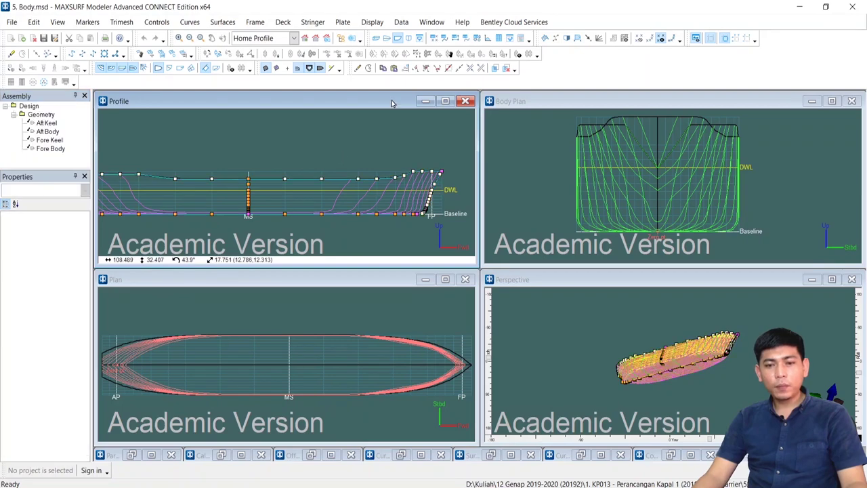
Calculate the reference hull's hydrostatics at the DWL and copy the complete results table
{"action": "left_click", "coordinate": [403, 23]}
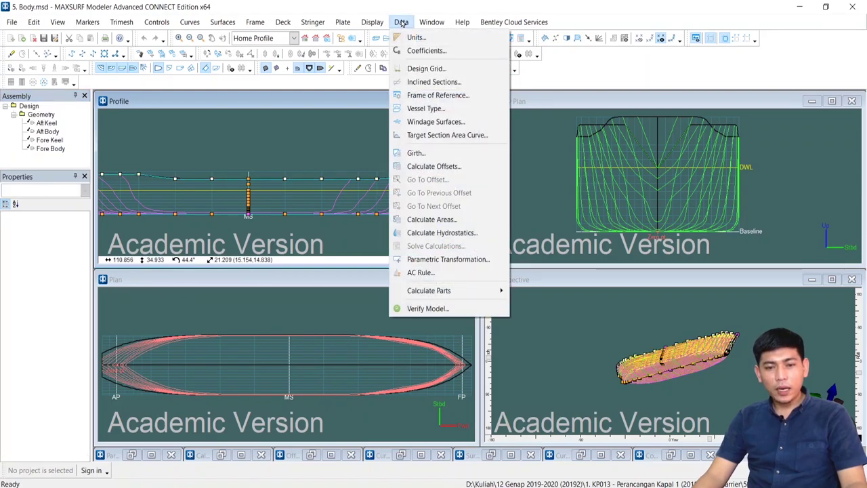
{"action": "left_click", "coordinate": [441, 233]}
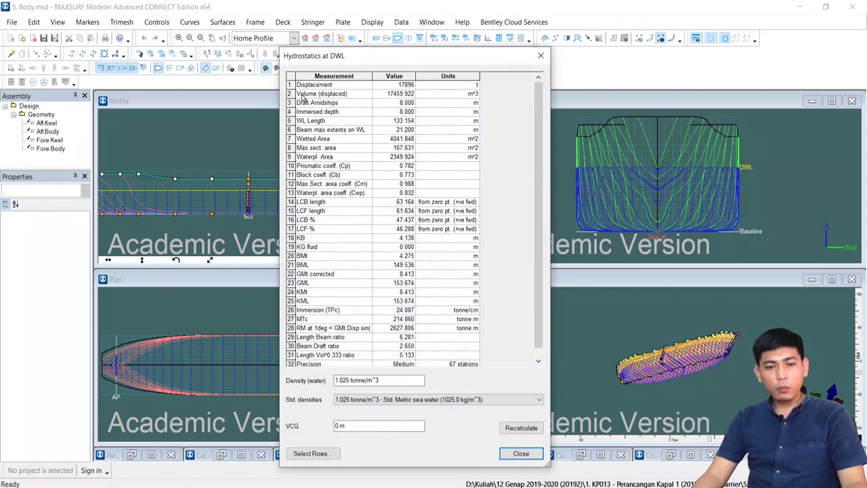
{"action": "left_click", "coordinate": [292, 81]}
{"action": "right_click", "coordinate": [292, 81]}
{"action": "left_click", "coordinate": [315, 85]}
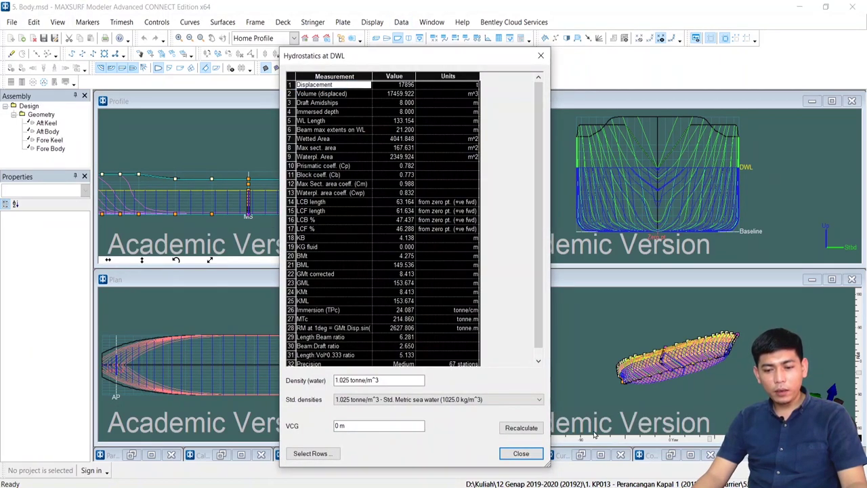
Switch to Microsoft Excel and paste the hydrostatics table into the Design Data sheet starting at cell A5
{"action": "key", "text": "alt+Tab"}
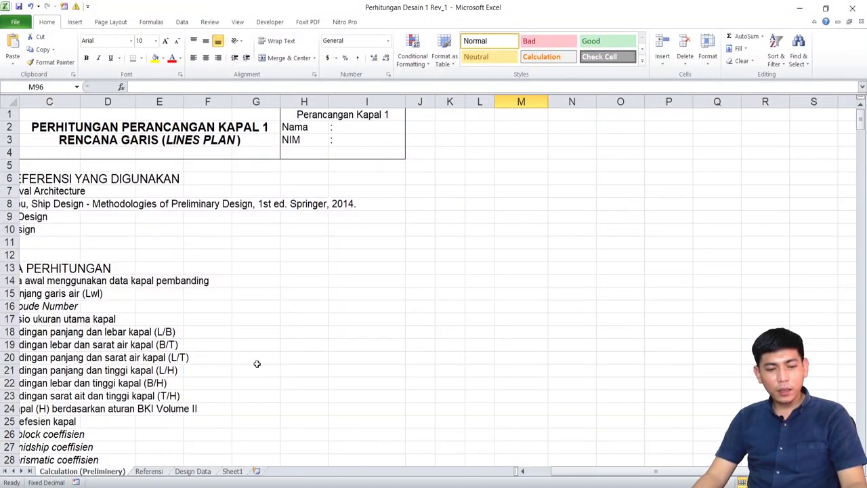
{"action": "left_click", "coordinate": [186, 473]}
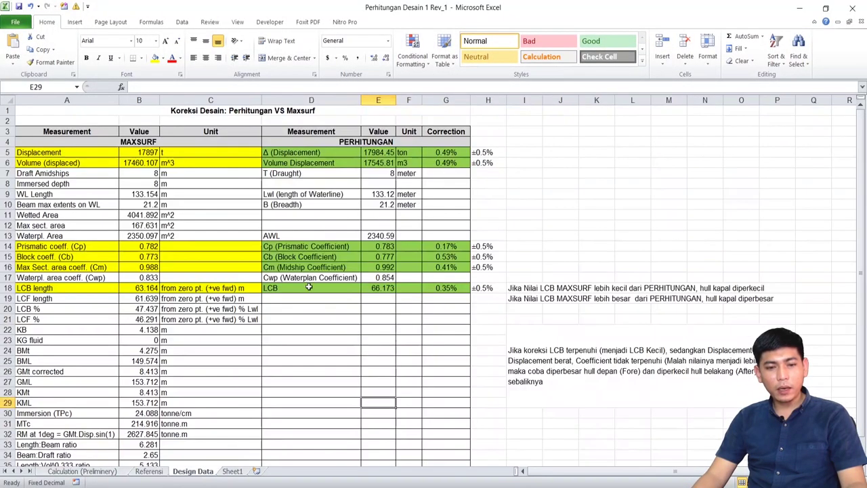
{"action": "left_click", "coordinate": [63, 152]}
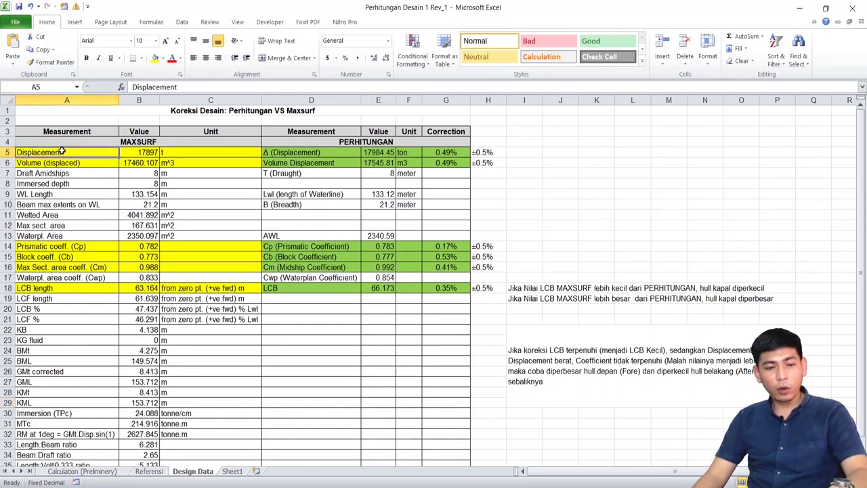
{"action": "key", "text": "ctrl+v"}
Compare the Correction values for displacement, volume, Cp, Cb, Cm and LCB with the ±0.5% tolerance
{"action": "left_click_drag", "start_coordinate": [456, 153], "coordinate": [447, 339]}
{"action": "scroll", "coordinate": [457, 196], "scroll_direction": "up", "scroll_amount": 2, "text": "ctrl"}
{"action": "left_click_drag", "start_coordinate": [414, 222], "coordinate": [390, 372], "text": "shift"}
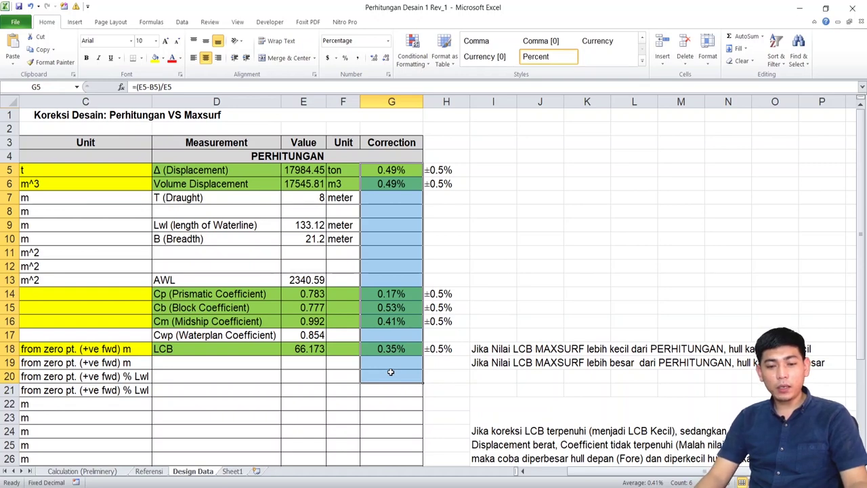
{"action": "left_click", "coordinate": [399, 367]}
{"action": "left_click_drag", "start_coordinate": [651, 472], "coordinate": [600, 477]}
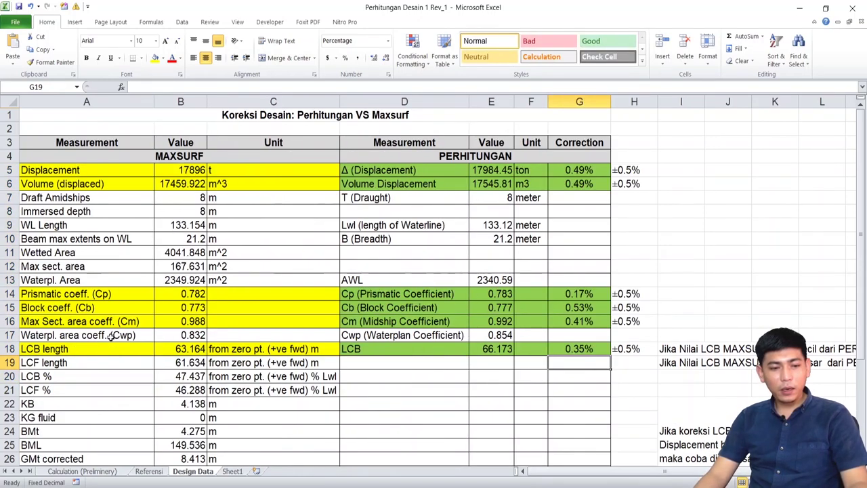
{"action": "left_click", "coordinate": [10, 307]}
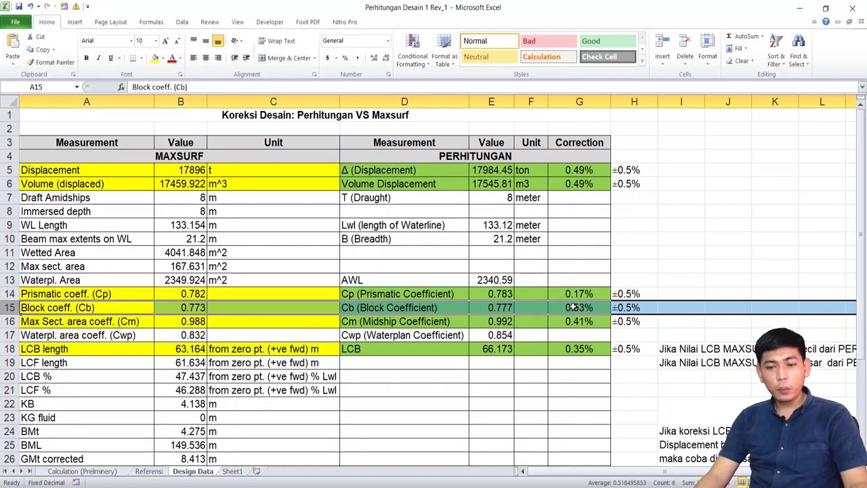
{"action": "left_click", "coordinate": [572, 307]}
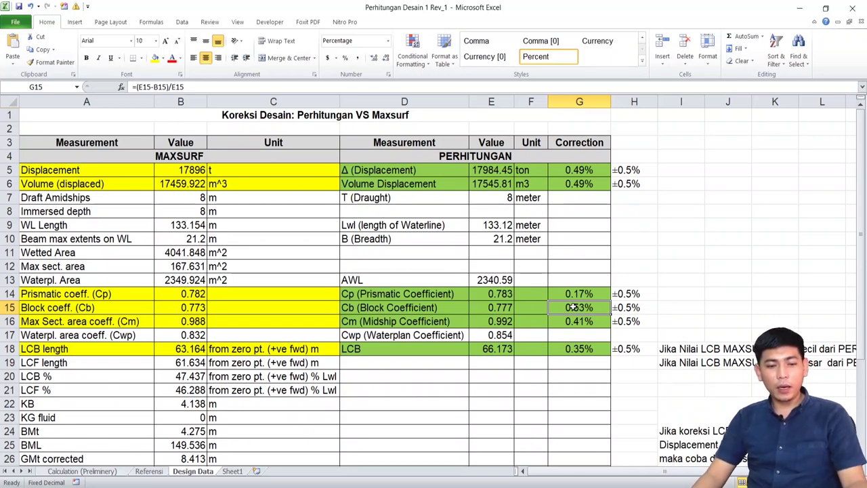
{"action": "left_click", "coordinate": [563, 349]}
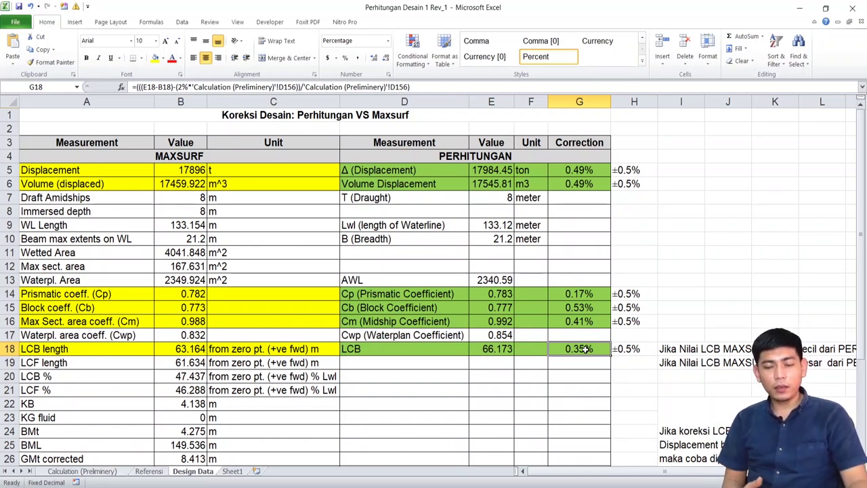
{"action": "left_click", "coordinate": [581, 322]}
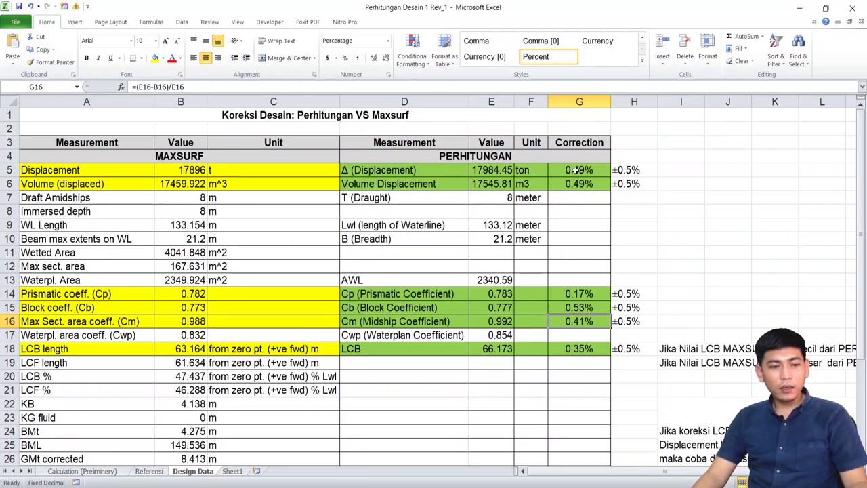
{"action": "left_click_drag", "start_coordinate": [579, 169], "coordinate": [580, 183]}
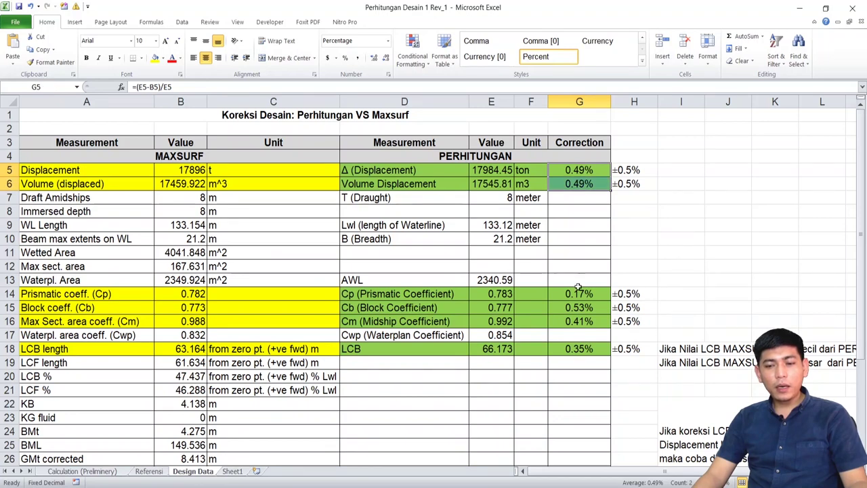
{"action": "left_click_drag", "start_coordinate": [579, 294], "coordinate": [578, 322]}
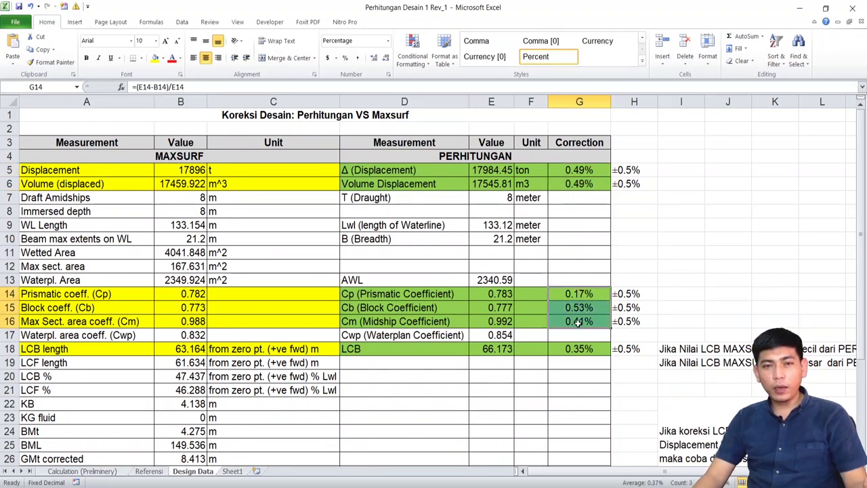
{"action": "left_click", "coordinate": [581, 349]}
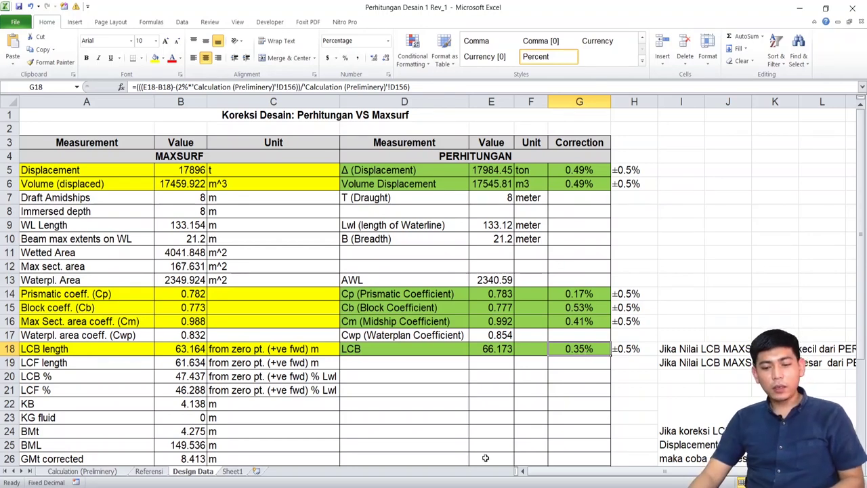
Switch back to MAXSURF Modeler and close the reference model's Hydrostatics at DWL dialog
{"action": "left_click", "coordinate": [440, 450]}
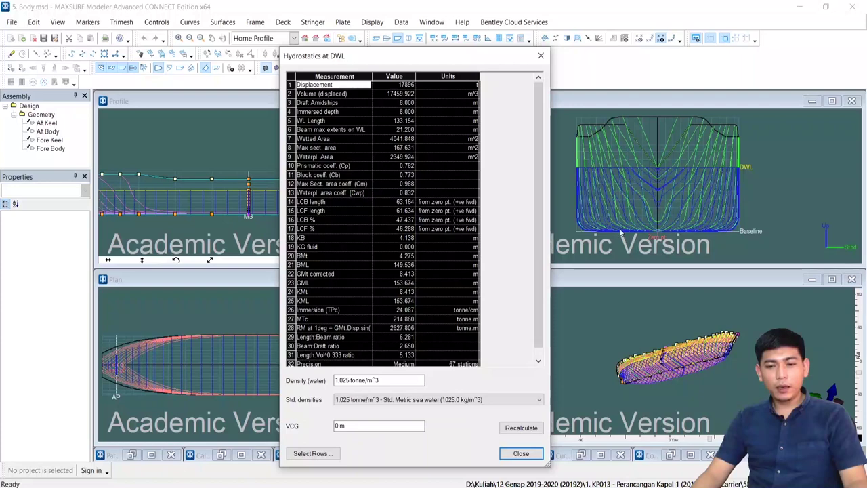
{"action": "left_click", "coordinate": [521, 454]}
{"action": "left_click", "coordinate": [547, 209]}
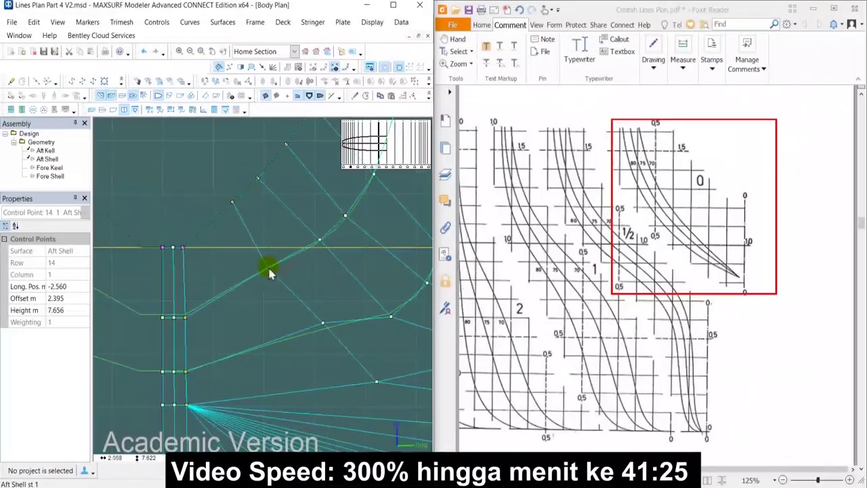
Shift the aft shell's column 1 and 2 control points near the DWL to follow the sloping station 0 reference curves
{"action": "left_click_drag", "start_coordinate": [290, 322], "coordinate": [286, 313]}
{"action": "left_click_drag", "start_coordinate": [330, 285], "coordinate": [324, 279]}
{"action": "left_click_drag", "start_coordinate": [343, 246], "coordinate": [349, 221]}
{"action": "scroll", "coordinate": [350, 220], "scroll_direction": "down", "scroll_amount": 2}
{"action": "middle_click_drag", "start_coordinate": [354, 209], "coordinate": [314, 273]}
{"action": "left_click_drag", "start_coordinate": [314, 199], "coordinate": [328, 227]}
{"action": "left_click", "coordinate": [321, 245]}
{"action": "scroll", "coordinate": [207, 328], "scroll_direction": "up", "scroll_amount": 3}
{"action": "left_click_drag", "start_coordinate": [193, 303], "coordinate": [218, 329]}
{"action": "scroll", "coordinate": [265, 277], "scroll_direction": "down", "scroll_amount": 5}
{"action": "left_click", "coordinate": [227, 237]}
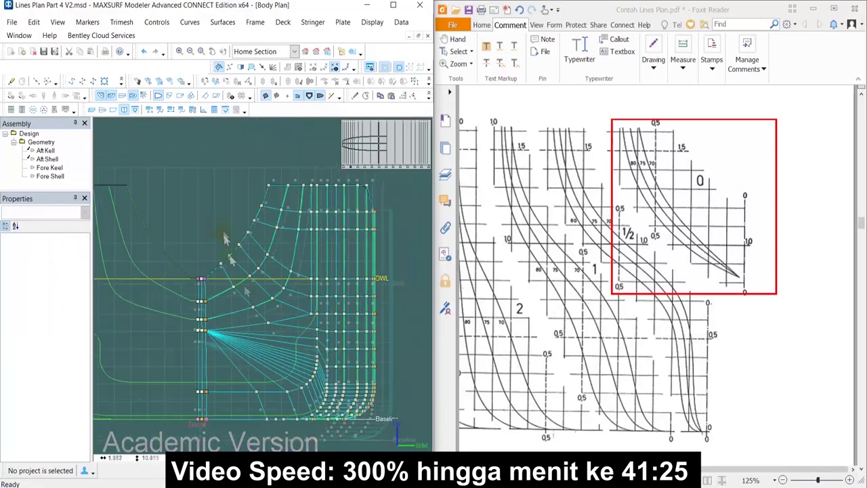
Try shifting the innermost lower aft shell control point toward the keel, and maximize the MAXSURF window
{"action": "scroll", "coordinate": [290, 322], "scroll_direction": "up", "scroll_amount": 2}
{"action": "middle_click_drag", "start_coordinate": [325, 352], "coordinate": [342, 298]}
{"action": "scroll", "coordinate": [258, 380], "scroll_direction": "up", "scroll_amount": 1}
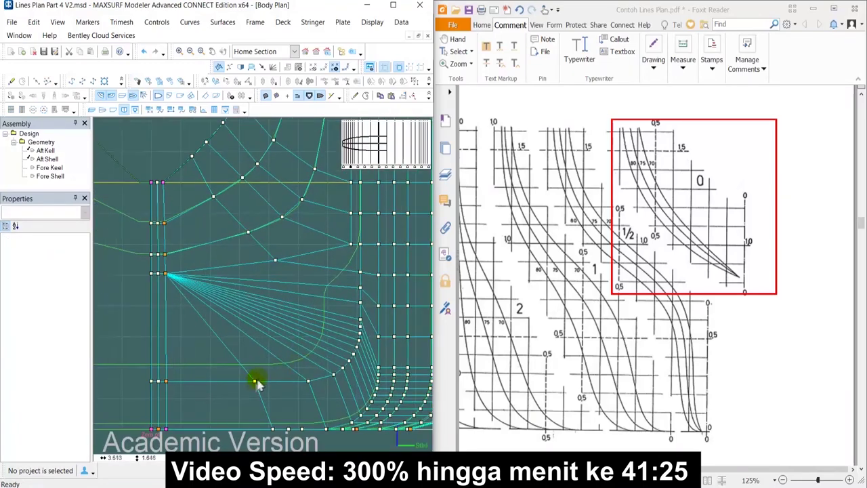
{"action": "left_click_drag", "start_coordinate": [253, 380], "coordinate": [236, 380]}
{"action": "left_click", "coordinate": [236, 385]}
{"action": "left_click", "coordinate": [393, 5]}
{"action": "scroll", "coordinate": [428, 325], "scroll_direction": "up", "scroll_amount": 2}
{"action": "middle_click_drag", "start_coordinate": [432, 389], "coordinate": [465, 340]}
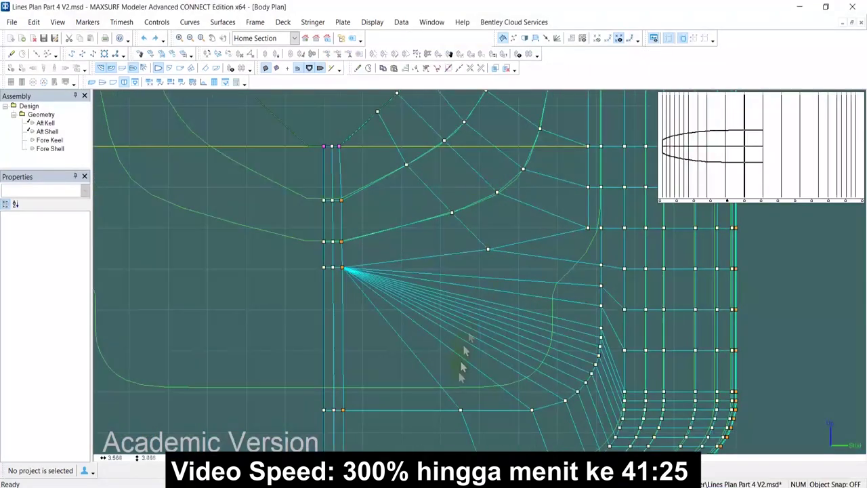
Try pulling the two inner control points above the baseline toward the keel, and undo both moves
{"action": "middle_click_drag", "start_coordinate": [454, 377], "coordinate": [444, 311]}
{"action": "left_click_drag", "start_coordinate": [453, 340], "coordinate": [345, 336]}
{"action": "left_click_drag", "start_coordinate": [525, 340], "coordinate": [428, 337]}
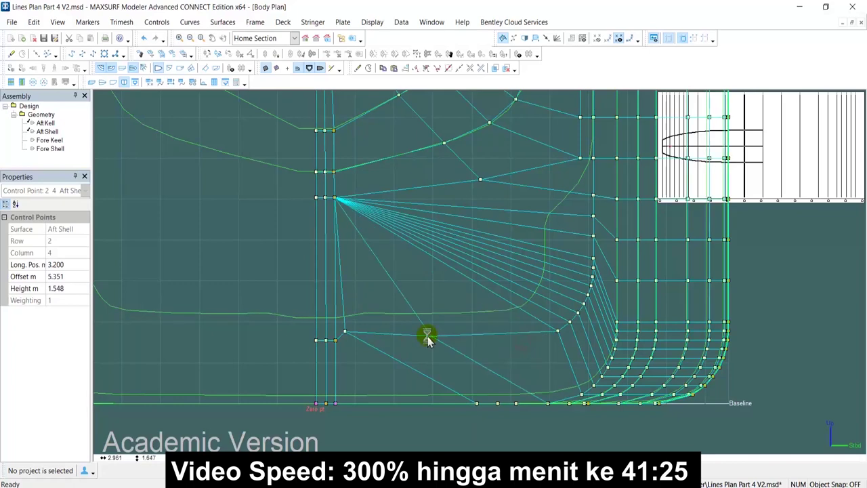
{"action": "key", "text": "ctrl+z"}
{"action": "key", "text": "ctrl+z"}
Move the aft shell's column 3 control points in rows 15 to 17 inward to form a sloping line around the DWL
{"action": "scroll", "coordinate": [428, 336], "scroll_direction": "down", "scroll_amount": 2}
{"action": "middle_click_drag", "start_coordinate": [567, 265], "coordinate": [468, 341]}
{"action": "left_click_drag", "start_coordinate": [372, 286], "coordinate": [417, 218]}
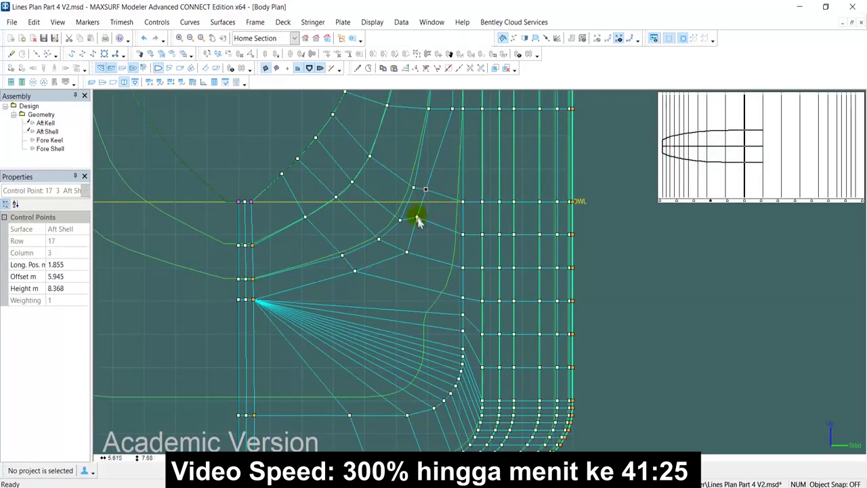
{"action": "scroll", "coordinate": [329, 229], "scroll_direction": "up", "scroll_amount": 1}
{"action": "left_click", "coordinate": [390, 287]}
{"action": "left_click_drag", "start_coordinate": [389, 287], "coordinate": [466, 204]}
{"action": "left_click_drag", "start_coordinate": [489, 173], "coordinate": [472, 151]}
Nudge the aft shell's column 1 control points in rows 14 to 16 to fair the section near the DWL
{"action": "middle_click_drag", "start_coordinate": [397, 166], "coordinate": [350, 249]}
{"action": "left_click_drag", "start_coordinate": [344, 248], "coordinate": [343, 238]}
{"action": "left_click_drag", "start_coordinate": [318, 271], "coordinate": [317, 265]}
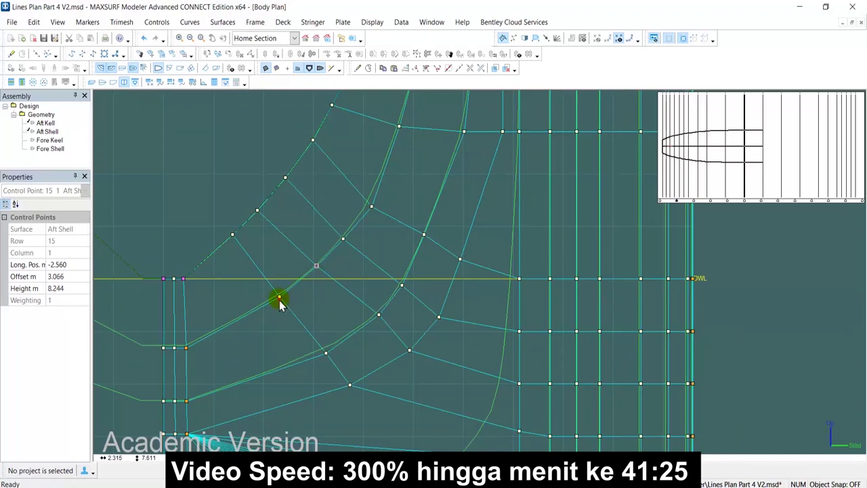
{"action": "left_click_drag", "start_coordinate": [279, 298], "coordinate": [277, 295]}
{"action": "middle_click_drag", "start_coordinate": [186, 328], "coordinate": [273, 296]}
{"action": "left_click_drag", "start_coordinate": [245, 302], "coordinate": [273, 327]}
{"action": "left_click", "coordinate": [319, 340]}
Fair the aft shell's column 1 and 2 control points in rows 14 to 17 around the DWL
{"action": "scroll", "coordinate": [313, 341], "scroll_direction": "down", "scroll_amount": 1}
{"action": "left_click_drag", "start_coordinate": [247, 356], "coordinate": [276, 376]}
{"action": "left_click", "coordinate": [324, 361]}
{"action": "left_click_drag", "start_coordinate": [402, 323], "coordinate": [400, 319]}
{"action": "left_click_drag", "start_coordinate": [450, 289], "coordinate": [440, 285]}
{"action": "middle_click_drag", "start_coordinate": [443, 209], "coordinate": [407, 273]}
{"action": "left_click_drag", "start_coordinate": [407, 255], "coordinate": [408, 240]}
{"action": "left_click_drag", "start_coordinate": [435, 326], "coordinate": [433, 317]}
{"action": "left_click", "coordinate": [442, 353]}
{"action": "left_click_drag", "start_coordinate": [363, 382], "coordinate": [360, 380]}
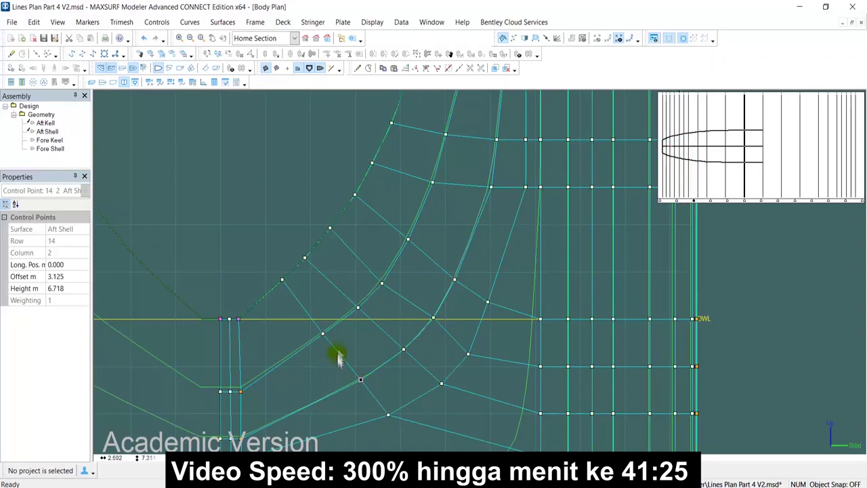
{"action": "left_click_drag", "start_coordinate": [435, 318], "coordinate": [431, 317]}
{"action": "left_click", "coordinate": [467, 305]}
Shift the aft shell's inner-column control points slightly toward the centreline to smooth the spacing of the sloping sections
{"action": "scroll", "coordinate": [469, 304], "scroll_direction": "down", "scroll_amount": 3}
{"action": "scroll", "coordinate": [480, 242], "scroll_direction": "up", "scroll_amount": 5}
{"action": "left_click_drag", "start_coordinate": [479, 241], "coordinate": [467, 241]}
{"action": "left_click_drag", "start_coordinate": [384, 234], "coordinate": [378, 234]}
{"action": "left_click_drag", "start_coordinate": [346, 325], "coordinate": [340, 323]}
{"action": "middle_click_drag", "start_coordinate": [304, 392], "coordinate": [378, 329]}
{"action": "scroll", "coordinate": [377, 329], "scroll_direction": "up", "scroll_amount": 3}
{"action": "left_click_drag", "start_coordinate": [378, 333], "coordinate": [368, 317]}
{"action": "left_click_drag", "start_coordinate": [424, 234], "coordinate": [419, 229]}
Refine the inner sloping sections by nudging their control points one after another from the lowest bend upward
{"action": "middle_click_drag", "start_coordinate": [354, 372], "coordinate": [412, 275]}
{"action": "scroll", "coordinate": [411, 275], "scroll_direction": "up", "scroll_amount": 4}
{"action": "left_click_drag", "start_coordinate": [373, 287], "coordinate": [361, 269]}
{"action": "middle_click_drag", "start_coordinate": [263, 366], "coordinate": [366, 285]}
{"action": "left_click_drag", "start_coordinate": [366, 286], "coordinate": [359, 276]}
{"action": "scroll", "coordinate": [355, 273], "scroll_direction": "down", "scroll_amount": 3}
{"action": "left_click_drag", "start_coordinate": [420, 350], "coordinate": [418, 347]}
{"action": "left_click_drag", "start_coordinate": [487, 304], "coordinate": [485, 301]}
{"action": "left_click_drag", "start_coordinate": [526, 261], "coordinate": [523, 261]}
{"action": "left_click_drag", "start_coordinate": [568, 193], "coordinate": [560, 186]}
Move the upper control points of aft shell columns 1 and 2, from row 18 upward, slightly toward the centreline
{"action": "scroll", "coordinate": [561, 187], "scroll_direction": "down", "scroll_amount": 4}
{"action": "middle_click_drag", "start_coordinate": [588, 96], "coordinate": [526, 140]}
{"action": "scroll", "coordinate": [527, 140], "scroll_direction": "up", "scroll_amount": 4}
{"action": "left_click_drag", "start_coordinate": [526, 149], "coordinate": [521, 148]}
{"action": "left_click_drag", "start_coordinate": [509, 221], "coordinate": [504, 220]}
{"action": "left_click_drag", "start_coordinate": [449, 140], "coordinate": [445, 140]}
{"action": "left_click_drag", "start_coordinate": [423, 213], "coordinate": [418, 212]}
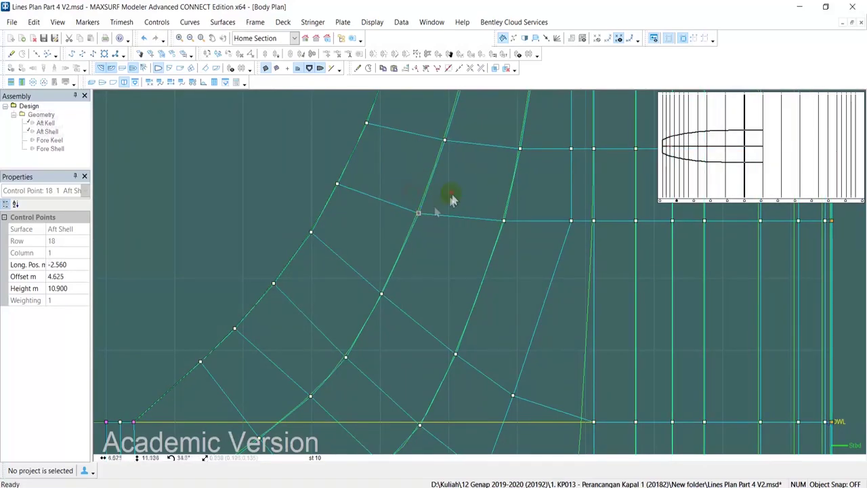
Move the upper column 3 control points of the aft shell inward, placing row 18 at about 6.37 m offset
{"action": "scroll", "coordinate": [542, 203], "scroll_direction": "down", "scroll_amount": 3}
{"action": "middle_click_drag", "start_coordinate": [552, 203], "coordinate": [462, 217]}
{"action": "left_click_drag", "start_coordinate": [473, 181], "coordinate": [462, 181]}
{"action": "left_click_drag", "start_coordinate": [473, 227], "coordinate": [455, 227]}
{"action": "middle_click_drag", "start_coordinate": [450, 324], "coordinate": [470, 246]}
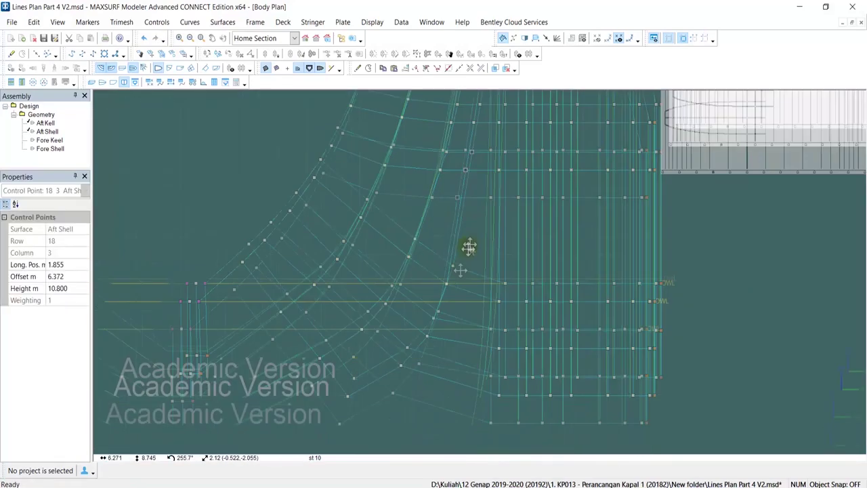
Shift the aft shell's column 3 control points in rows 14 to 17 inward and upward into a smooth slope
{"action": "scroll", "coordinate": [470, 248], "scroll_direction": "up", "scroll_amount": 1}
{"action": "left_click_drag", "start_coordinate": [454, 264], "coordinate": [439, 254]}
{"action": "left_click_drag", "start_coordinate": [431, 326], "coordinate": [417, 306]}
{"action": "left_click_drag", "start_coordinate": [401, 362], "coordinate": [387, 349]}
{"action": "left_click_drag", "start_coordinate": [335, 399], "coordinate": [326, 387]}
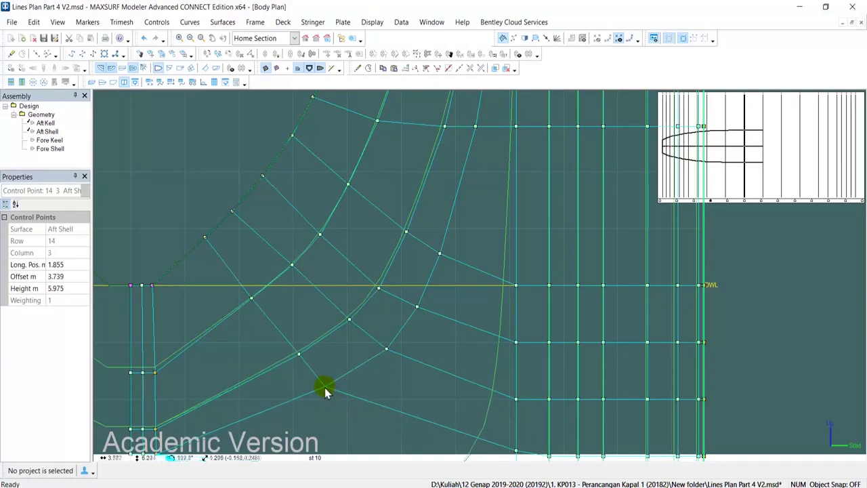
{"action": "scroll", "coordinate": [325, 388], "scroll_direction": "down", "scroll_amount": 1}
{"action": "left_click", "coordinate": [328, 384]}
{"action": "left_click_drag", "start_coordinate": [380, 353], "coordinate": [373, 345]}
{"action": "left_click_drag", "start_coordinate": [325, 387], "coordinate": [325, 378]}
Examine the next aft section curve from the deck down to the baseline, selecting the Aft Shell surface
{"action": "scroll", "coordinate": [430, 271], "scroll_direction": "down", "scroll_amount": 3}
{"action": "scroll", "coordinate": [466, 302], "scroll_direction": "down", "scroll_amount": 1}
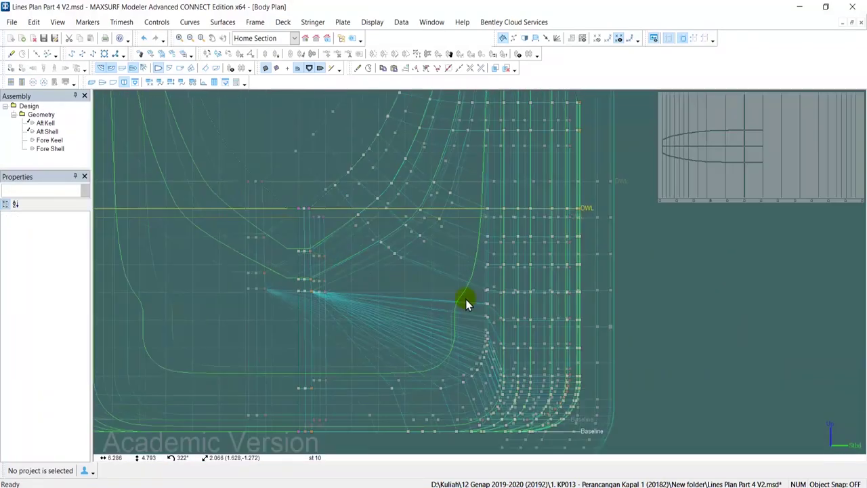
{"action": "scroll", "coordinate": [467, 298], "scroll_direction": "up", "scroll_amount": 2}
{"action": "middle_click_drag", "start_coordinate": [490, 95], "coordinate": [485, 186]}
{"action": "left_click", "coordinate": [486, 185]}
{"action": "left_click", "coordinate": [484, 244]}
{"action": "scroll", "coordinate": [484, 244], "scroll_direction": "down", "scroll_amount": 4}
{"action": "scroll", "coordinate": [465, 344], "scroll_direction": "up", "scroll_amount": 3}
{"action": "left_click", "coordinate": [465, 345]}
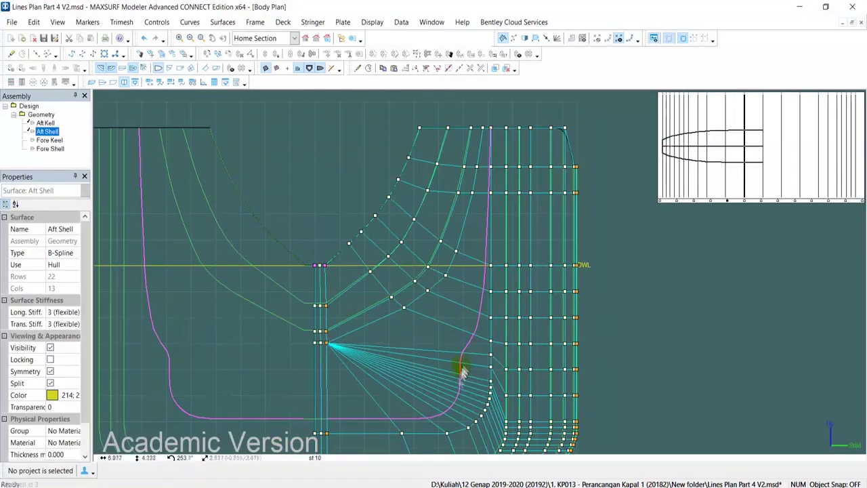